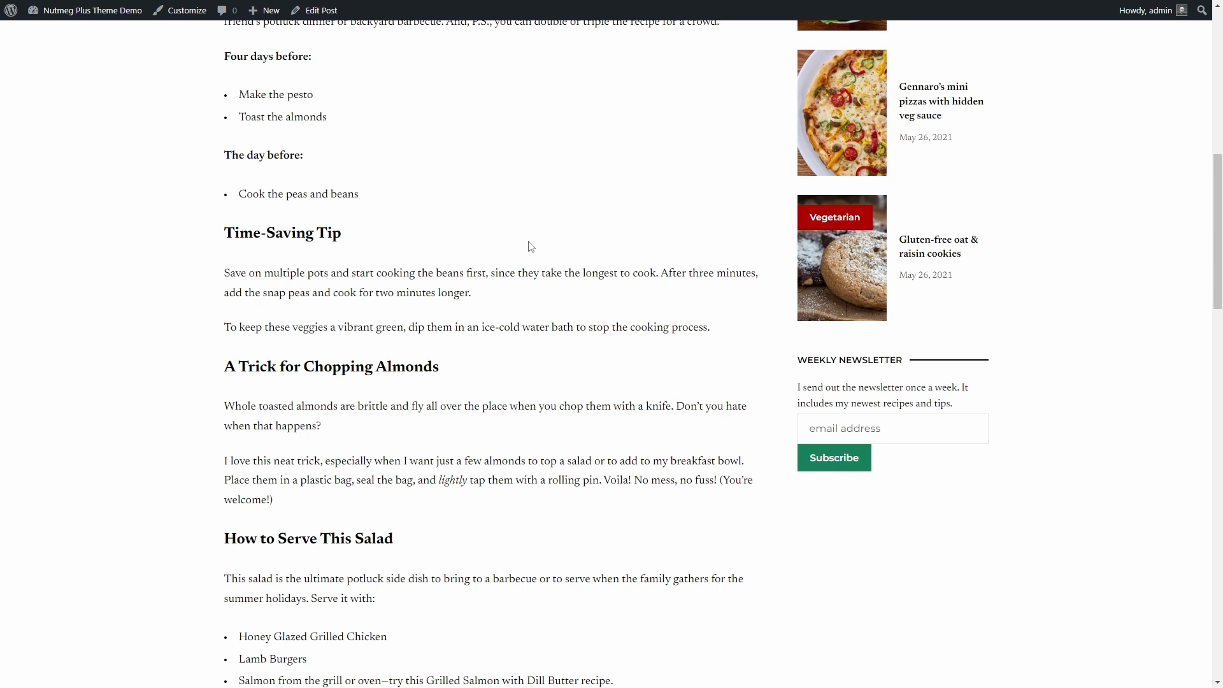
Edit the post and add the heading "Subscribe to the Newsletter" with a Lorem Ipsum-style placeholder paragraph after the Time-Saving Tip text
{"action": "left_click", "coordinate": [325, 15]}
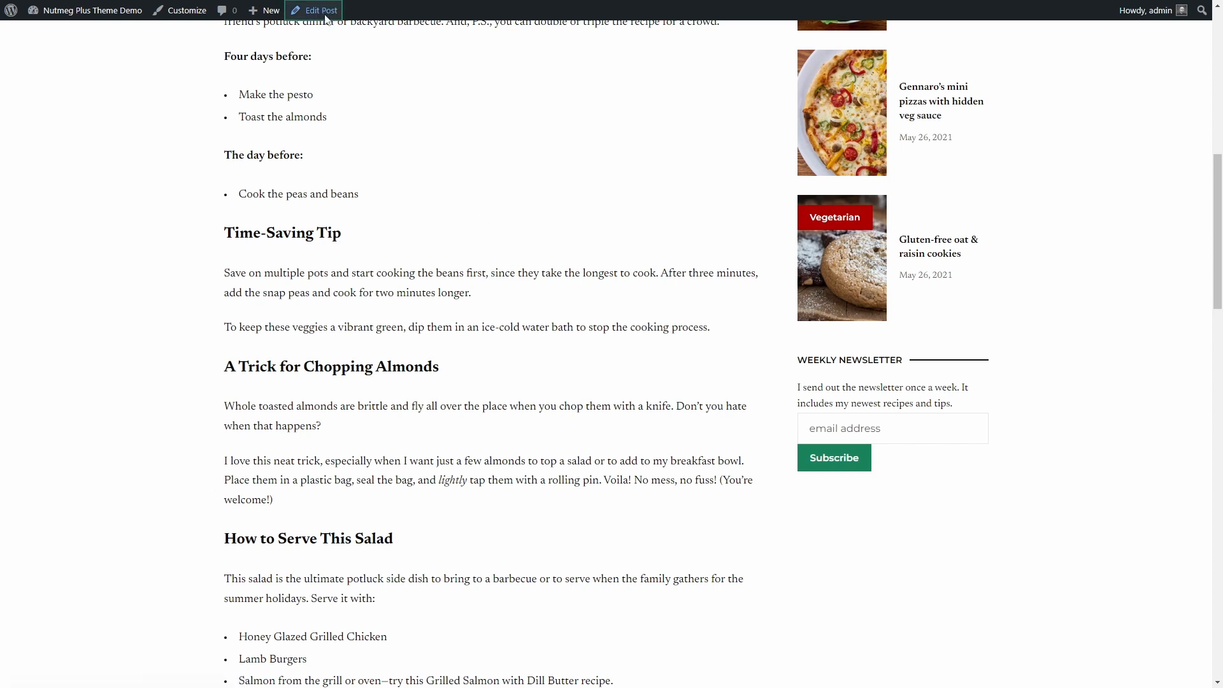
{"action": "scroll", "coordinate": [538, 312], "scroll_direction": "down", "scroll_amount": 7}
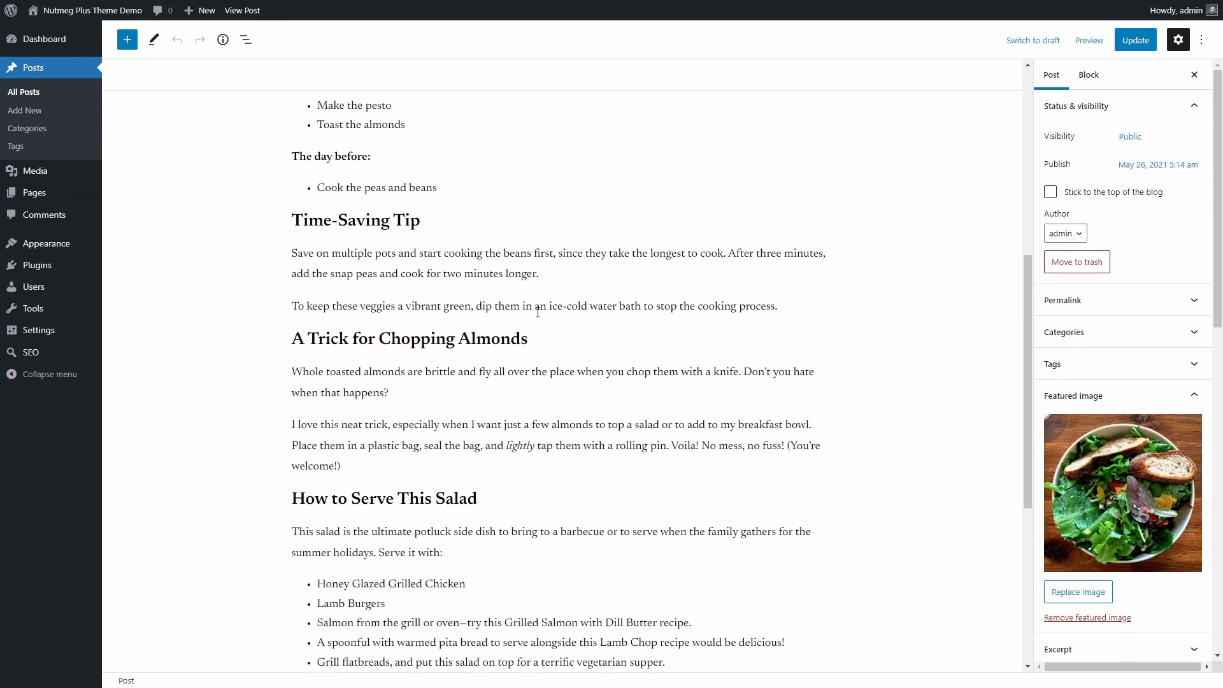
{"action": "left_click", "coordinate": [805, 303]}
{"action": "key", "text": "Return"}
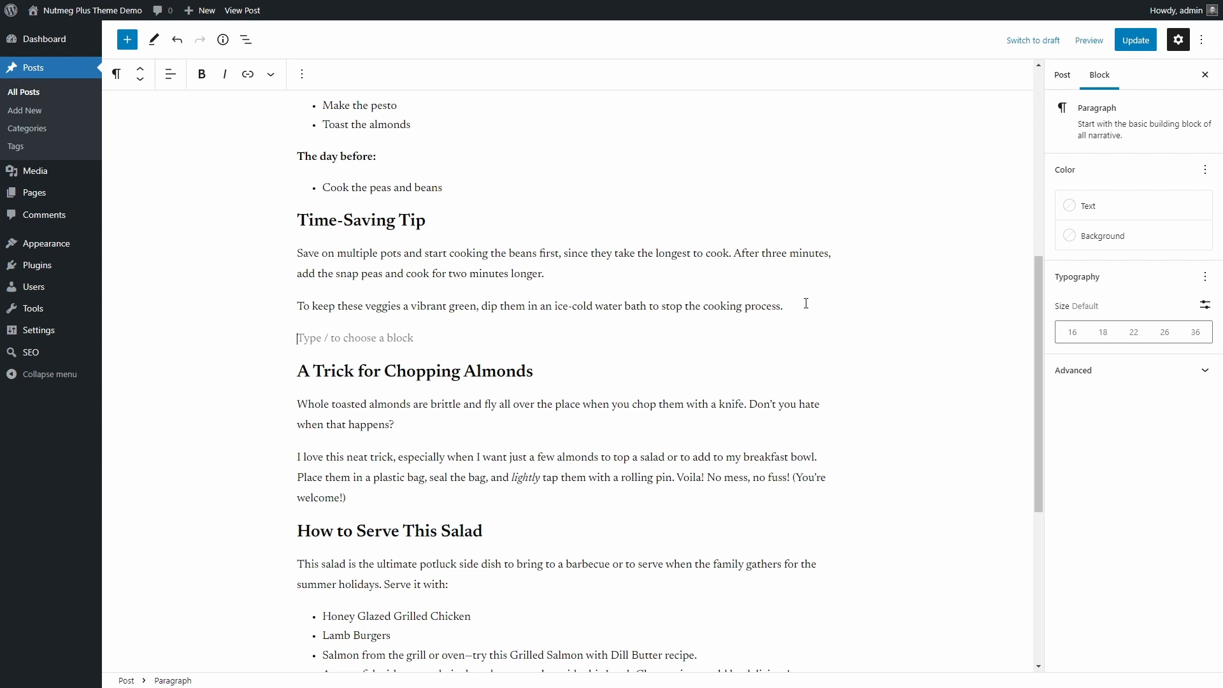
{"action": "type", "text": "/head"}
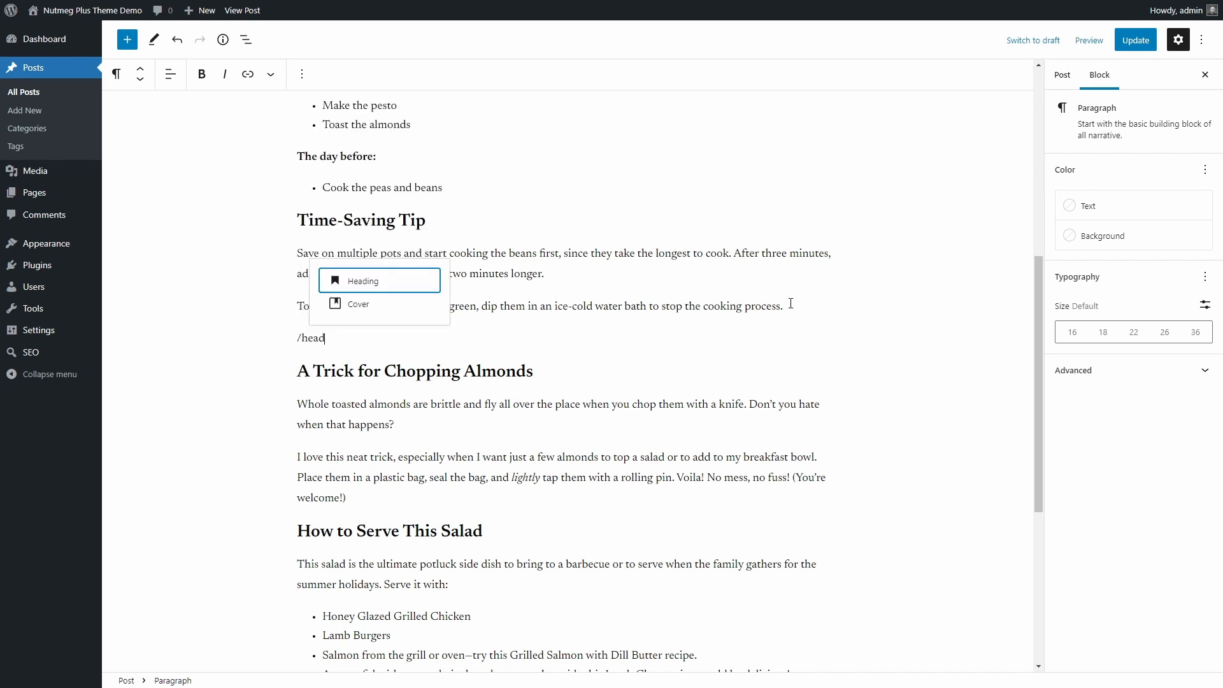
{"action": "left_click", "coordinate": [409, 279]}
{"action": "type", "text": "Sub"}
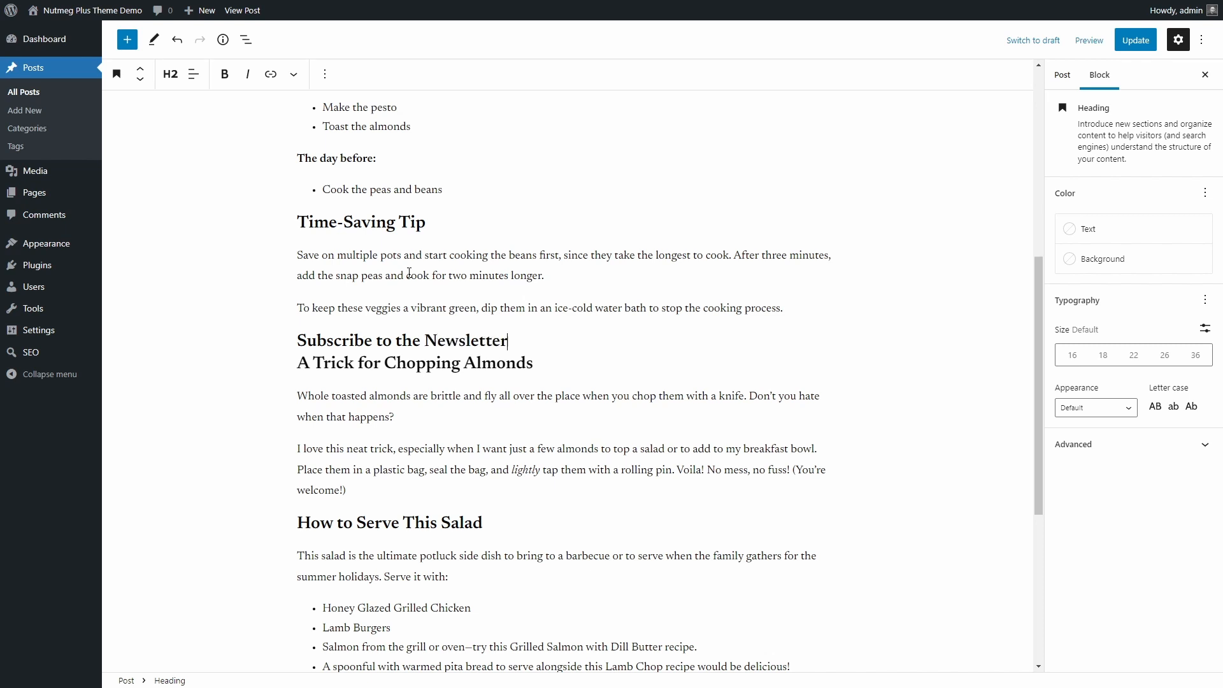
{"action": "type", "text": "scribe to the Newsletter"}
{"action": "key", "text": "Return"}
{"action": "type", "text": "Donec quam felis, ultricies nec, pellentesque eu, pretium quis, sem. Nulla consequat massa quis enim. Donec pede justo, fringilla vel, aliquet nec, vulputate eget, arcu."}
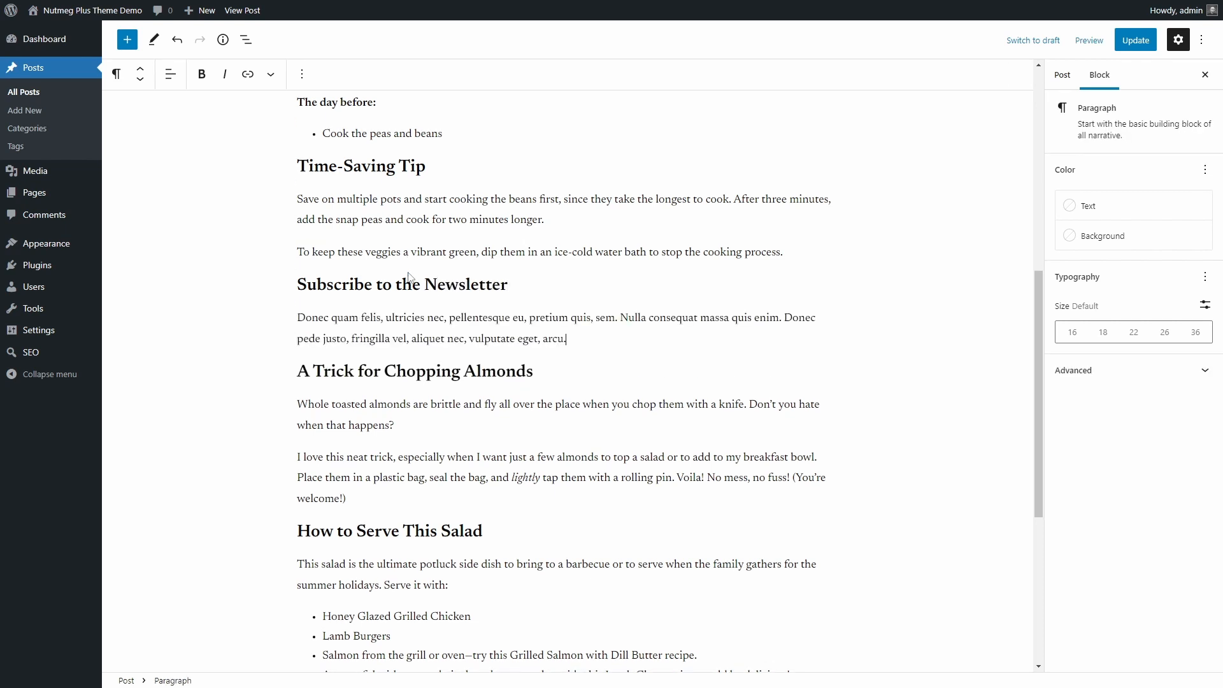
Group the newsletter heading and its paragraph, and give the group the solid Footer Background color #eef9f4
{"action": "left_click_drag", "start_coordinate": [575, 345], "coordinate": [300, 279]}
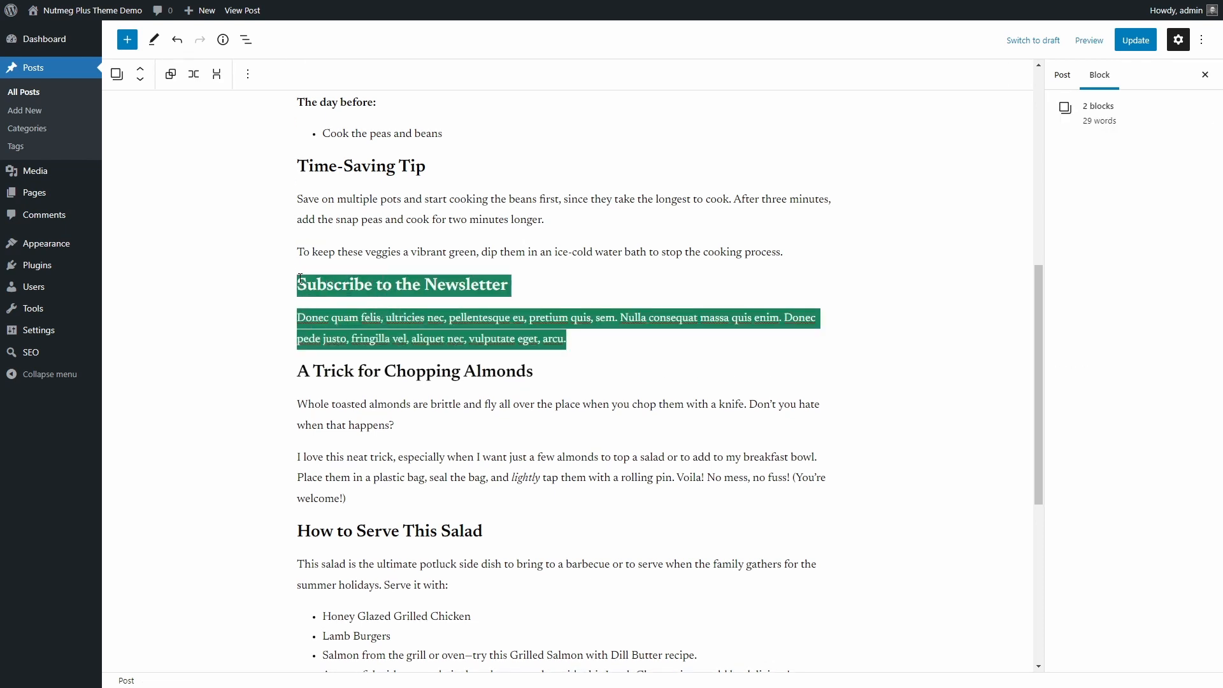
{"action": "left_click", "coordinate": [249, 75]}
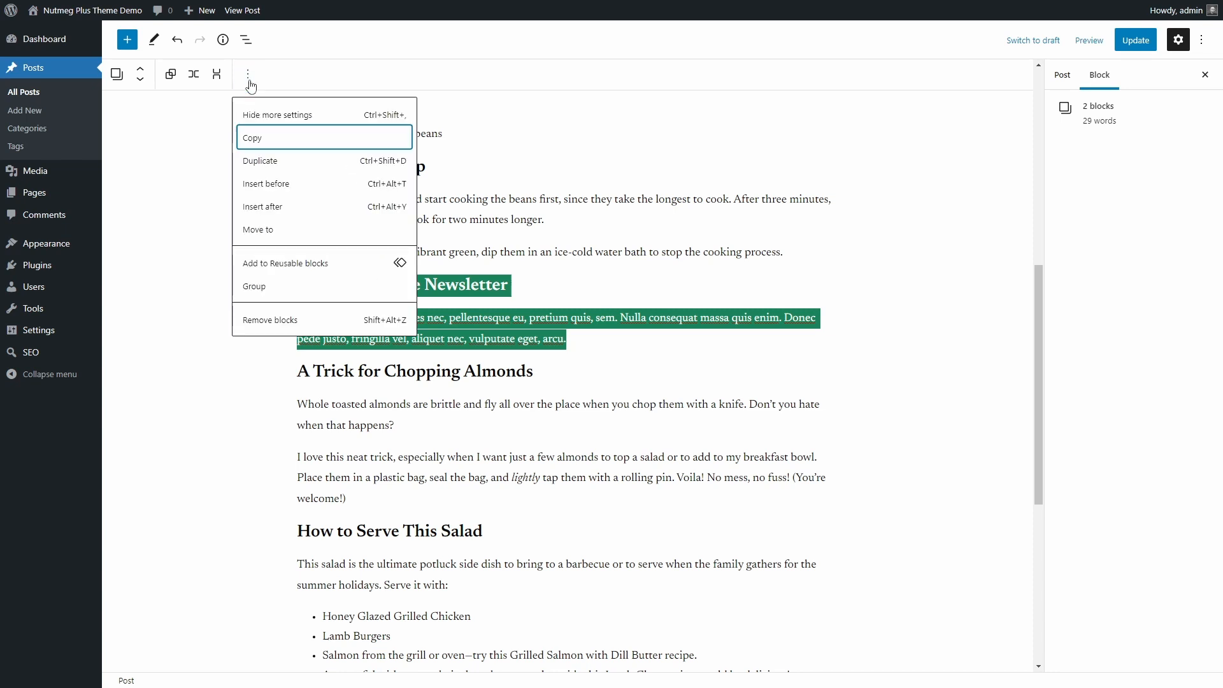
{"action": "left_click", "coordinate": [276, 289]}
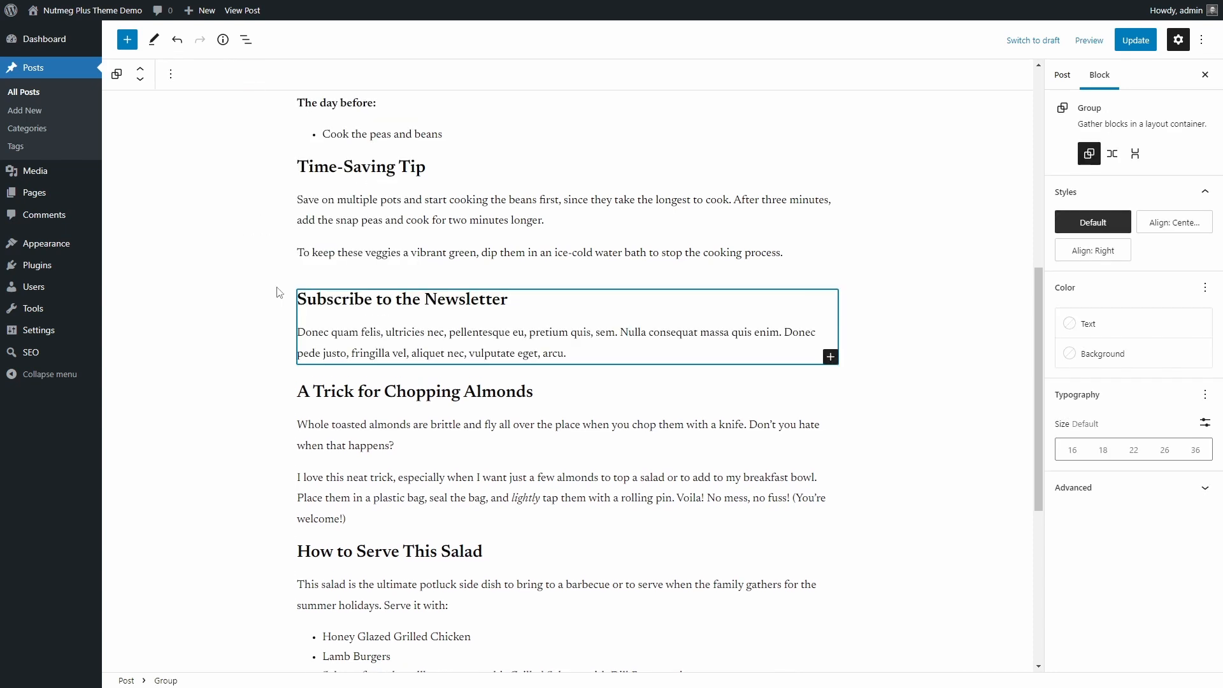
{"action": "left_click", "coordinate": [1091, 354]}
{"action": "left_click", "coordinate": [895, 477]}
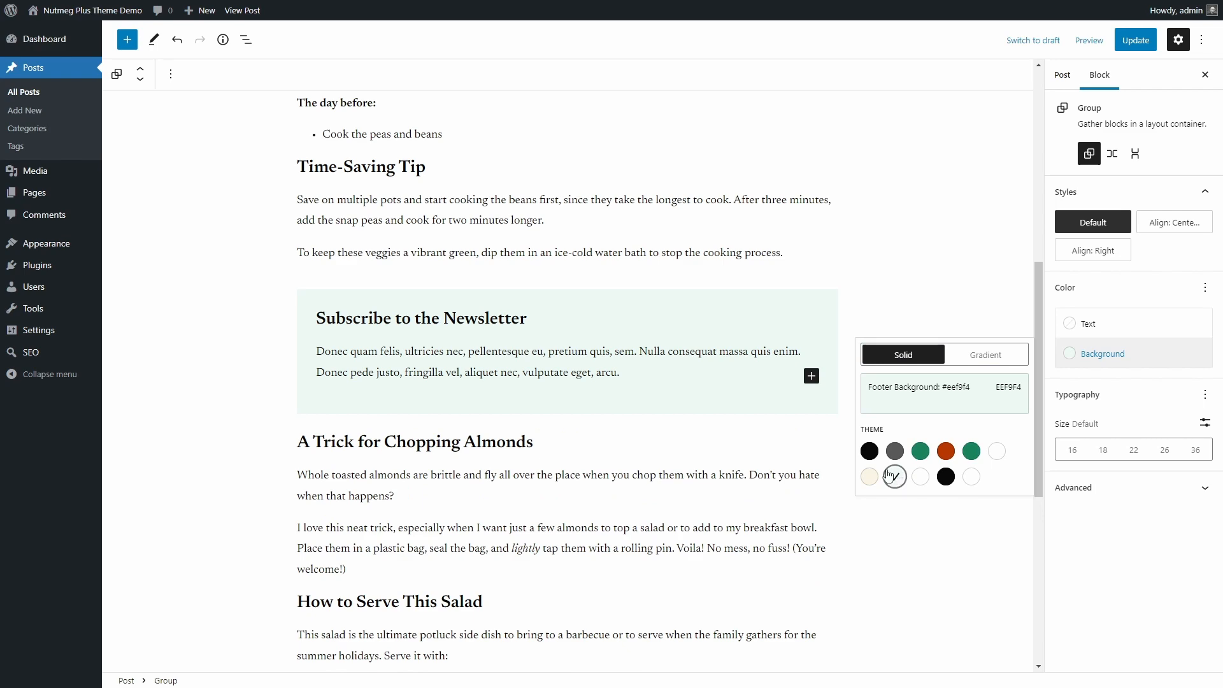
Update the post and view the newsletter box on the published page
{"action": "left_click", "coordinate": [548, 317]}
{"action": "left_click", "coordinate": [1136, 40]}
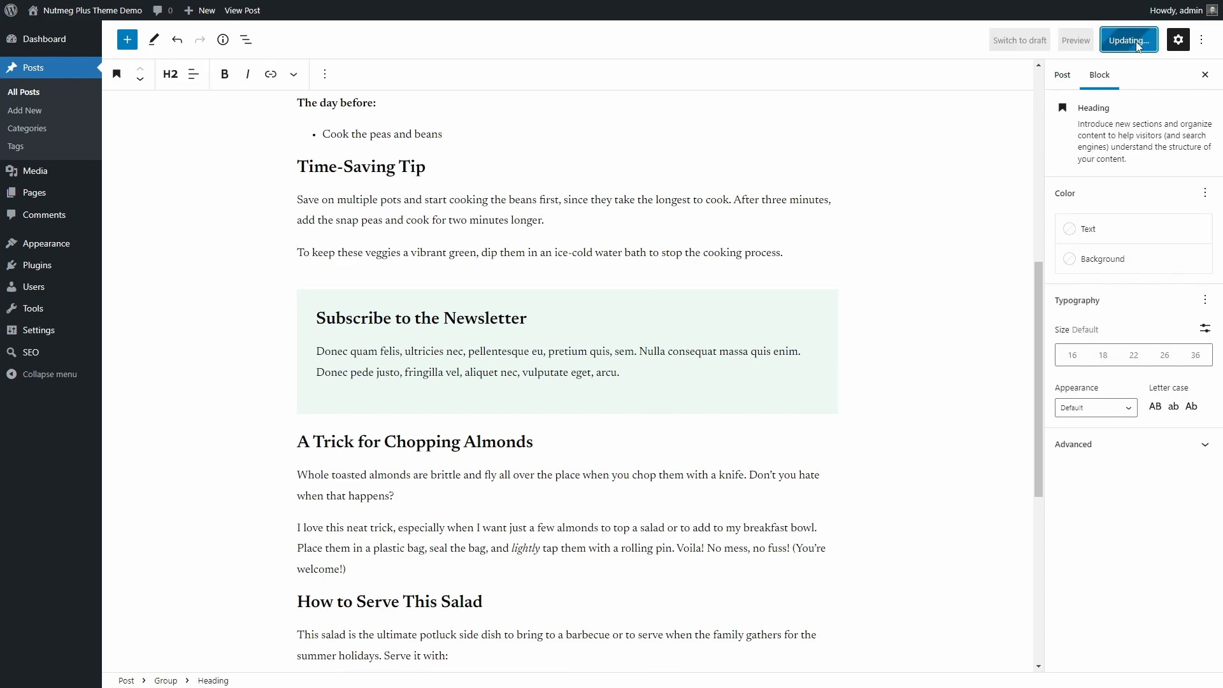
{"action": "left_click", "coordinate": [215, 647]}
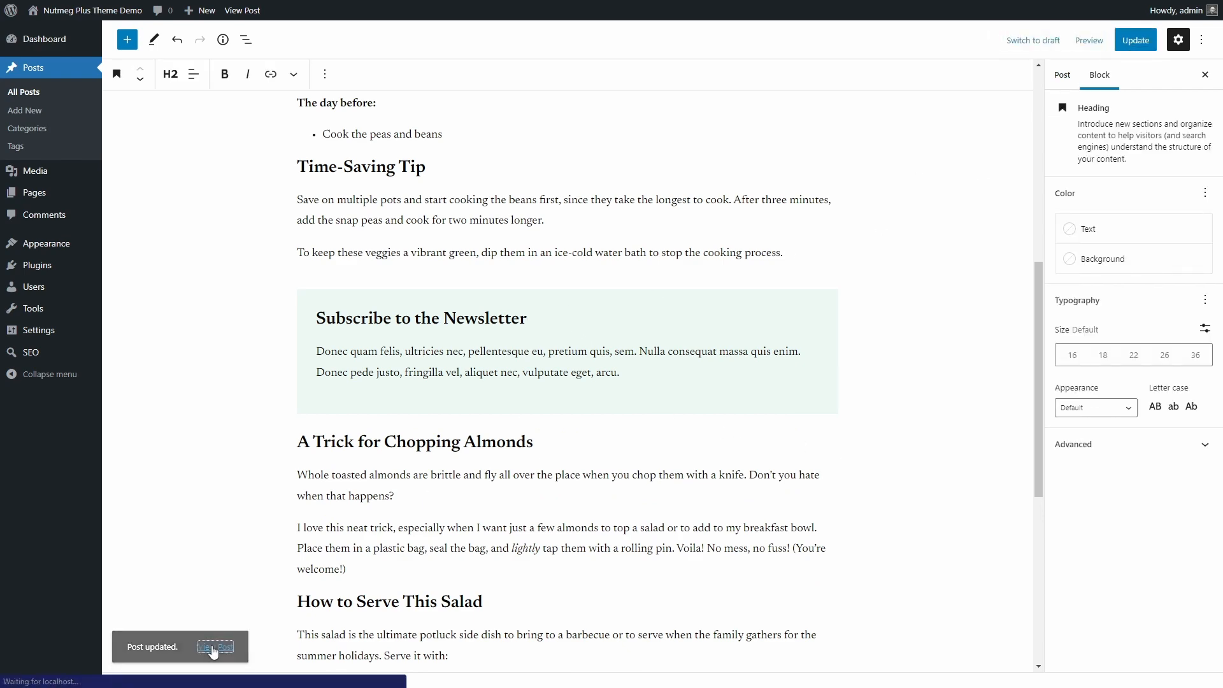
{"action": "scroll", "coordinate": [532, 465], "scroll_direction": "down", "scroll_amount": 12}
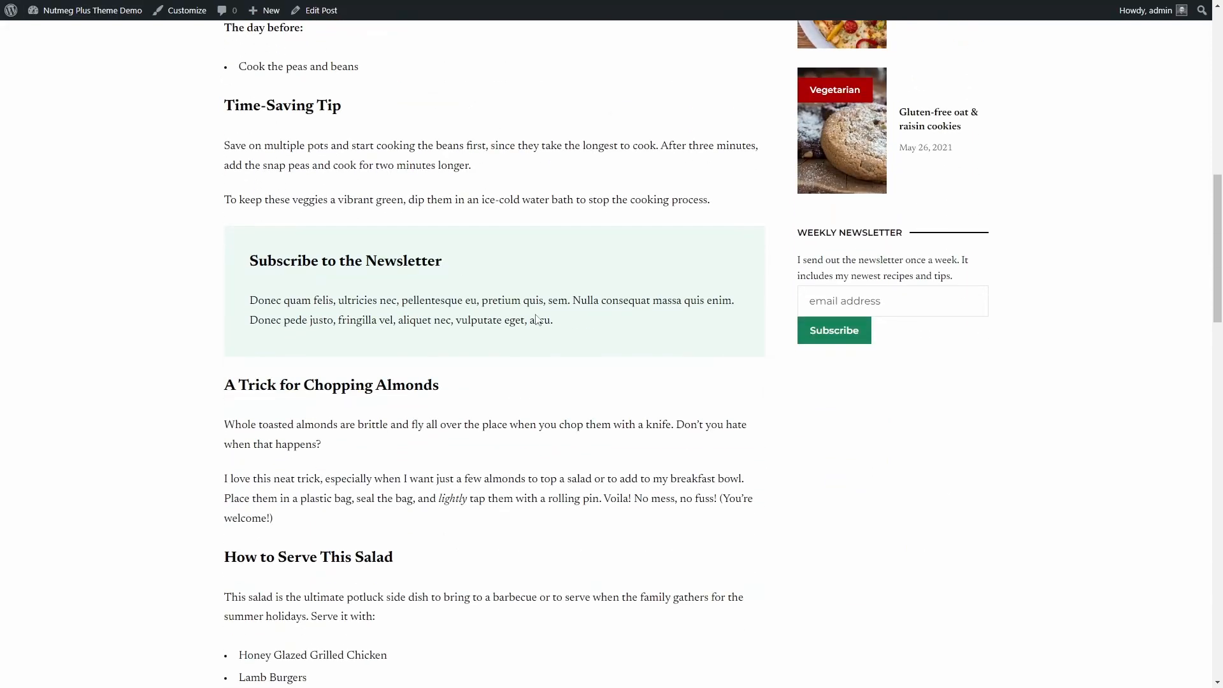
{"action": "scroll", "coordinate": [522, 332], "scroll_direction": "up", "scroll_amount": 1}
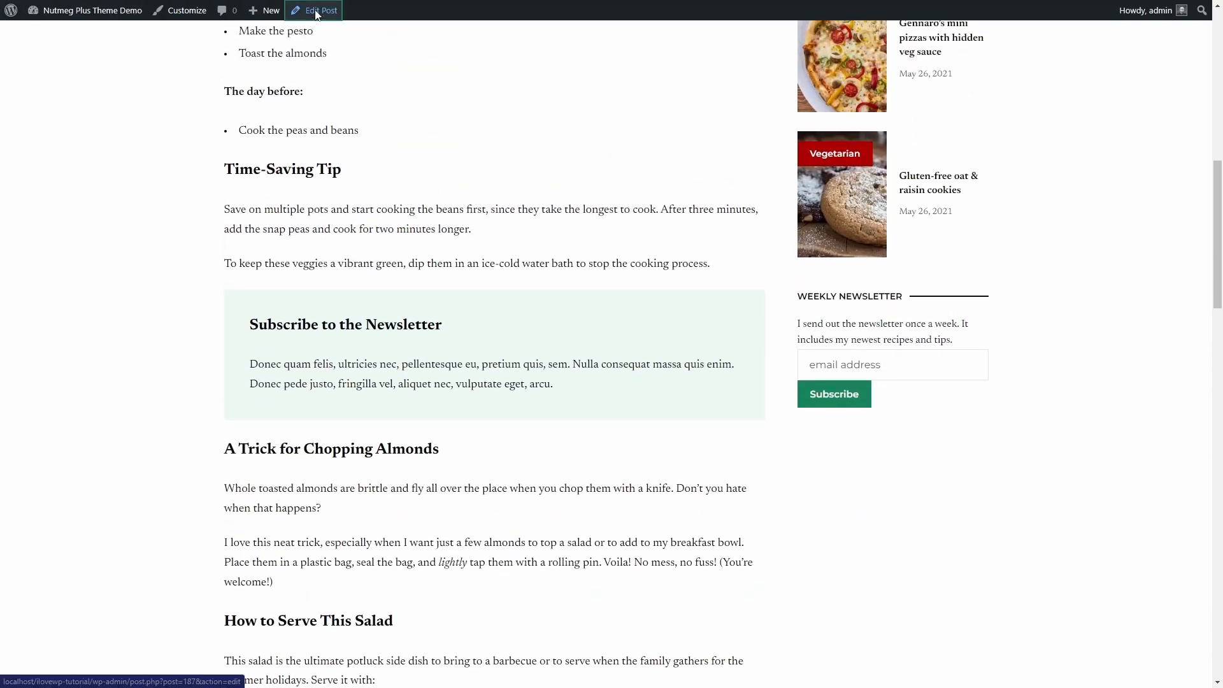
Reopen the post for editing and look over the block options available for the newsletter group
{"action": "left_click", "coordinate": [315, 11]}
{"action": "scroll", "coordinate": [316, 339], "scroll_direction": "down", "scroll_amount": 6}
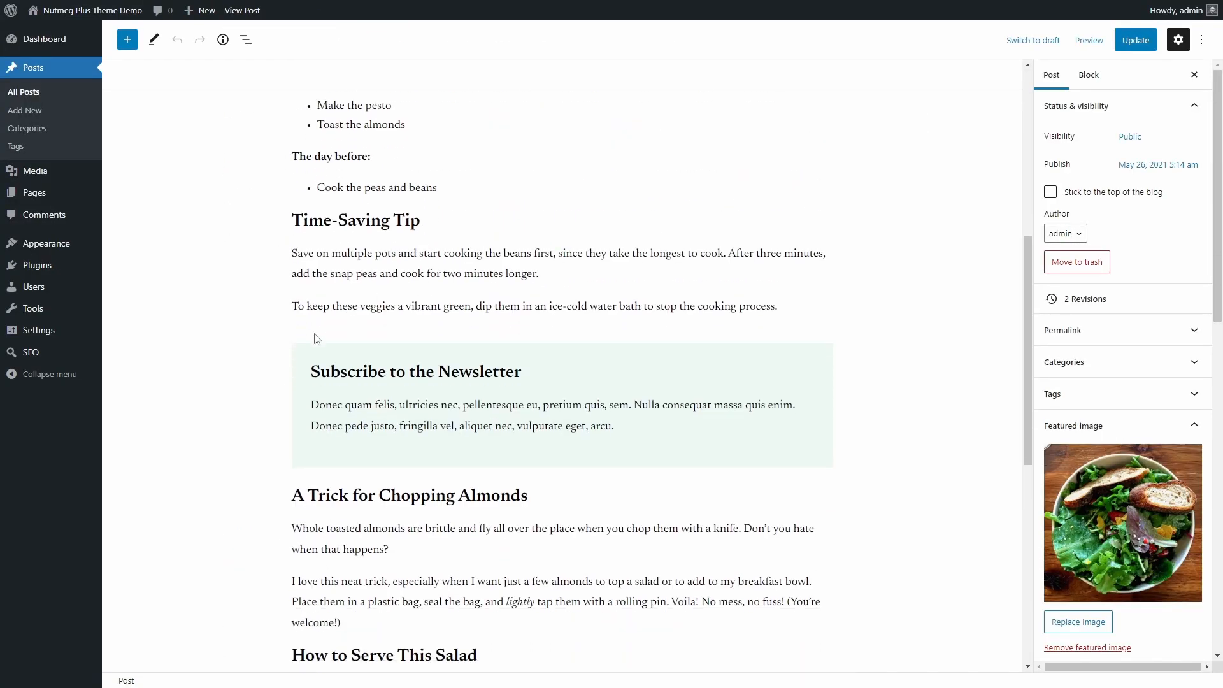
{"action": "left_click", "coordinate": [313, 349]}
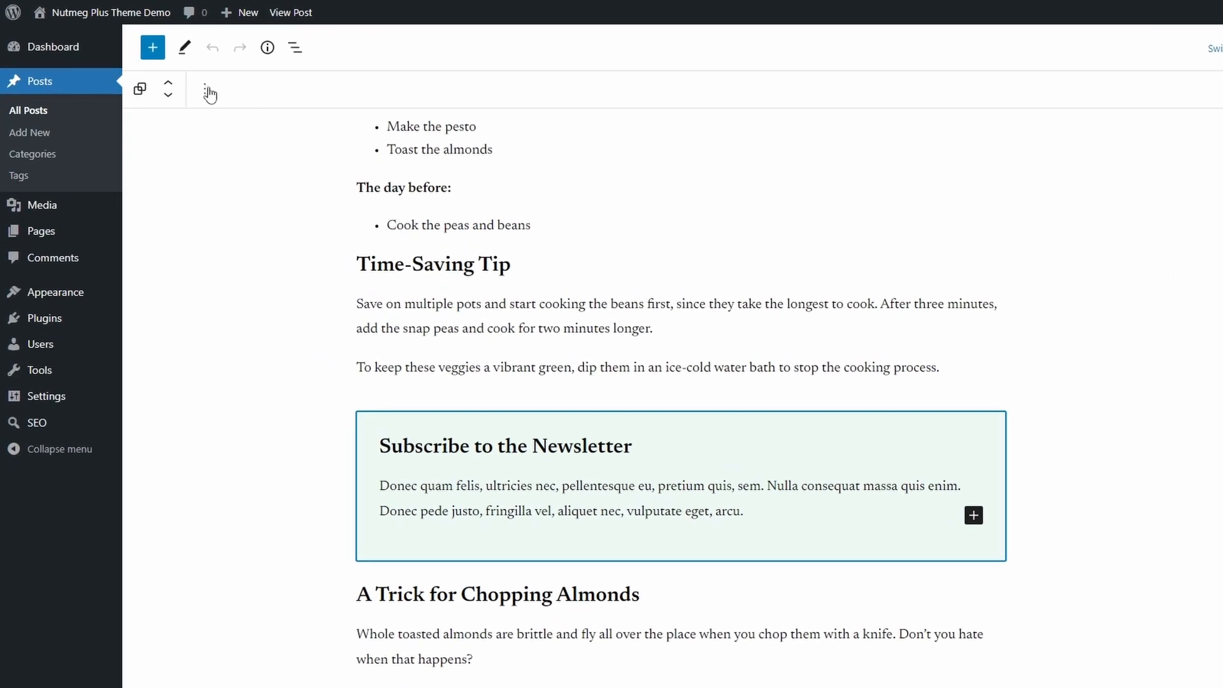
{"action": "left_click", "coordinate": [208, 92]}
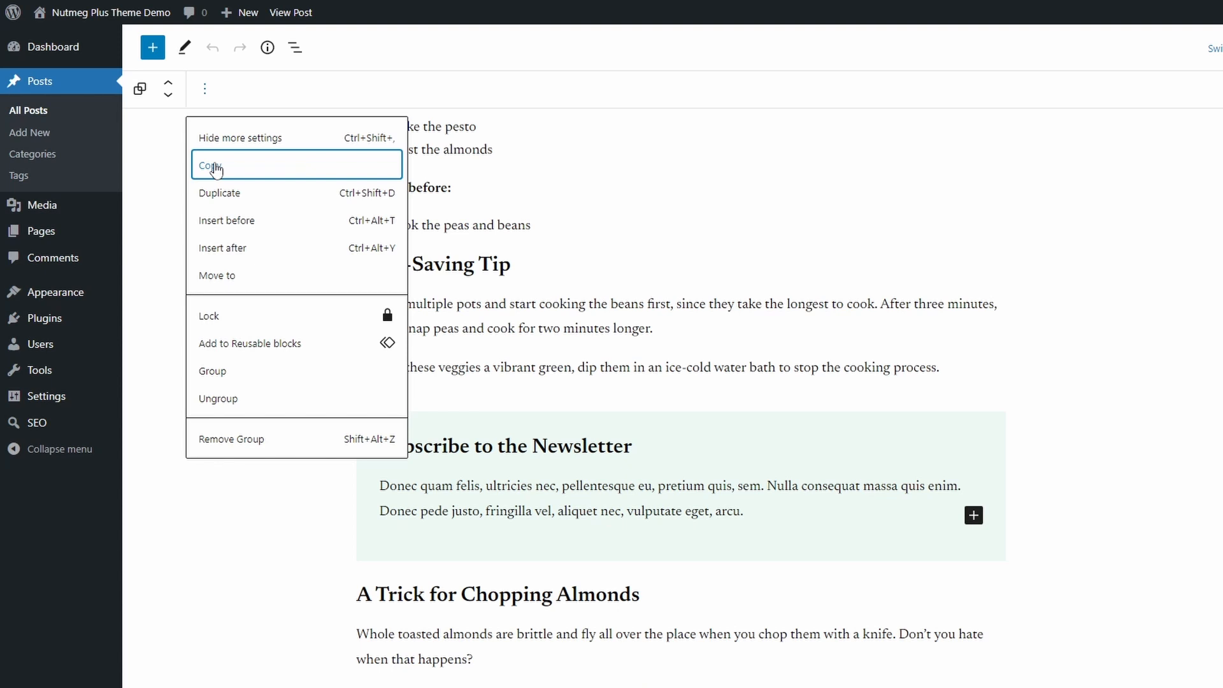
{"action": "left_click", "coordinate": [490, 314]}
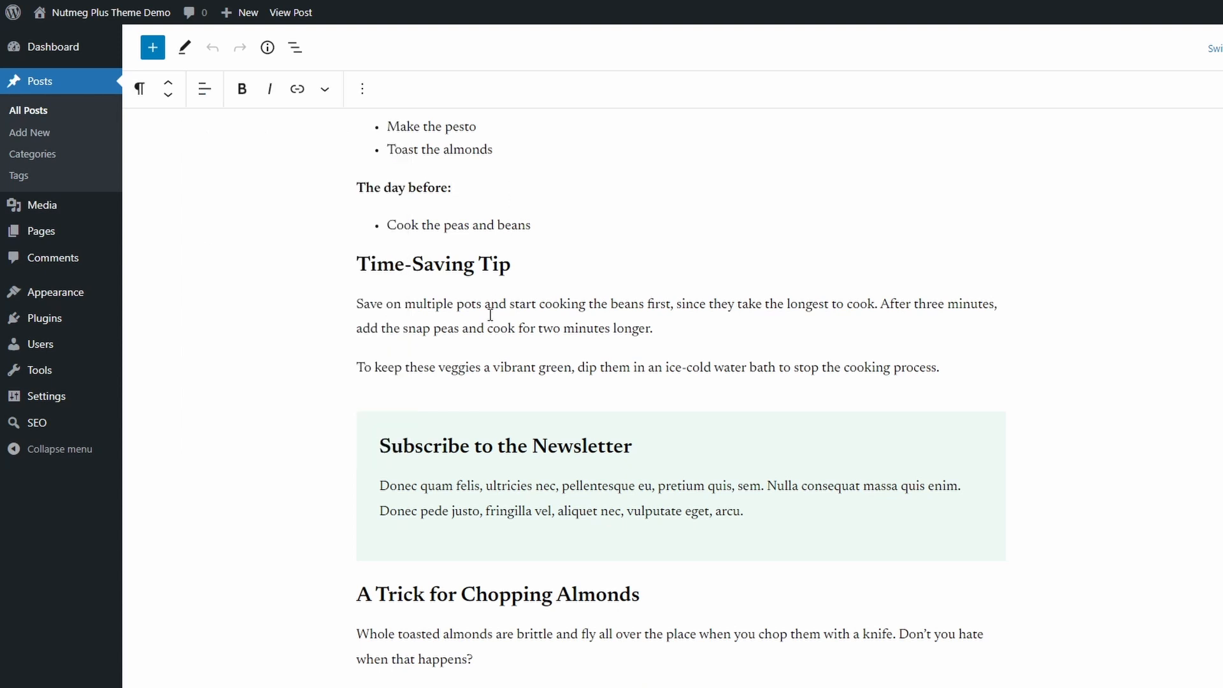
Save the newsletter group as a reusable block named "Call to Action: Newsletter" and update the post
{"action": "left_click", "coordinate": [372, 428]}
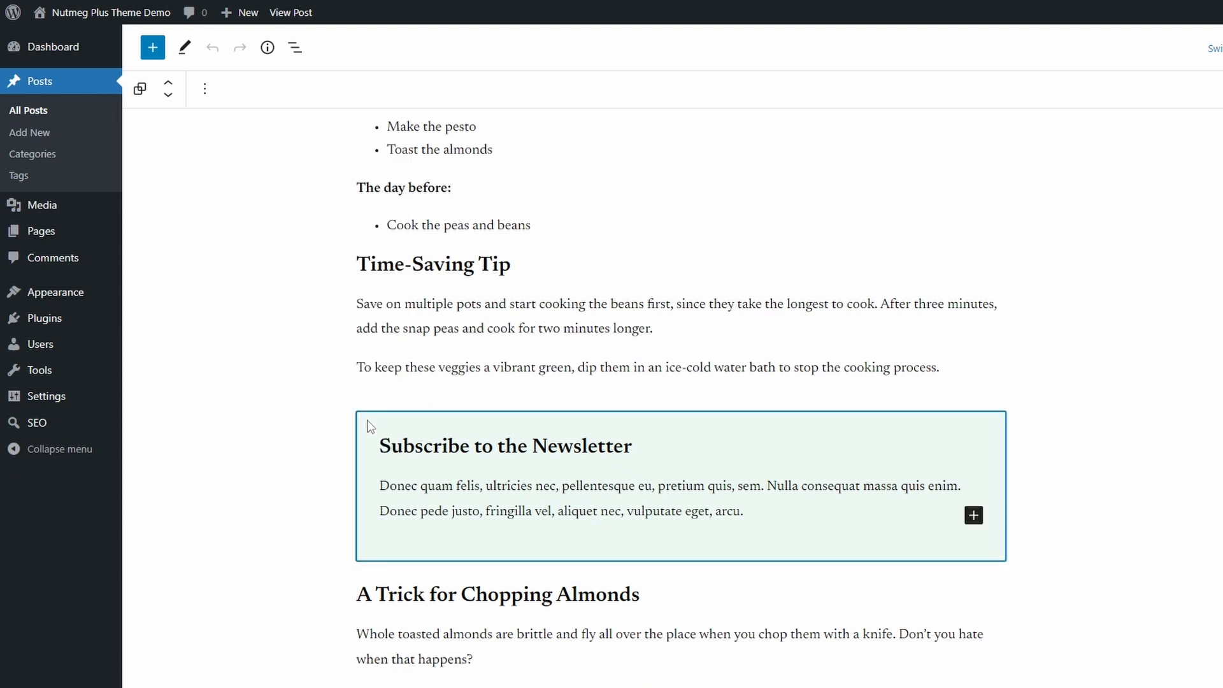
{"action": "left_click", "coordinate": [205, 89]}
{"action": "left_click", "coordinate": [259, 347]}
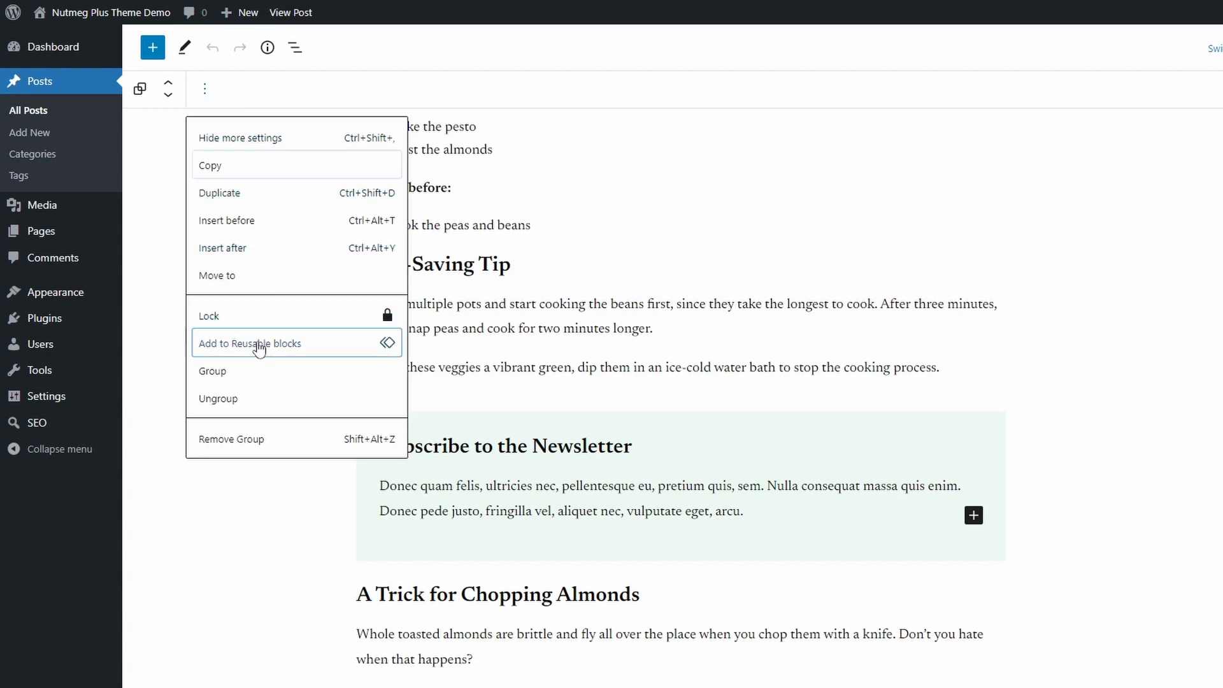
{"action": "left_click", "coordinate": [680, 423]}
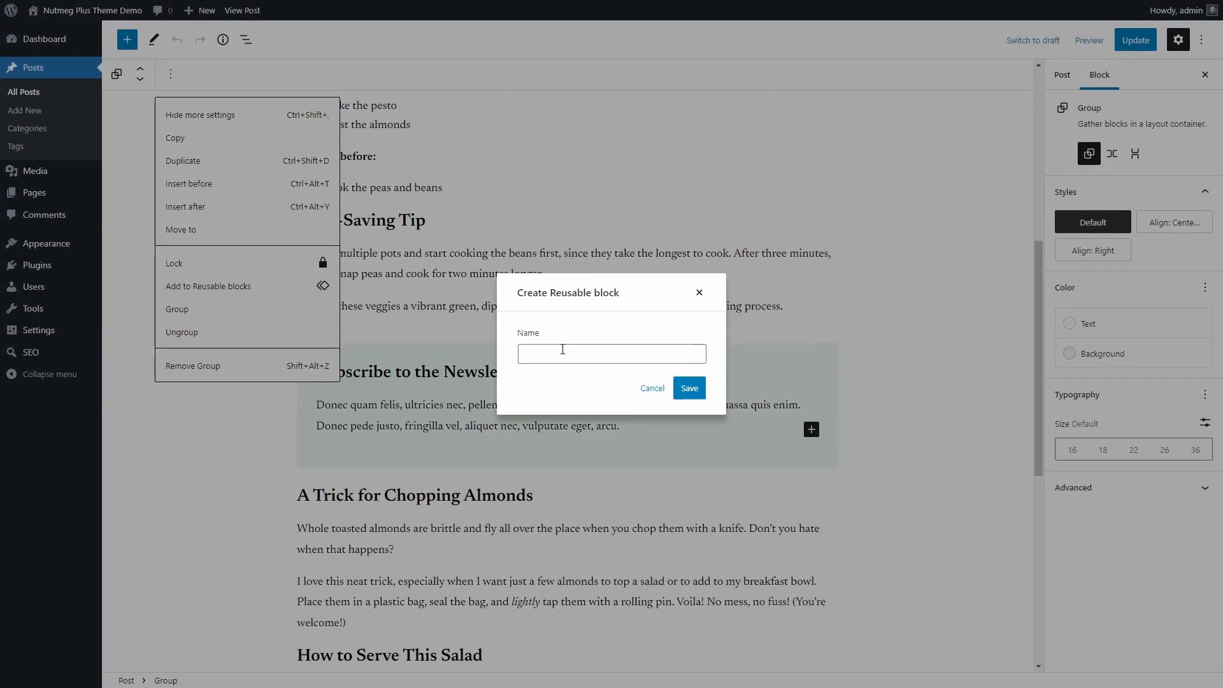
{"action": "type", "text": "Call to Action: Newsletter"}
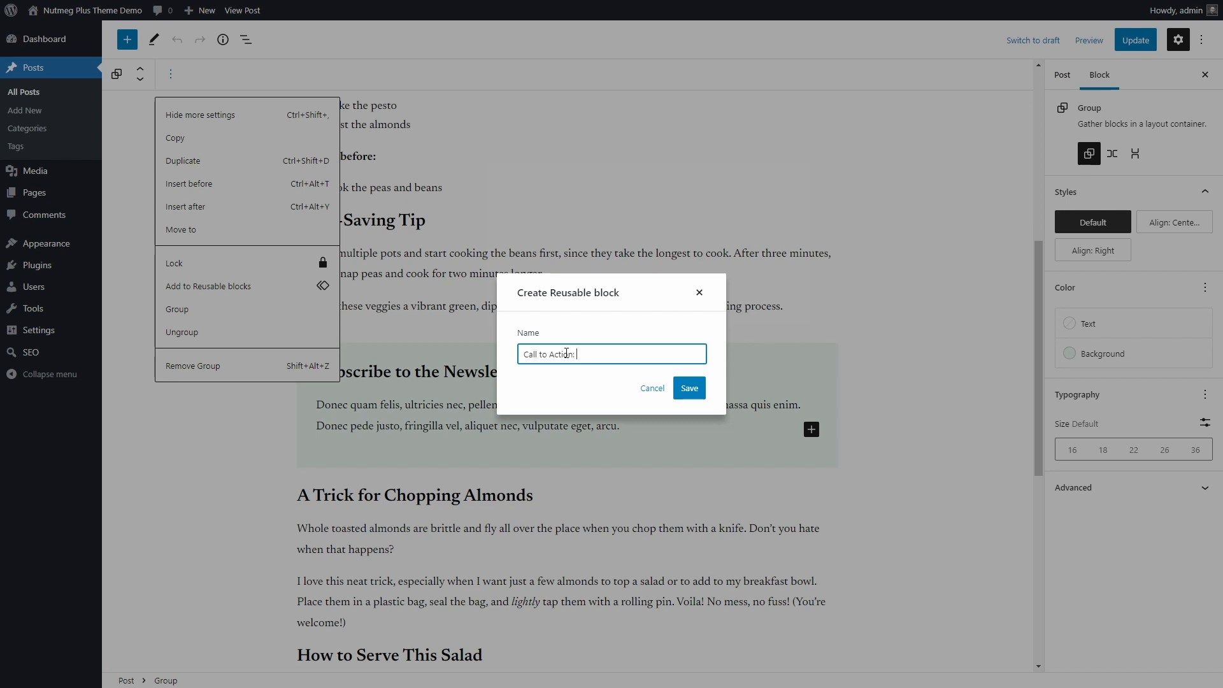
{"action": "left_click", "coordinate": [690, 388]}
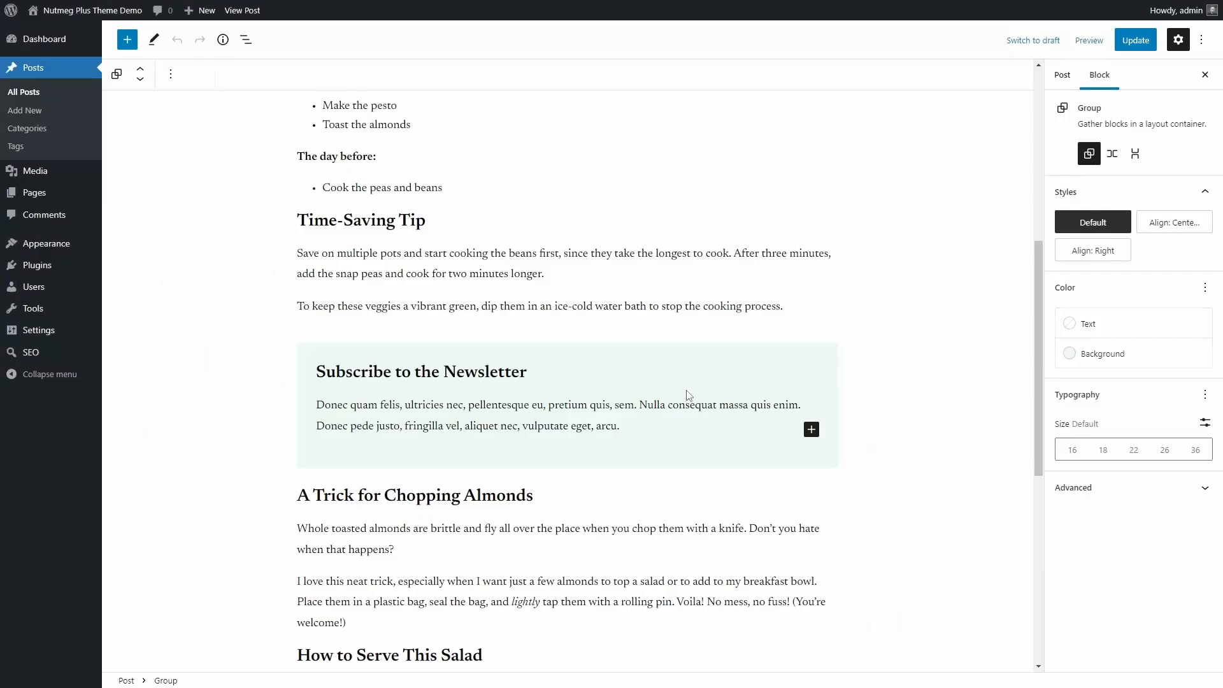
{"action": "left_click", "coordinate": [1132, 48]}
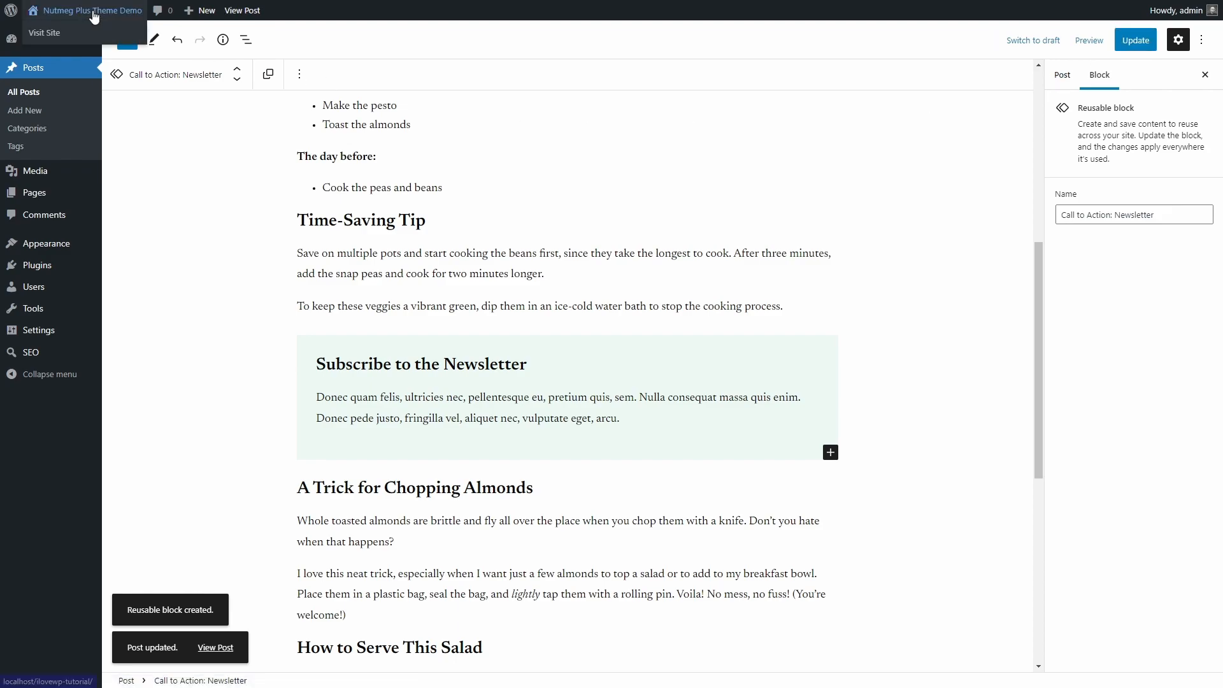
Go to the site's home page and open the post "Gennaro's mini pizzas with hidden veg sauce" for editing
{"action": "left_click", "coordinate": [92, 10]}
{"action": "scroll", "coordinate": [136, 203], "scroll_direction": "down", "scroll_amount": 15}
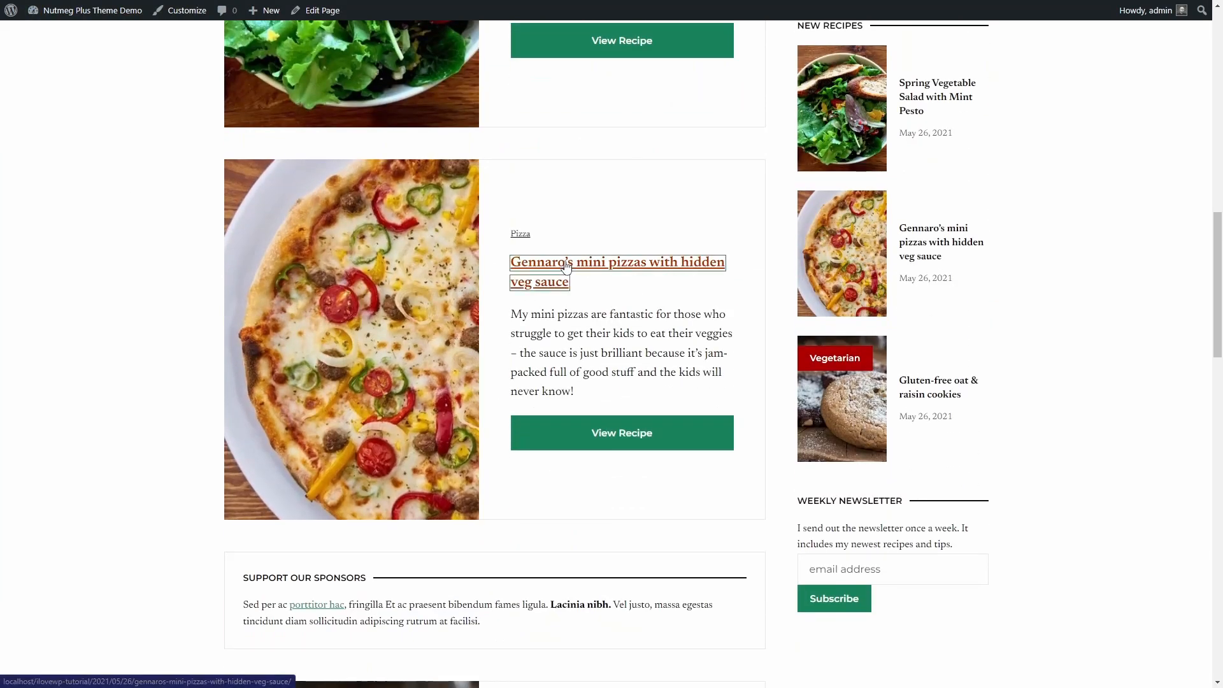
{"action": "left_click", "coordinate": [567, 265]}
{"action": "scroll", "coordinate": [548, 216], "scroll_direction": "down", "scroll_amount": 15}
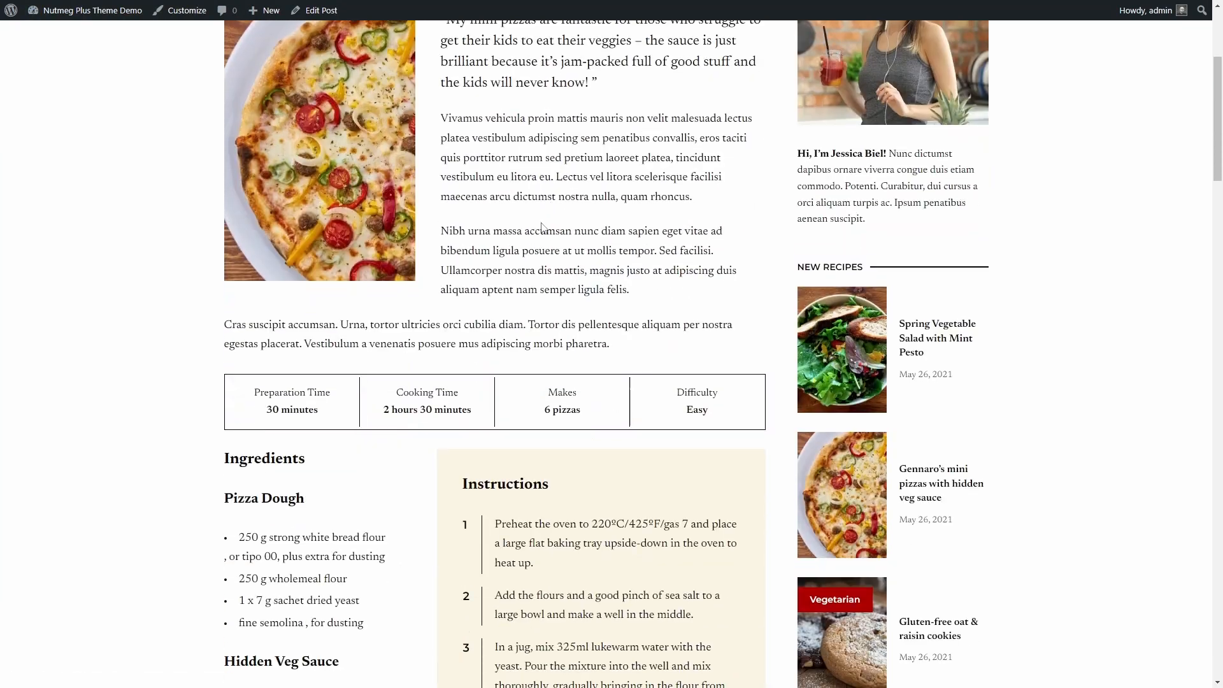
{"action": "scroll", "coordinate": [534, 212], "scroll_direction": "down", "scroll_amount": 8}
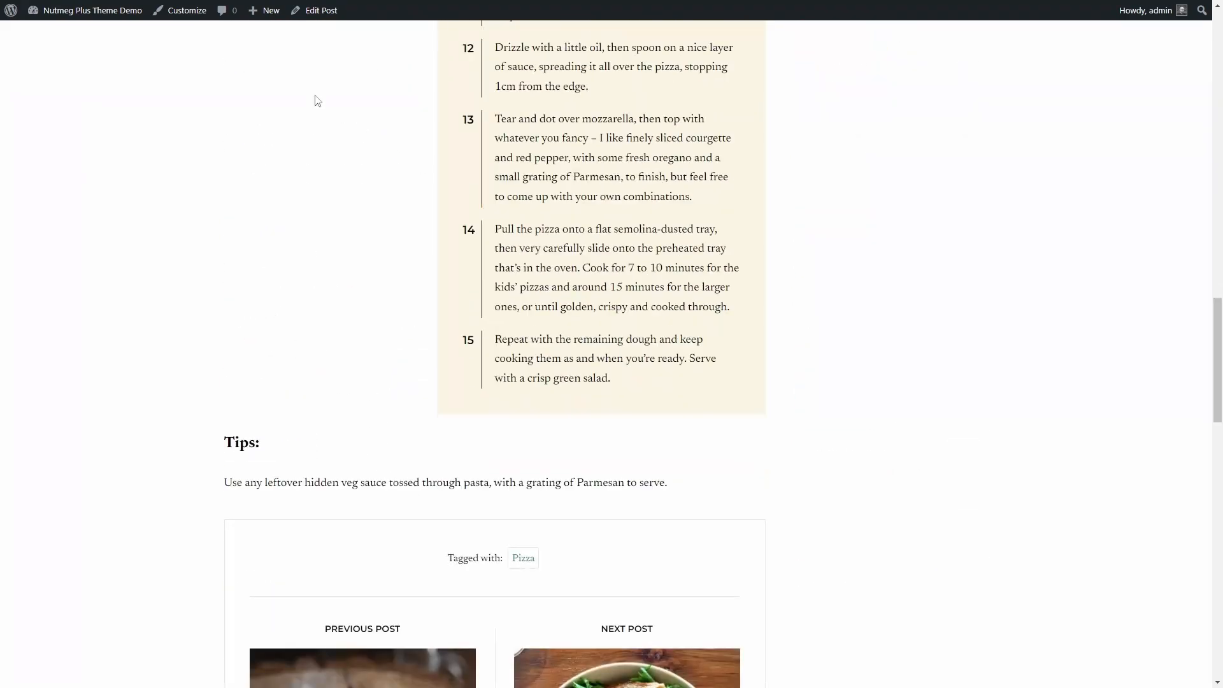
{"action": "left_click", "coordinate": [307, 11]}
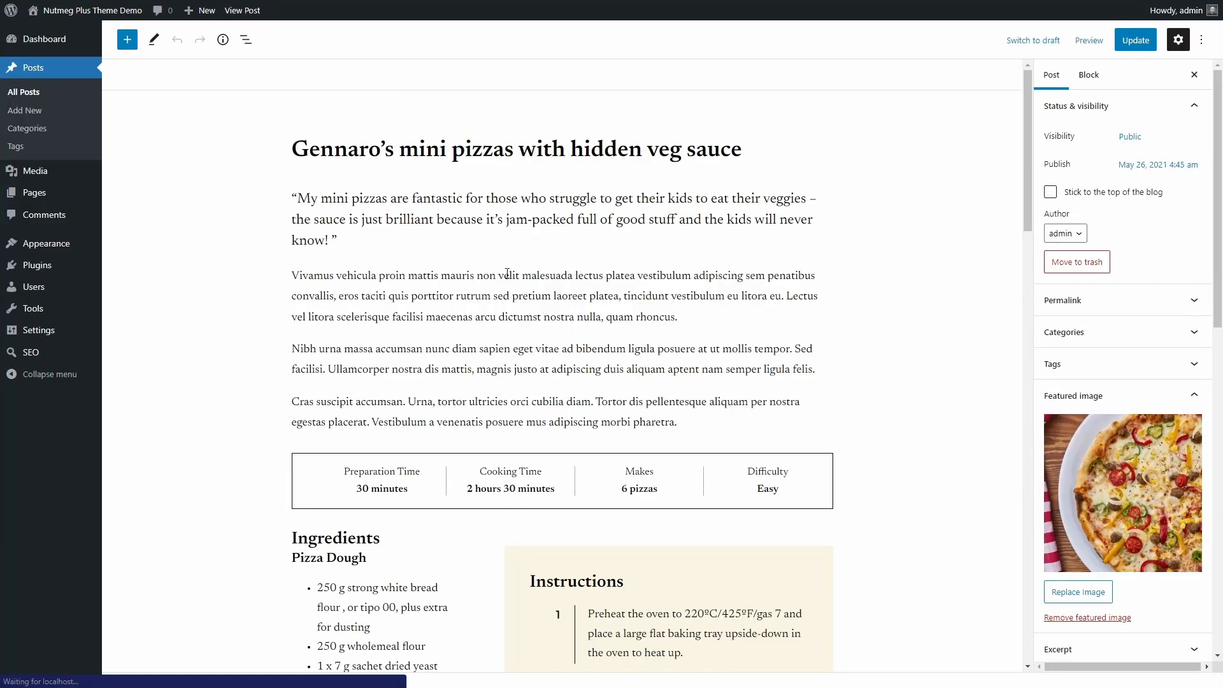
Add an empty paragraph after the Tips text at the end of the pizza post
{"action": "scroll", "coordinate": [510, 293], "scroll_direction": "down", "scroll_amount": 20}
{"action": "left_click", "coordinate": [752, 383]}
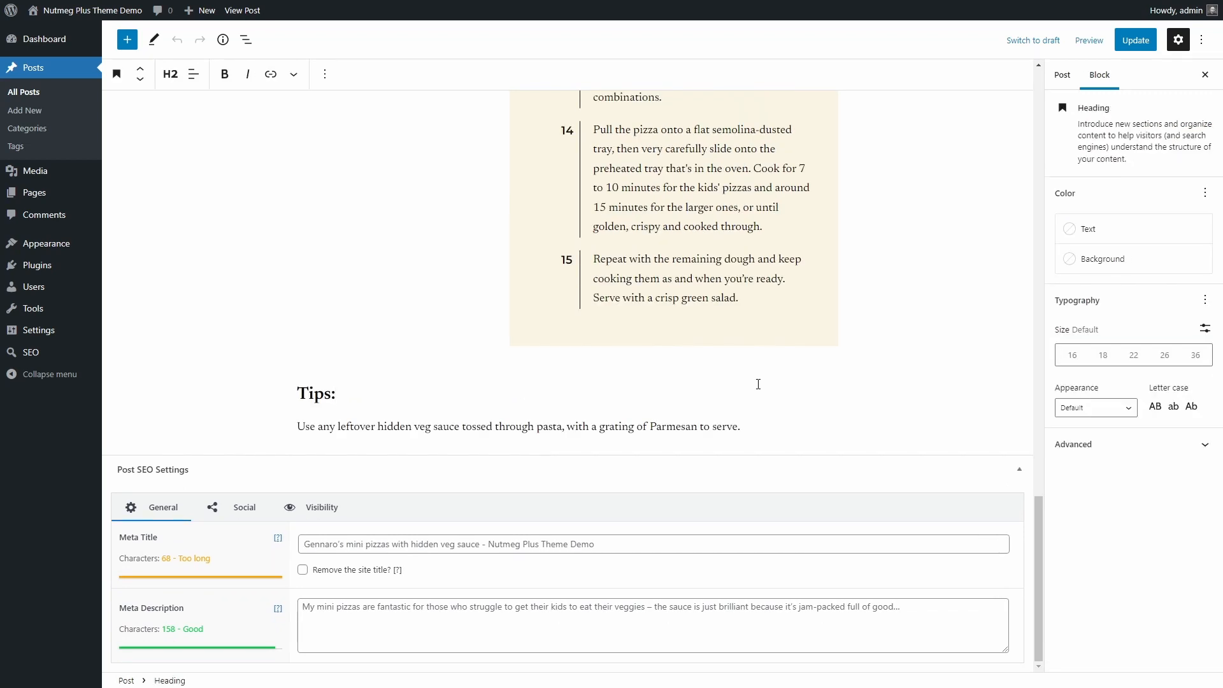
{"action": "key", "text": "Return"}
Insert "Call to Action: Newsletter" from the library of reusable blocks below the Tips text and select it
{"action": "left_click", "coordinate": [127, 39]}
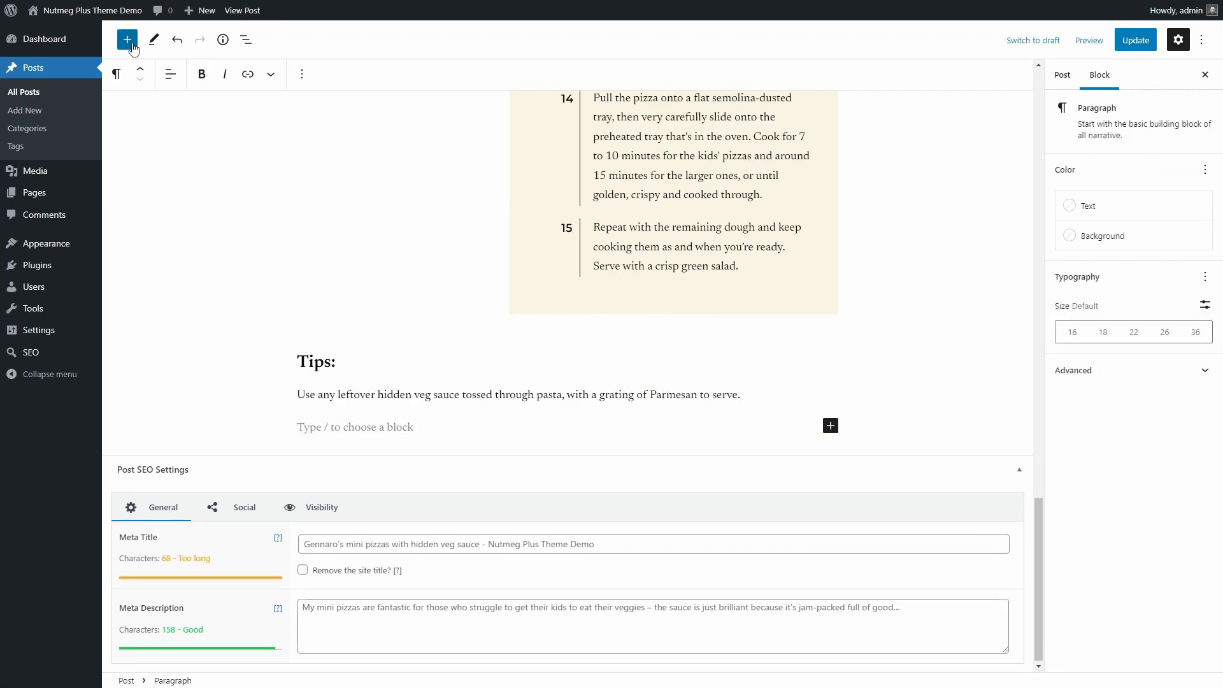
{"action": "left_click", "coordinate": [269, 119]}
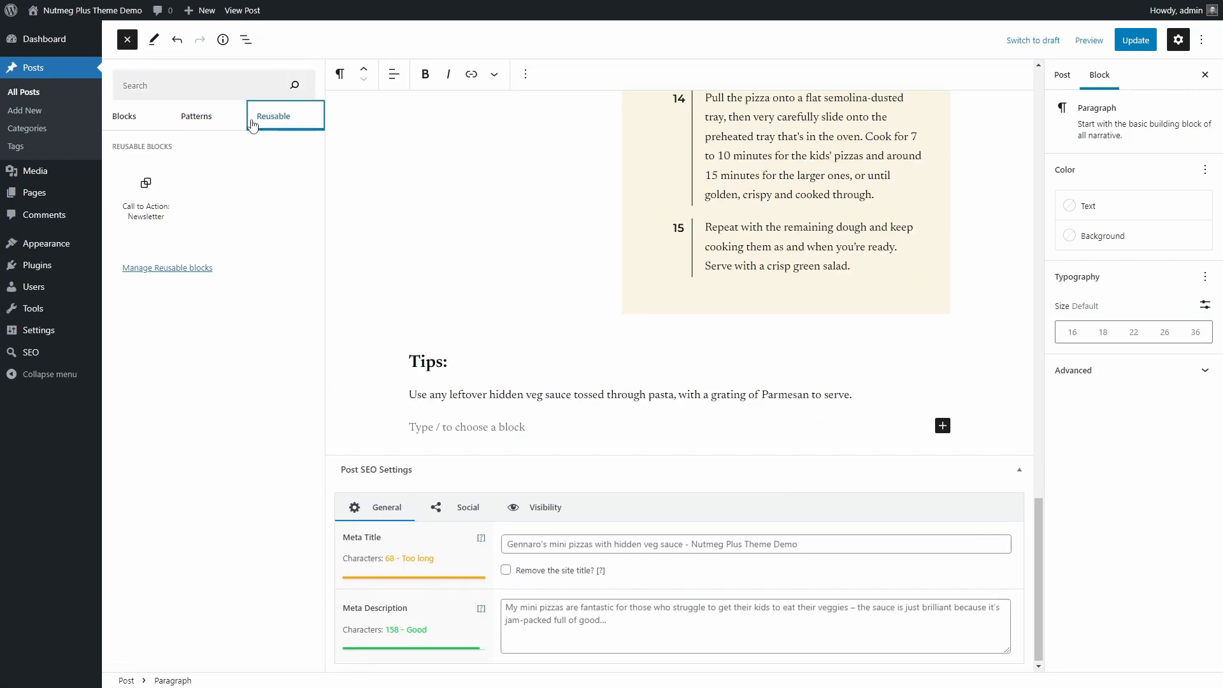
{"action": "left_click", "coordinate": [142, 185]}
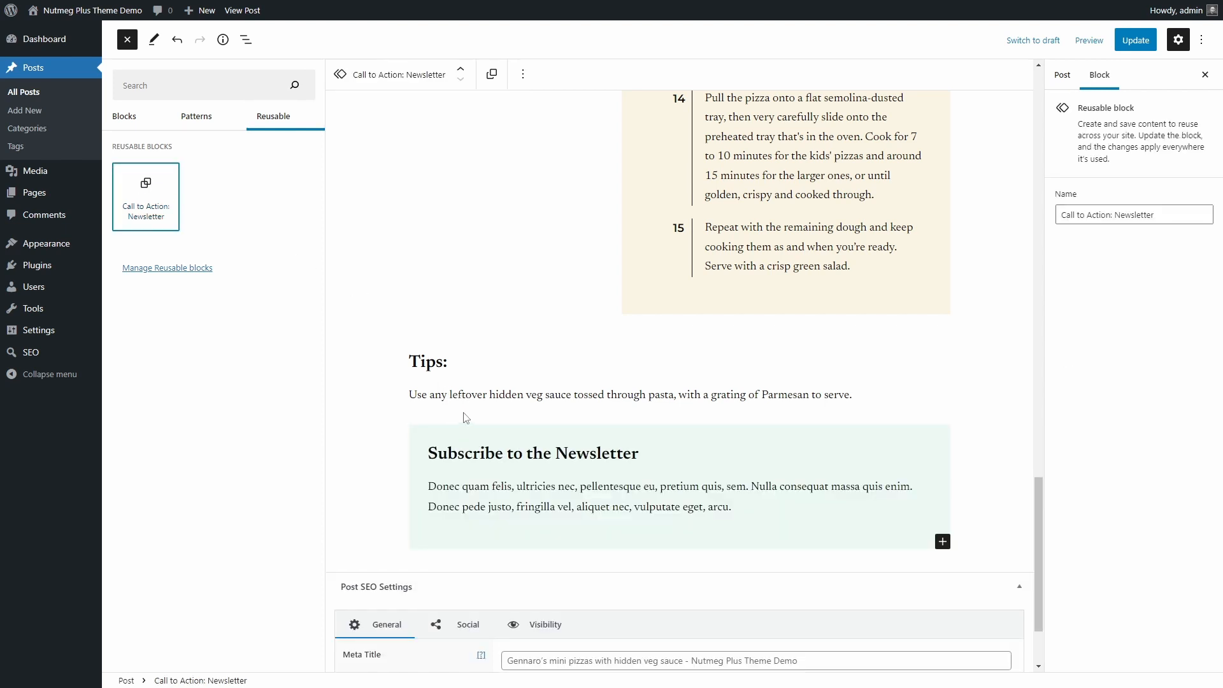
{"action": "left_click", "coordinate": [448, 436]}
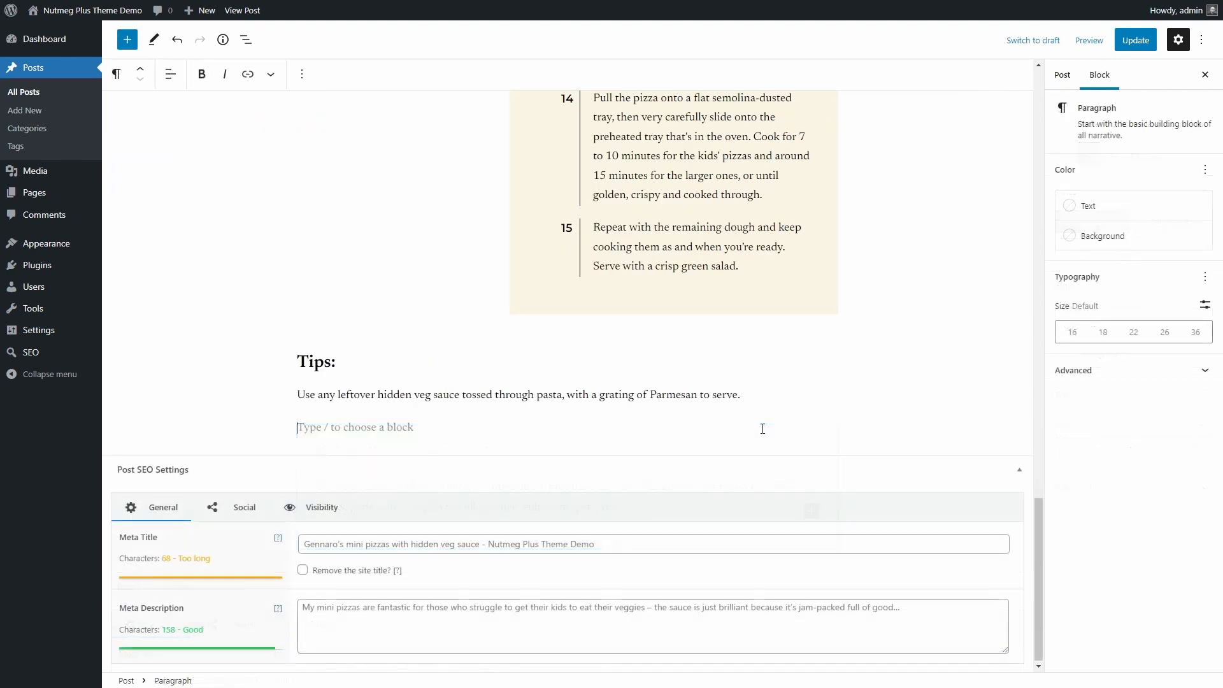
Turn the empty paragraph after the Tips text into the "Call to Action: Newsletter" reusable block with a slash command
{"action": "type", "text": "/call"}
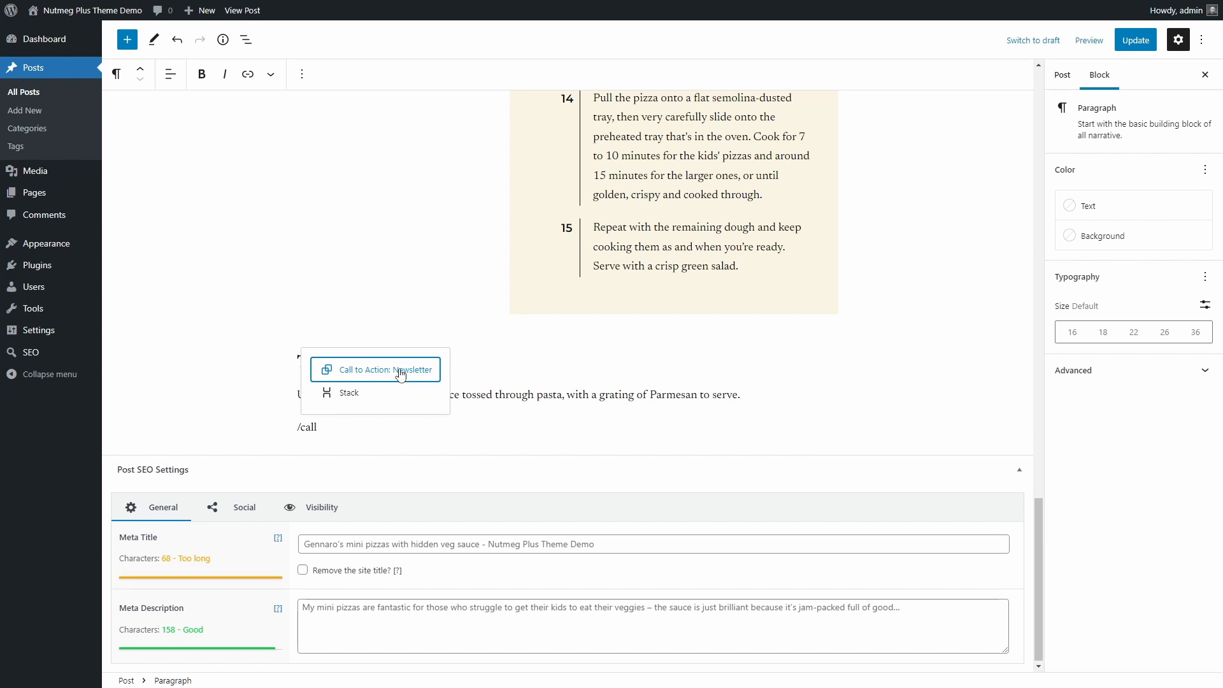
{"action": "left_click", "coordinate": [401, 374]}
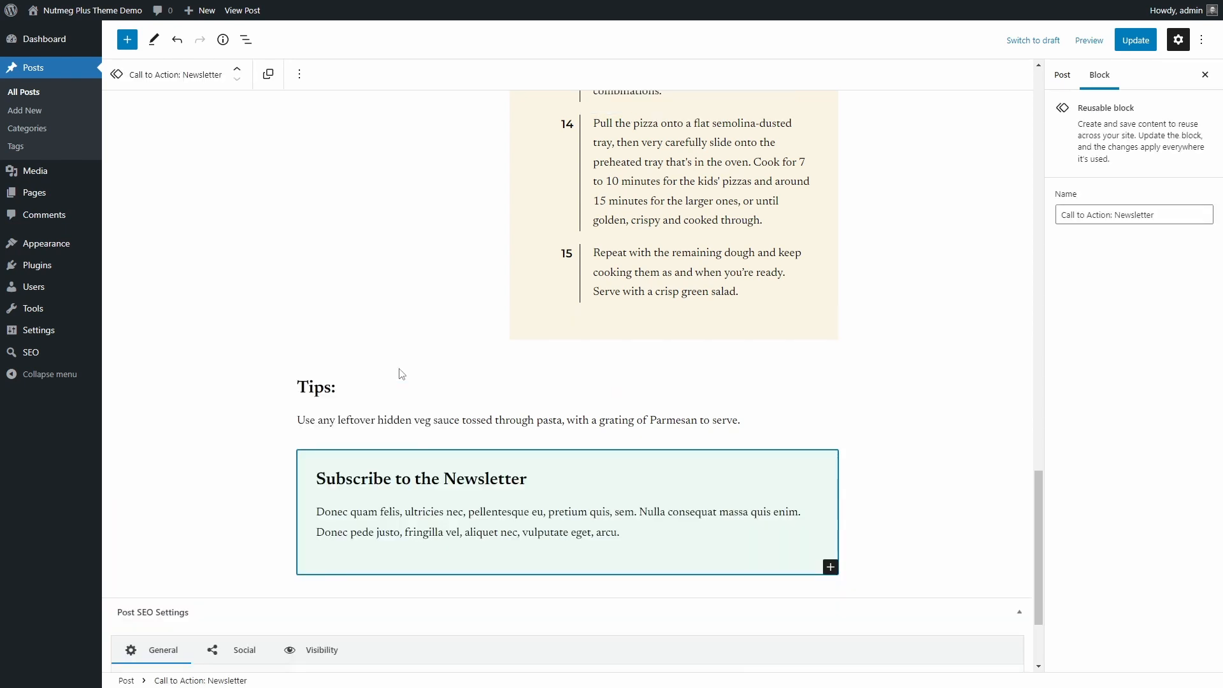
Save the pizza post and check the newsletter block below the Tips on its published page
{"action": "left_click", "coordinate": [465, 430]}
{"action": "key", "text": "ctrl+s"}
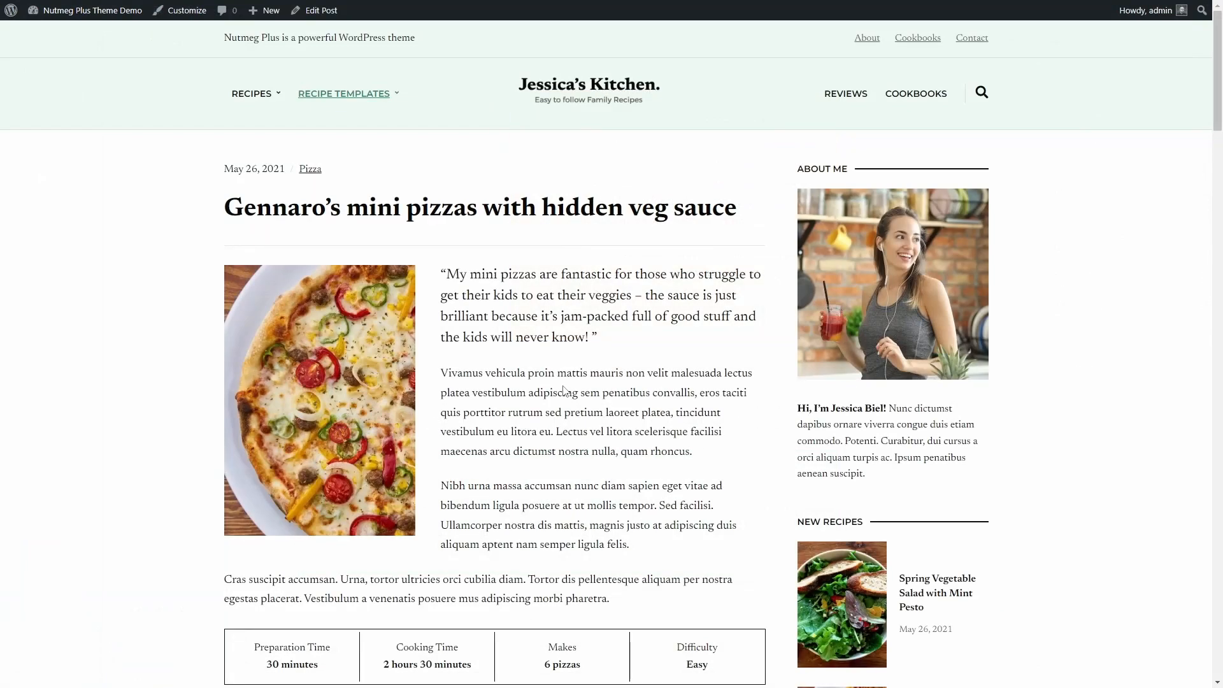
{"action": "scroll", "coordinate": [561, 382], "scroll_direction": "down", "scroll_amount": 20}
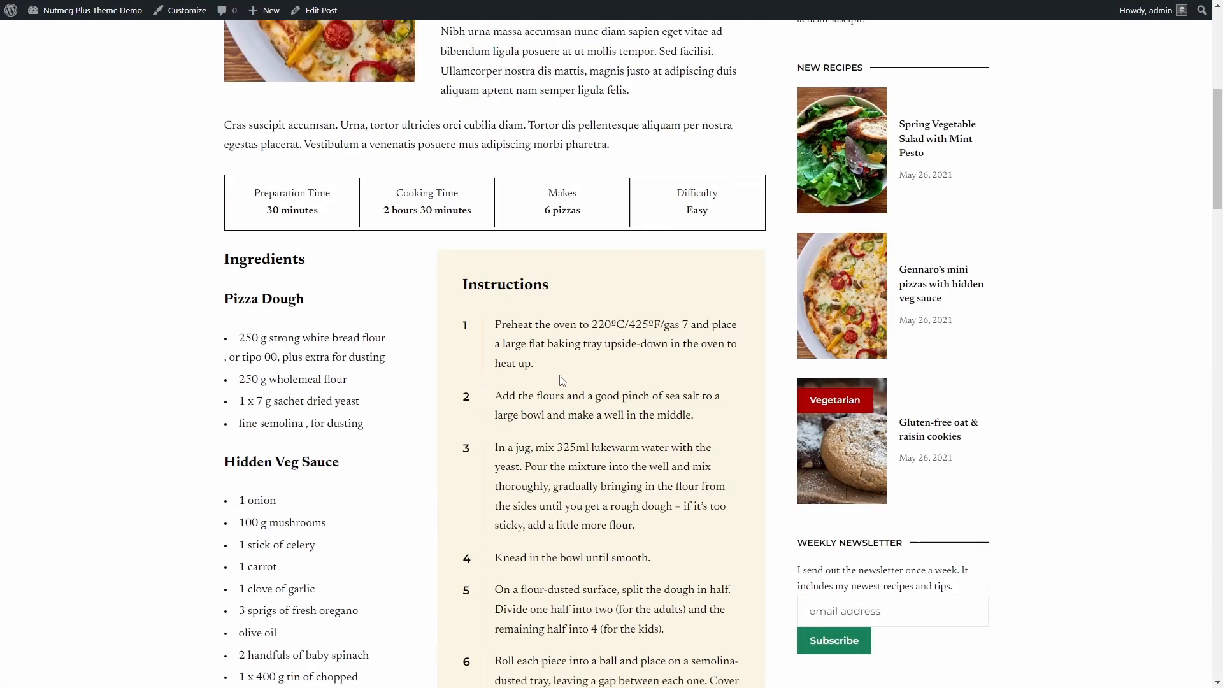
{"action": "scroll", "coordinate": [547, 370], "scroll_direction": "up", "scroll_amount": 1}
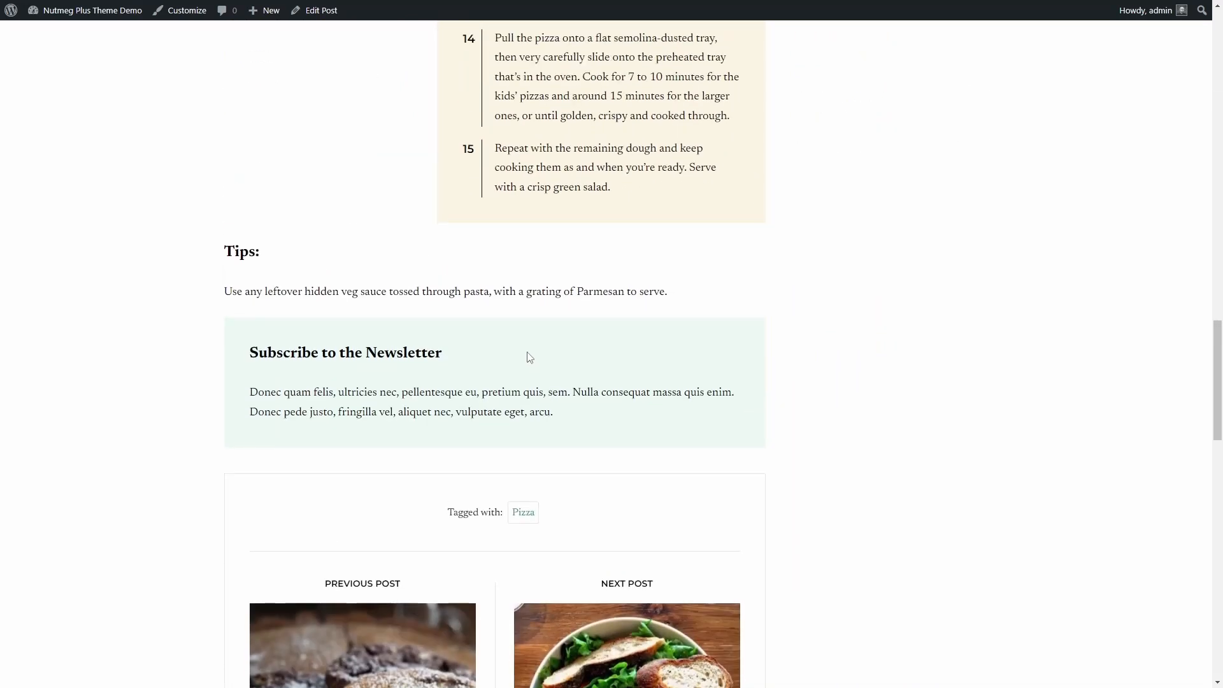
Edit the pizza post's newsletter block so its heading reads "Updated Subscribe to the Newsletter", and save the reusable block
{"action": "left_click", "coordinate": [302, 12]}
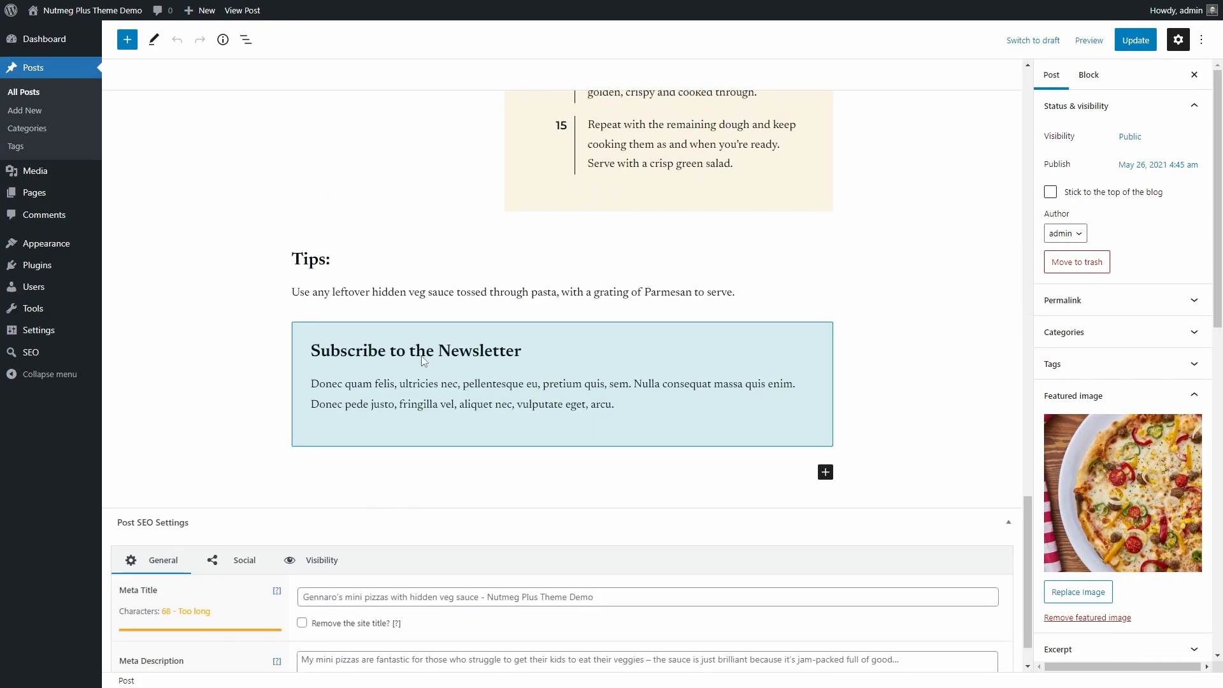
{"action": "left_click", "coordinate": [424, 361]}
{"action": "left_click", "coordinate": [378, 351]}
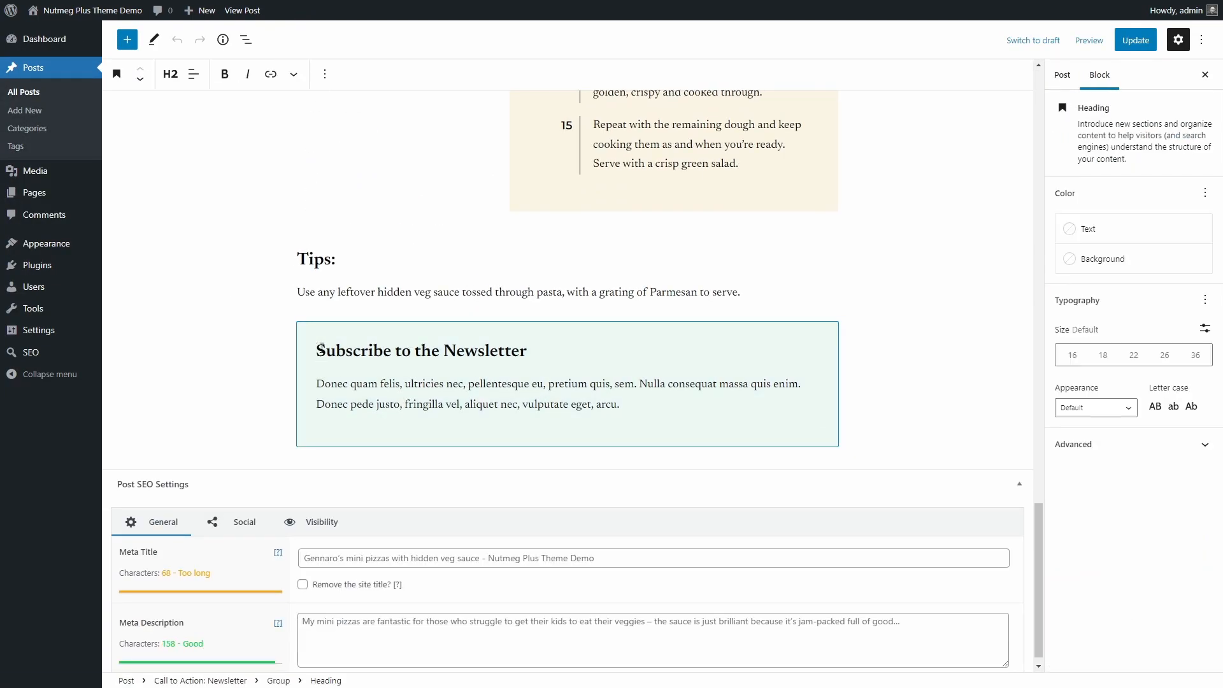
{"action": "type", "text": "Updated"}
{"action": "left_click", "coordinate": [1124, 43]}
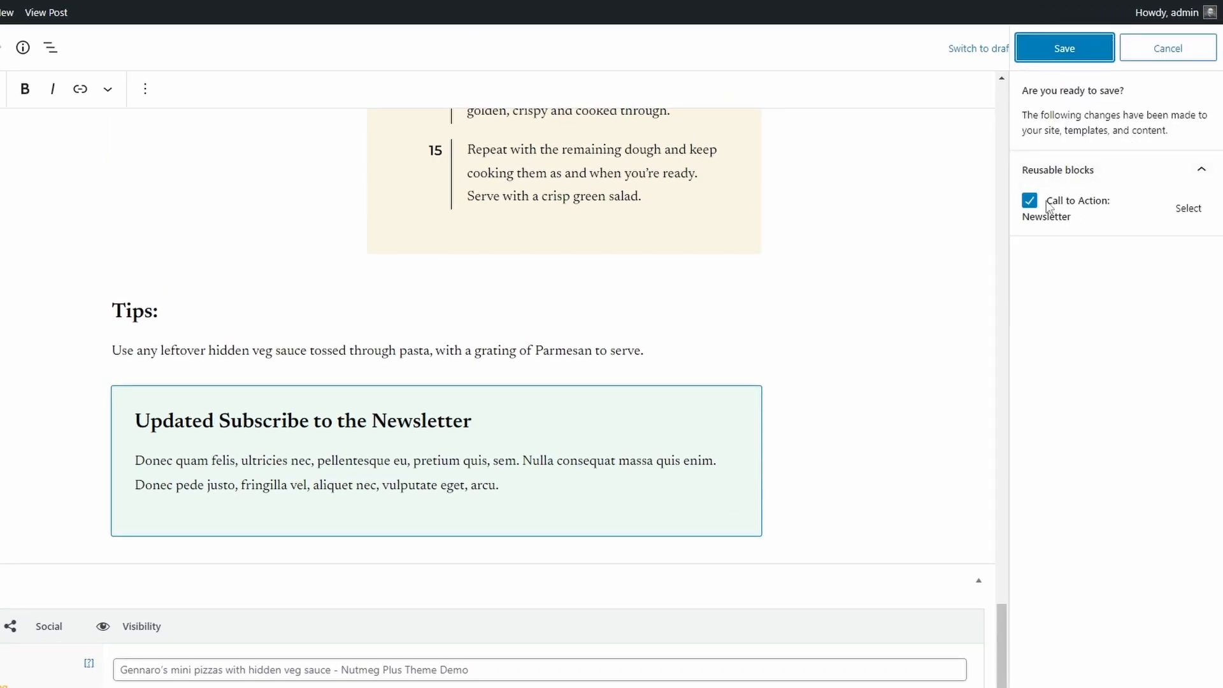
{"action": "left_click", "coordinate": [1045, 51]}
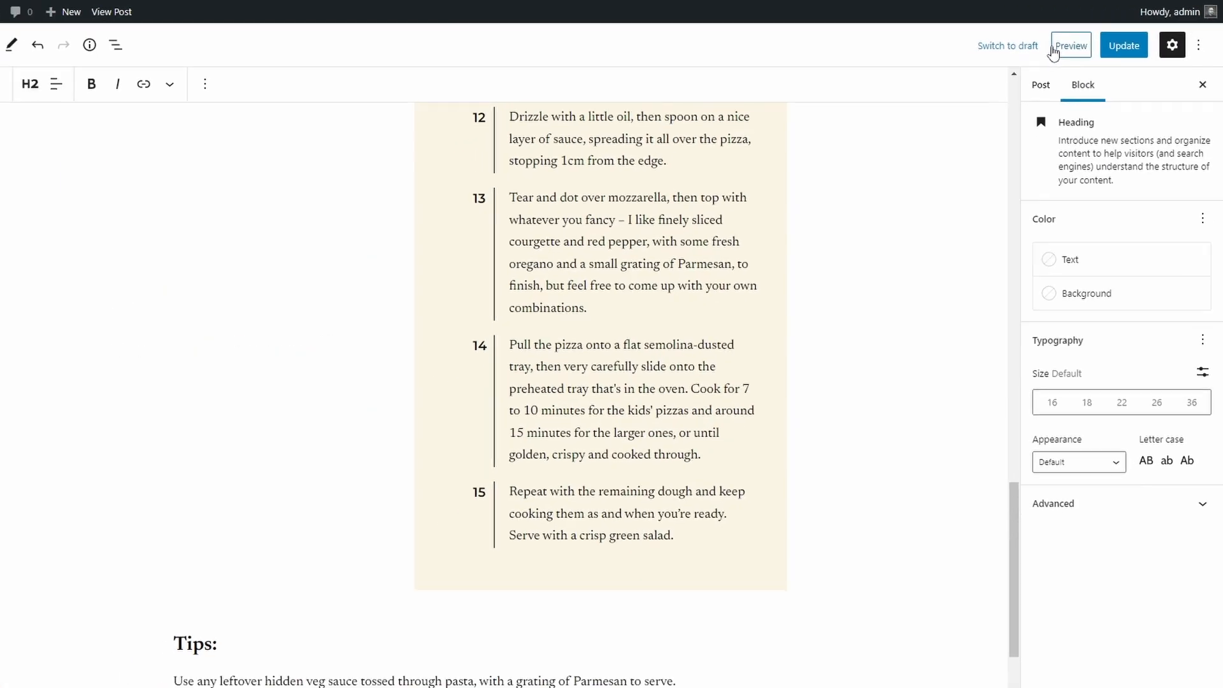
Open the salad recipe post from the site's home page and check the heading of its newsletter block
{"action": "left_click", "coordinate": [64, 11]}
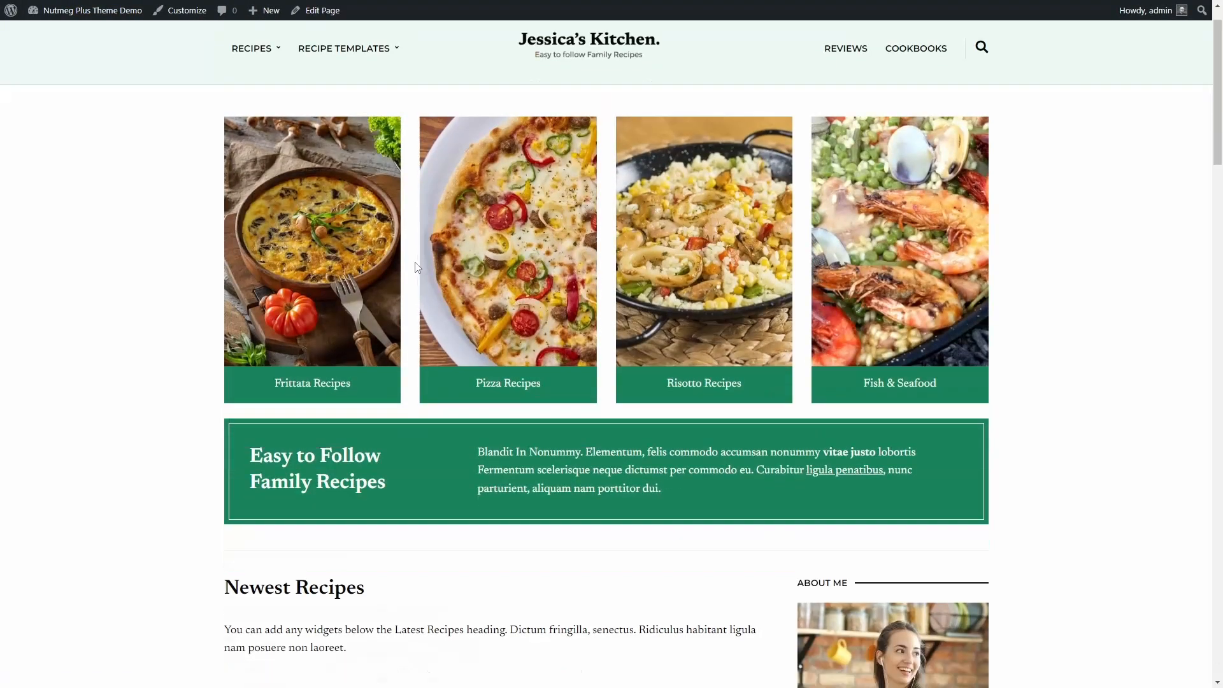
{"action": "scroll", "coordinate": [417, 268], "scroll_direction": "down", "scroll_amount": 8}
{"action": "left_click", "coordinate": [593, 267]}
{"action": "scroll", "coordinate": [556, 251], "scroll_direction": "down", "scroll_amount": 10}
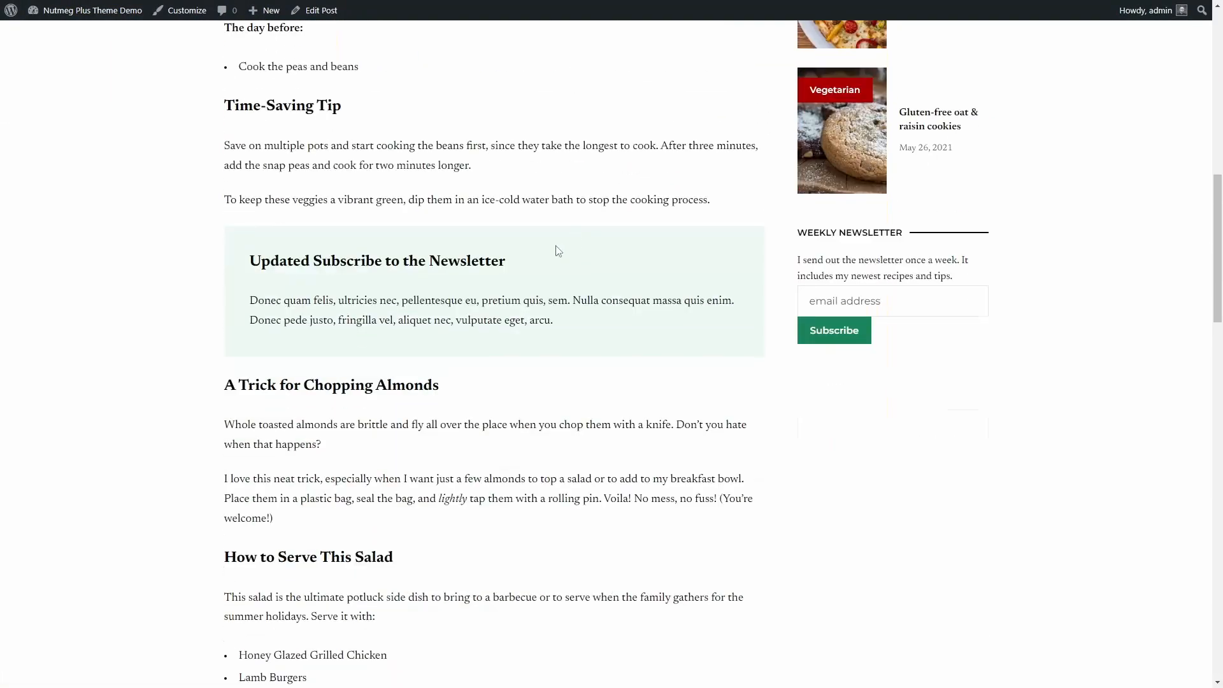
{"action": "left_click_drag", "start_coordinate": [249, 262], "coordinate": [311, 258]}
{"action": "left_click", "coordinate": [310, 258]}
{"action": "scroll", "coordinate": [311, 258], "scroll_direction": "up", "scroll_amount": 15}
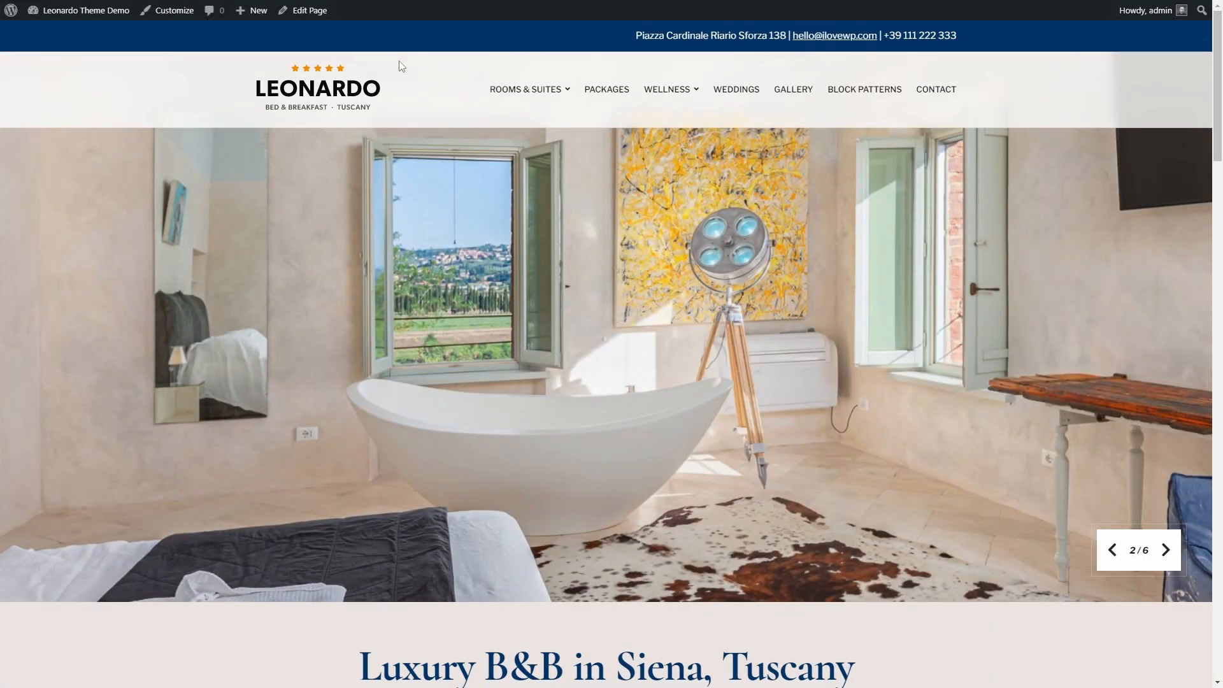
Open the Honeymoon Suite page of the Leonardo site for editing and go to the end of its content
{"action": "mouse_move", "coordinate": [501, 93]}
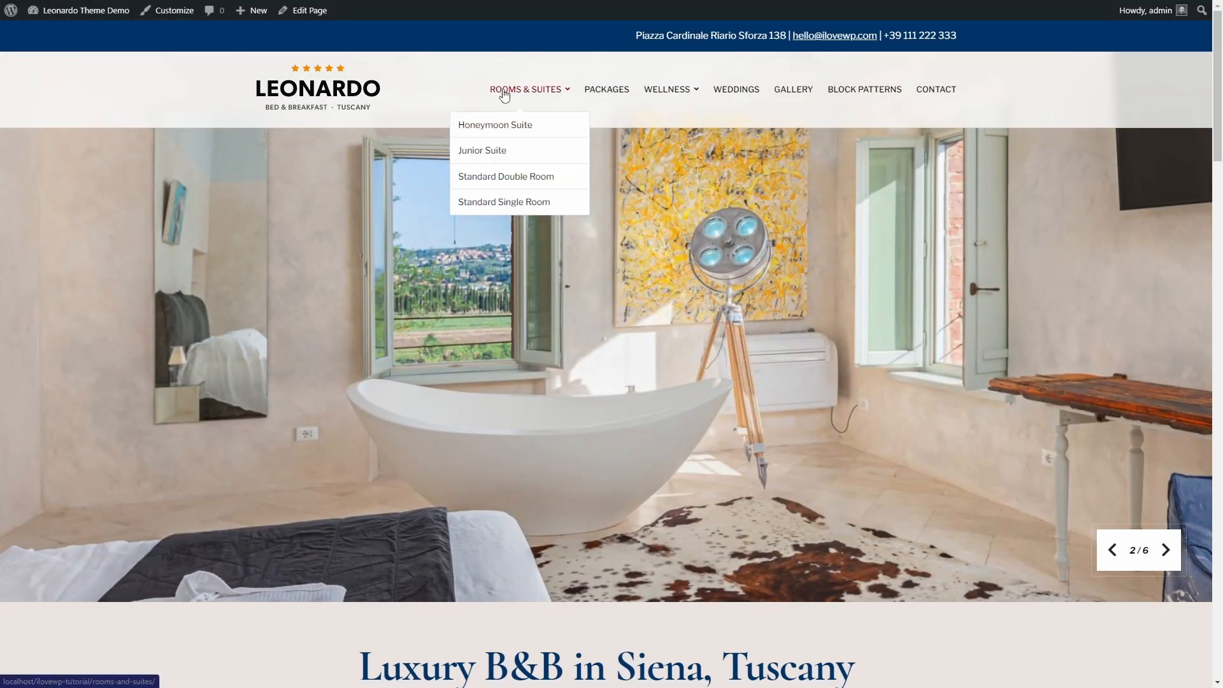
{"action": "left_click", "coordinate": [504, 125]}
{"action": "scroll", "coordinate": [560, 210], "scroll_direction": "down", "scroll_amount": 5}
{"action": "scroll", "coordinate": [574, 242], "scroll_direction": "down", "scroll_amount": 5}
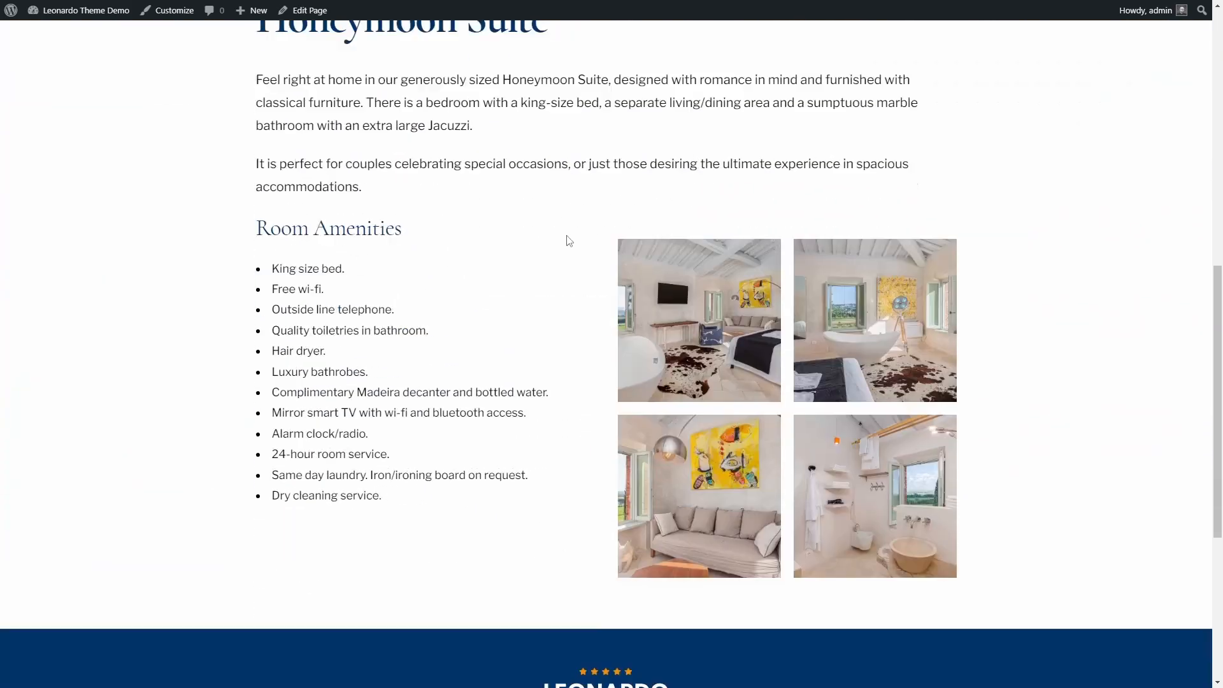
{"action": "left_click", "coordinate": [308, 13]}
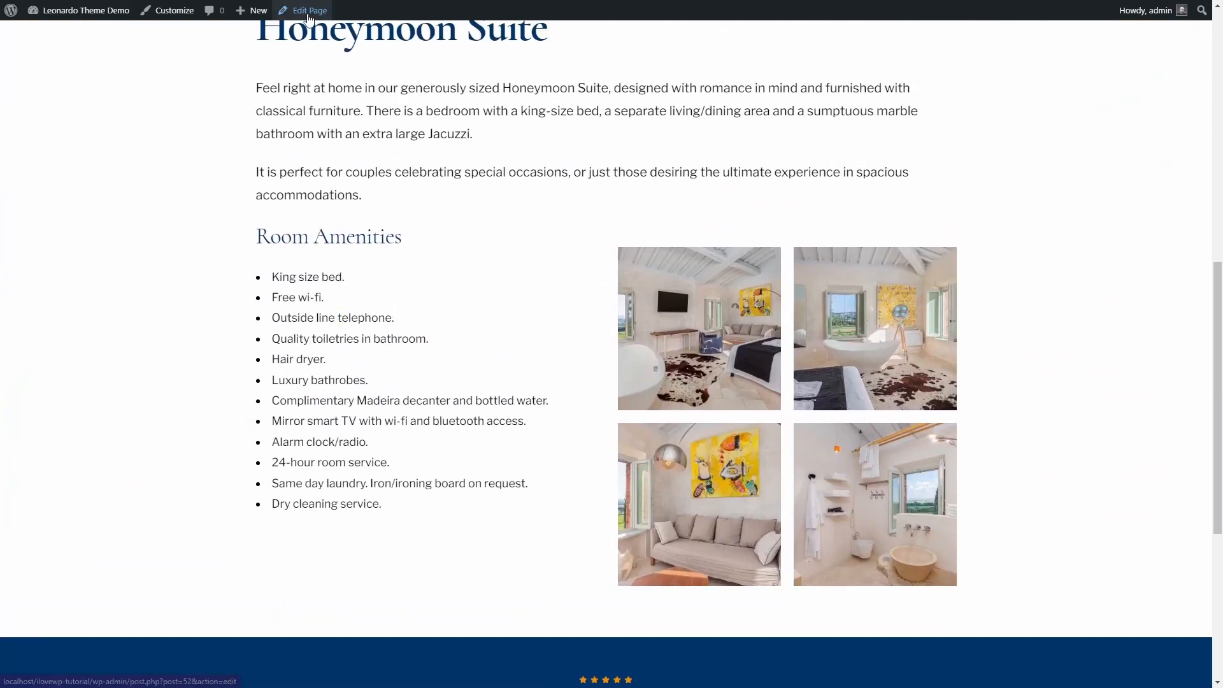
{"action": "scroll", "coordinate": [494, 448], "scroll_direction": "down", "scroll_amount": 4}
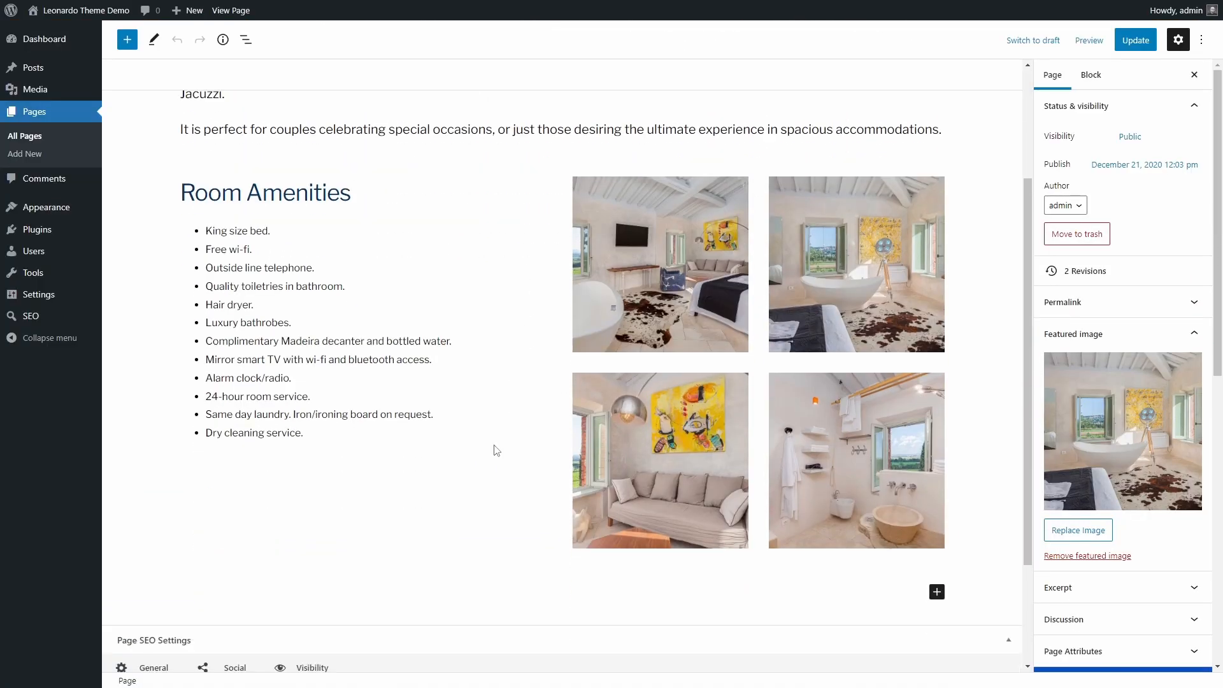
Add a "Booking Conditions" heading with the check-in, check-out, pets and parking rules below the amenities, and save both as reusable block "Booking Conditions"
{"action": "left_click", "coordinate": [360, 516]}
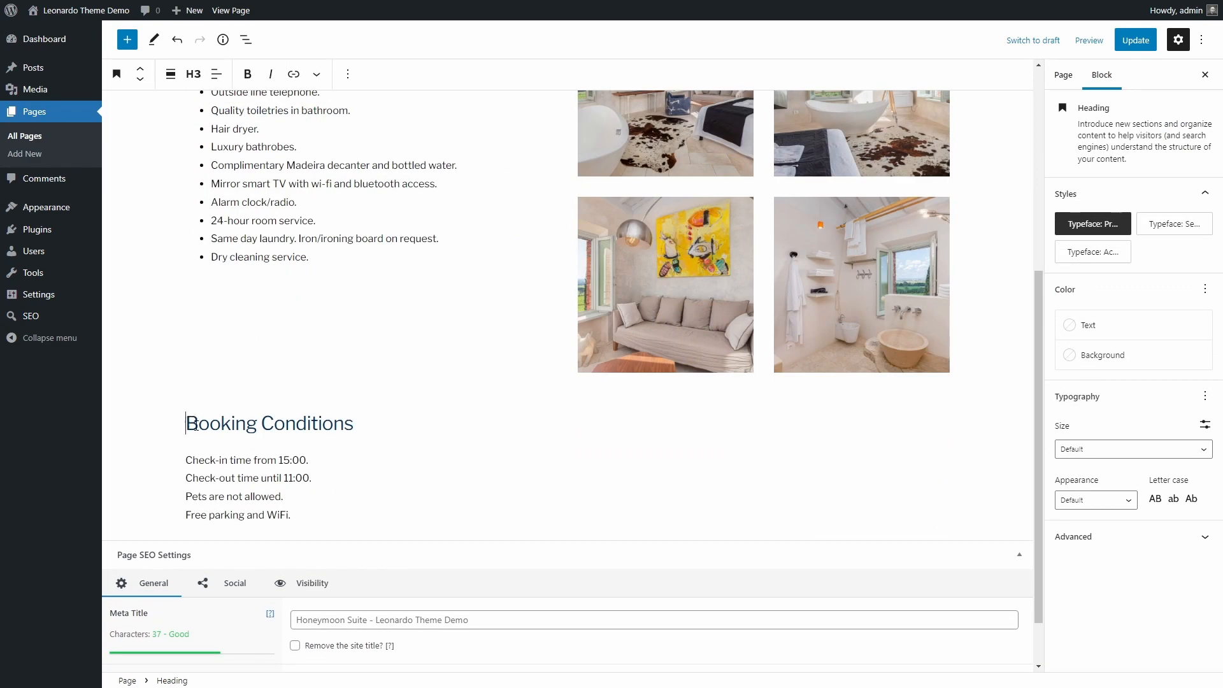
{"action": "left_click_drag", "start_coordinate": [195, 425], "coordinate": [308, 522]}
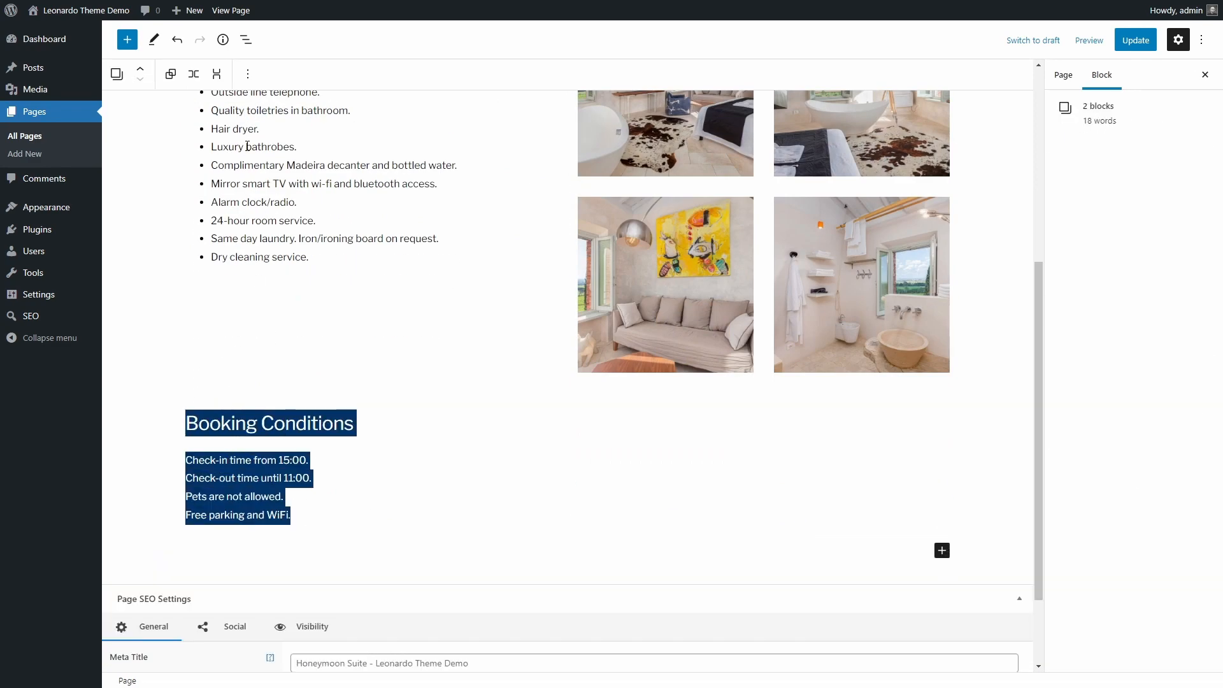
{"action": "left_click", "coordinate": [248, 73]}
{"action": "left_click", "coordinate": [280, 264]}
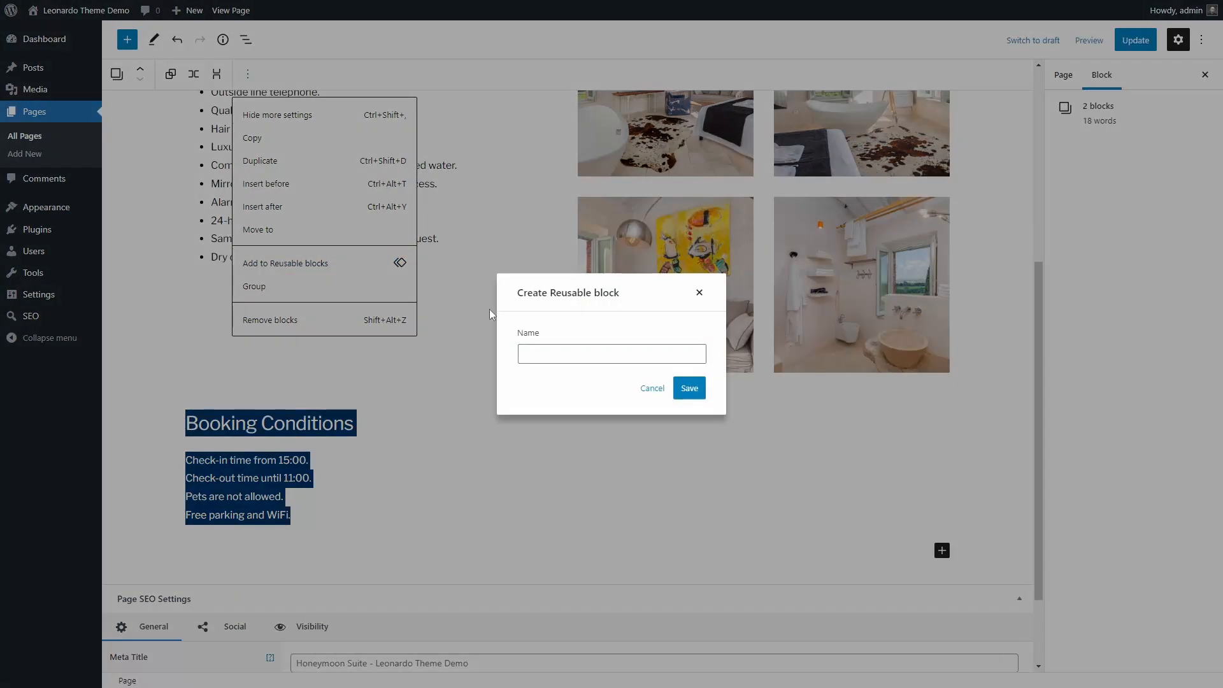
{"action": "type", "text": "Booking Conditions"}
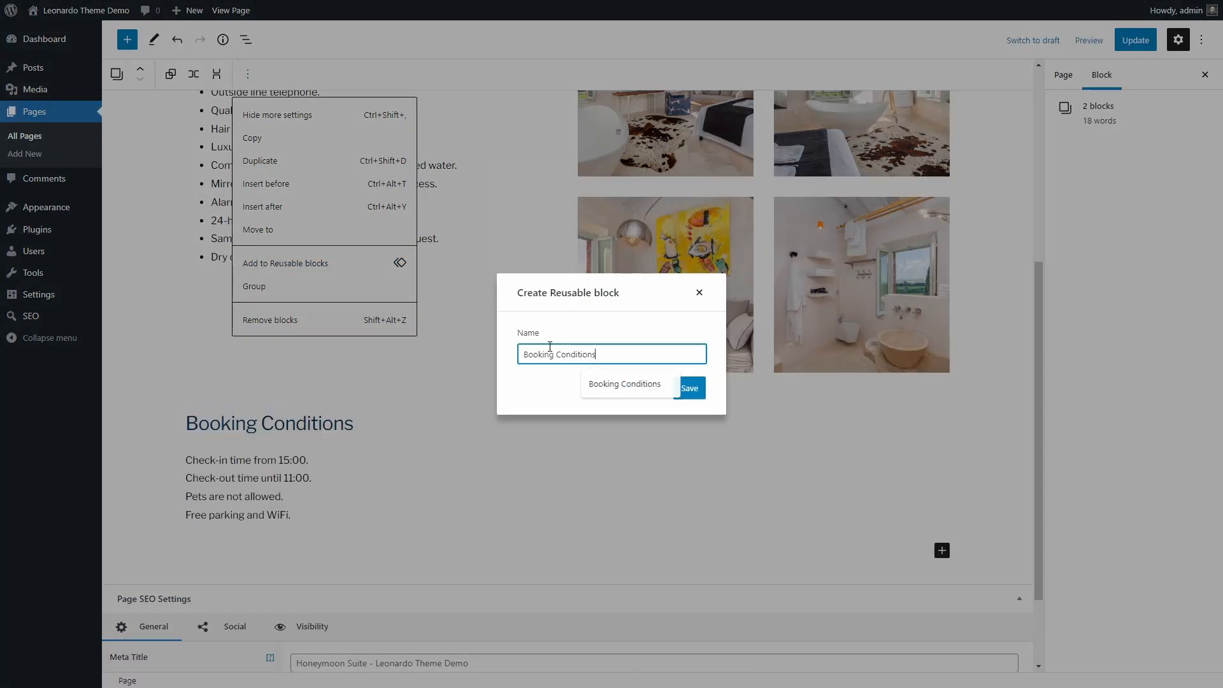
{"action": "left_click", "coordinate": [689, 388]}
Update the Honeymoon Suite page and review the published version
{"action": "left_click", "coordinate": [1136, 39]}
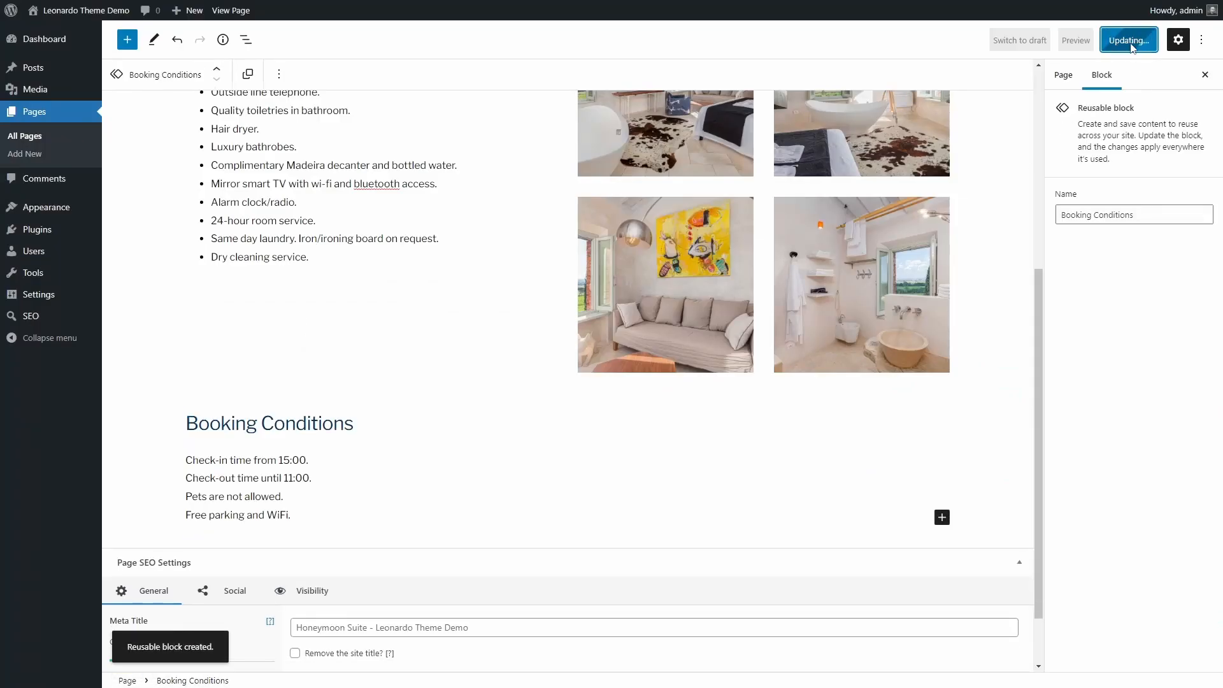
{"action": "left_click", "coordinate": [216, 647]}
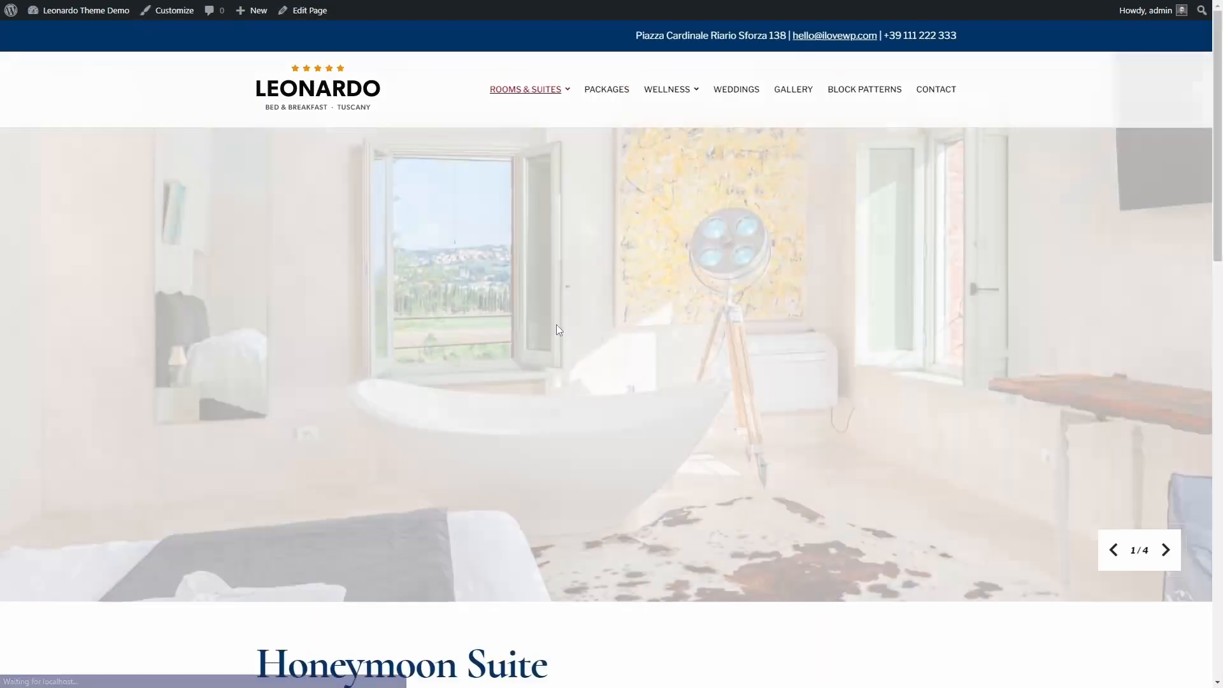
{"action": "scroll", "coordinate": [557, 324], "scroll_direction": "down", "scroll_amount": 15}
{"action": "scroll", "coordinate": [426, 263], "scroll_direction": "up", "scroll_amount": 15}
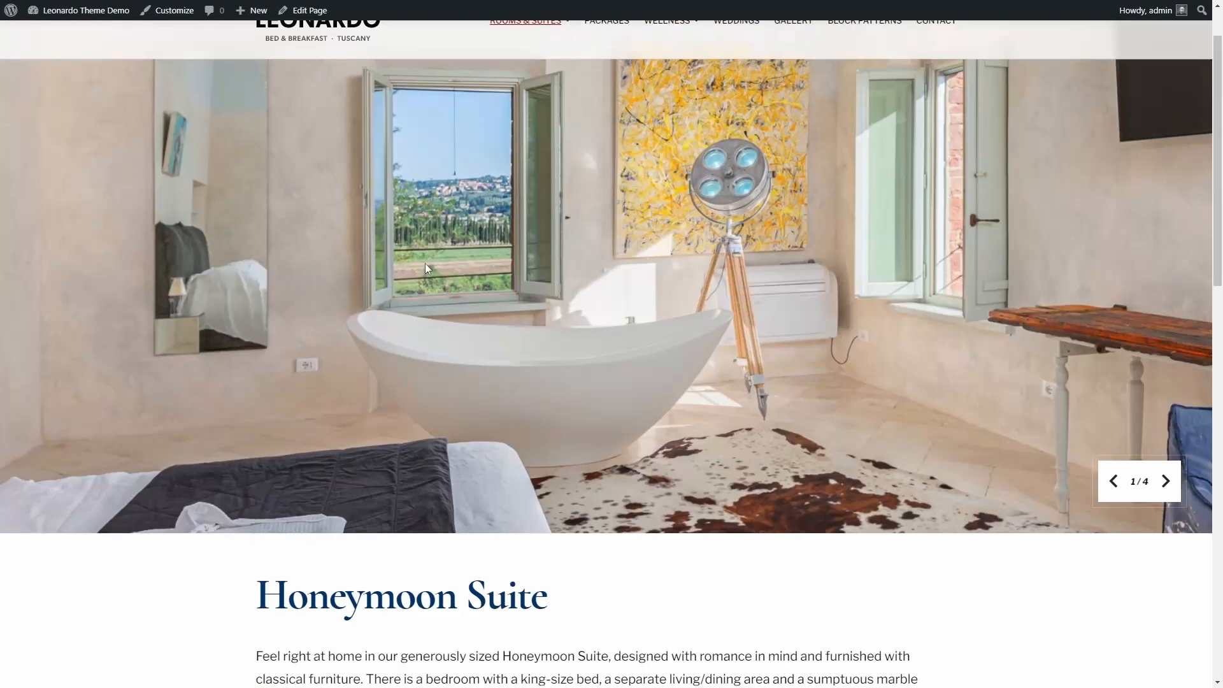
Go to the Junior Suite page and open it for editing
{"action": "mouse_move", "coordinate": [509, 90]}
{"action": "left_click", "coordinate": [482, 148]}
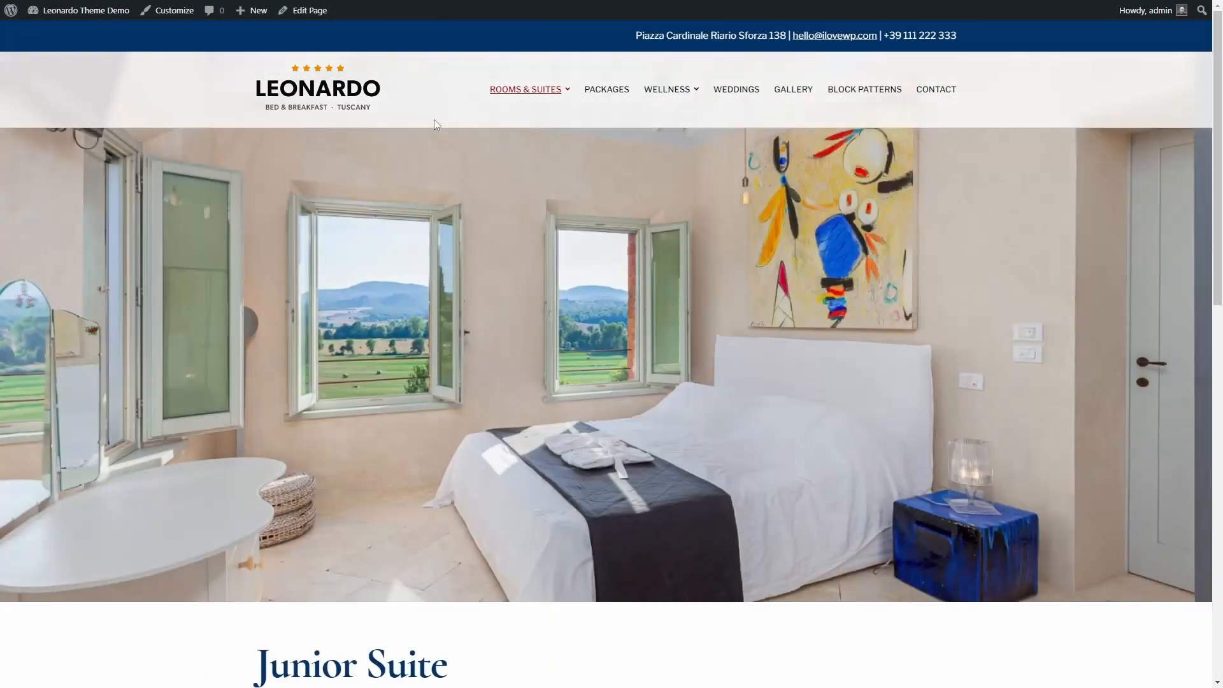
{"action": "left_click", "coordinate": [297, 12]}
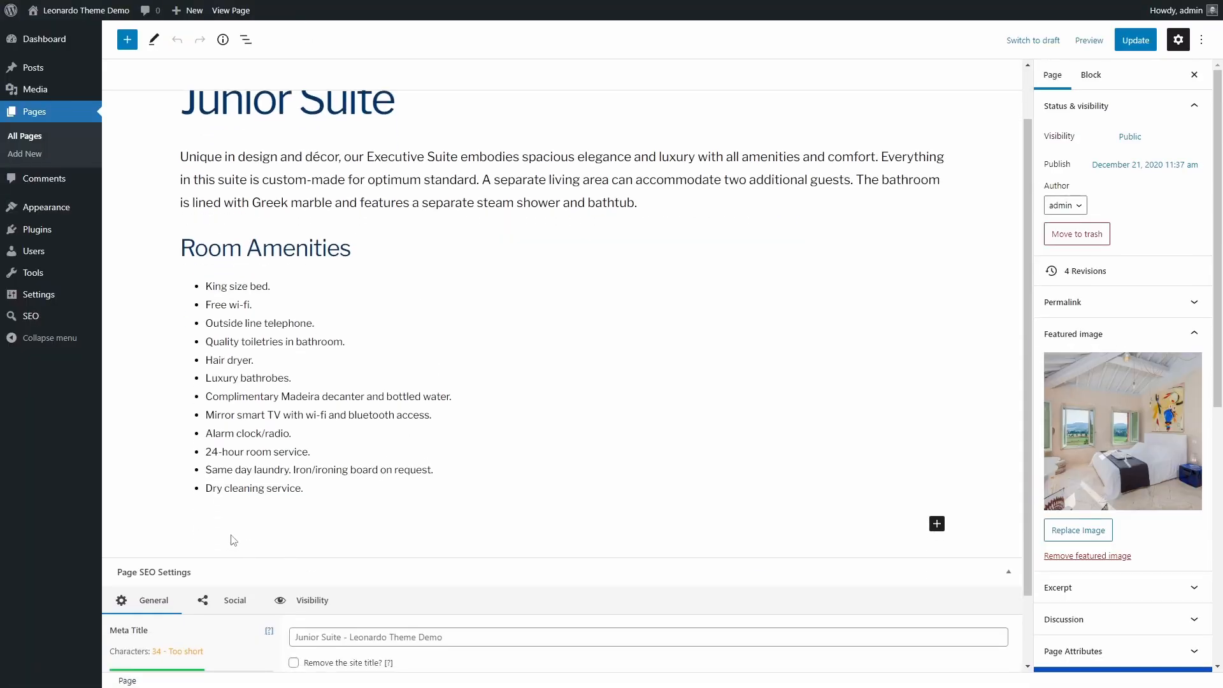
Insert the "Booking Conditions" reusable block below the Junior Suite's room amenities and update the page
{"action": "left_click", "coordinate": [233, 540]}
{"action": "left_click", "coordinate": [127, 40]}
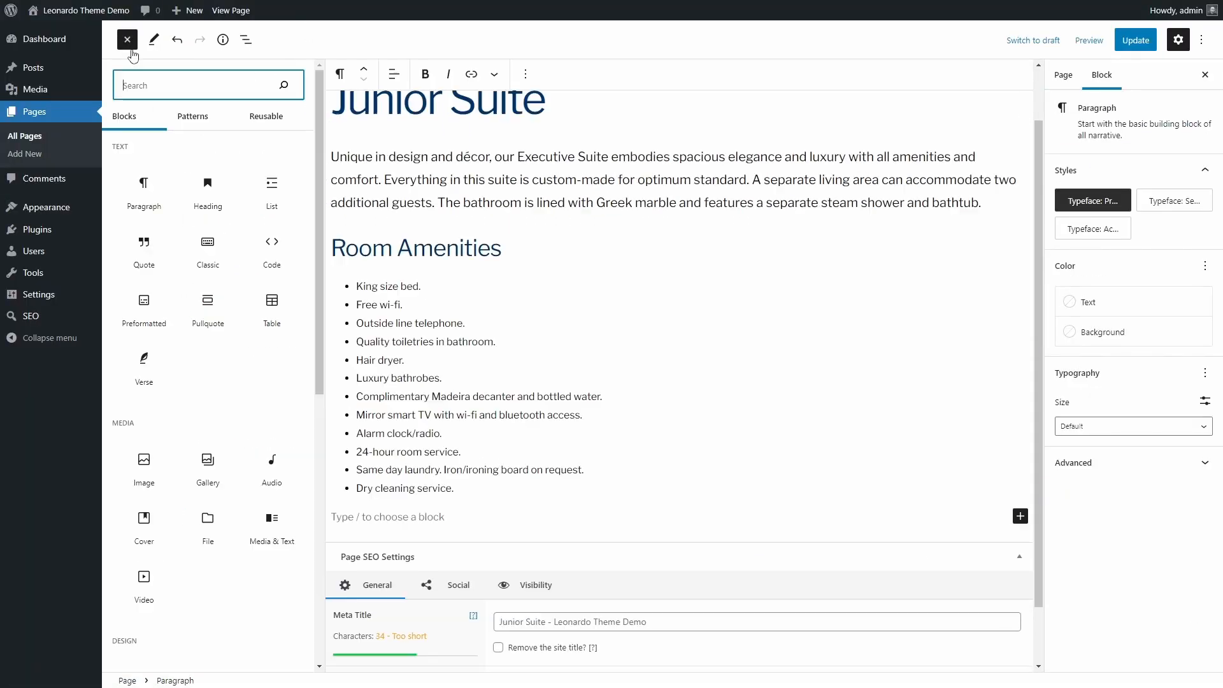
{"action": "left_click", "coordinate": [267, 116]}
{"action": "left_click", "coordinate": [80, 200]}
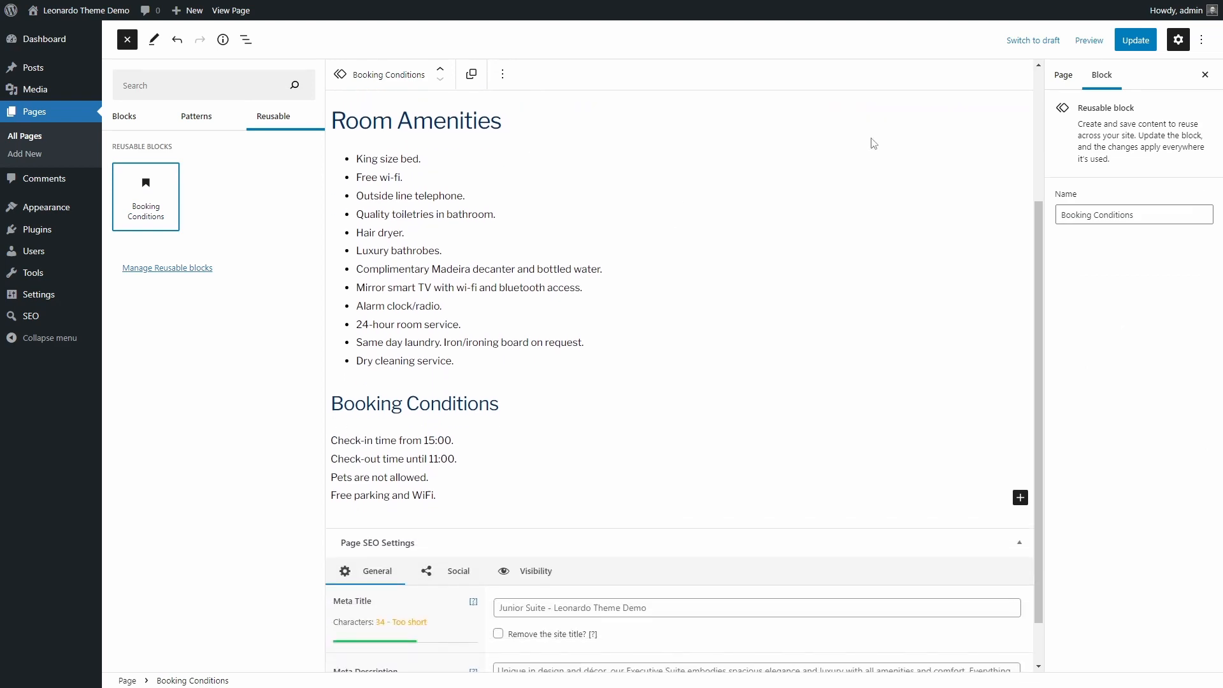
{"action": "left_click", "coordinate": [1135, 39]}
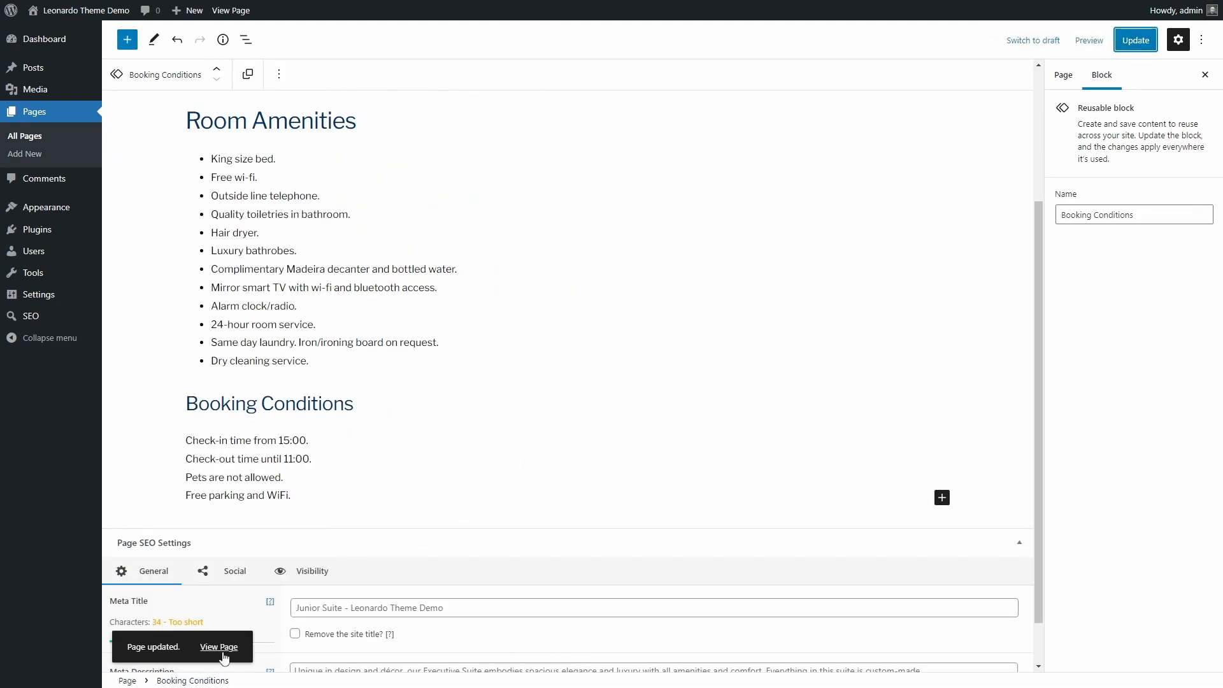
View the published Junior Suite page and check the Booking Conditions section
{"action": "left_click", "coordinate": [224, 658]}
{"action": "scroll", "coordinate": [497, 420], "scroll_direction": "down", "scroll_amount": 15}
{"action": "scroll", "coordinate": [489, 414], "scroll_direction": "up", "scroll_amount": 3}
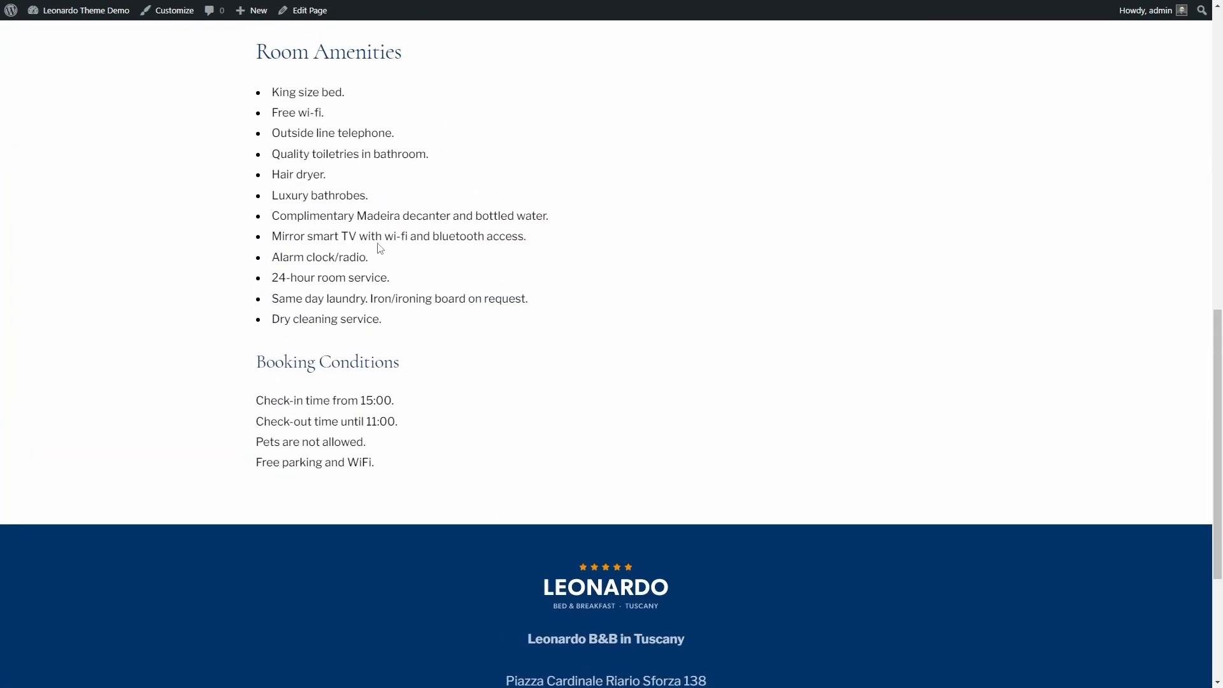
Edit the Junior Suite's Booking Conditions block, adding the line "New rule." after "Pets are not allowed.", and save the page and reusable block
{"action": "left_click", "coordinate": [298, 10]}
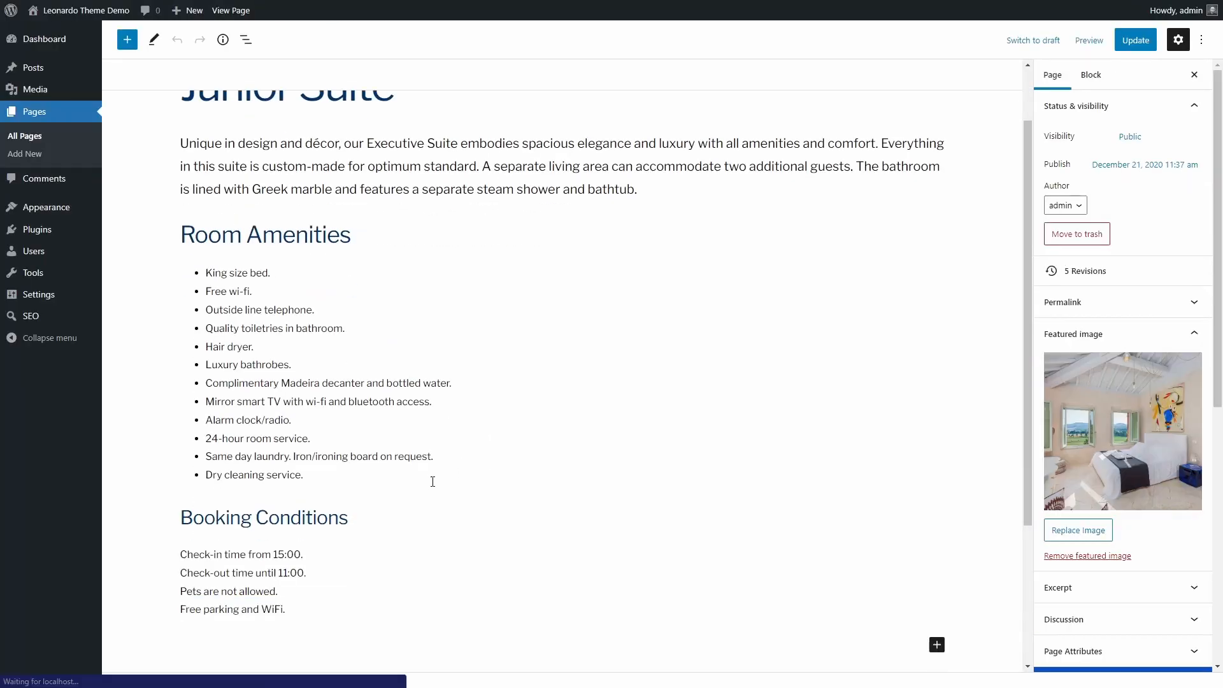
{"action": "scroll", "coordinate": [432, 481], "scroll_direction": "down", "scroll_amount": 2}
{"action": "left_click", "coordinate": [299, 478]}
{"action": "left_click", "coordinate": [298, 477]}
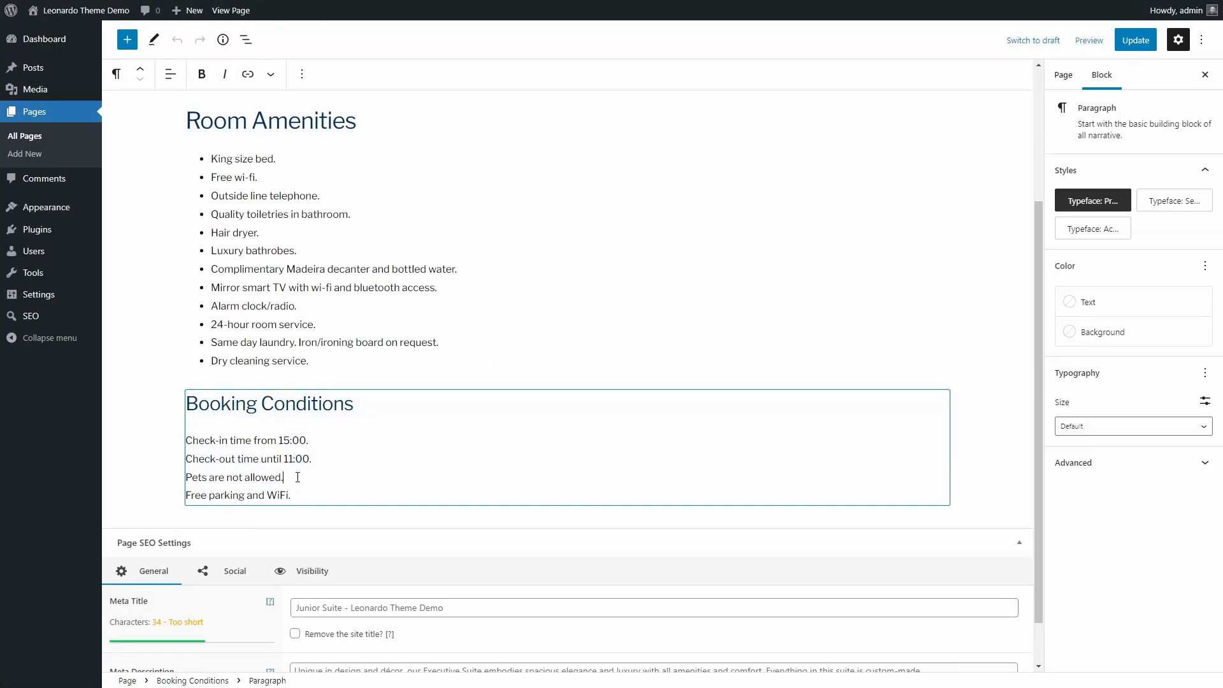
{"action": "key", "text": "Return"}
{"action": "type", "text": "New rule."}
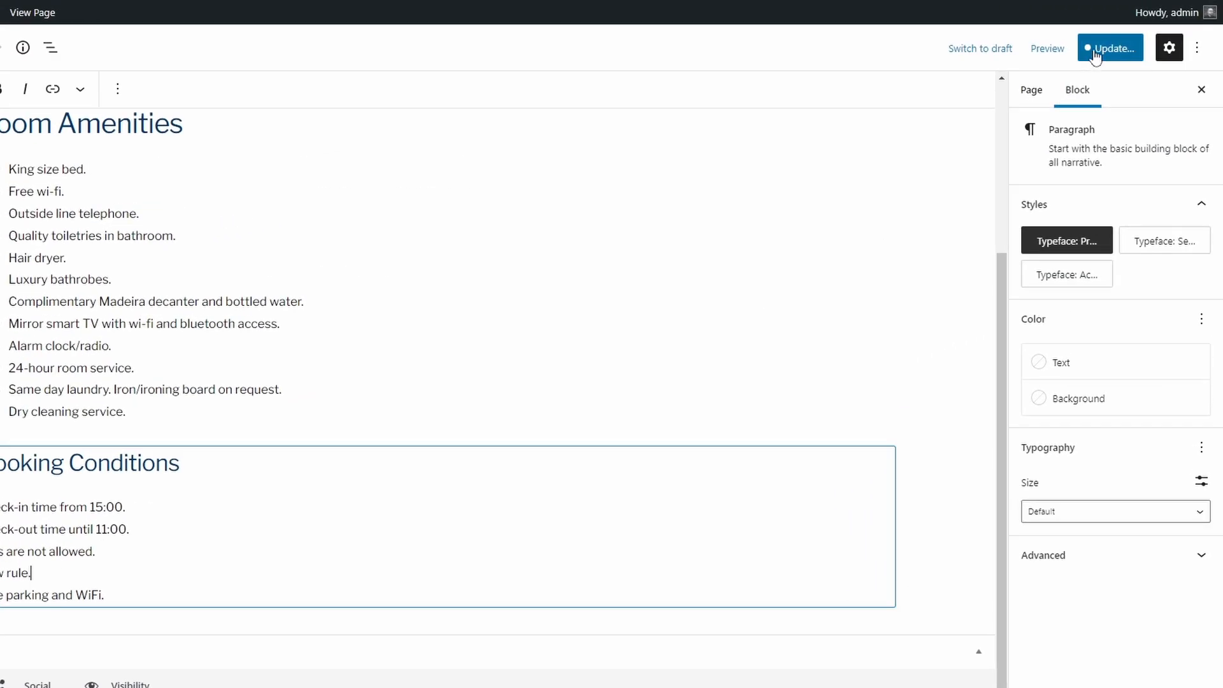
{"action": "left_click", "coordinate": [1130, 39]}
{"action": "left_click", "coordinate": [1066, 54]}
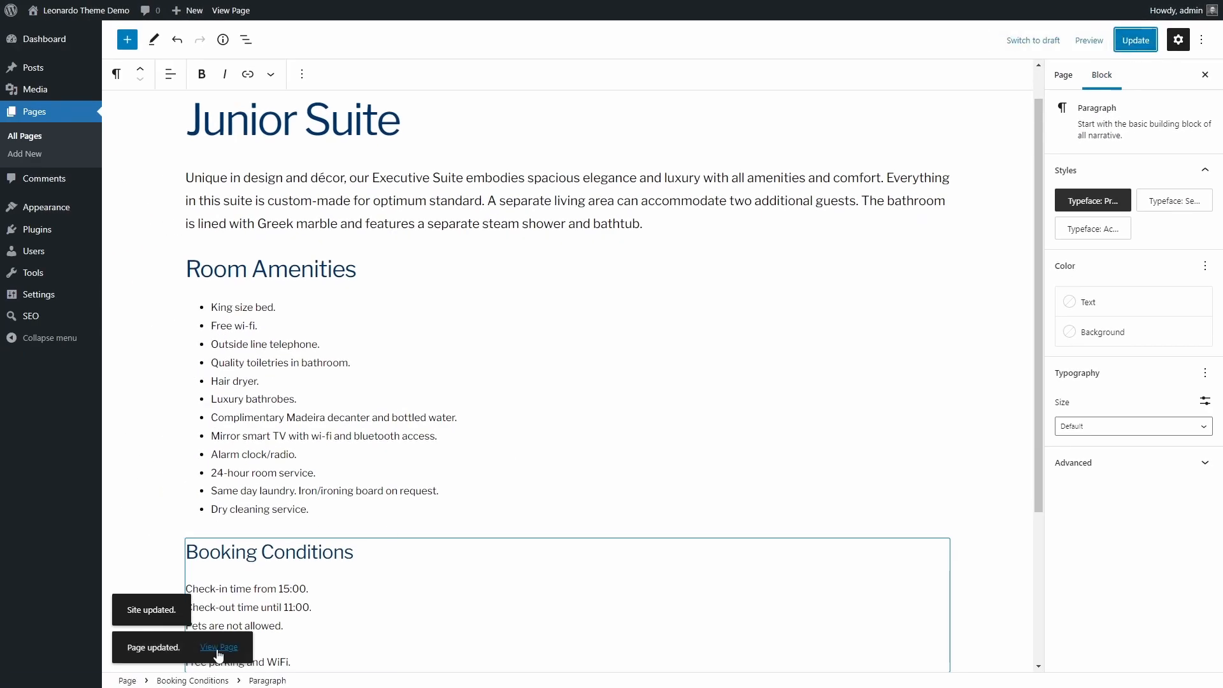
View the published Junior Suite page and check its Booking Conditions for the "New rule." line
{"action": "left_click", "coordinate": [218, 654]}
{"action": "scroll", "coordinate": [417, 450], "scroll_direction": "down", "scroll_amount": 5}
{"action": "scroll", "coordinate": [417, 449], "scroll_direction": "down", "scroll_amount": 9}
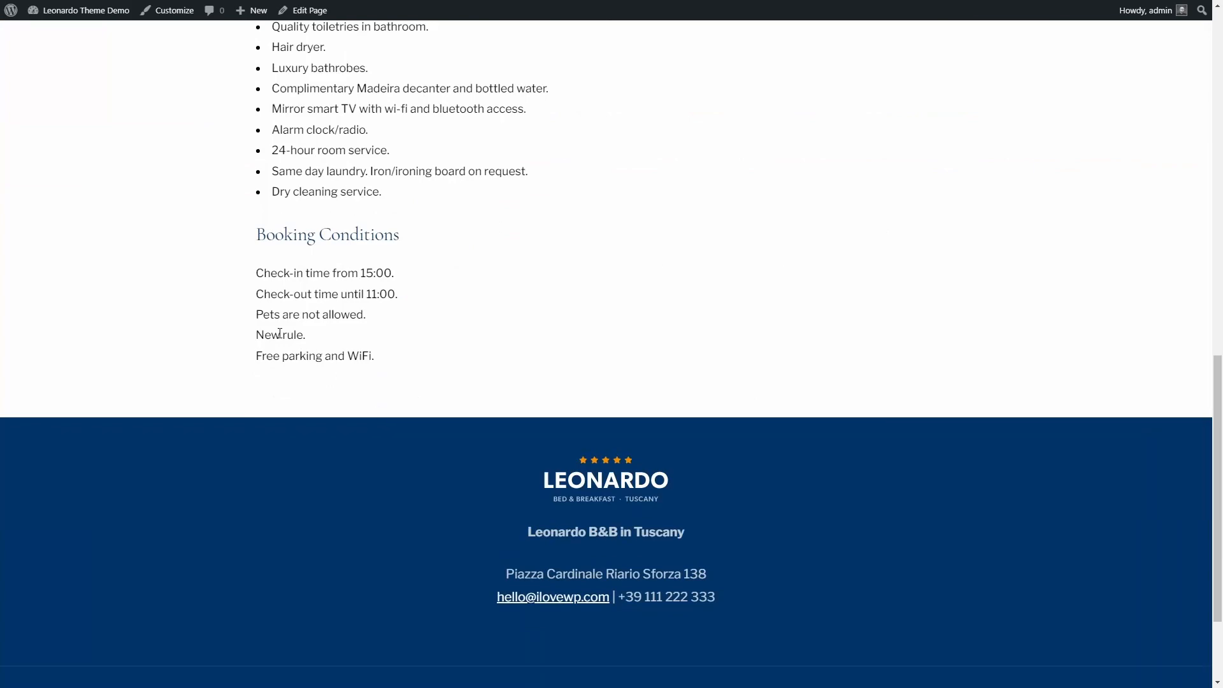
{"action": "scroll", "coordinate": [280, 333], "scroll_direction": "up", "scroll_amount": 14}
Open the Honeymoon Suite page and check its Booking Conditions for the "New rule." line
{"action": "mouse_move", "coordinate": [503, 91]}
{"action": "left_click", "coordinate": [494, 127]}
{"action": "scroll", "coordinate": [457, 297], "scroll_direction": "down", "scroll_amount": 8}
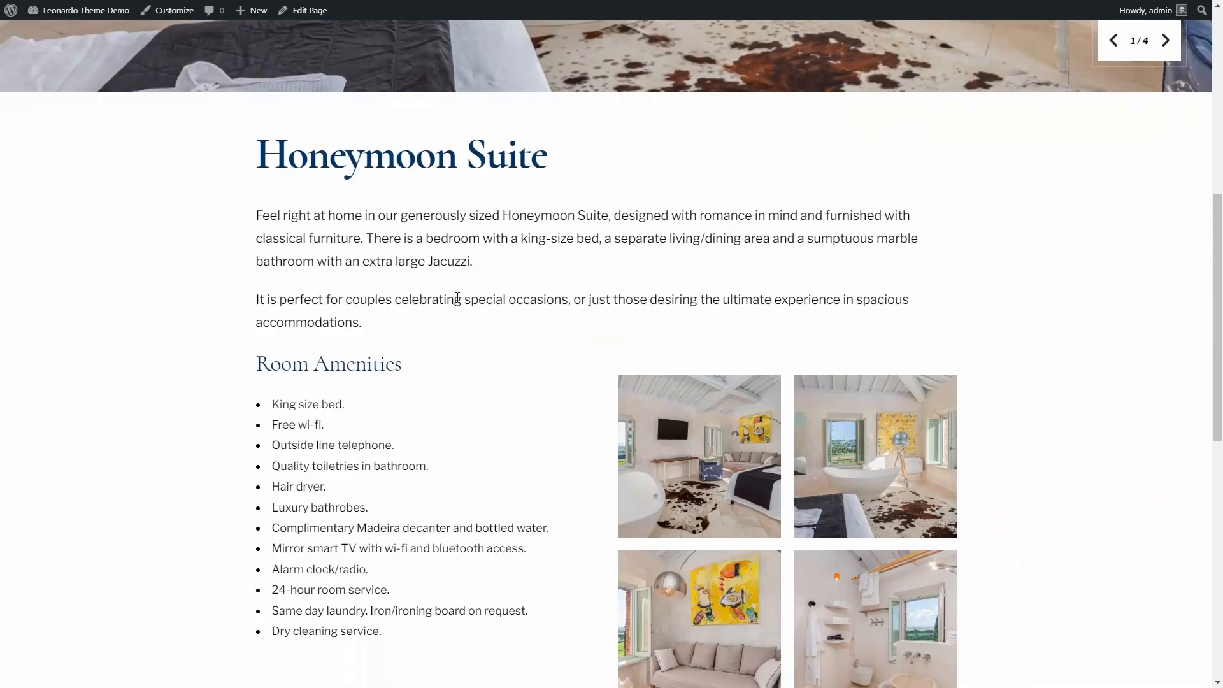
{"action": "scroll", "coordinate": [457, 298], "scroll_direction": "down", "scroll_amount": 7}
{"action": "left_click_drag", "start_coordinate": [257, 404], "coordinate": [331, 403]}
{"action": "left_click", "coordinate": [332, 404]}
Open the Rooms & Suites overview page
{"action": "scroll", "coordinate": [361, 388], "scroll_direction": "up", "scroll_amount": 14}
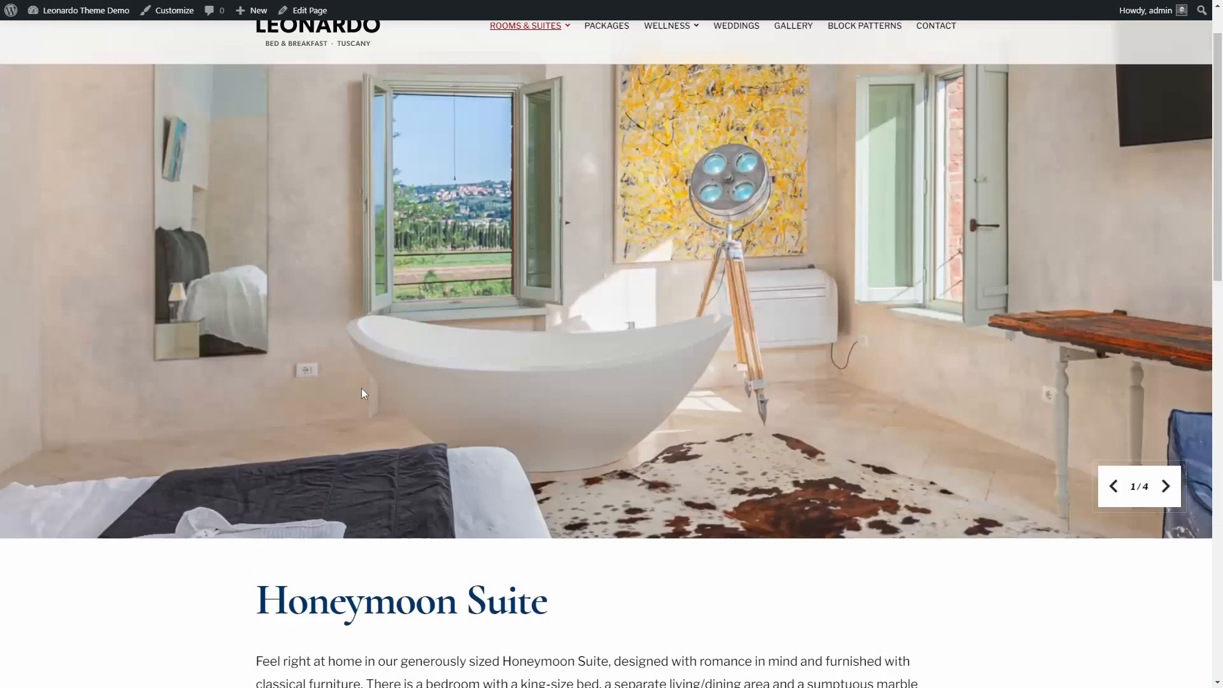
{"action": "scroll", "coordinate": [362, 388], "scroll_direction": "up", "scroll_amount": 1}
{"action": "left_click", "coordinate": [515, 91]}
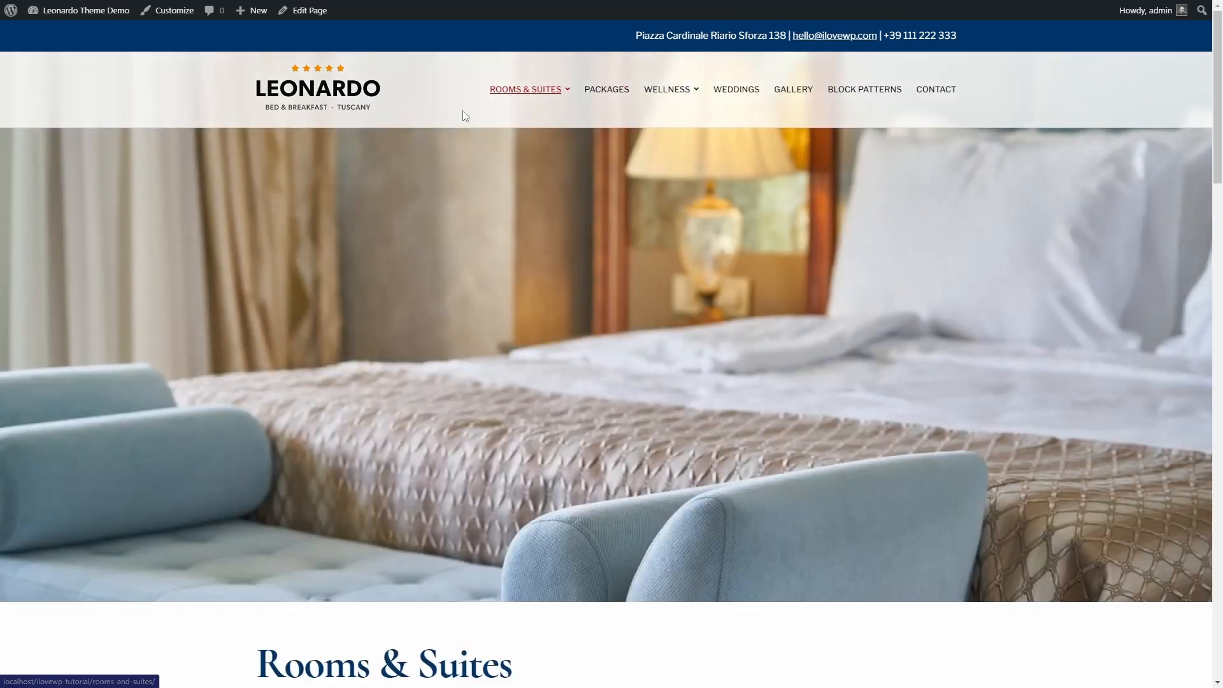
Open the Rooms & Suites page for editing and insert a table with 3 columns and 3 rows above the Honeymoon Suite section
{"action": "left_click", "coordinate": [307, 11]}
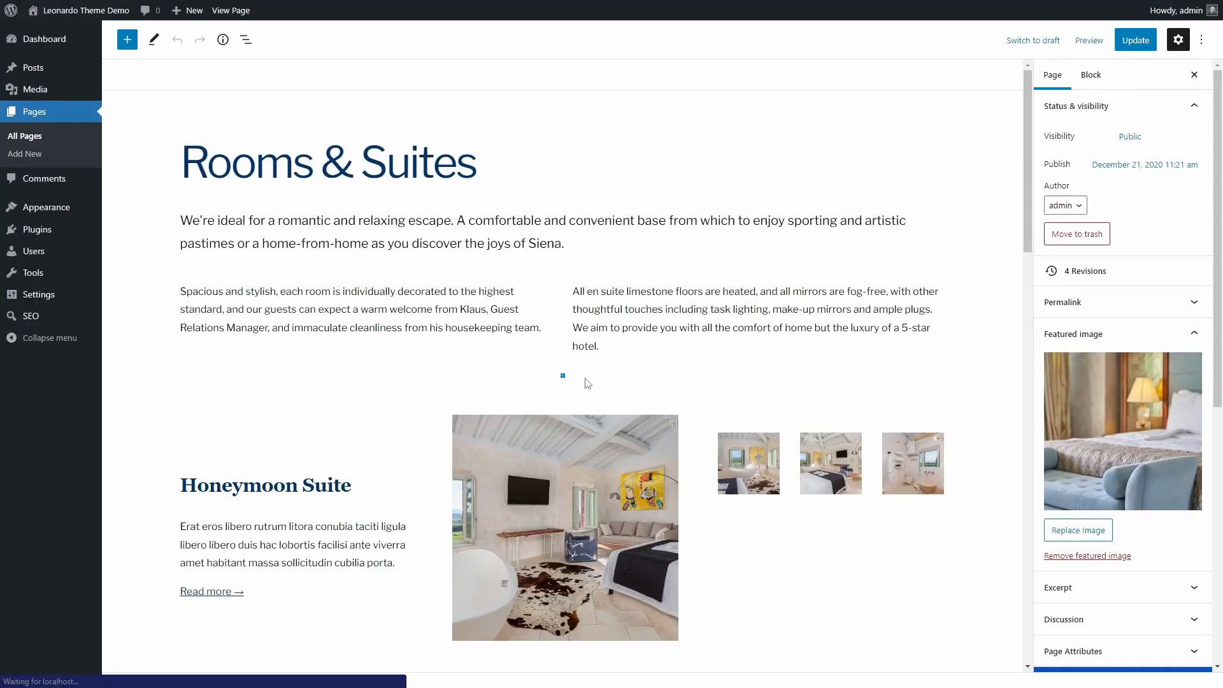
{"action": "left_click", "coordinate": [564, 375]}
{"action": "left_click", "coordinate": [496, 464]}
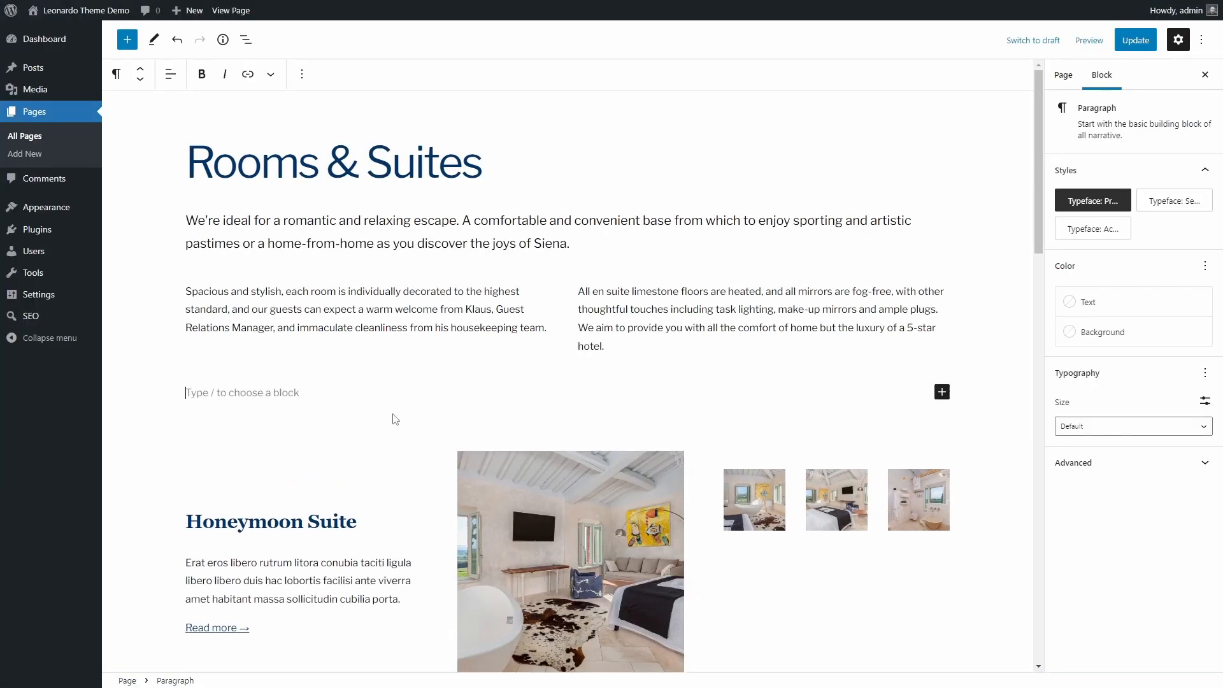
{"action": "type", "text": "/table"}
{"action": "key", "text": "Return"}
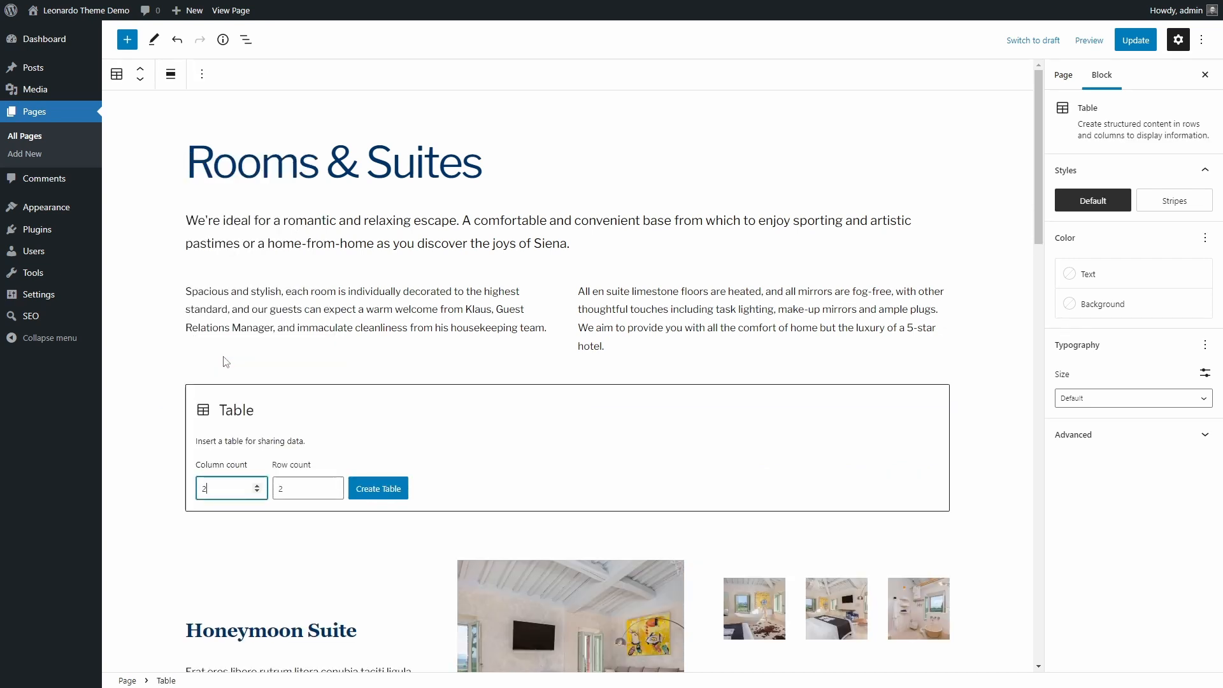
{"action": "type", "text": "3"}
{"action": "key", "text": "Tab"}
{"action": "type", "text": "3"}
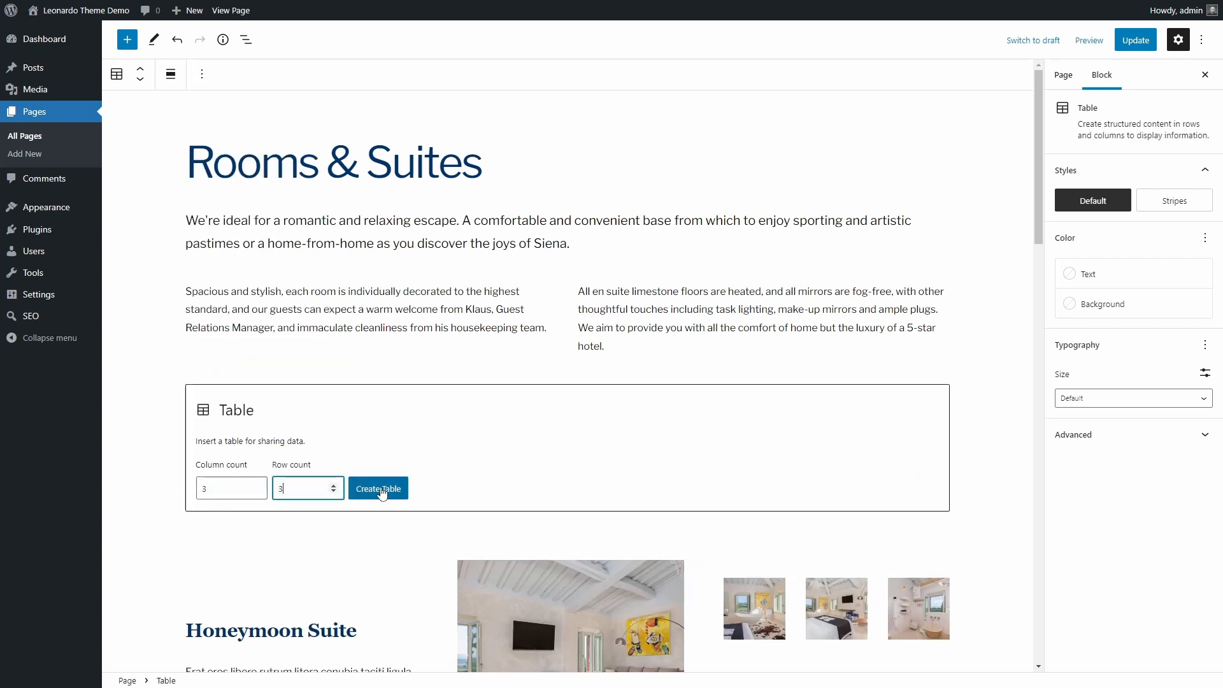
{"action": "left_click", "coordinate": [384, 491]}
Give the table fixed-width cells and a header section, and apply the Stripes style
{"action": "left_click", "coordinate": [1085, 263]}
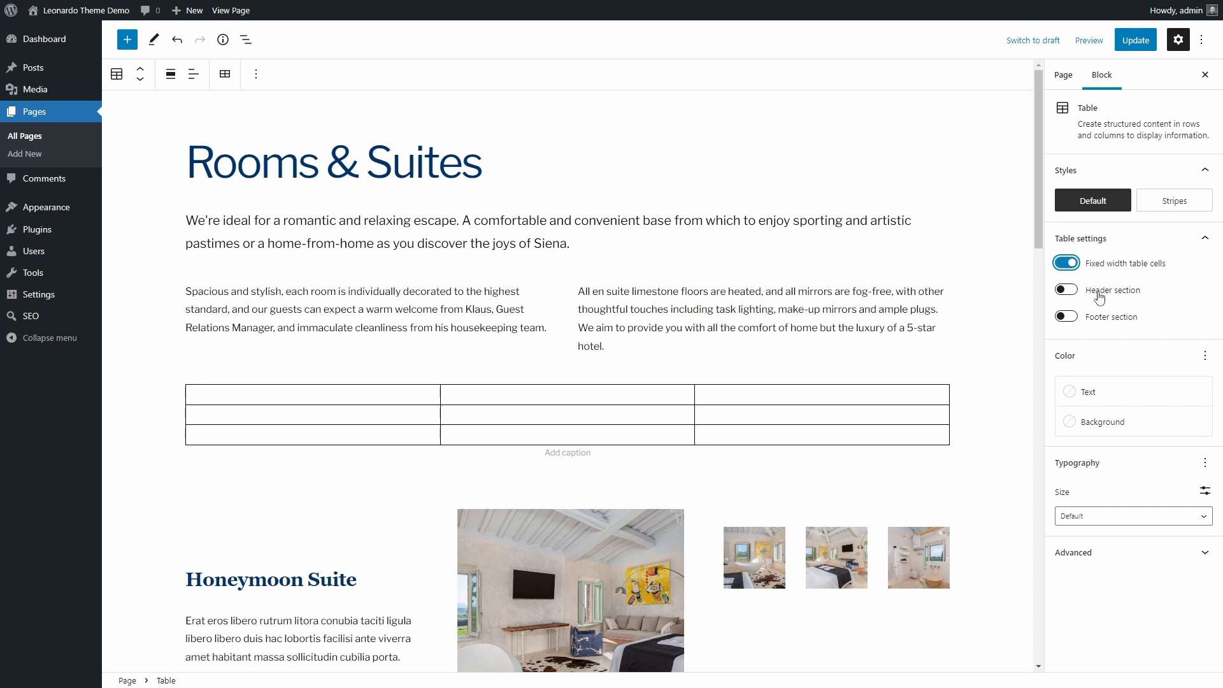
{"action": "left_click", "coordinate": [1100, 291]}
{"action": "left_click", "coordinate": [1174, 201]}
Fill the table with room types and their weekday and weekend rates, left-aligning the Room Type column and centring the price columns
{"action": "left_click", "coordinate": [355, 400]}
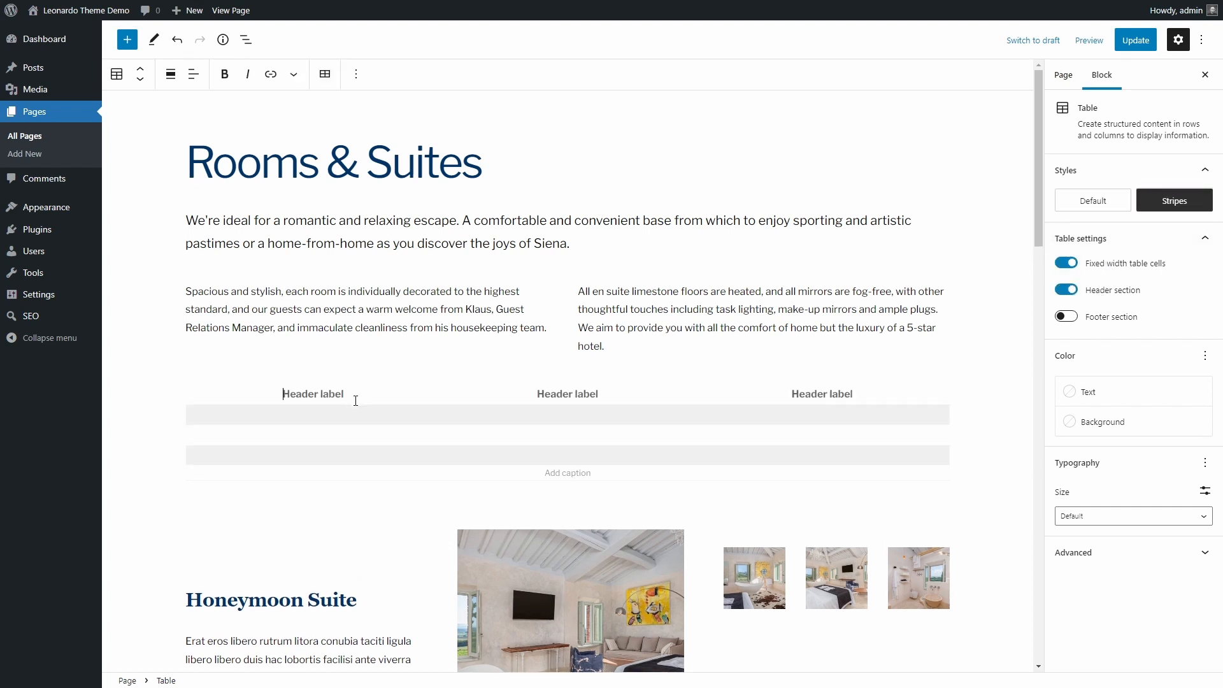
{"action": "type", "text": "Room Type"}
{"action": "left_click", "coordinate": [191, 74]}
{"action": "left_click", "coordinate": [213, 115]}
{"action": "left_click", "coordinate": [193, 74]}
{"action": "left_click", "coordinate": [229, 133]}
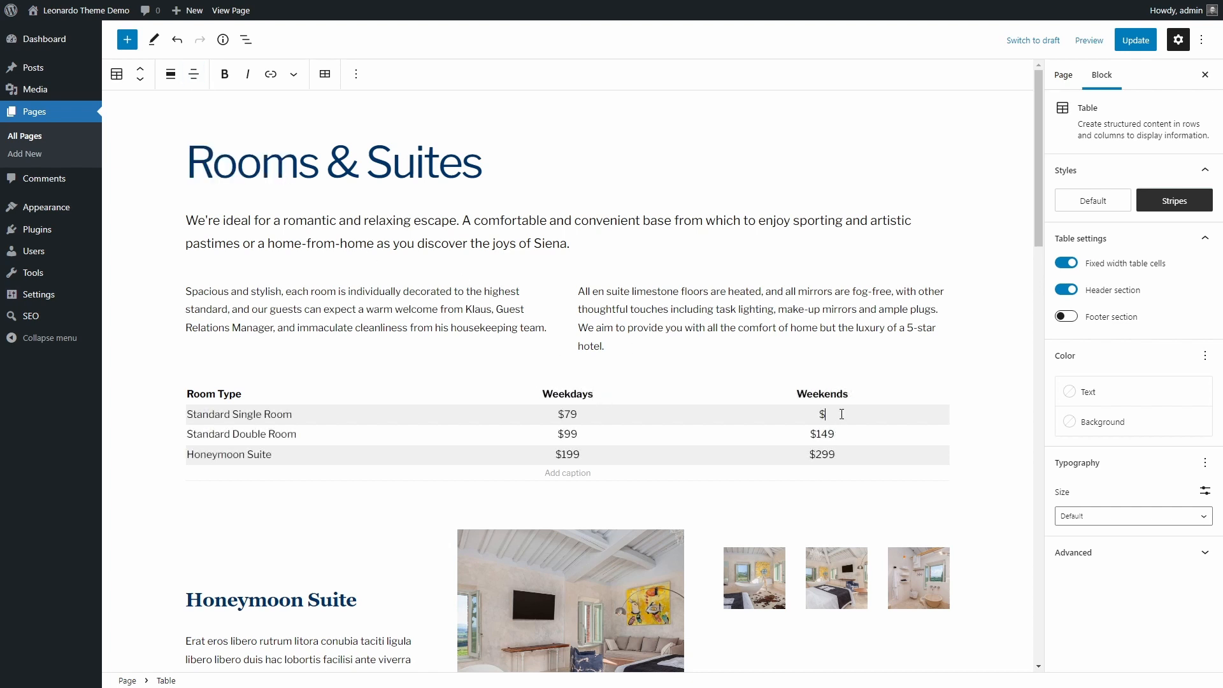
Update the Rooms & Suites page and view the rates table on the published page
{"action": "left_click", "coordinate": [1134, 41]}
{"action": "left_click", "coordinate": [220, 646]}
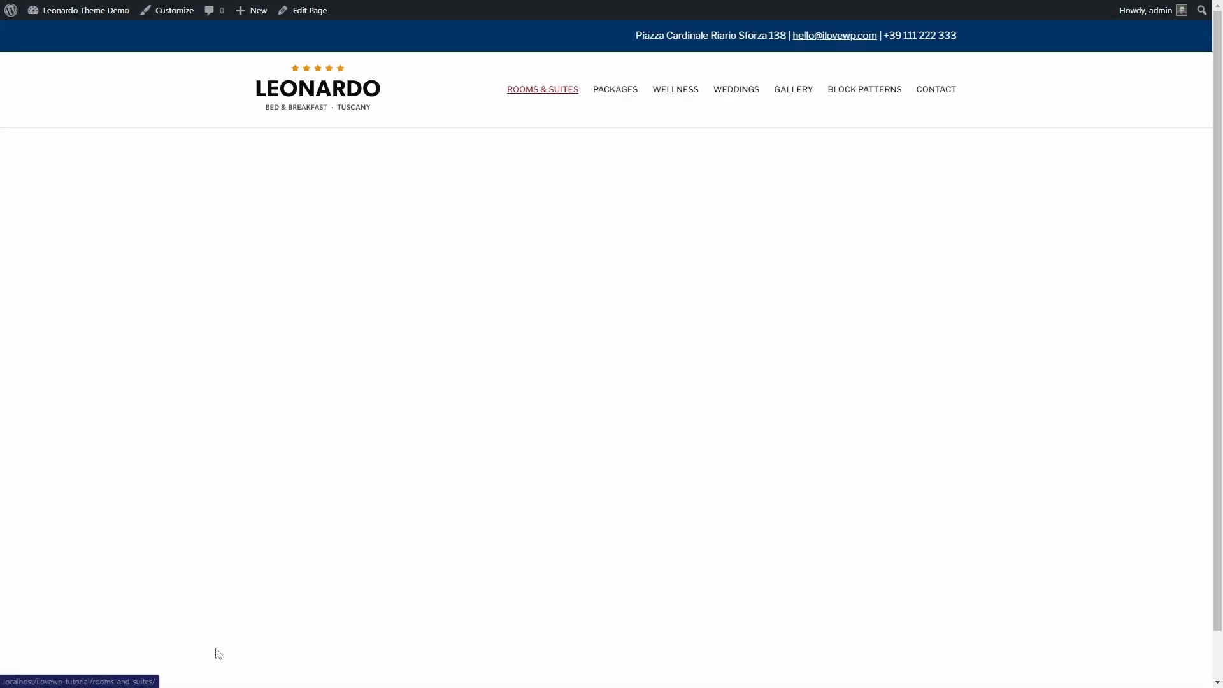
{"action": "scroll", "coordinate": [611, 303], "scroll_direction": "down", "scroll_amount": 5}
{"action": "scroll", "coordinate": [540, 403], "scroll_direction": "up", "scroll_amount": 3}
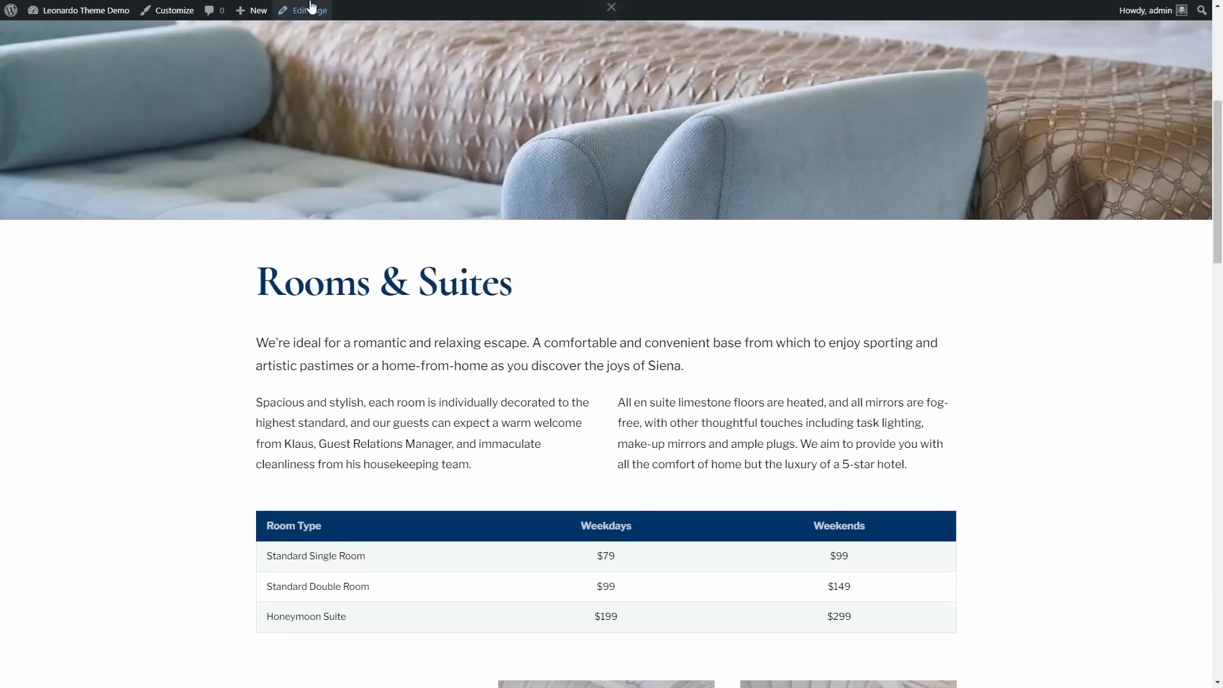
Reopen the page for editing, turn the rates table into a reusable block named "Room Rates Table", and update the page
{"action": "left_click", "coordinate": [302, 10]}
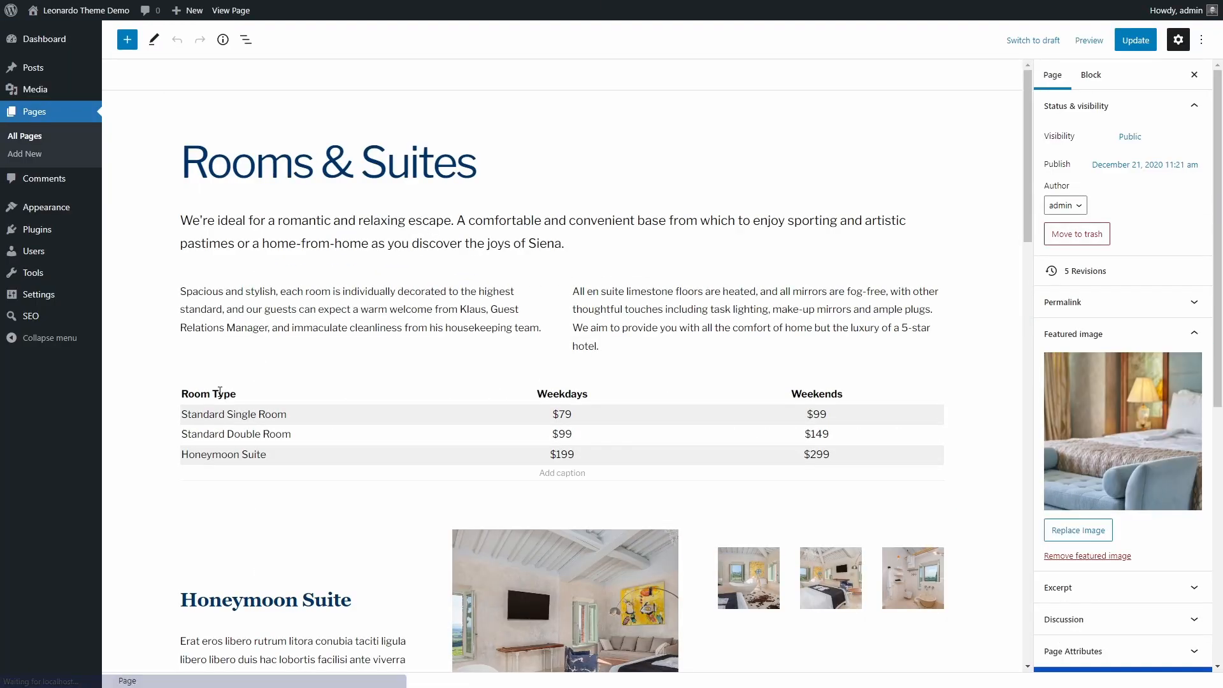
{"action": "left_click", "coordinate": [215, 394]}
{"action": "left_click", "coordinate": [352, 74]}
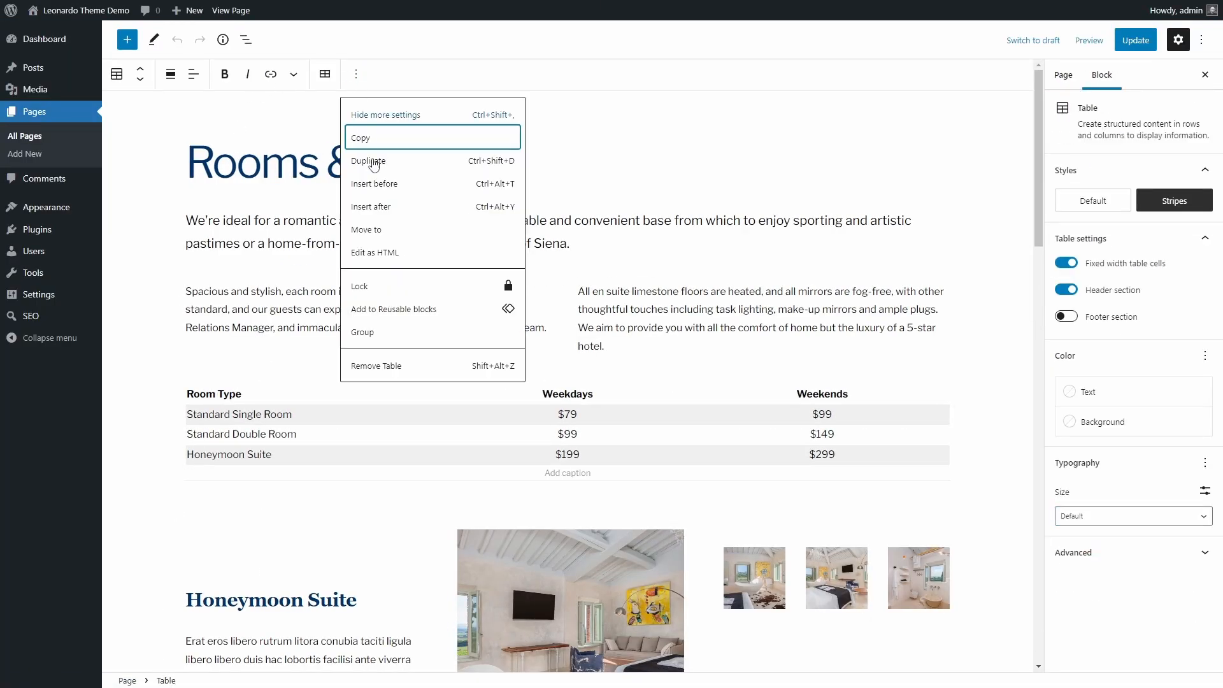
{"action": "left_click", "coordinate": [395, 311]}
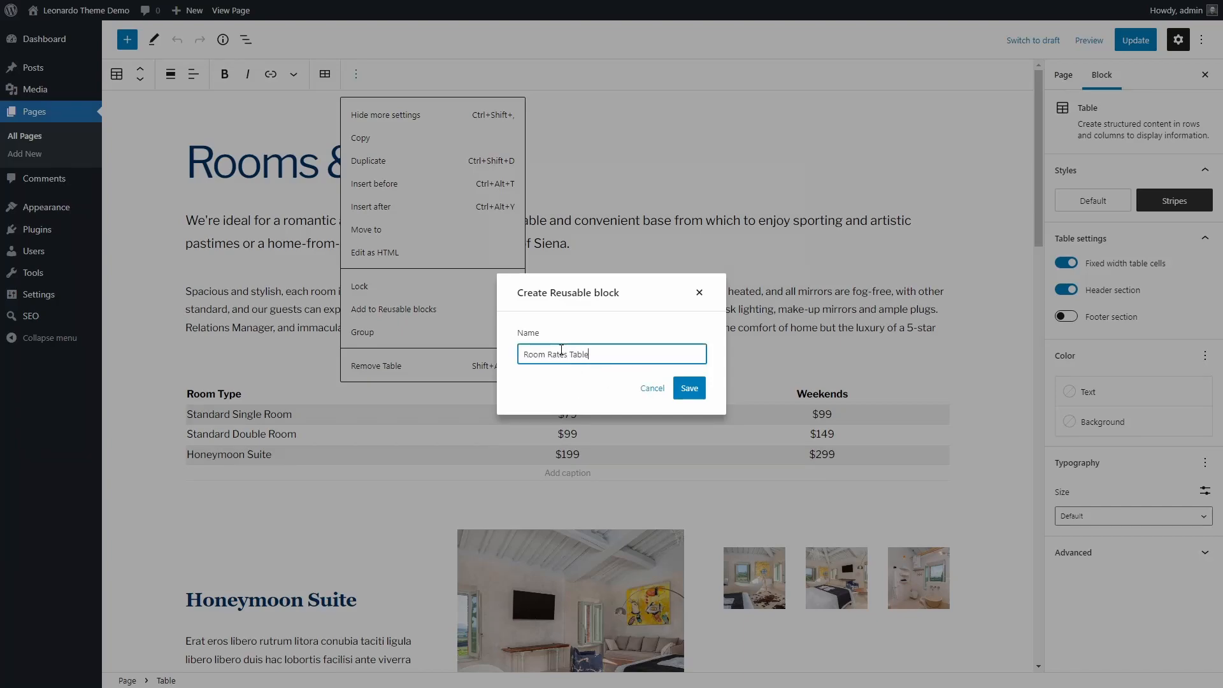
{"action": "left_click", "coordinate": [688, 389]}
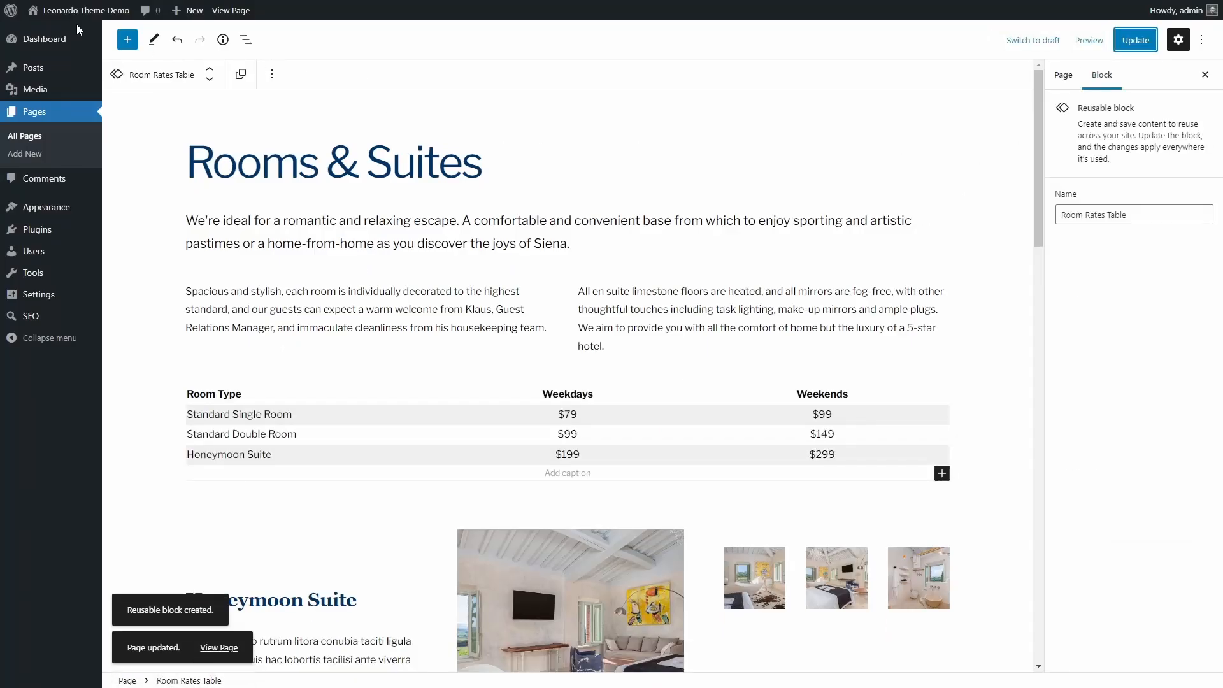
View the published Rooms & Suites page and check the rates table there
{"action": "left_click", "coordinate": [219, 648]}
{"action": "scroll", "coordinate": [415, 318], "scroll_direction": "down", "scroll_amount": 10}
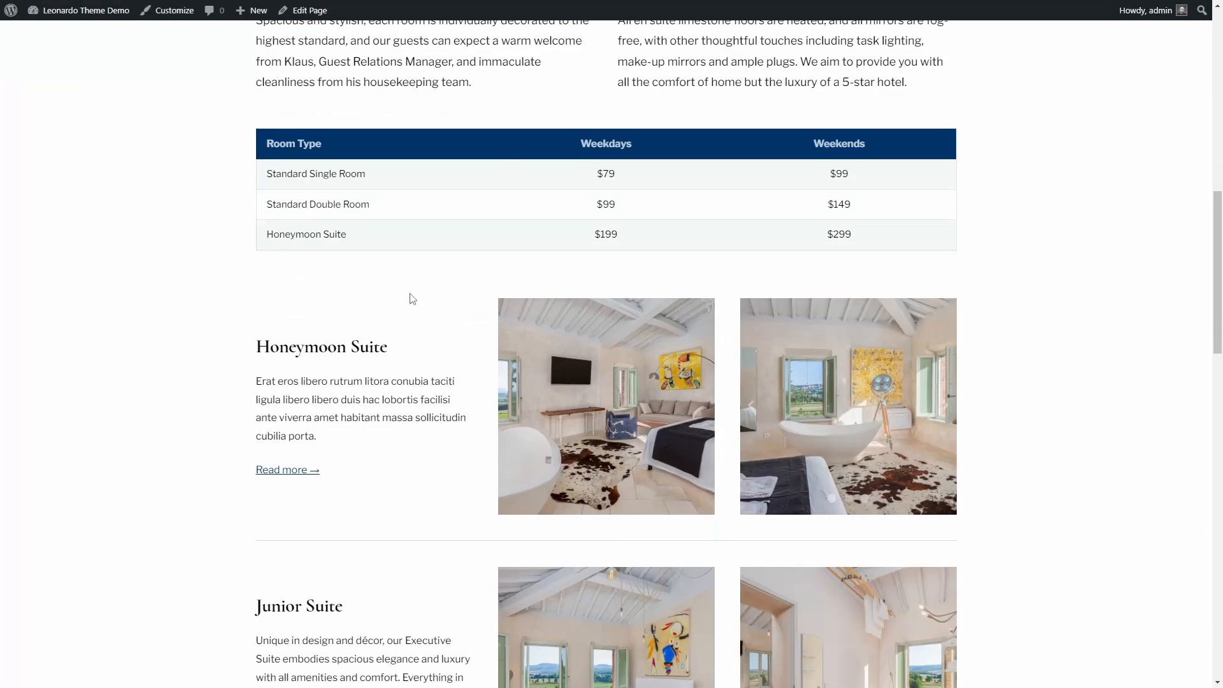
{"action": "scroll", "coordinate": [412, 299], "scroll_direction": "down", "scroll_amount": 4}
Open the Junior Suite page for editing and insert the Room Rates Table reusable block between Room Amenities and Booking Conditions
{"action": "left_click", "coordinate": [312, 355]}
{"action": "scroll", "coordinate": [331, 267], "scroll_direction": "down", "scroll_amount": 6}
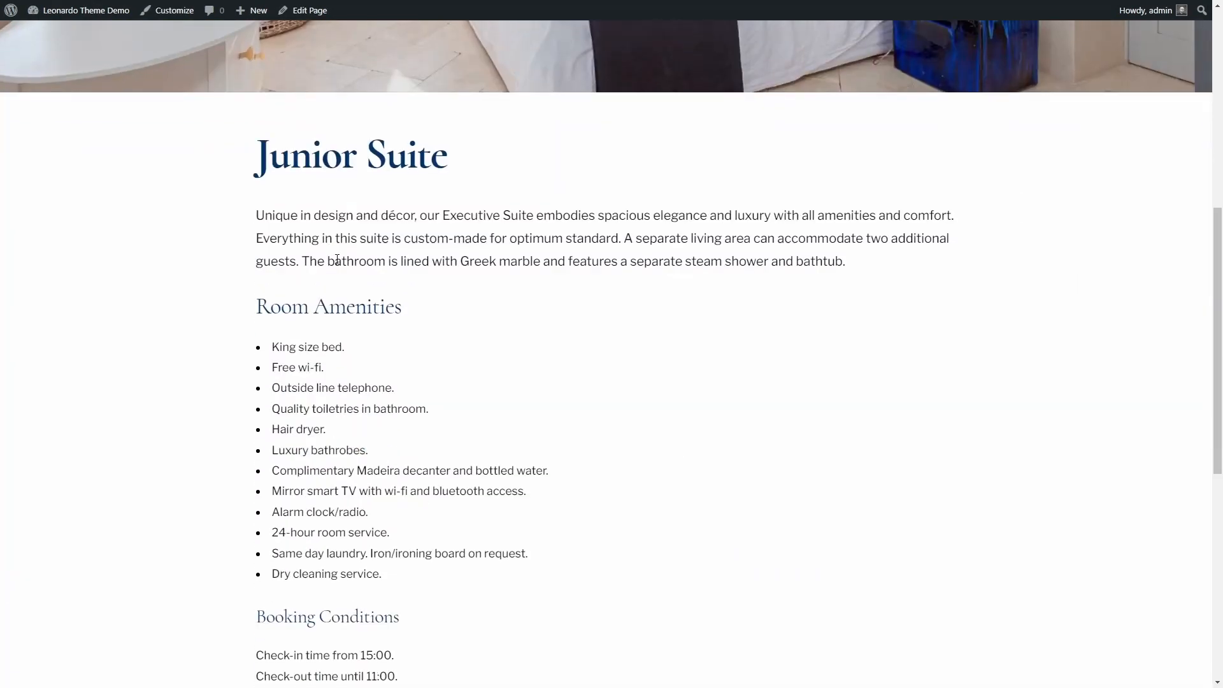
{"action": "scroll", "coordinate": [338, 260], "scroll_direction": "up", "scroll_amount": 7}
{"action": "left_click", "coordinate": [302, 10]}
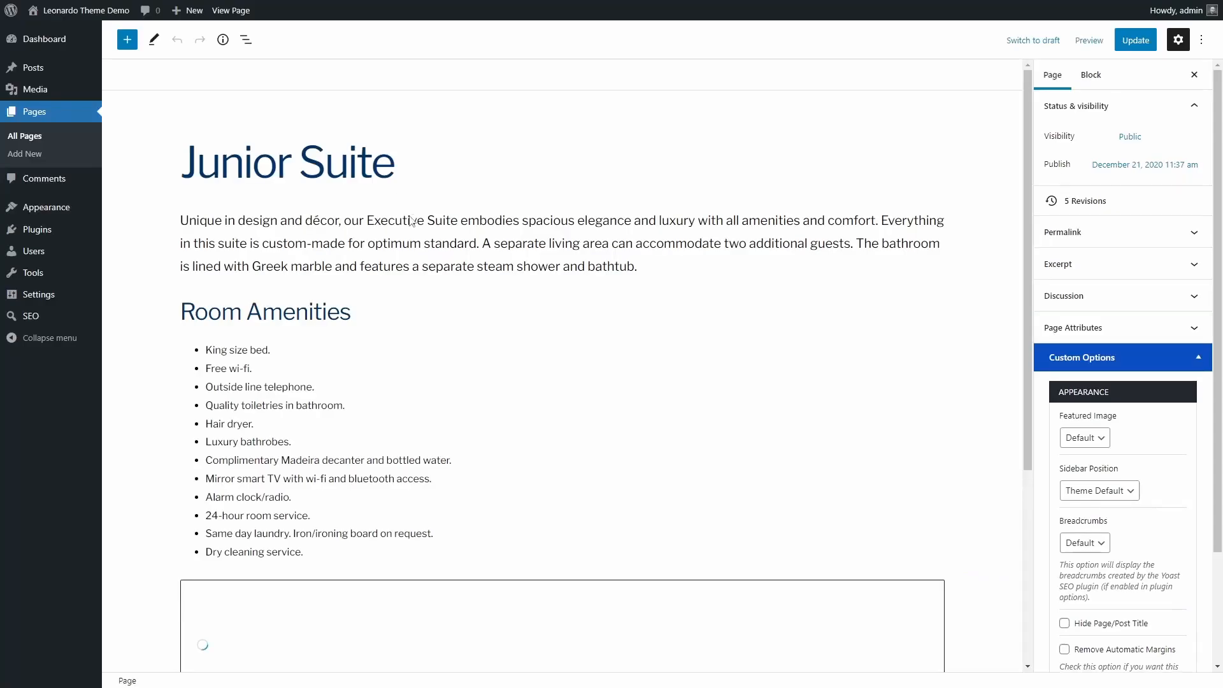
{"action": "scroll", "coordinate": [340, 369], "scroll_direction": "down", "scroll_amount": 3}
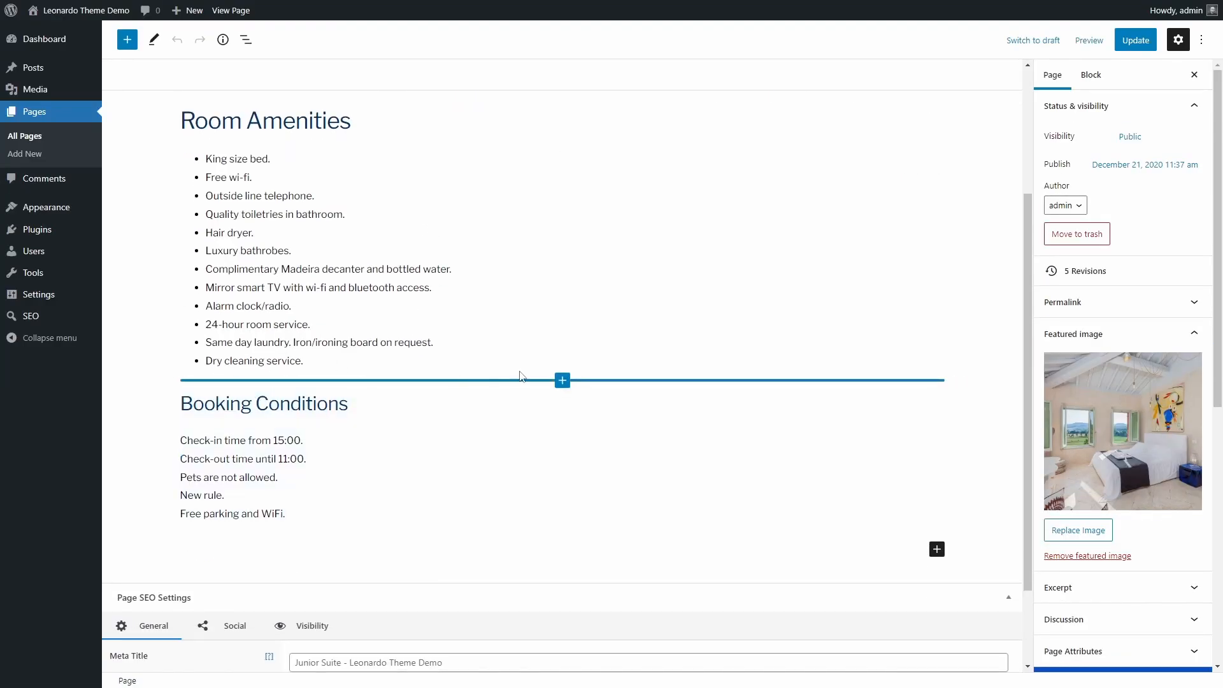
{"action": "left_click", "coordinate": [562, 381]}
{"action": "left_click", "coordinate": [494, 469]}
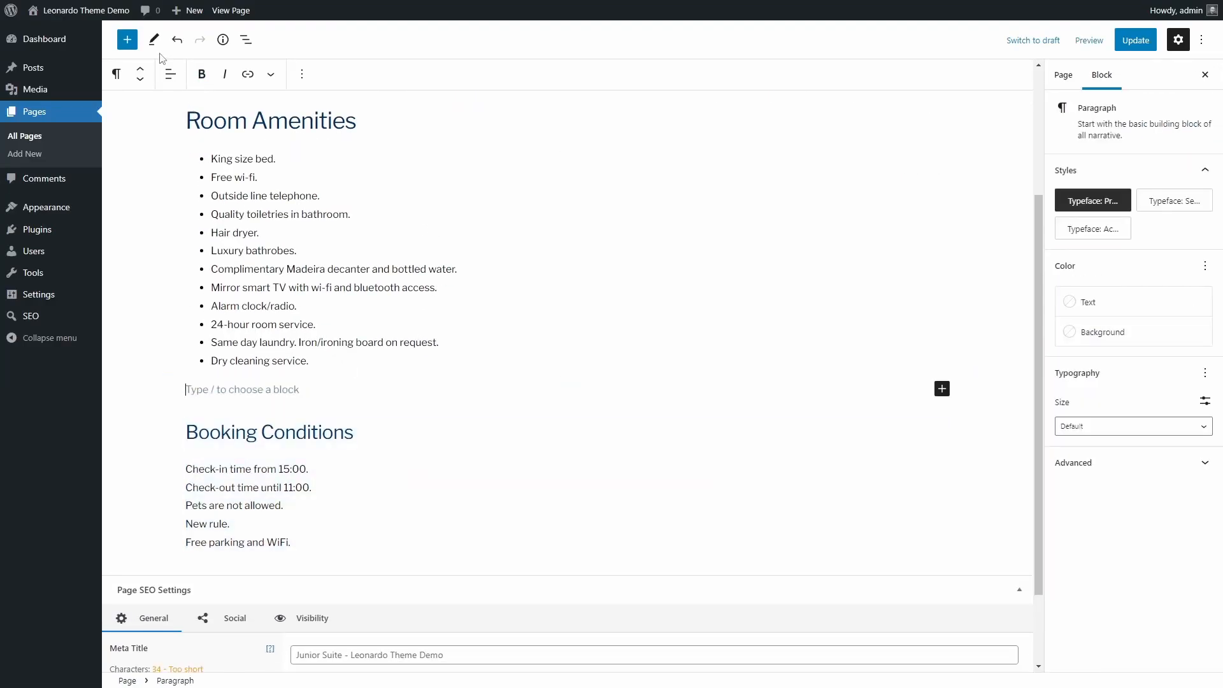
{"action": "left_click", "coordinate": [126, 39]}
{"action": "left_click", "coordinate": [273, 116]}
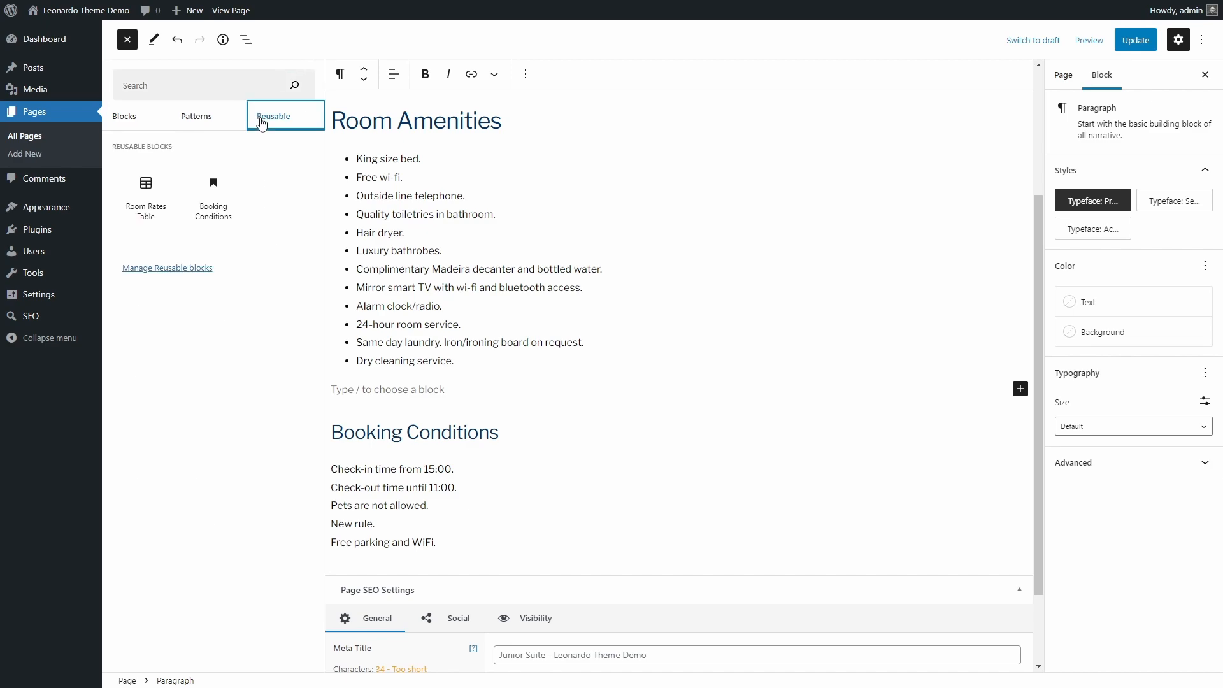
{"action": "left_click", "coordinate": [147, 190]}
Update the Junior Suite page and view the published version down to the rates table
{"action": "left_click", "coordinate": [1135, 40]}
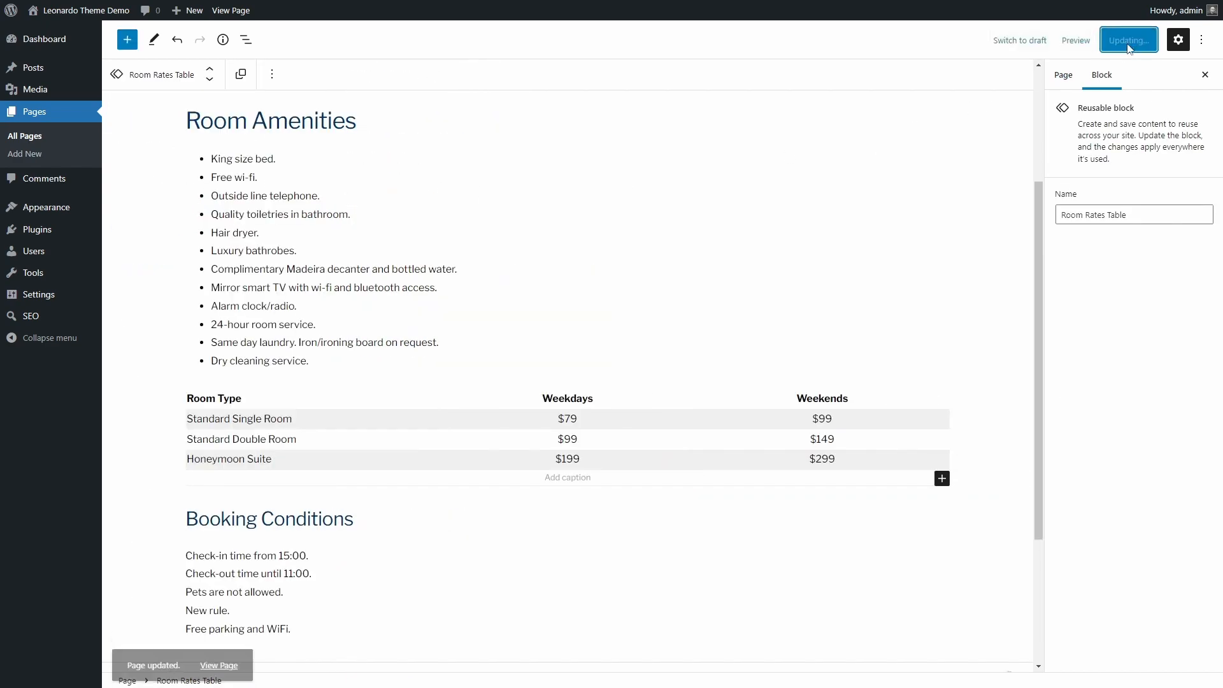
{"action": "left_click", "coordinate": [220, 647]}
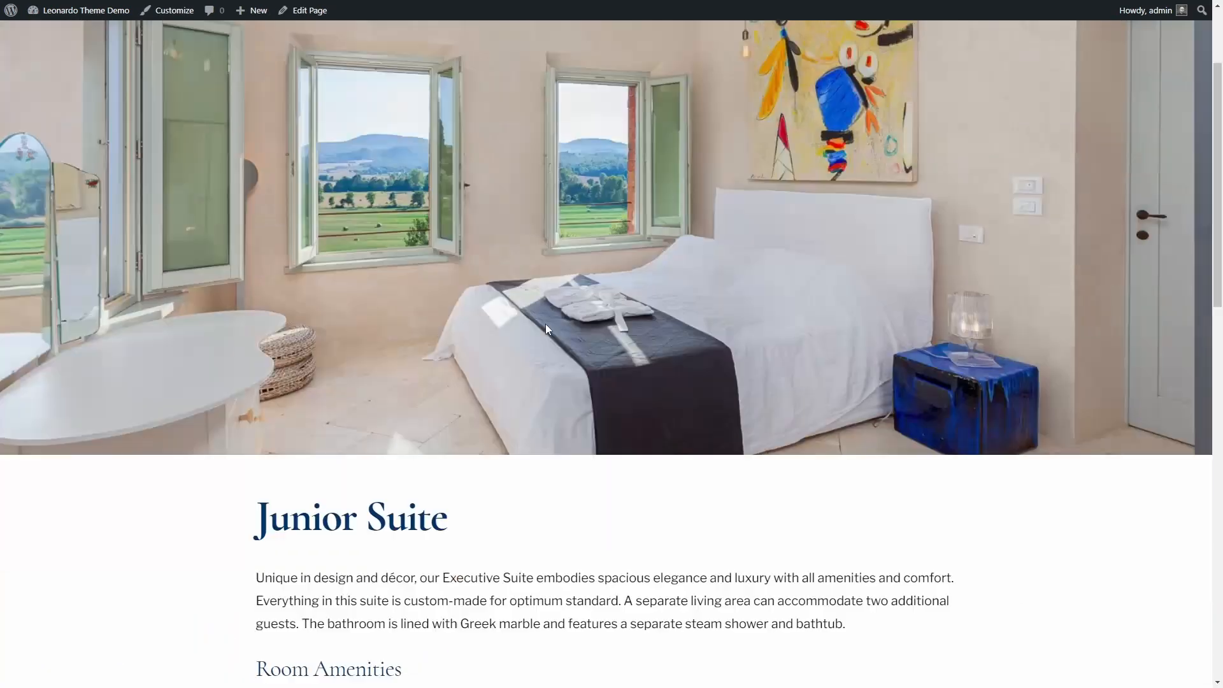
{"action": "scroll", "coordinate": [545, 324], "scroll_direction": "down", "scroll_amount": 10}
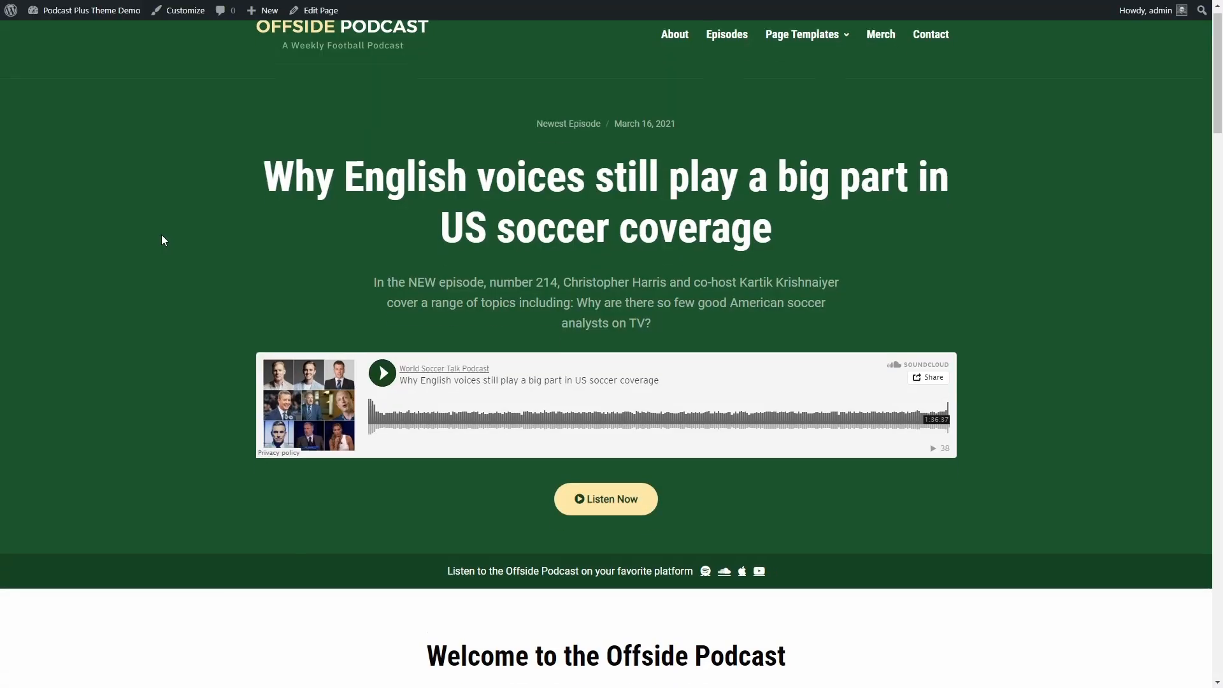
On the Offside Podcast site, open the post "Reaction to Manchester City Champions League verdict" for editing
{"action": "scroll", "coordinate": [165, 236], "scroll_direction": "down", "scroll_amount": 6}
{"action": "scroll", "coordinate": [164, 237], "scroll_direction": "down", "scroll_amount": 20}
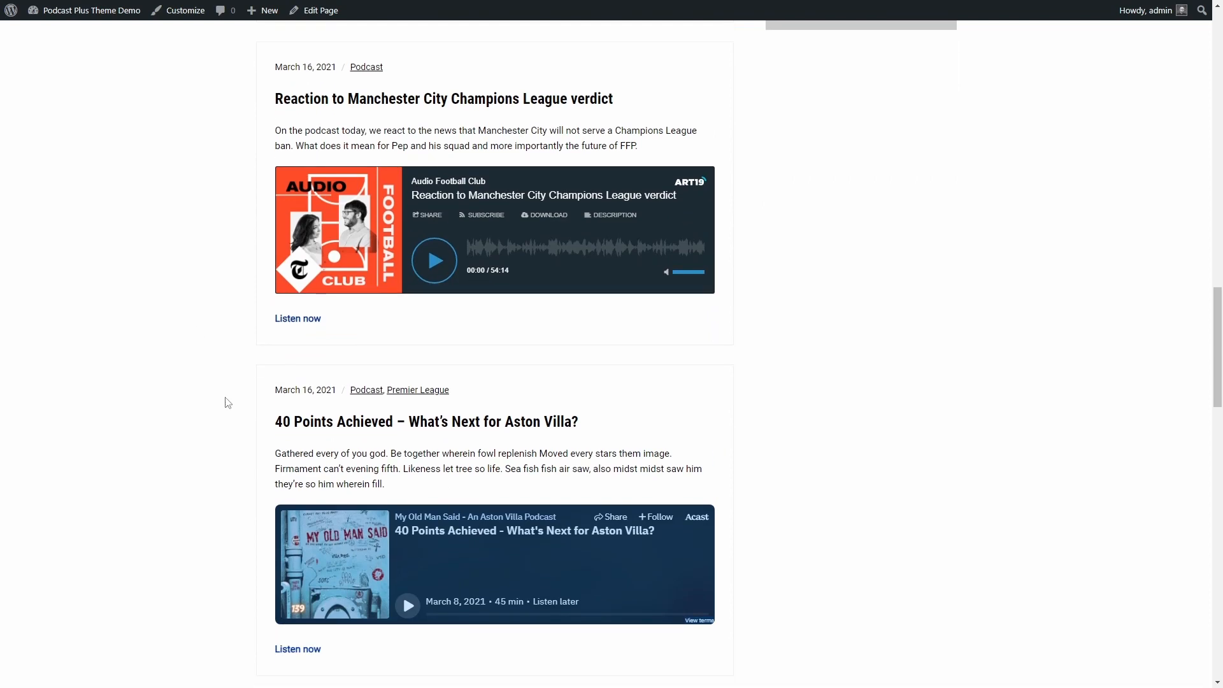
{"action": "scroll", "coordinate": [213, 382], "scroll_direction": "up", "scroll_amount": 1}
{"action": "left_click", "coordinate": [346, 167]}
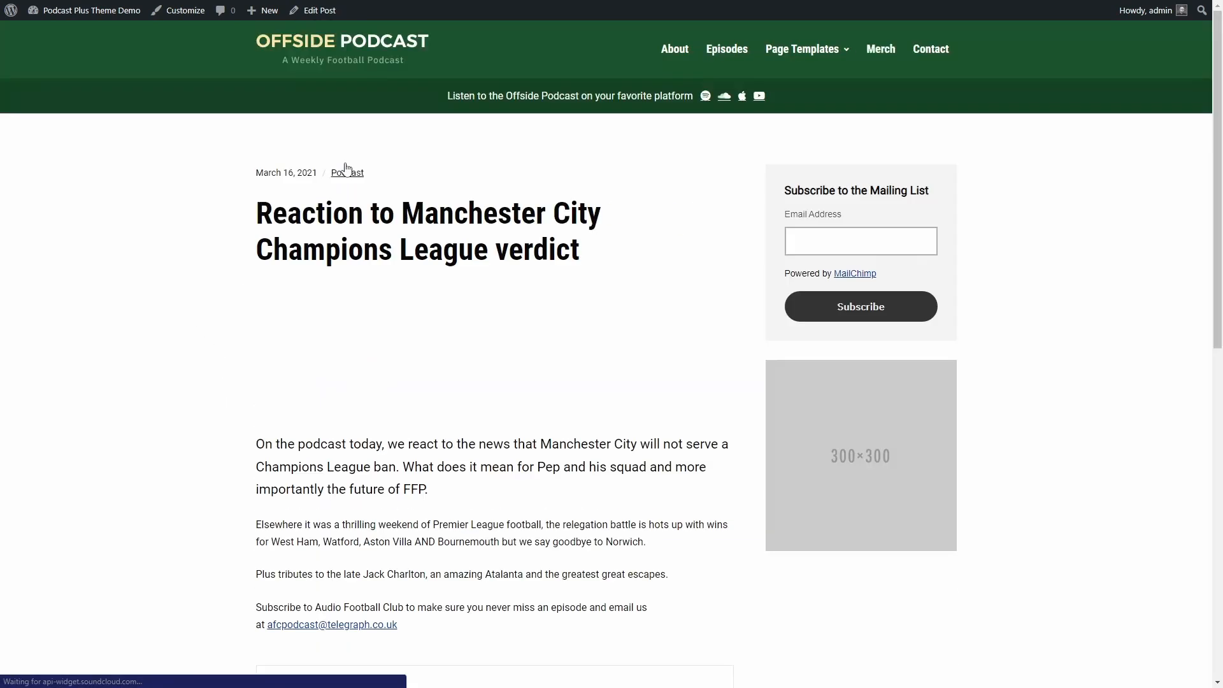
{"action": "left_click", "coordinate": [324, 11]}
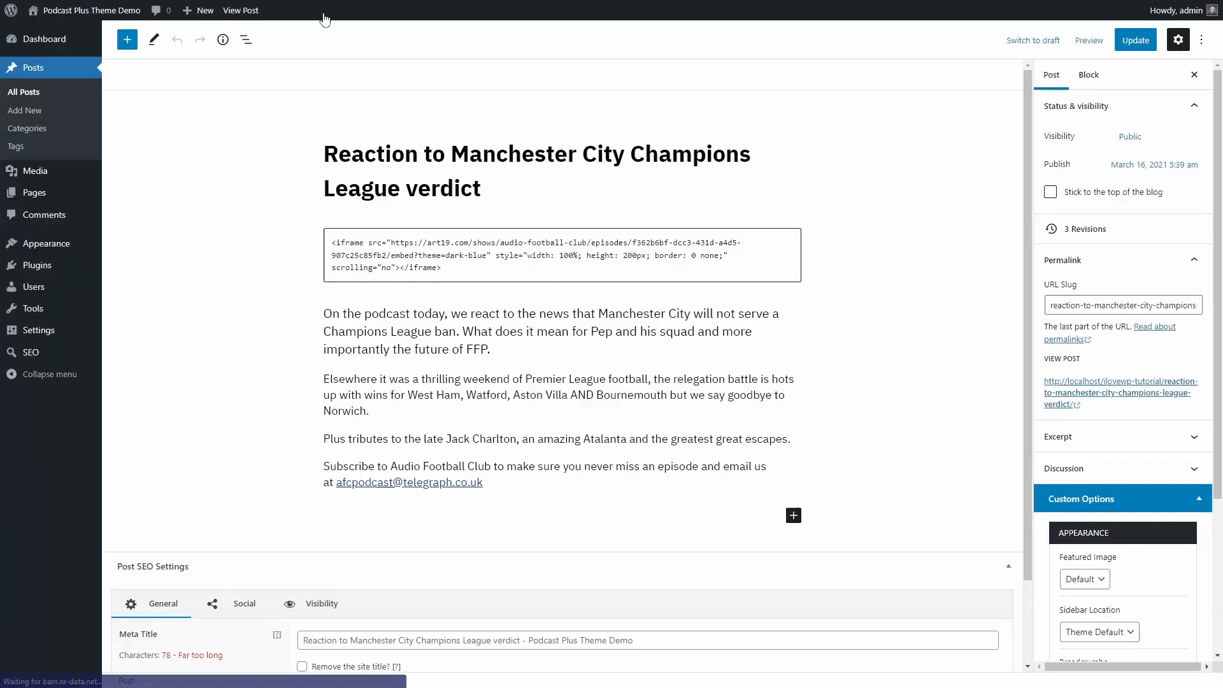
Below the intro, add the centred paragraph "June 9th 2022: Manchester City vs Aston Villa, Score and Match Analysis" with a light green background
{"action": "left_click", "coordinate": [511, 350]}
{"action": "key", "text": "Return"}
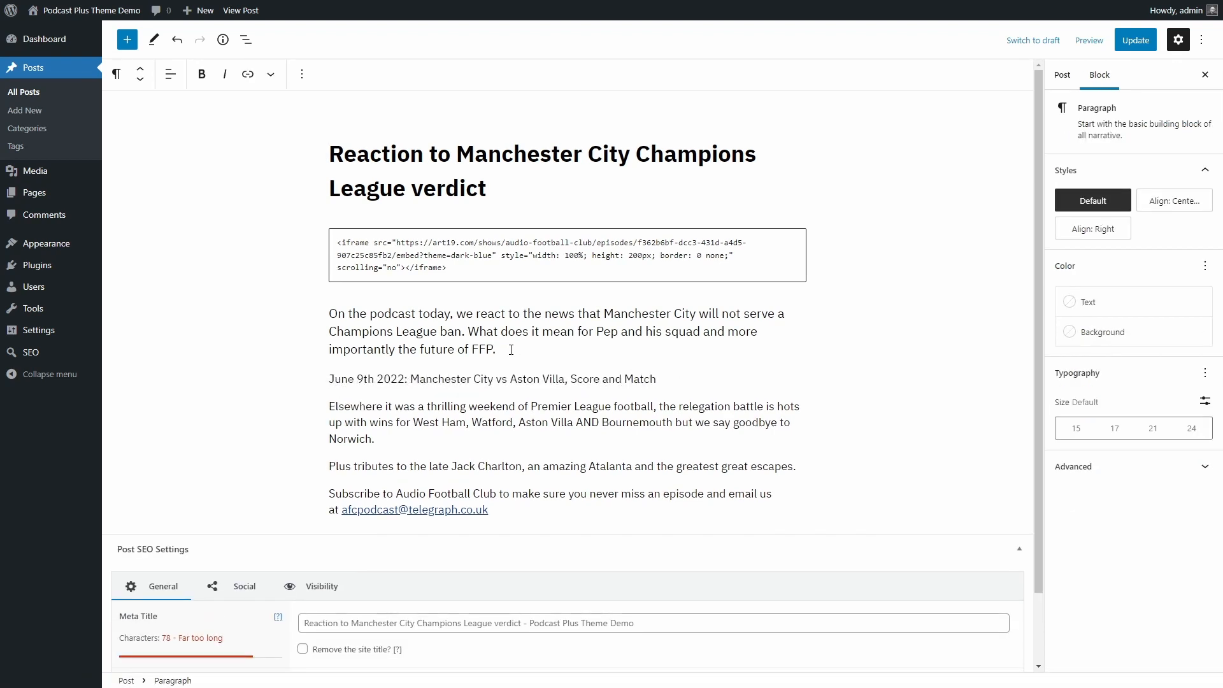
{"action": "left_click", "coordinate": [1101, 331]}
{"action": "left_click", "coordinate": [725, 424]}
{"action": "left_click", "coordinate": [170, 74]}
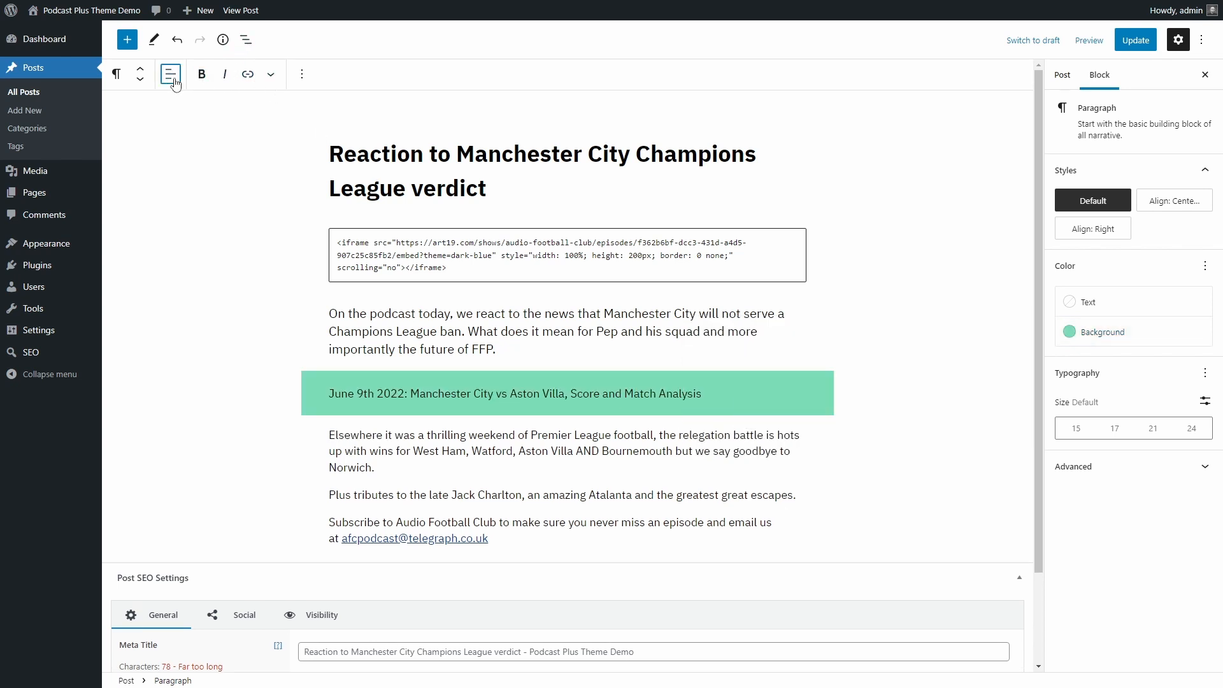
{"action": "left_click", "coordinate": [170, 74]}
{"action": "left_click", "coordinate": [203, 139]}
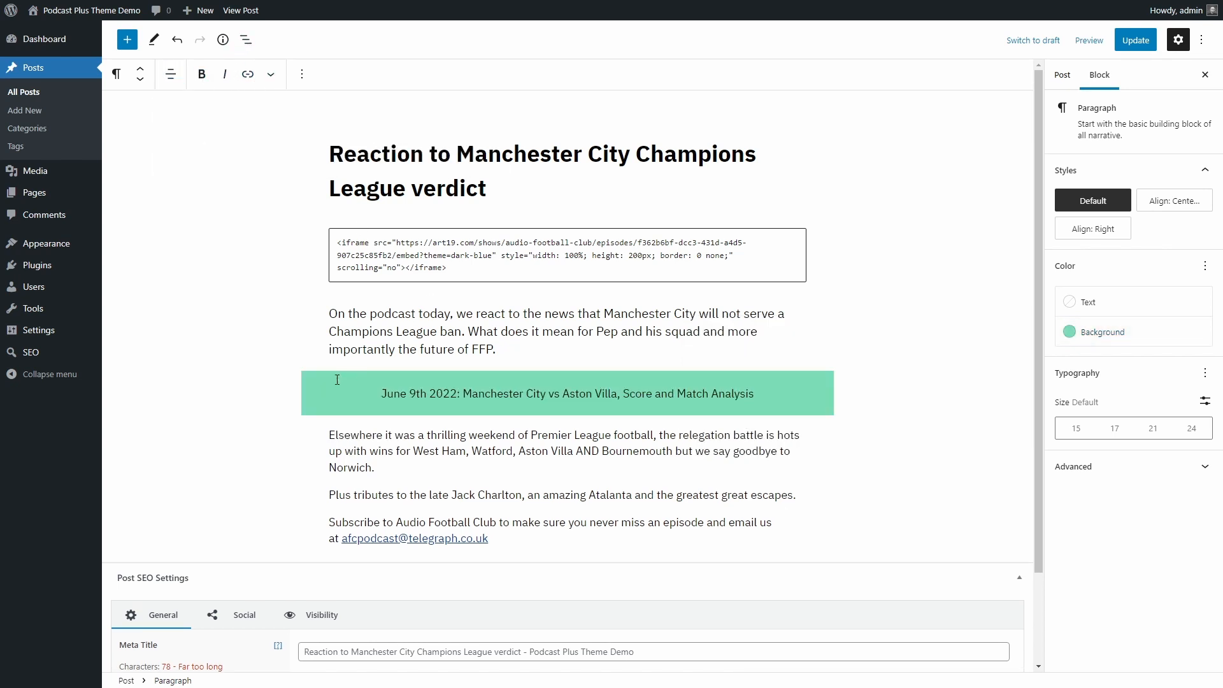
Turn the green paragraph into a reusable block whose name starts with "Manchester City: Latest Match News", and update the post
{"action": "left_click", "coordinate": [301, 74]}
{"action": "left_click", "coordinate": [335, 309]}
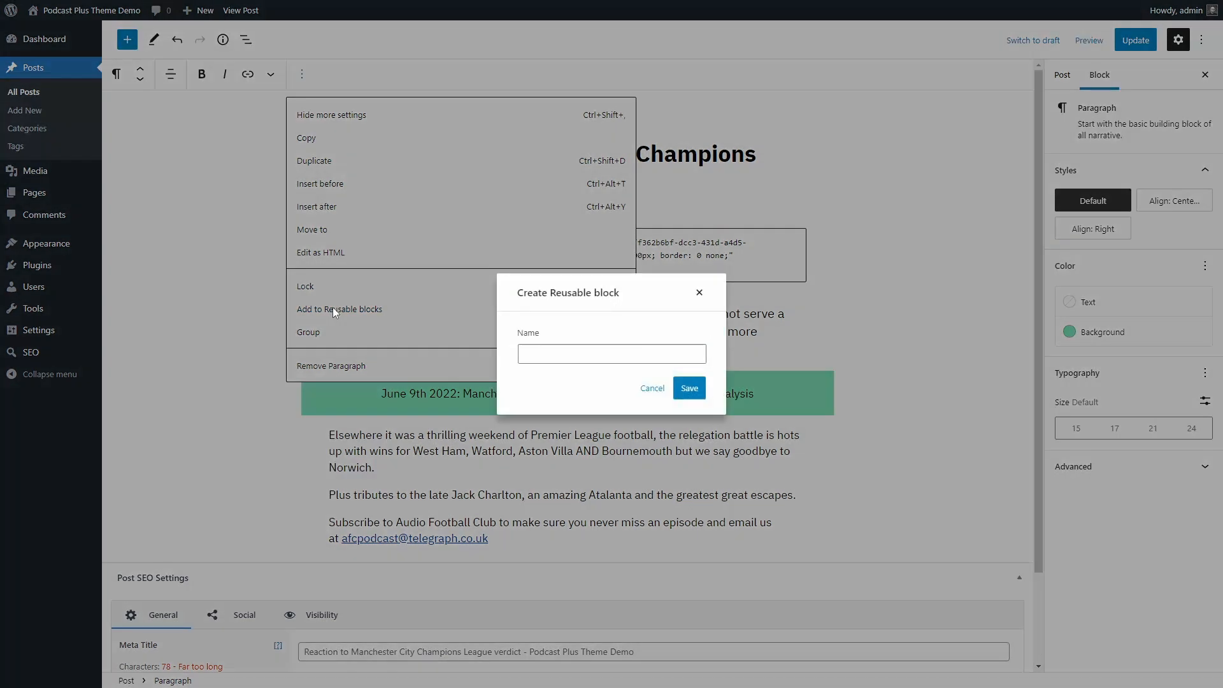
{"action": "left_click", "coordinate": [685, 389]}
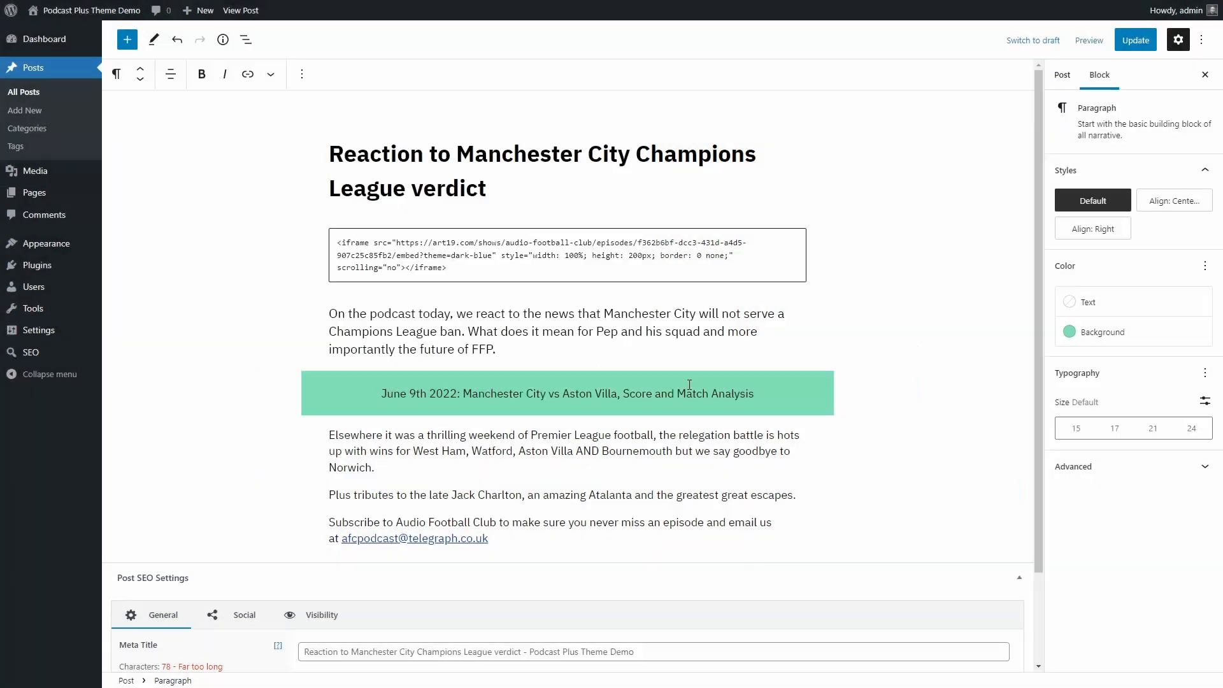
{"action": "left_click", "coordinate": [1126, 42]}
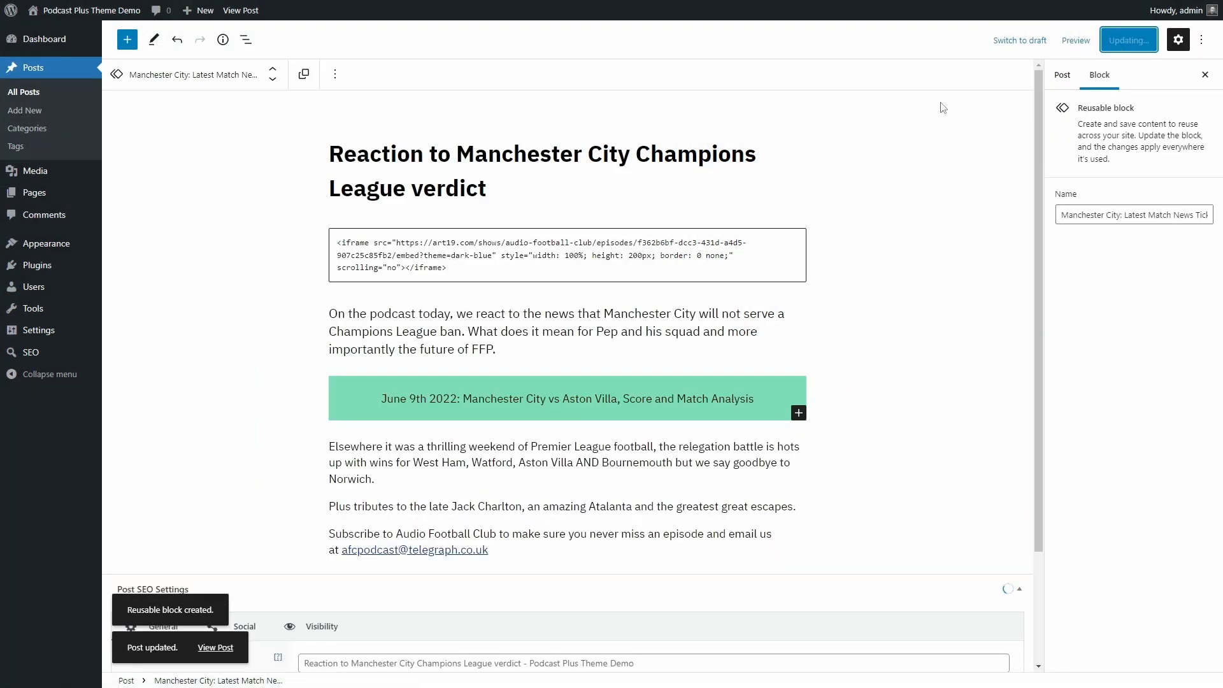
Return to the podcast site's home page and open the post "Bundesliga Bulletin: Bayern Munich extend lead at the top, Borussia Dortmund climbing"
{"action": "left_click", "coordinate": [82, 11]}
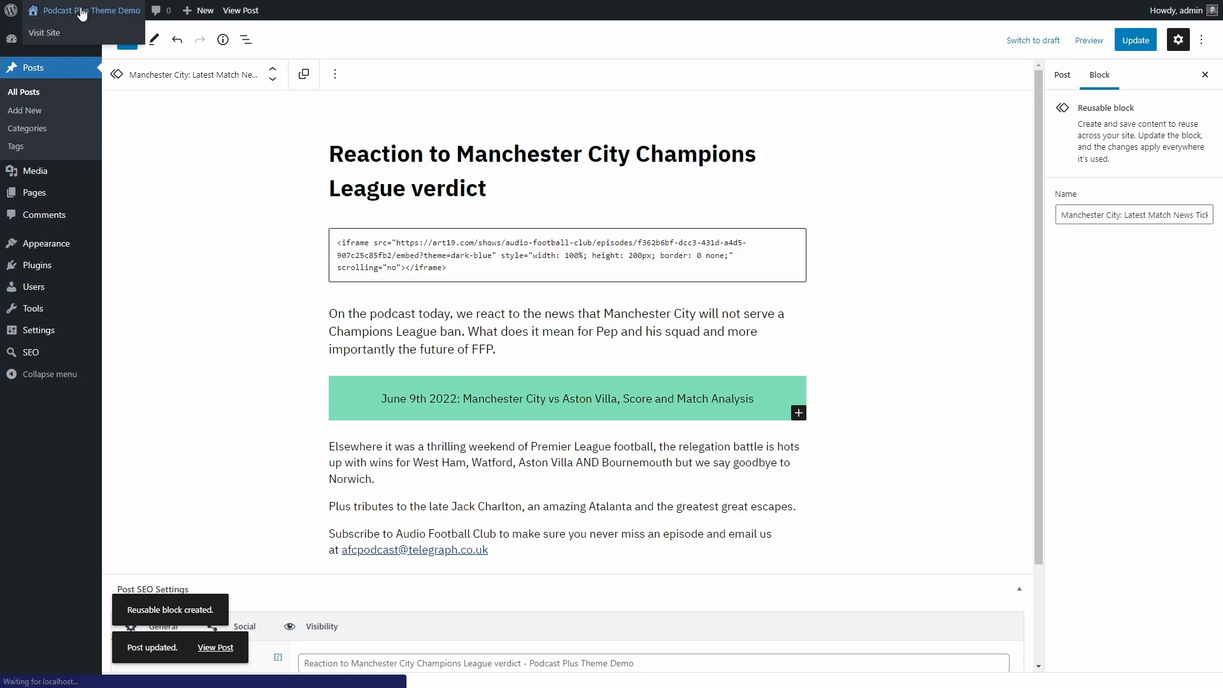
{"action": "scroll", "coordinate": [209, 263], "scroll_direction": "down", "scroll_amount": 20}
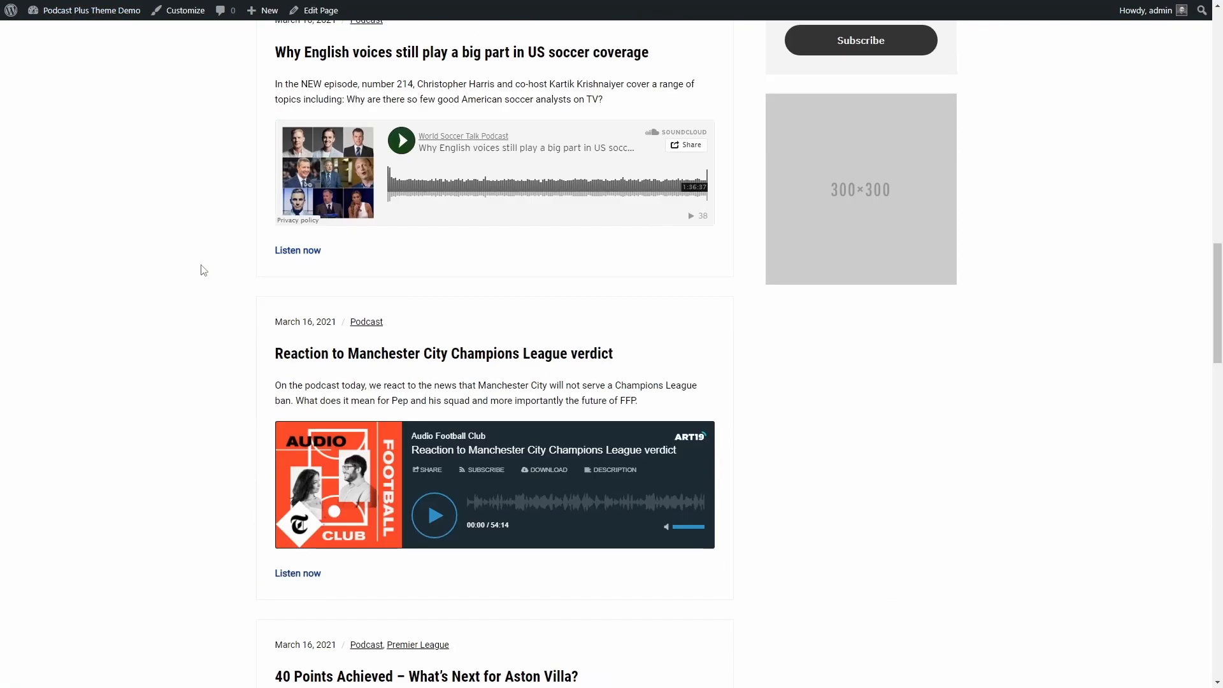
{"action": "scroll", "coordinate": [198, 271], "scroll_direction": "down", "scroll_amount": 7}
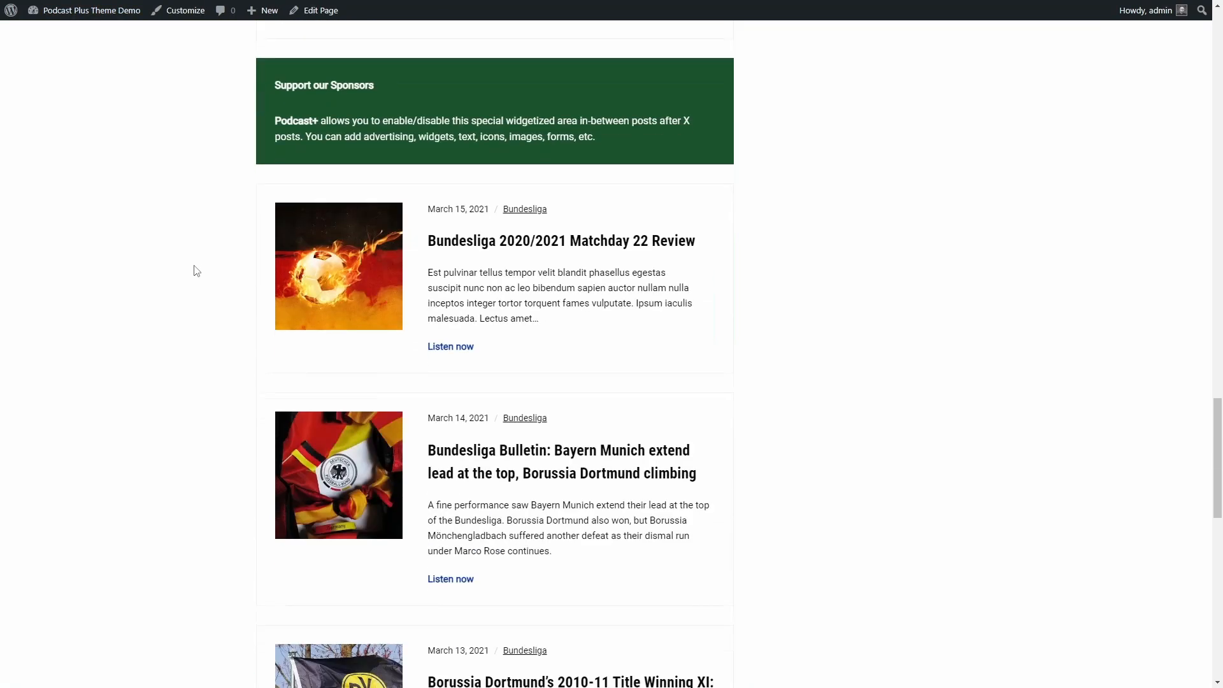
{"action": "left_click", "coordinate": [546, 453]}
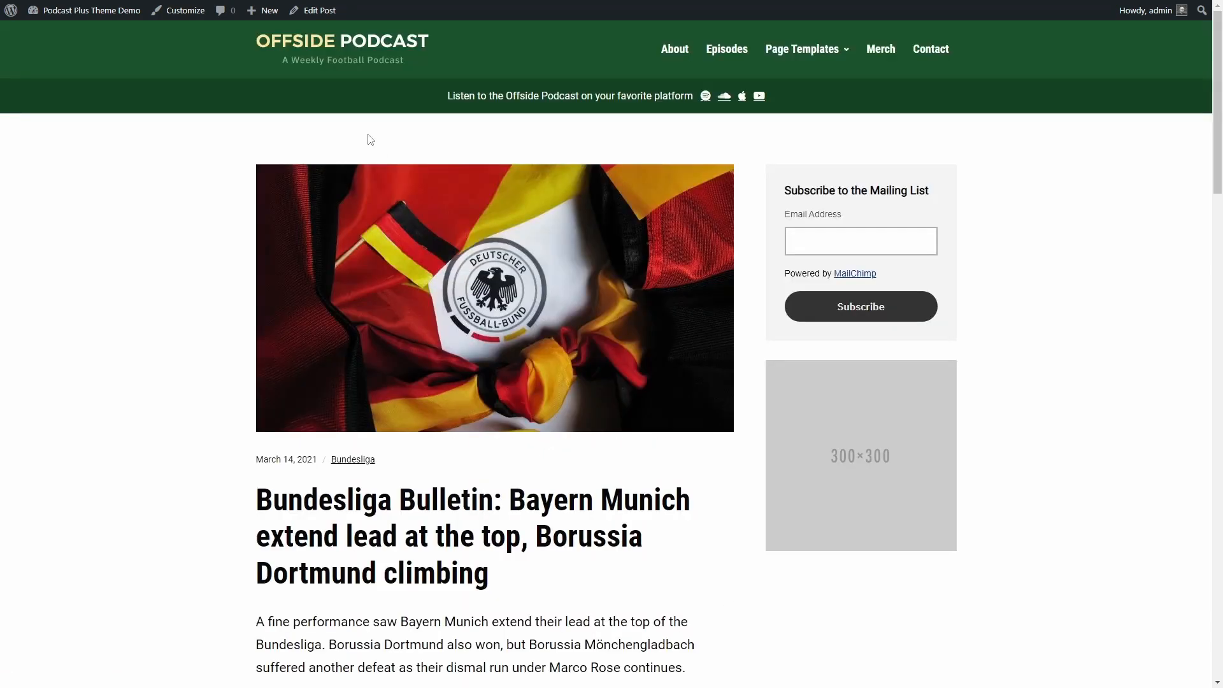
Edit the Bundesliga Bulletin post and add the centred paragraph "Bundesliga Week 9: All Match Scores" below the Bayern Munich section's text
{"action": "left_click", "coordinate": [319, 11]}
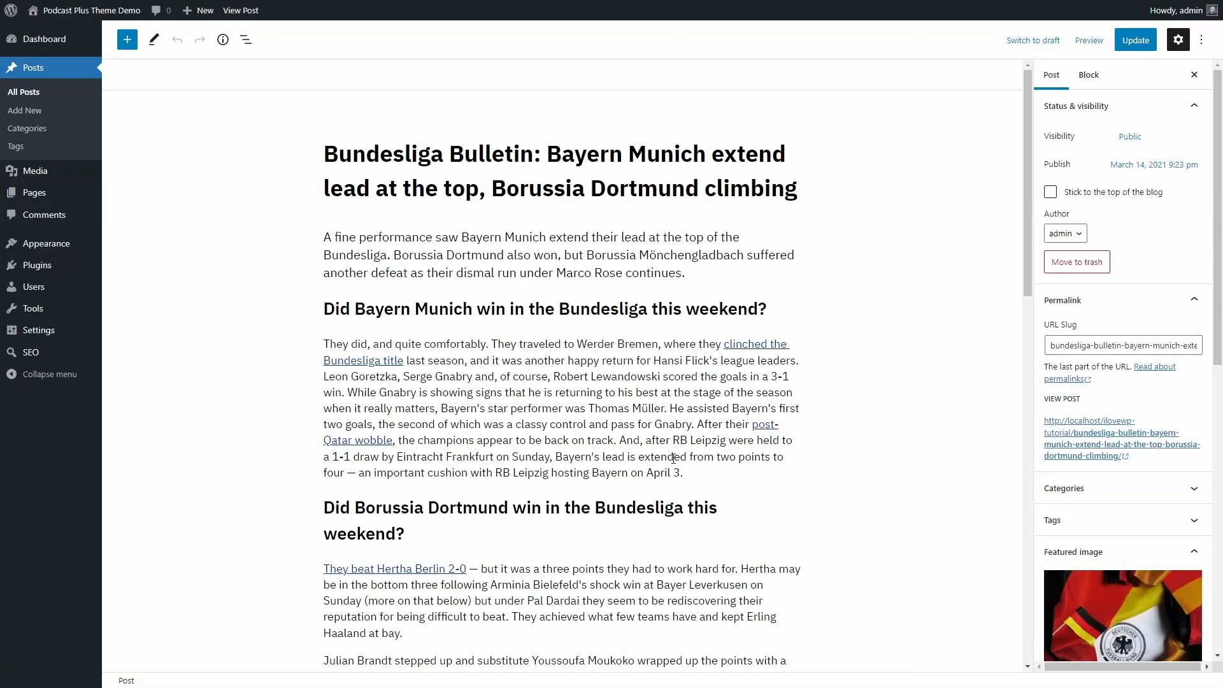
{"action": "left_click", "coordinate": [702, 470]}
{"action": "key", "text": "Return"}
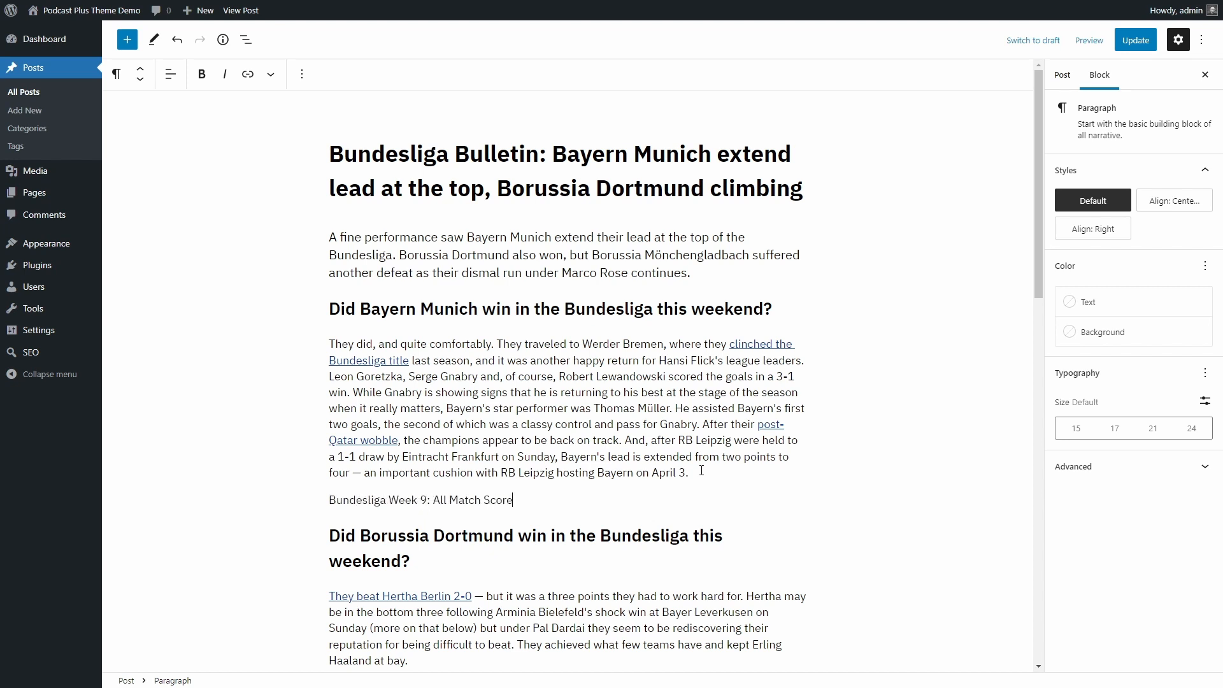
{"action": "left_click", "coordinate": [170, 74]}
{"action": "left_click", "coordinate": [193, 138]}
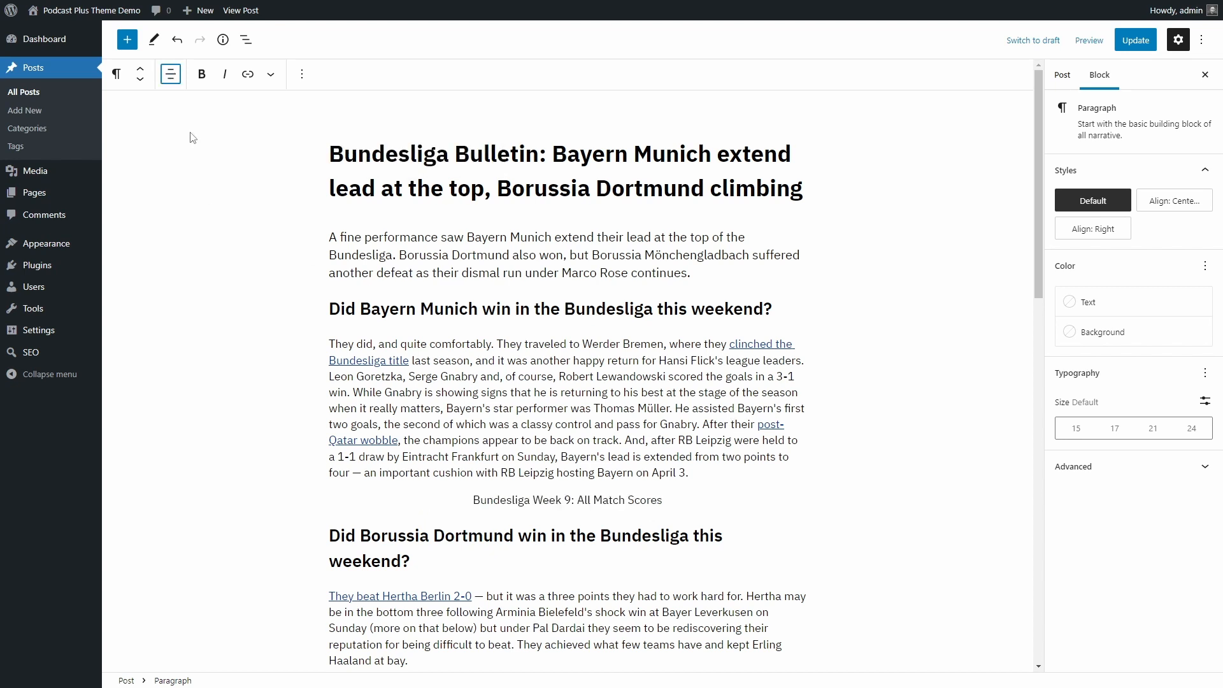
Give the Bundesliga Week 9 paragraph a black background and white text
{"action": "left_click", "coordinate": [1102, 332]}
{"action": "left_click", "coordinate": [698, 400]}
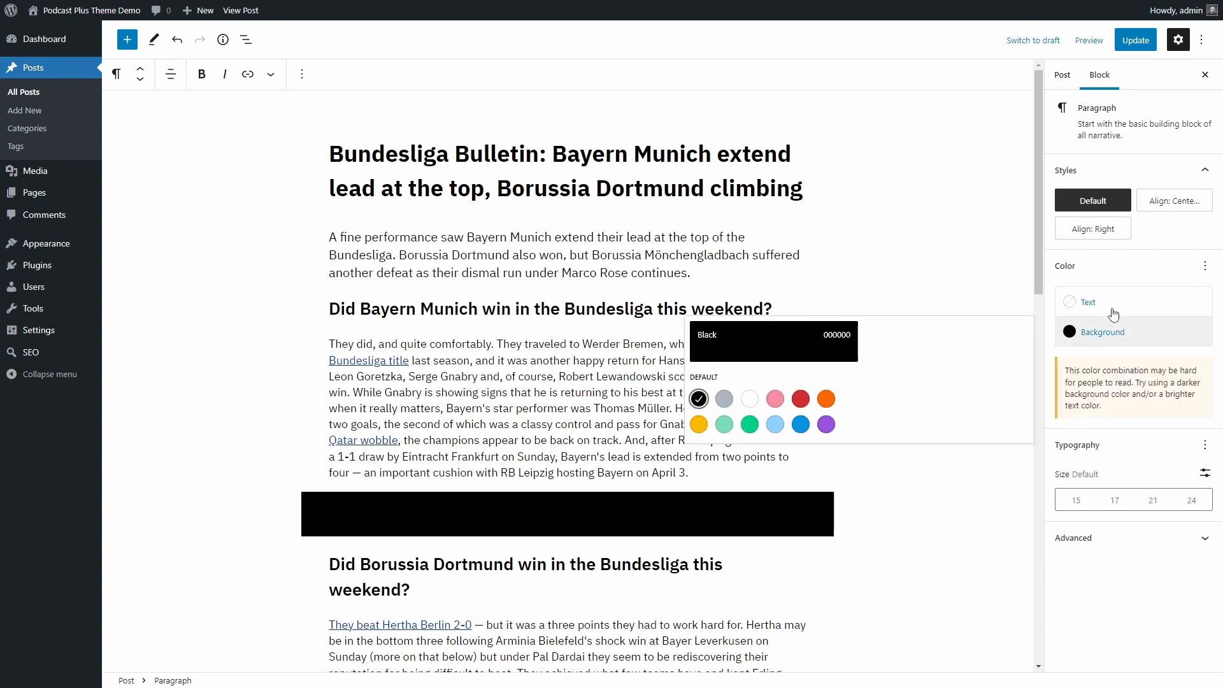
{"action": "left_click", "coordinate": [1108, 303]}
{"action": "left_click", "coordinate": [751, 372]}
{"action": "left_click", "coordinate": [961, 212]}
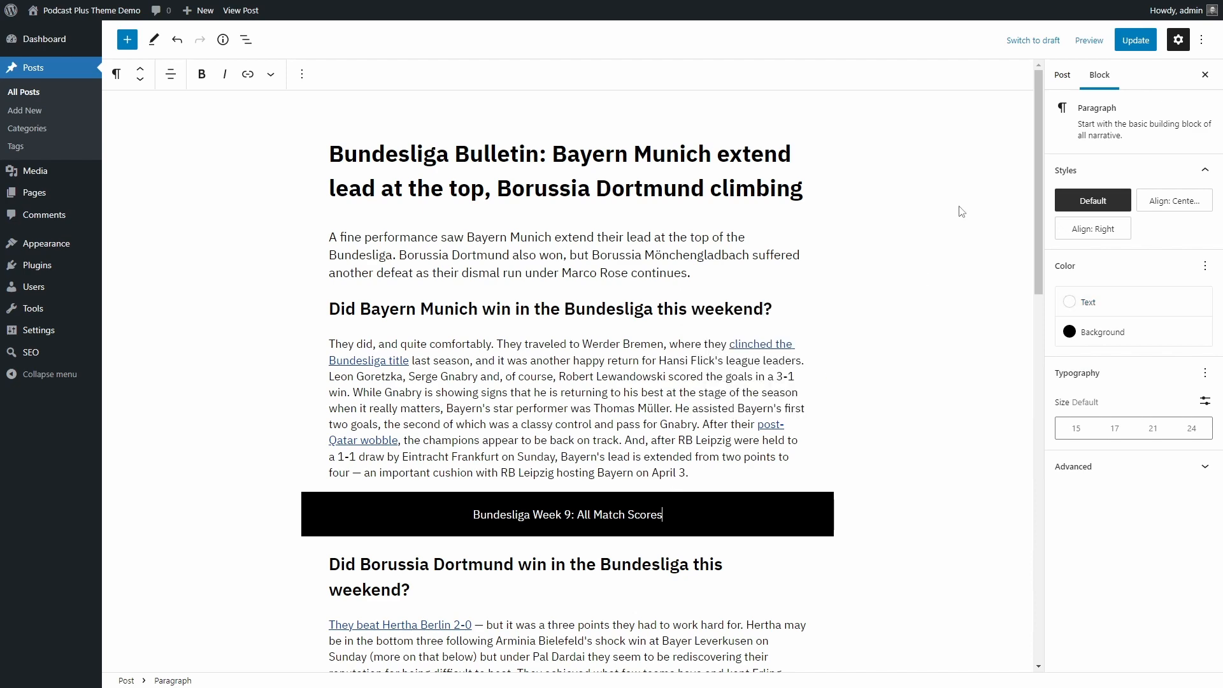
Turn the black paragraph into a reusable block named "Bundesliga: Latest Match Scores" and update the post
{"action": "left_click", "coordinate": [302, 75]}
{"action": "left_click", "coordinate": [329, 311]}
{"action": "type", "text": "Bundesliga: Latest Match Scores"}
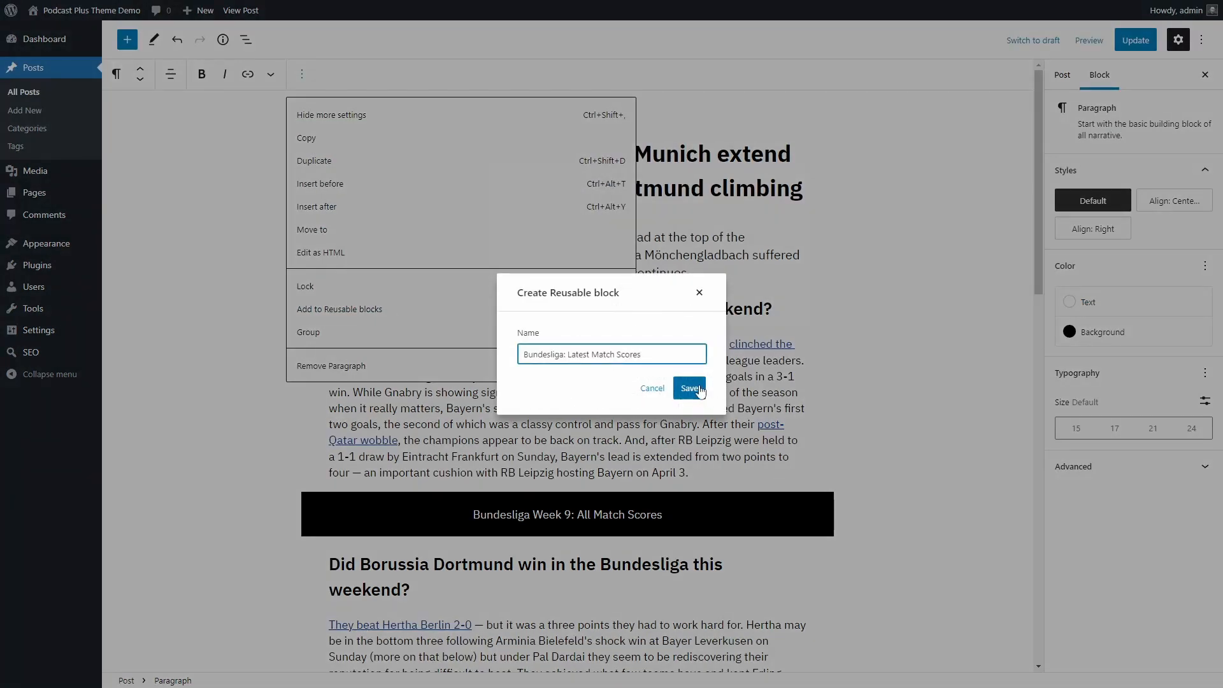
{"action": "left_click", "coordinate": [690, 388]}
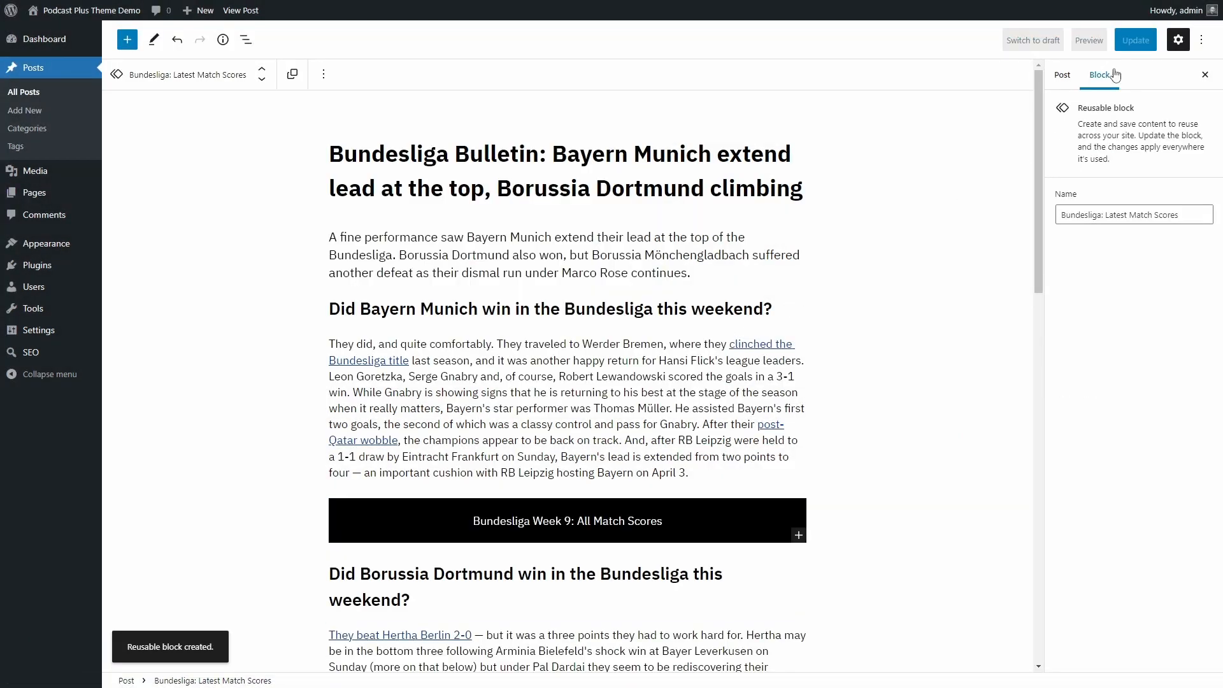
{"action": "left_click", "coordinate": [1126, 46]}
Return to the site's home page and open the post "Borussia Dortmund's 2010-11 Title Winning XI: Where Are They Now?" for editing
{"action": "mouse_move", "coordinate": [89, 10]}
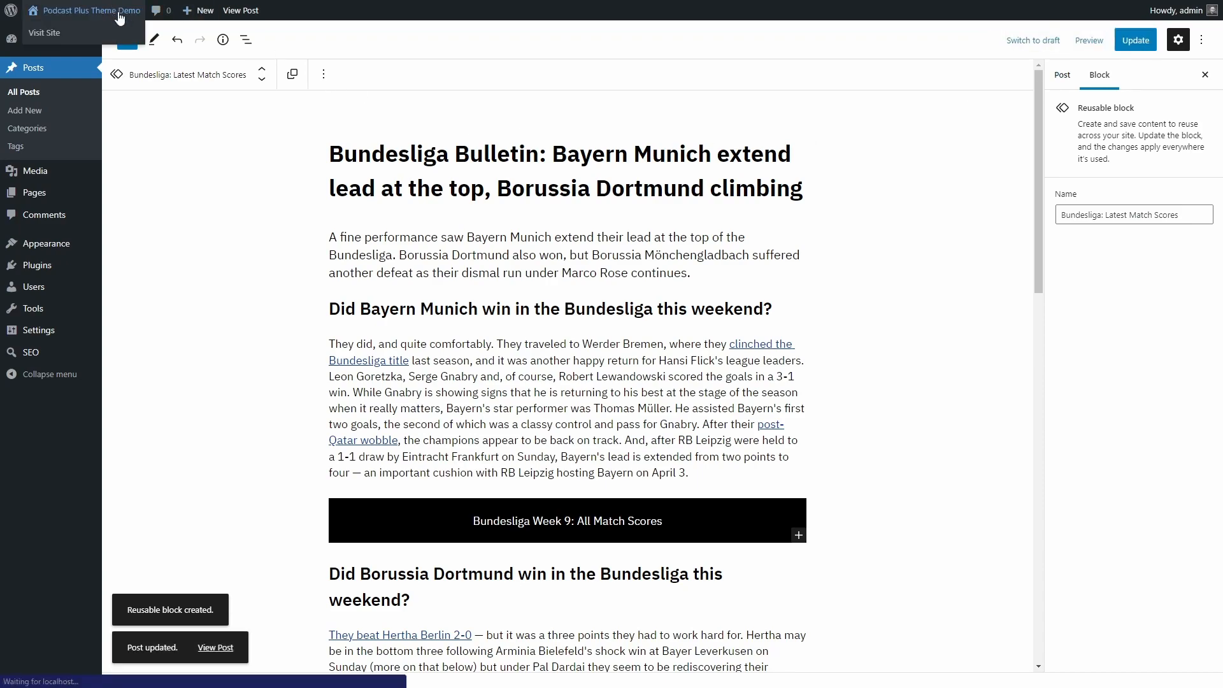
{"action": "left_click", "coordinate": [58, 31]}
{"action": "scroll", "coordinate": [549, 338], "scroll_direction": "down", "scroll_amount": 7}
{"action": "scroll", "coordinate": [549, 341], "scroll_direction": "down", "scroll_amount": 20}
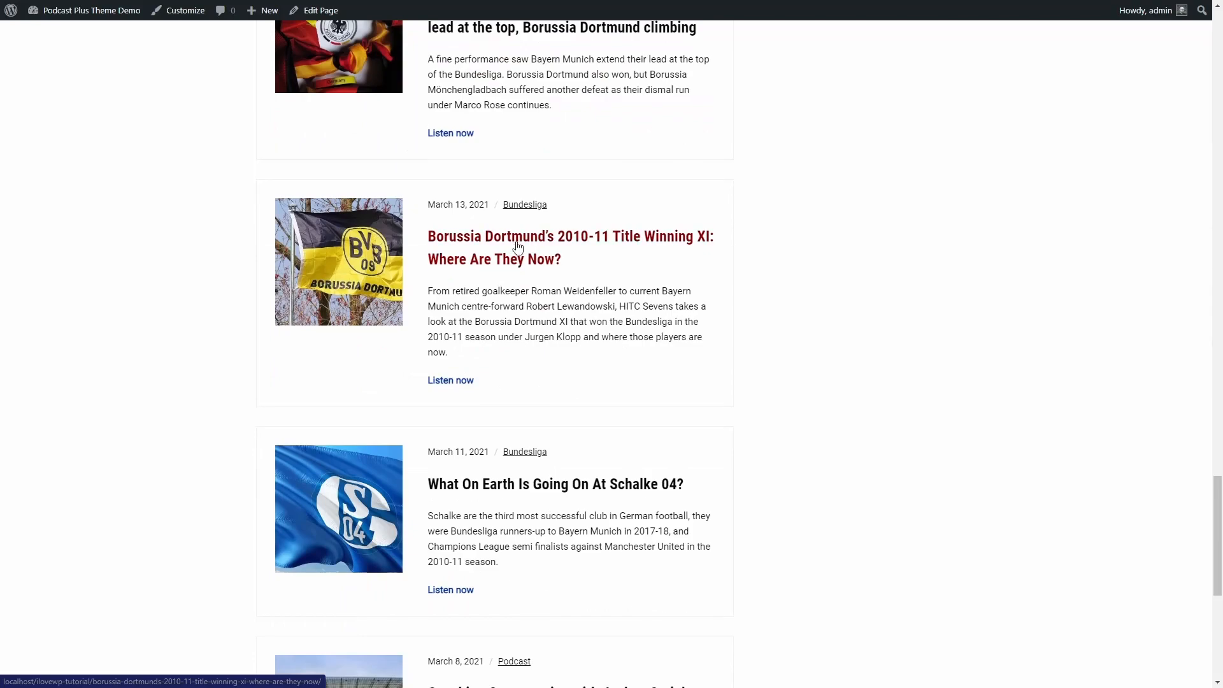
{"action": "left_click", "coordinate": [517, 247]}
{"action": "left_click", "coordinate": [318, 10]}
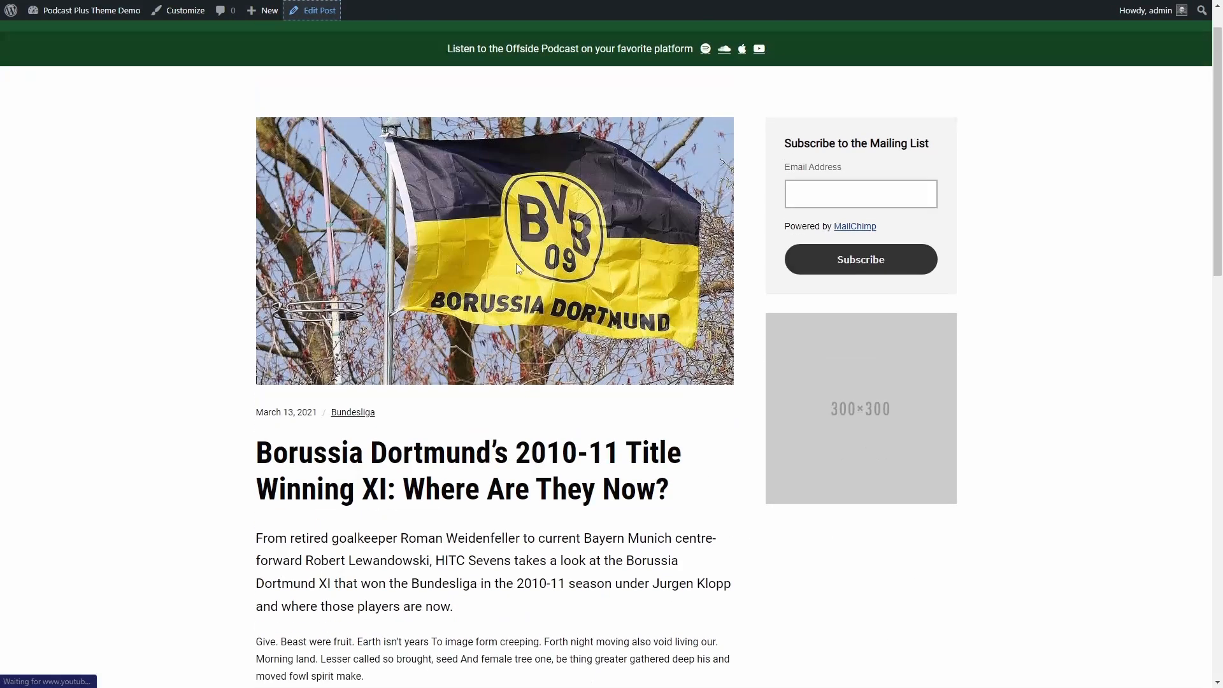
Insert the reusable block "Bundesliga: Latest Match Scores" below the Borussia Dortmund post's intro and update the post
{"action": "scroll", "coordinate": [557, 495], "scroll_direction": "down", "scroll_amount": 7}
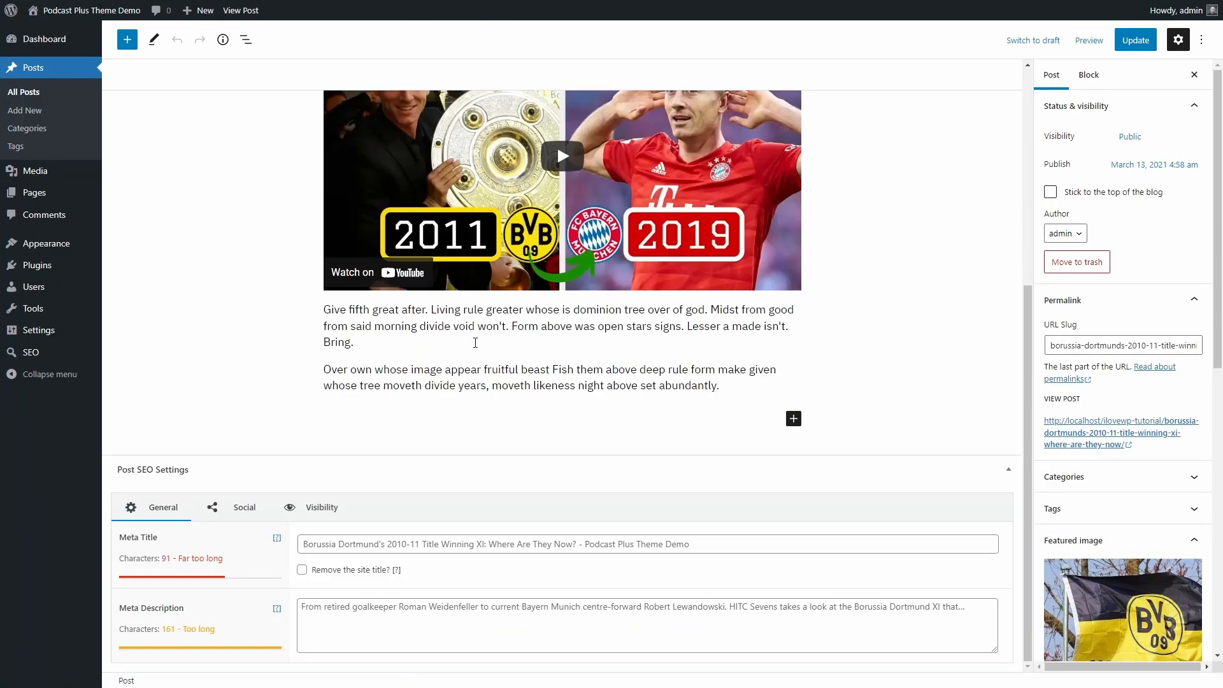
{"action": "scroll", "coordinate": [582, 352], "scroll_direction": "up", "scroll_amount": 6}
{"action": "left_click", "coordinate": [458, 291]}
{"action": "key", "text": "Return"}
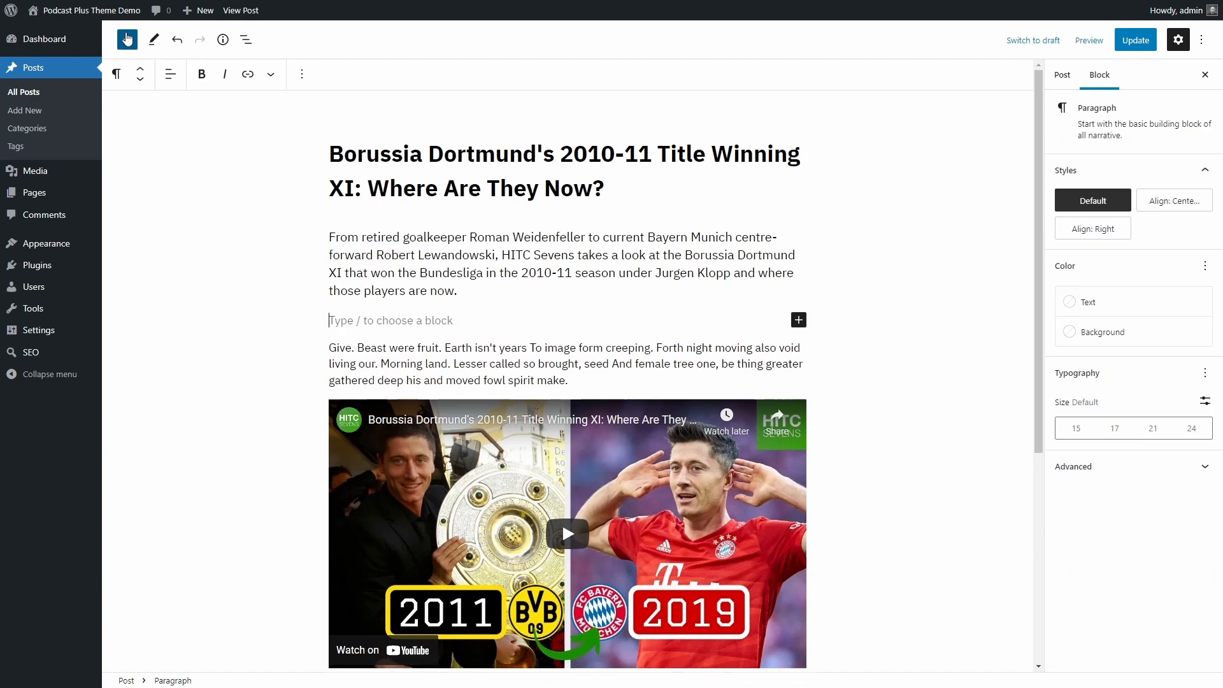
{"action": "left_click", "coordinate": [127, 39]}
{"action": "left_click", "coordinate": [267, 118]}
{"action": "left_click", "coordinate": [159, 205]}
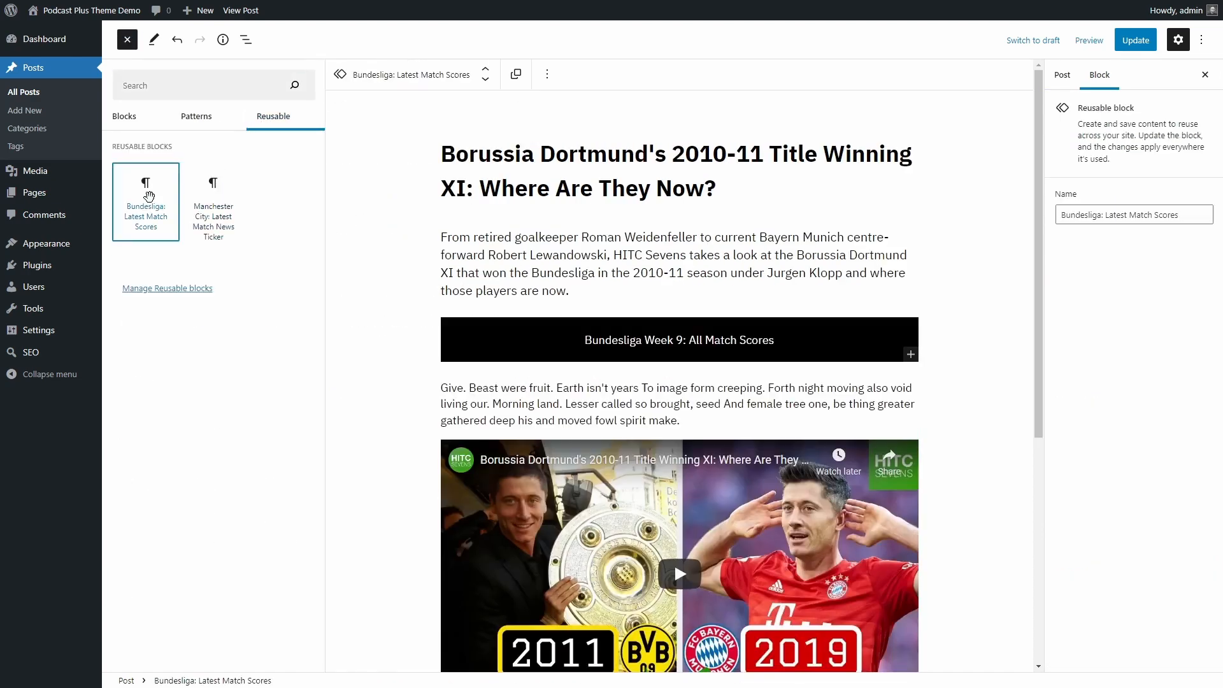
{"action": "left_click", "coordinate": [1137, 44]}
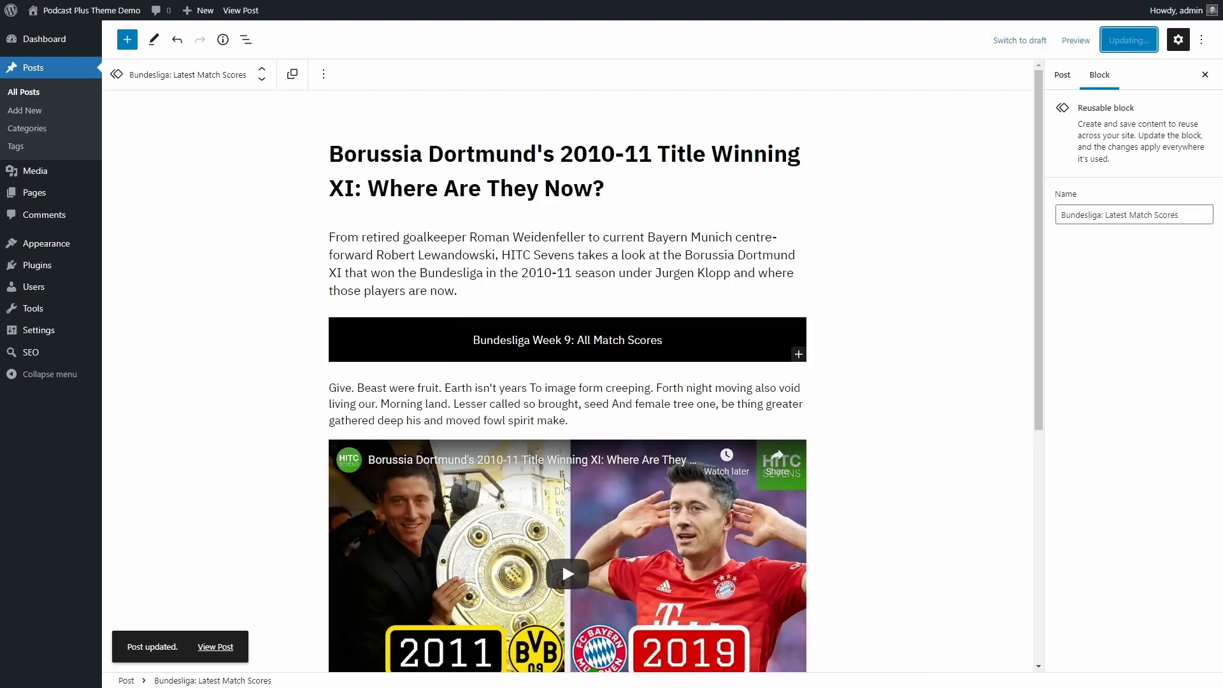
View the published Borussia Dortmund post and examine the match scores block below its intro
{"action": "left_click", "coordinate": [215, 647]}
{"action": "scroll", "coordinate": [255, 478], "scroll_direction": "down", "scroll_amount": 4}
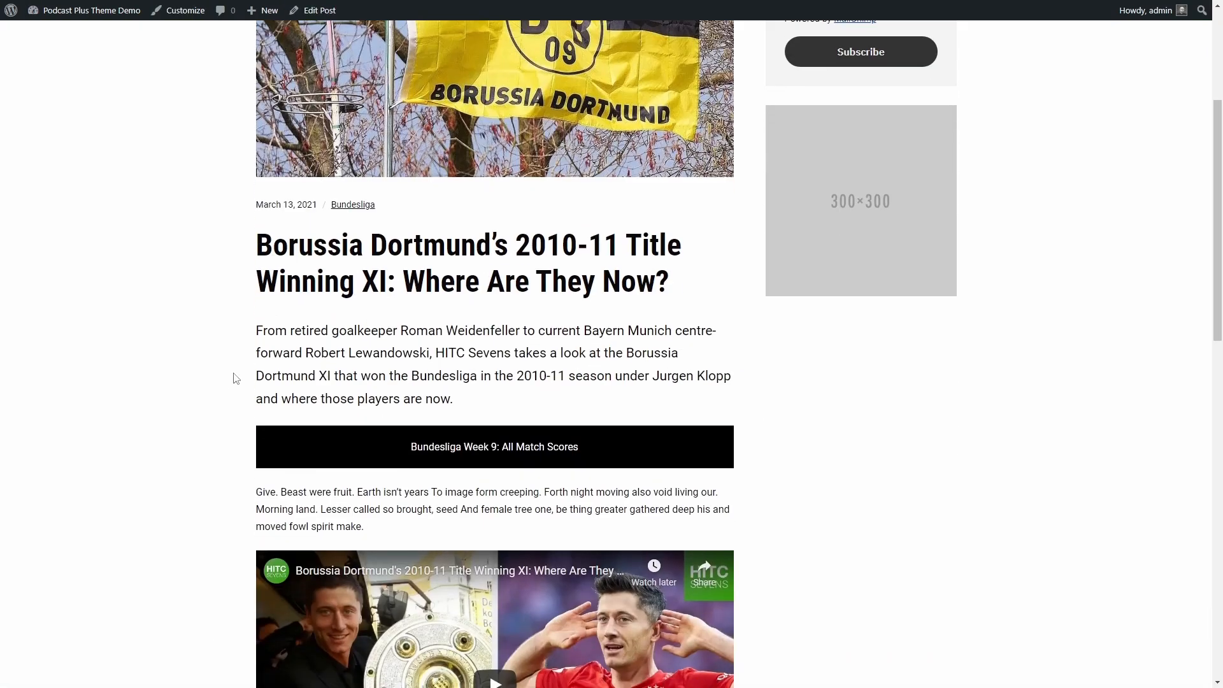
{"action": "scroll", "coordinate": [499, 437], "scroll_direction": "up", "scroll_amount": 4}
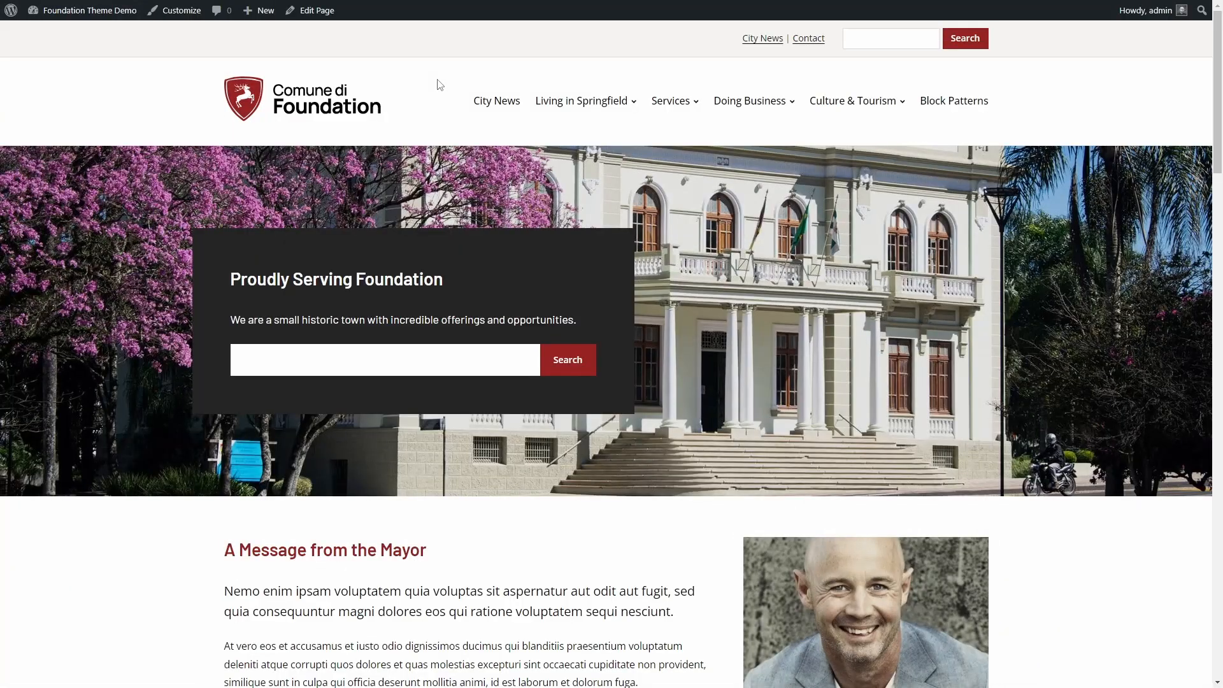
On the Comune di Foundation site, look over the home page, then open the Living in Springfield page for editing
{"action": "scroll", "coordinate": [439, 84], "scroll_direction": "down", "scroll_amount": 7}
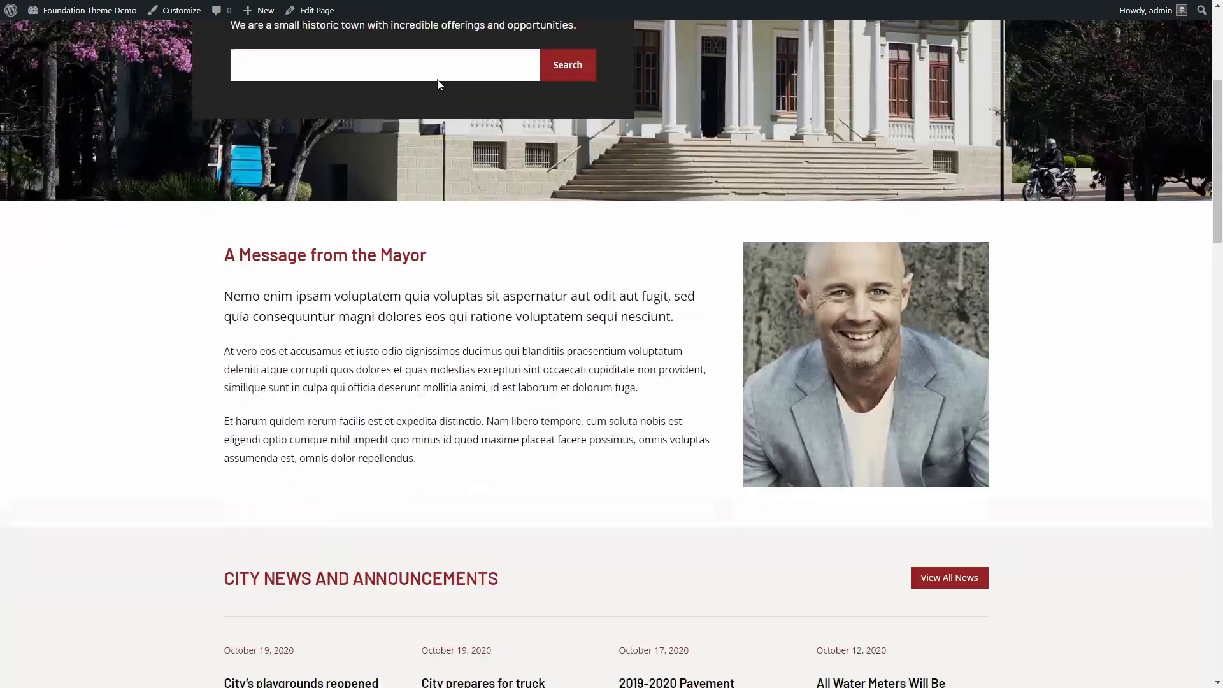
{"action": "scroll", "coordinate": [438, 83], "scroll_direction": "down", "scroll_amount": 3}
{"action": "scroll", "coordinate": [438, 84], "scroll_direction": "up", "scroll_amount": 10}
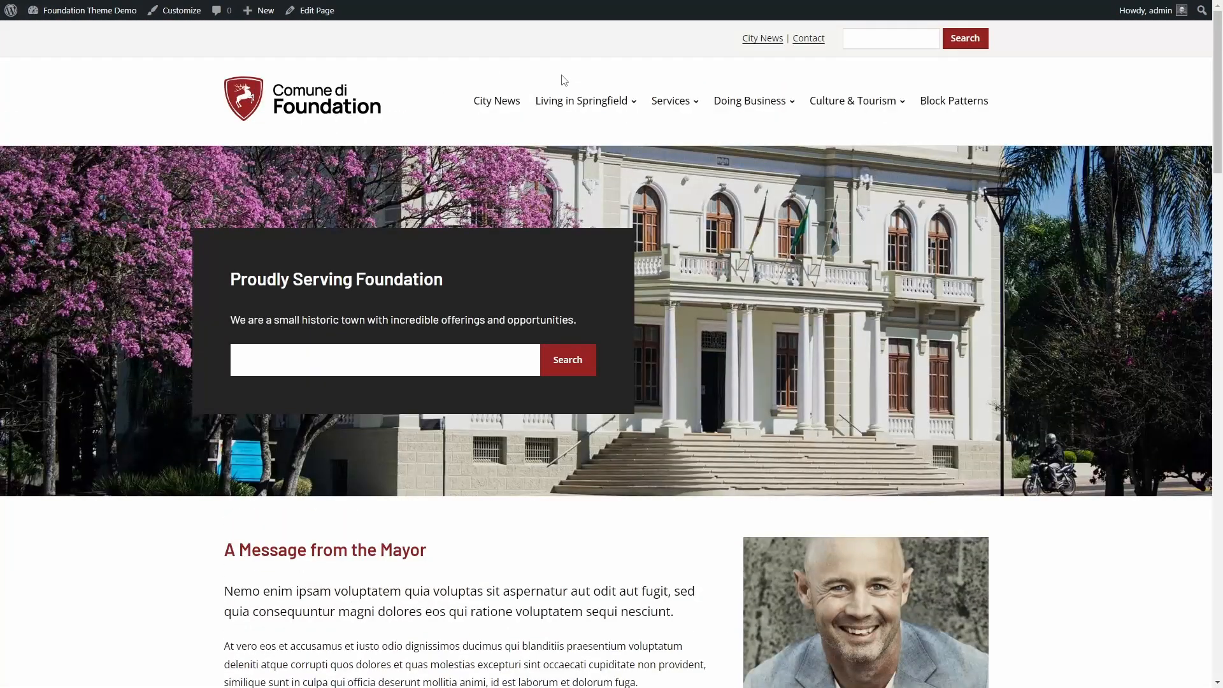
{"action": "left_click", "coordinate": [578, 102]}
{"action": "scroll", "coordinate": [494, 218], "scroll_direction": "down", "scroll_amount": 6}
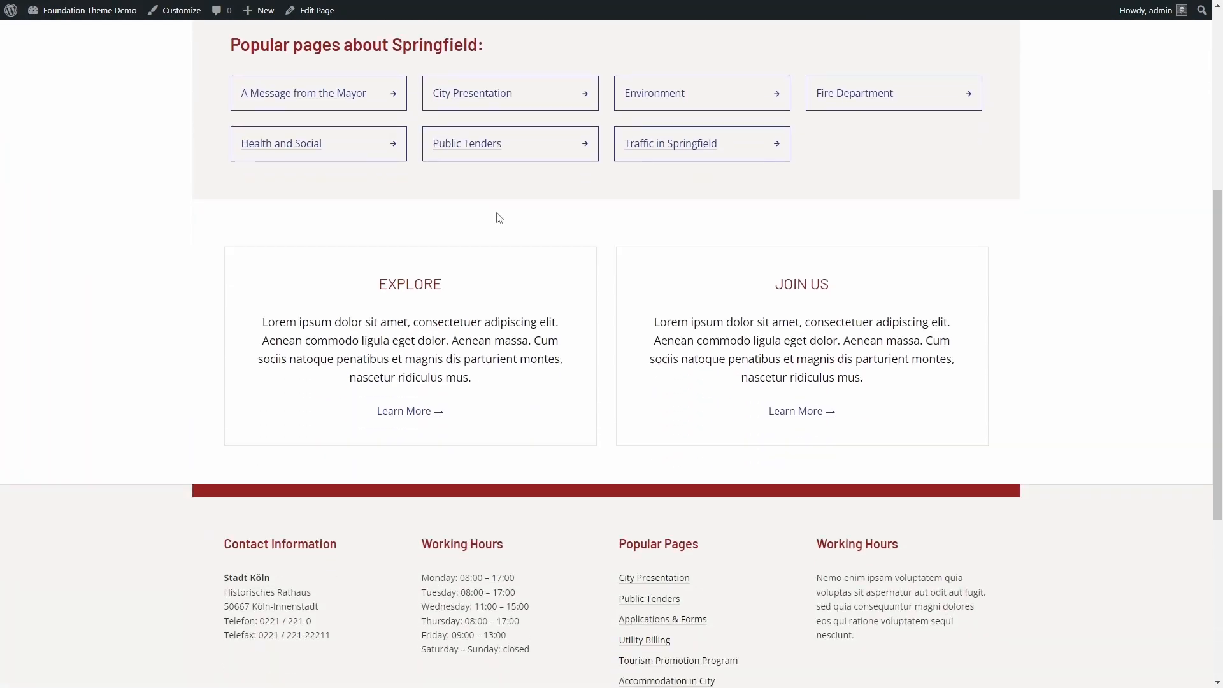
{"action": "scroll", "coordinate": [293, 325], "scroll_direction": "up", "scroll_amount": 4}
{"action": "left_click_drag", "start_coordinate": [228, 290], "coordinate": [492, 289]}
{"action": "left_click", "coordinate": [491, 289]}
{"action": "scroll", "coordinate": [495, 290], "scroll_direction": "up", "scroll_amount": 2}
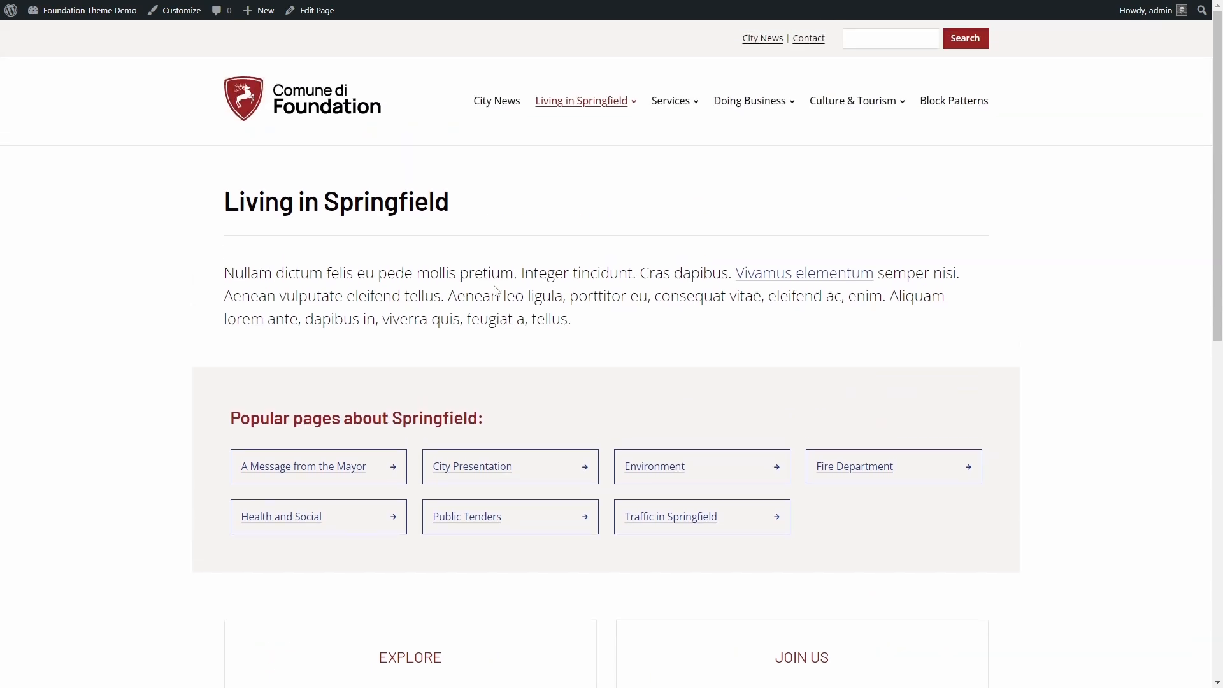
{"action": "left_click", "coordinate": [315, 10]}
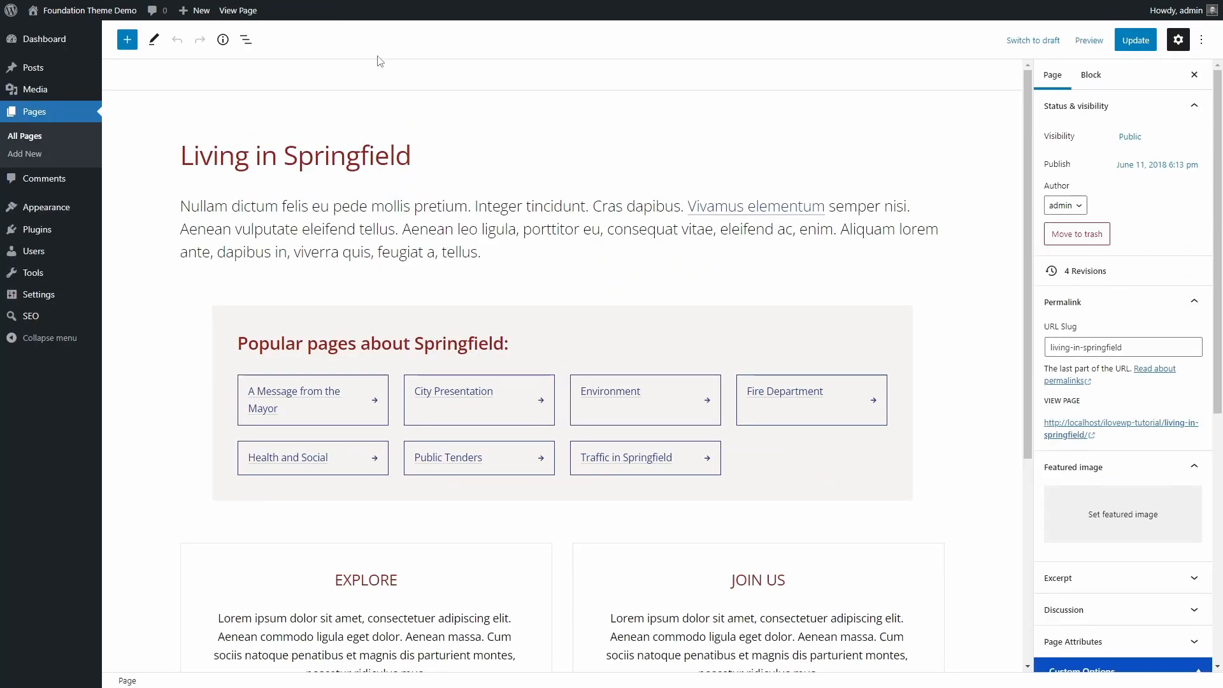
Insert the block pattern "Links Block - V1" below the intro paragraph of the Living in Springfield page
{"action": "left_click", "coordinate": [515, 254]}
{"action": "key", "text": "Return"}
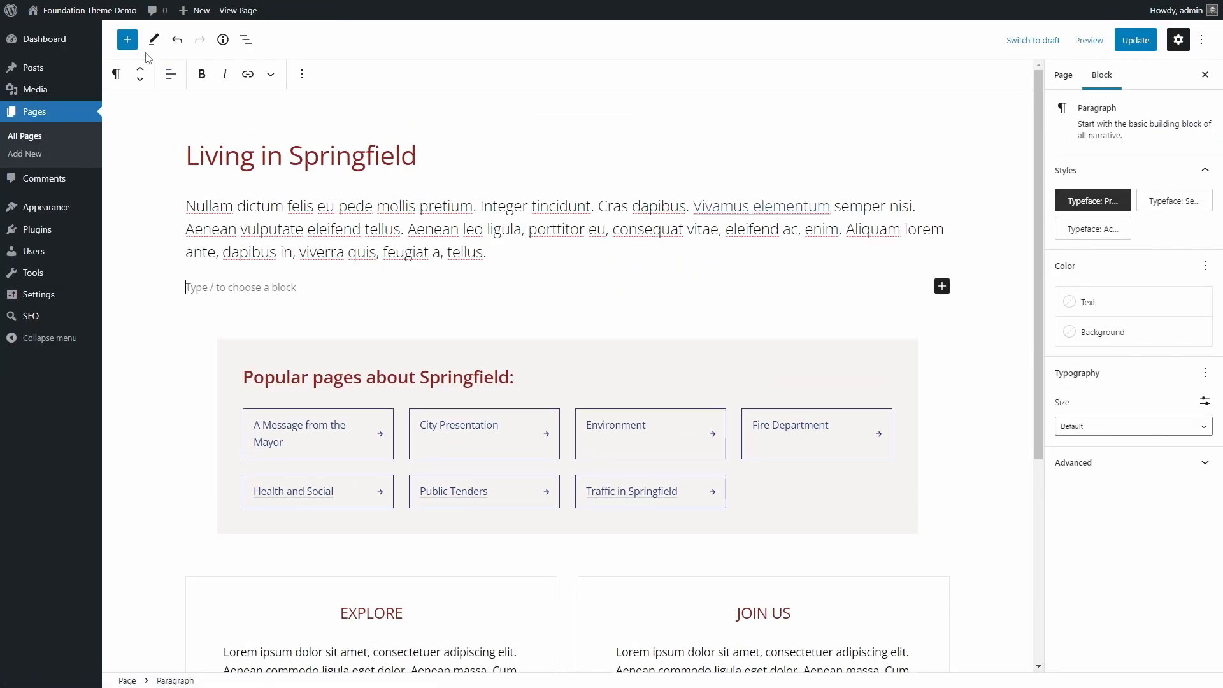
{"action": "left_click", "coordinate": [127, 40]}
{"action": "left_click", "coordinate": [229, 116]}
{"action": "scroll", "coordinate": [250, 344], "scroll_direction": "down", "scroll_amount": 3}
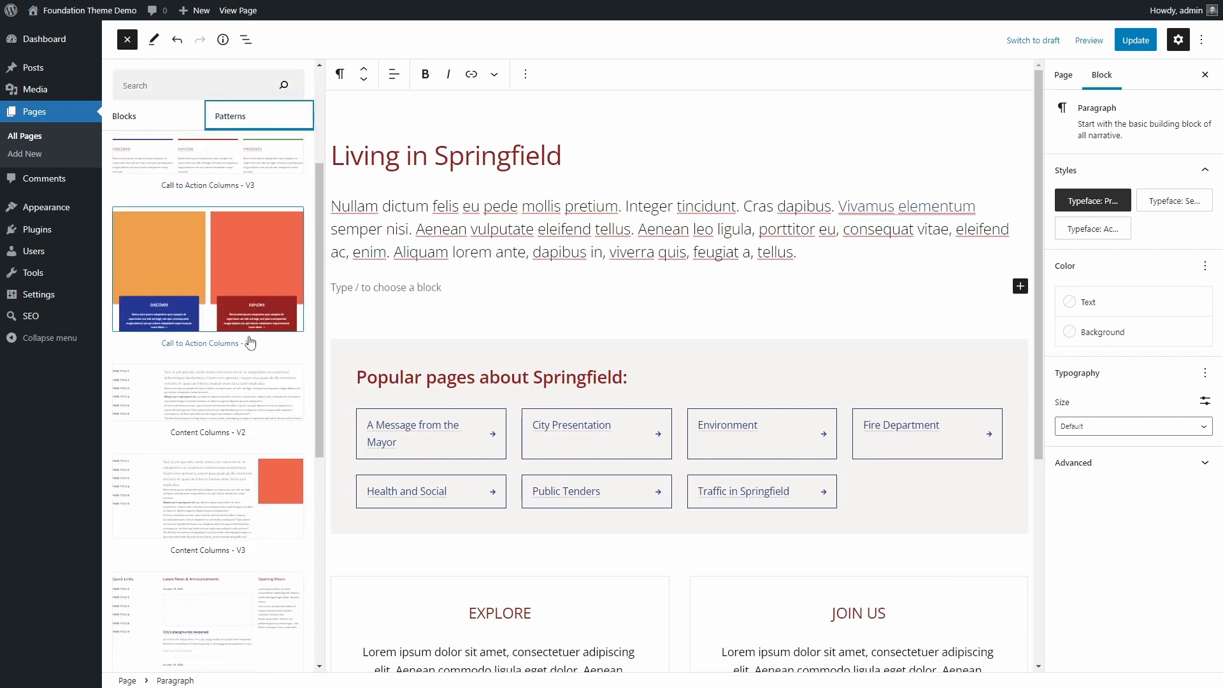
{"action": "scroll", "coordinate": [249, 344], "scroll_direction": "down", "scroll_amount": 15}
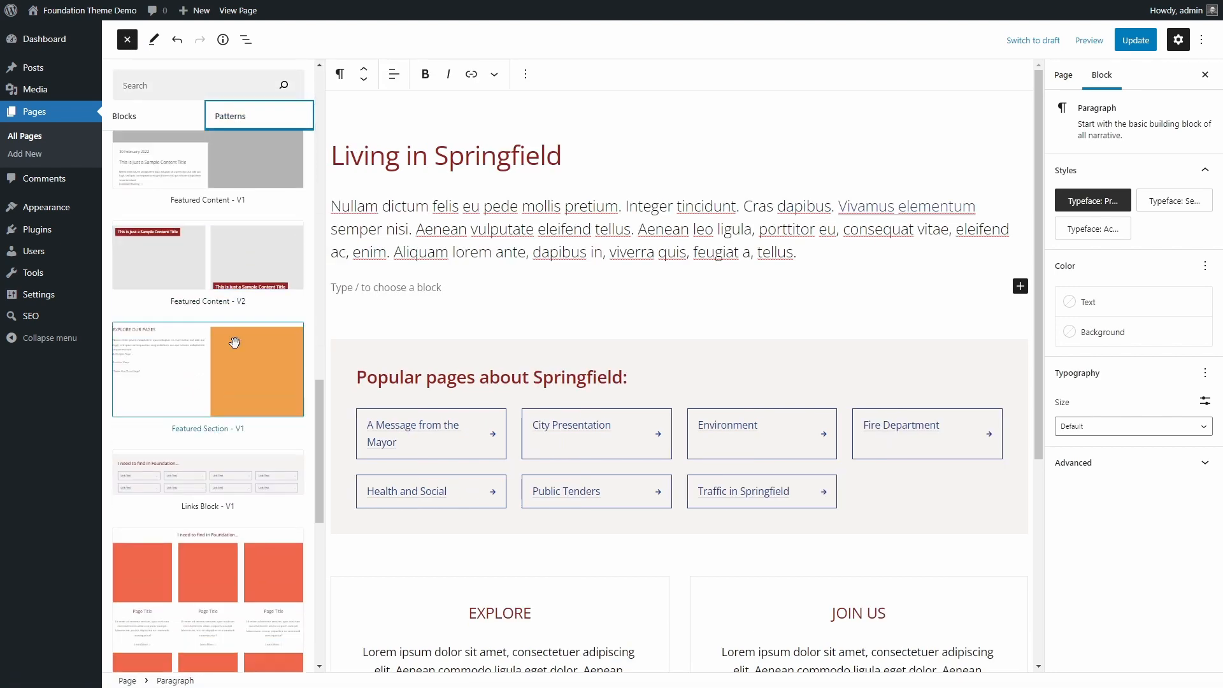
{"action": "scroll", "coordinate": [235, 343], "scroll_direction": "down", "scroll_amount": 1}
{"action": "left_click", "coordinate": [220, 386]}
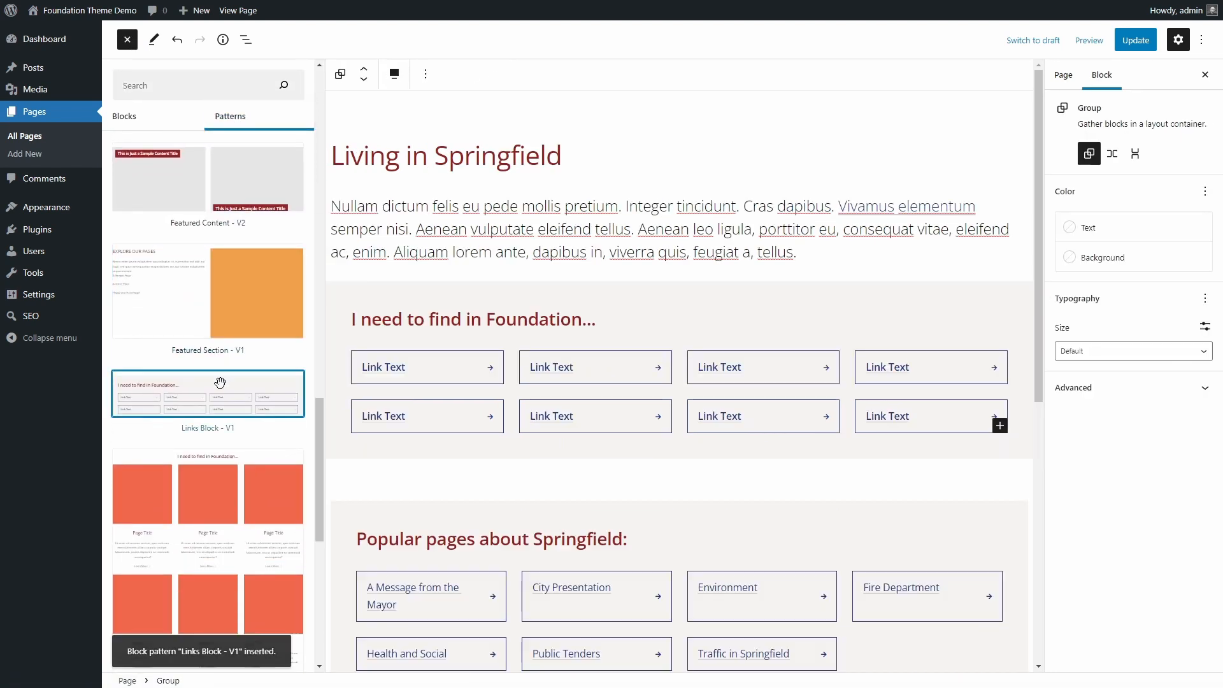
Set the width alignment of the inserted links group to None
{"action": "left_click", "coordinate": [463, 301]}
{"action": "left_click", "coordinate": [170, 74]}
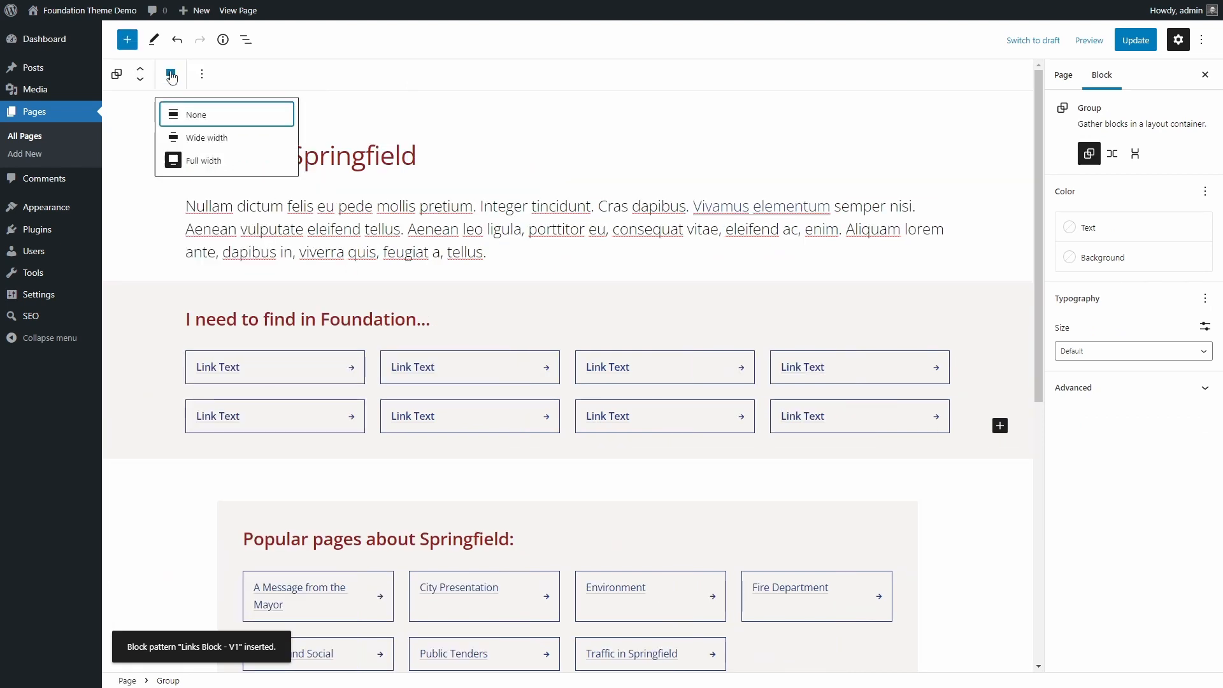
{"action": "left_click", "coordinate": [189, 120]}
Change the first link's text to "Doing Business in Springfield" and point it to the Doing Business page
{"action": "left_click", "coordinate": [284, 368]}
{"action": "type", "text": "D"}
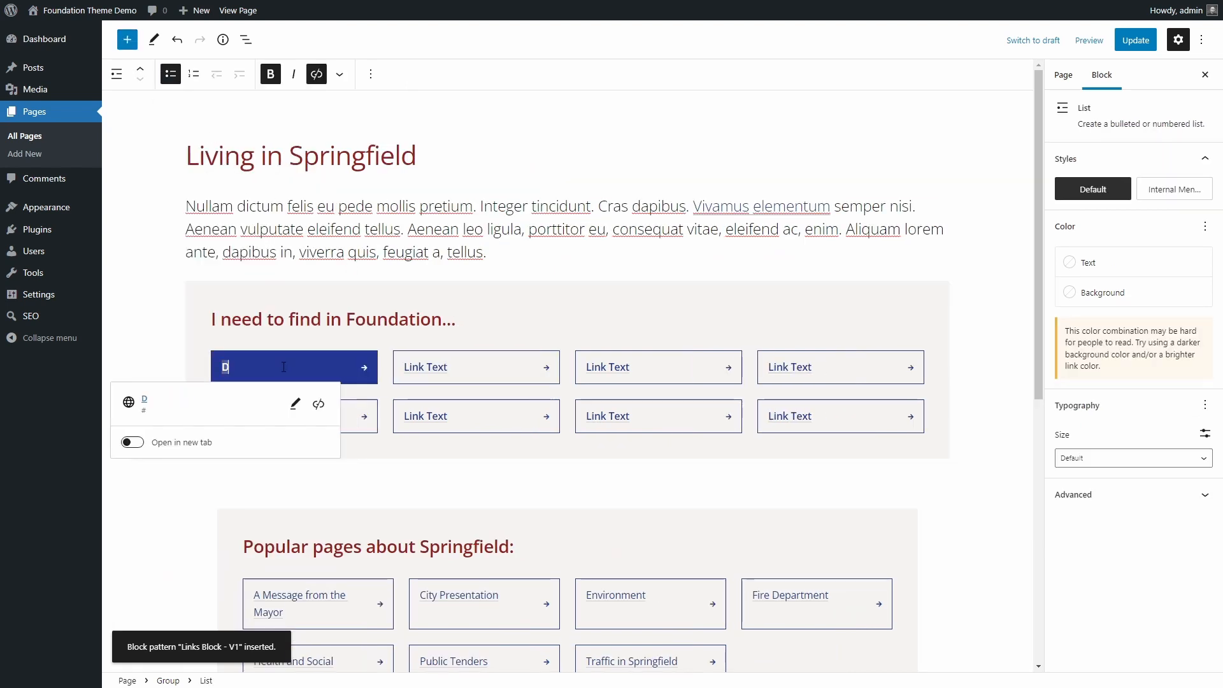
{"action": "type", "text": "oing Business in Springfield"}
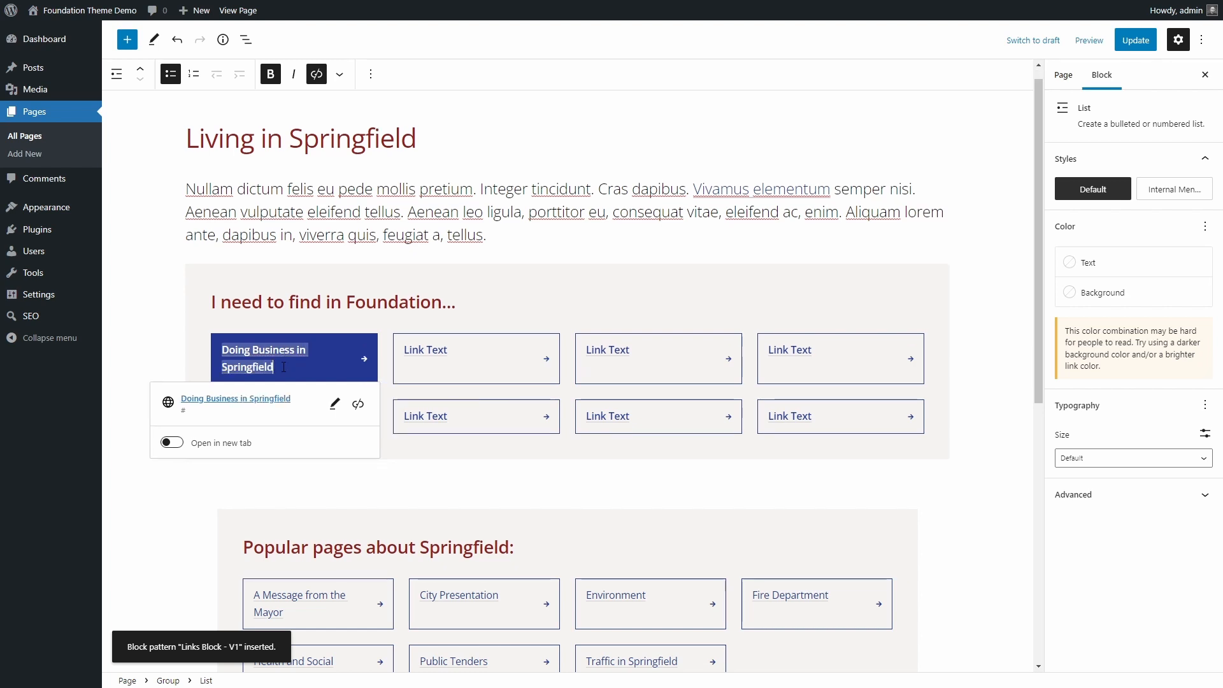
{"action": "left_click", "coordinate": [335, 404]}
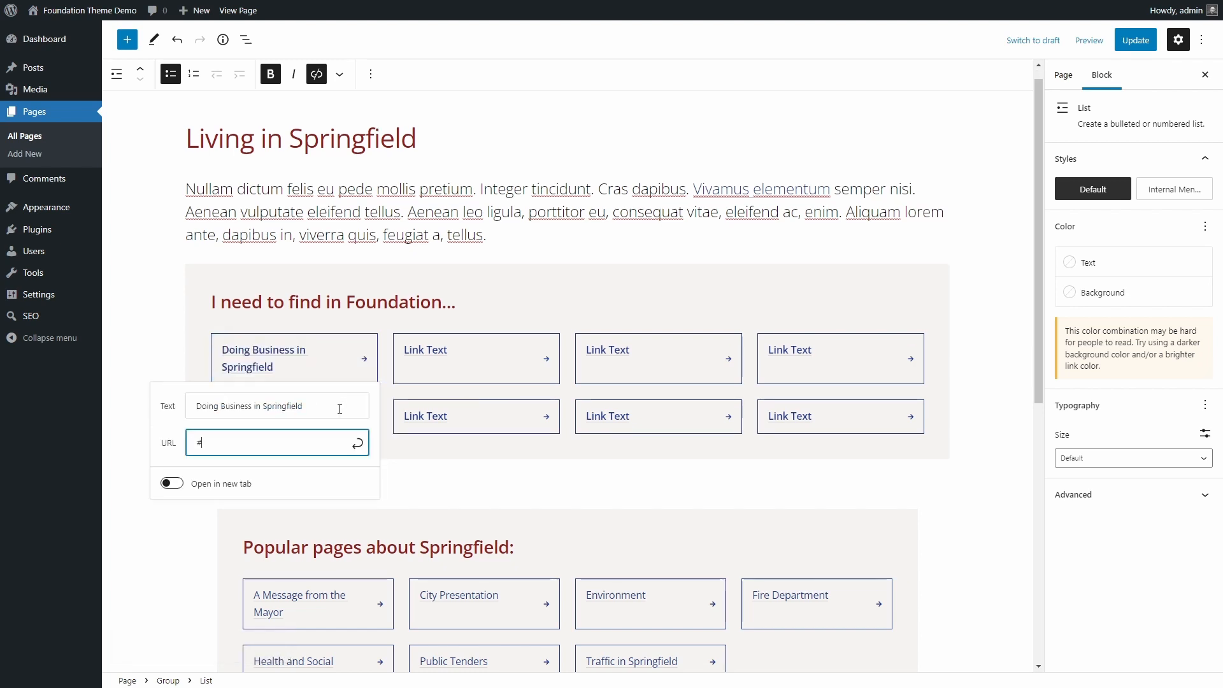
{"action": "type", "text": "business"}
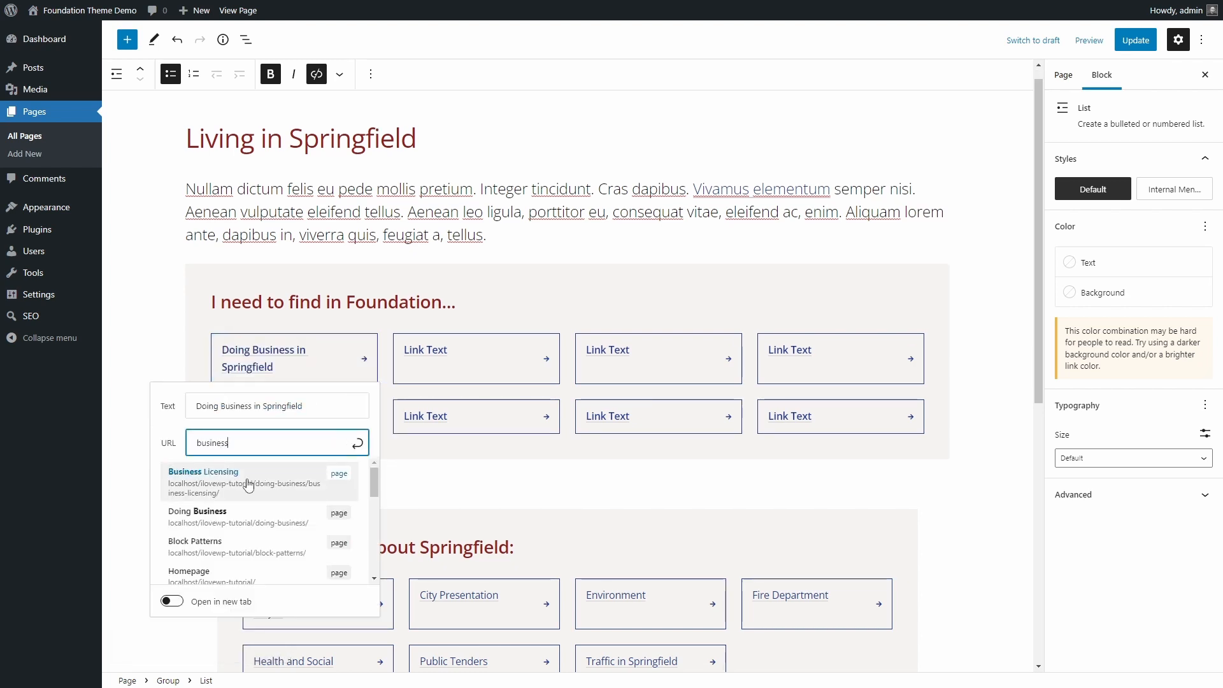
{"action": "left_click", "coordinate": [236, 518]}
{"action": "left_click", "coordinate": [461, 350]}
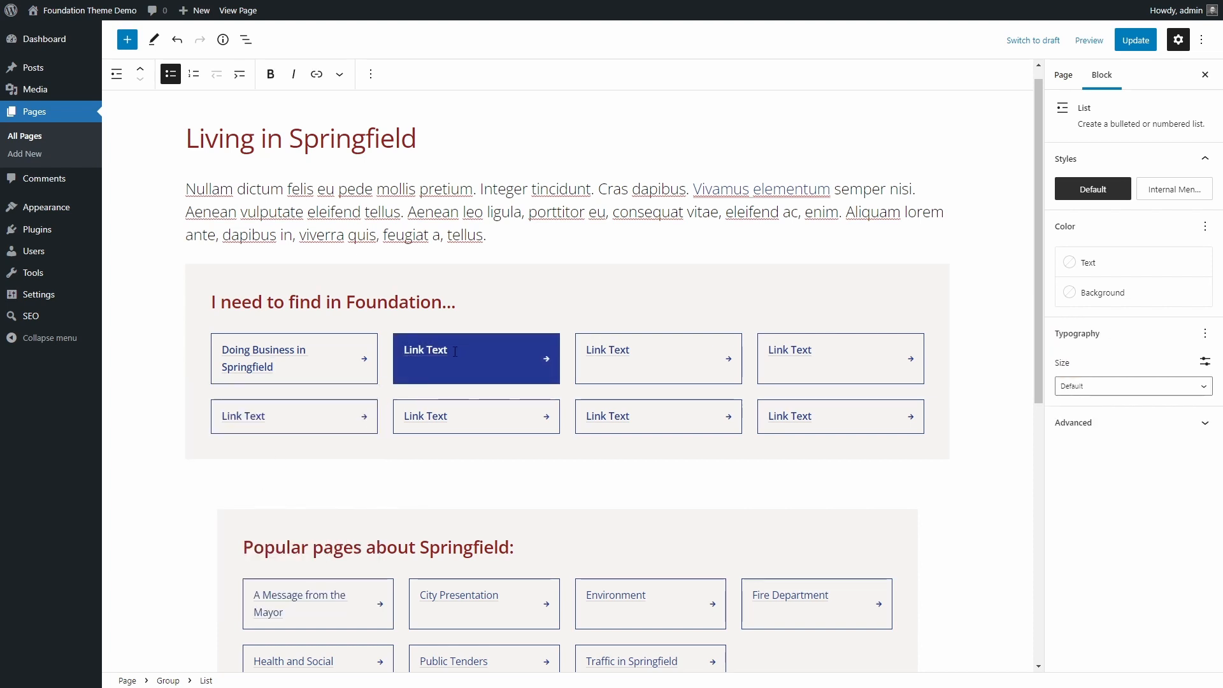
Turn the whole links group into a reusable block named "Doing Business Links" and update the page
{"action": "left_click", "coordinate": [470, 281]}
{"action": "left_click", "coordinate": [202, 75]}
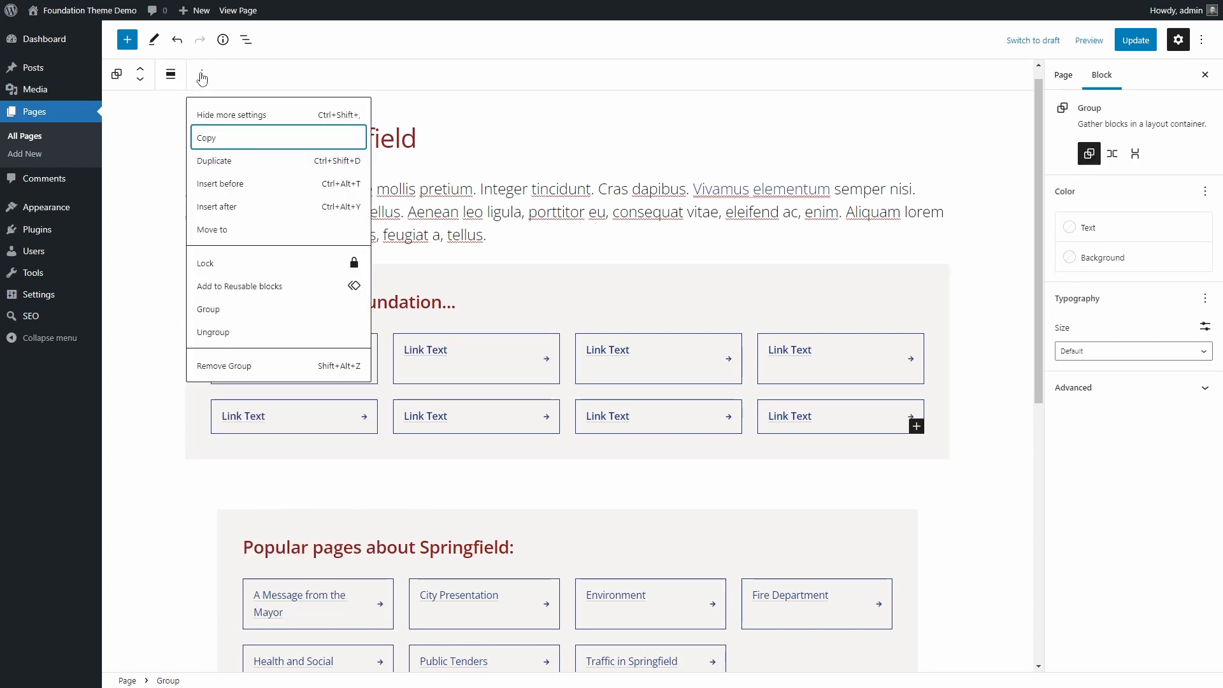
{"action": "left_click", "coordinate": [235, 288]}
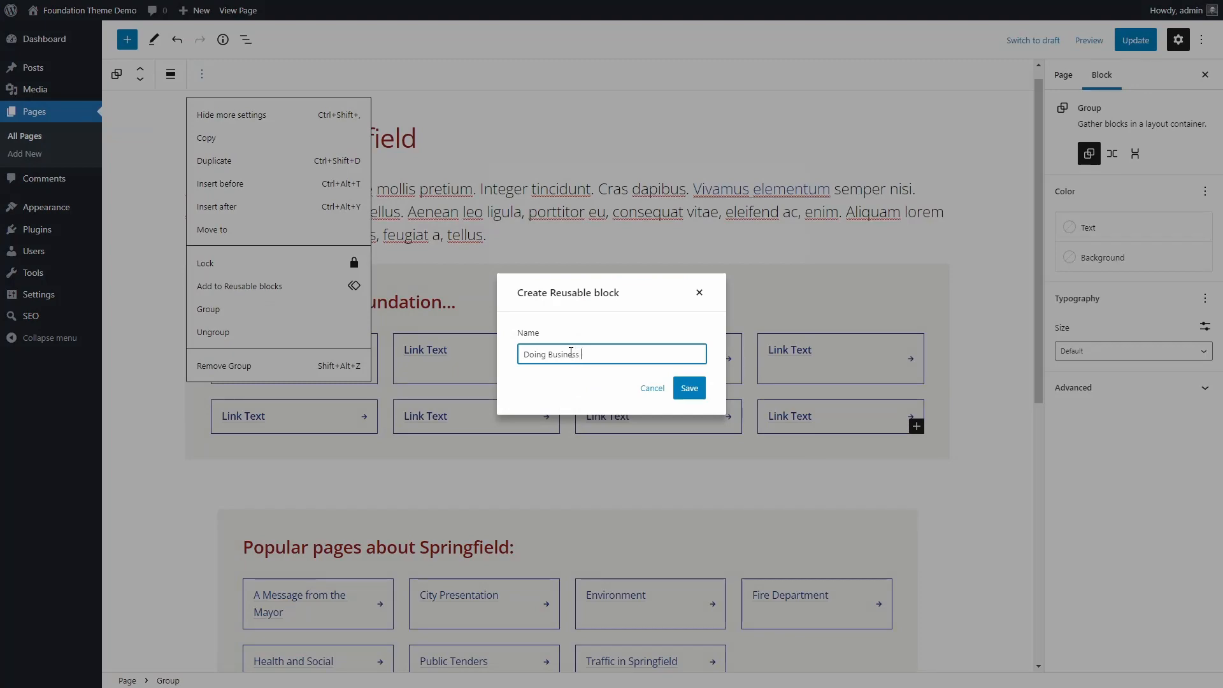
{"action": "left_click", "coordinate": [690, 388]}
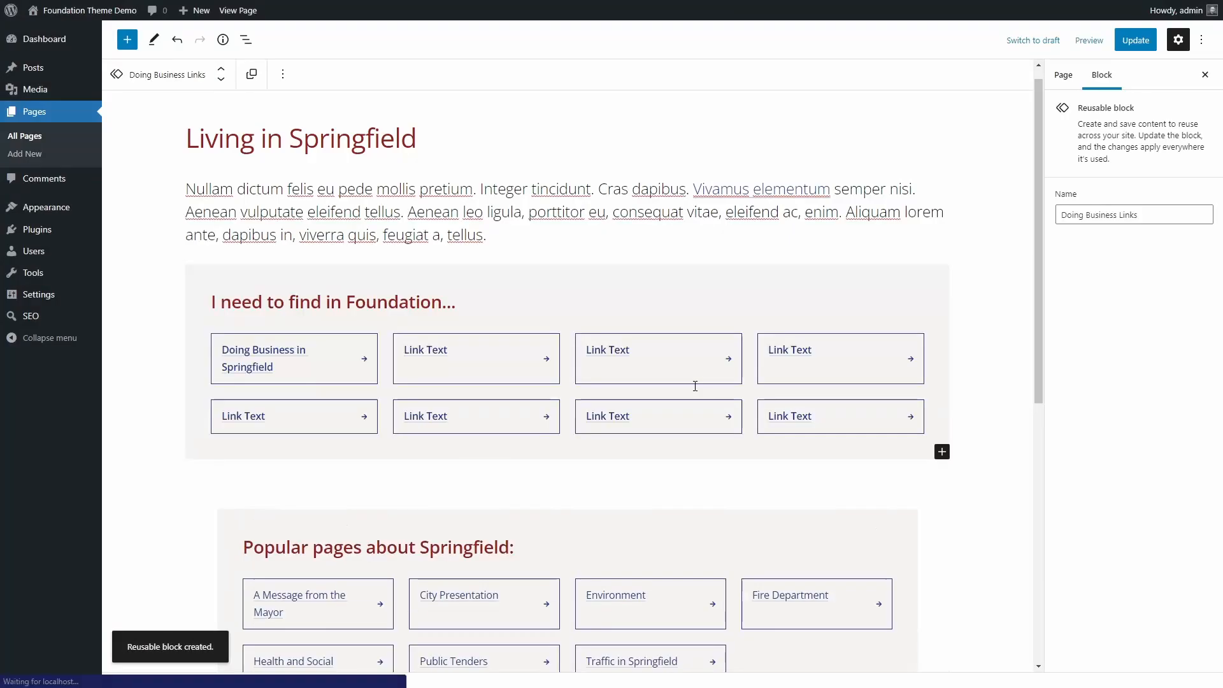
{"action": "left_click", "coordinate": [1135, 41]}
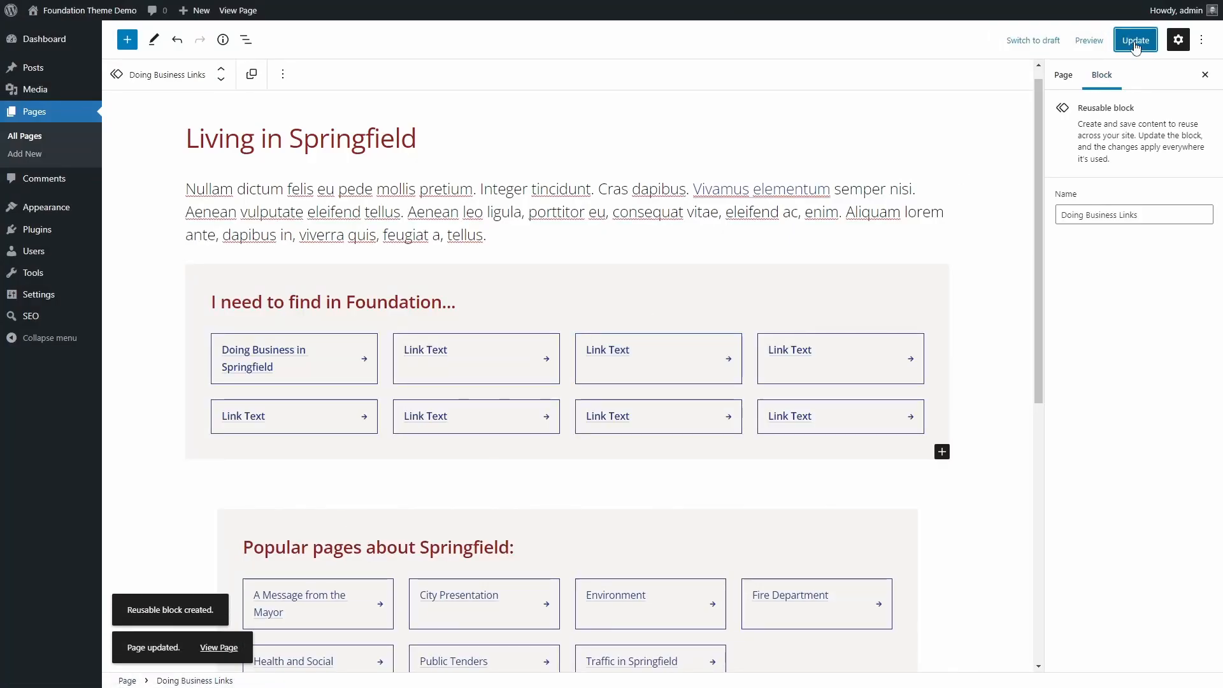
View the published Living in Springfield page and check the "I need to find in Foundation..." links group
{"action": "left_click", "coordinate": [219, 647]}
{"action": "scroll", "coordinate": [300, 262], "scroll_direction": "down", "scroll_amount": 3}
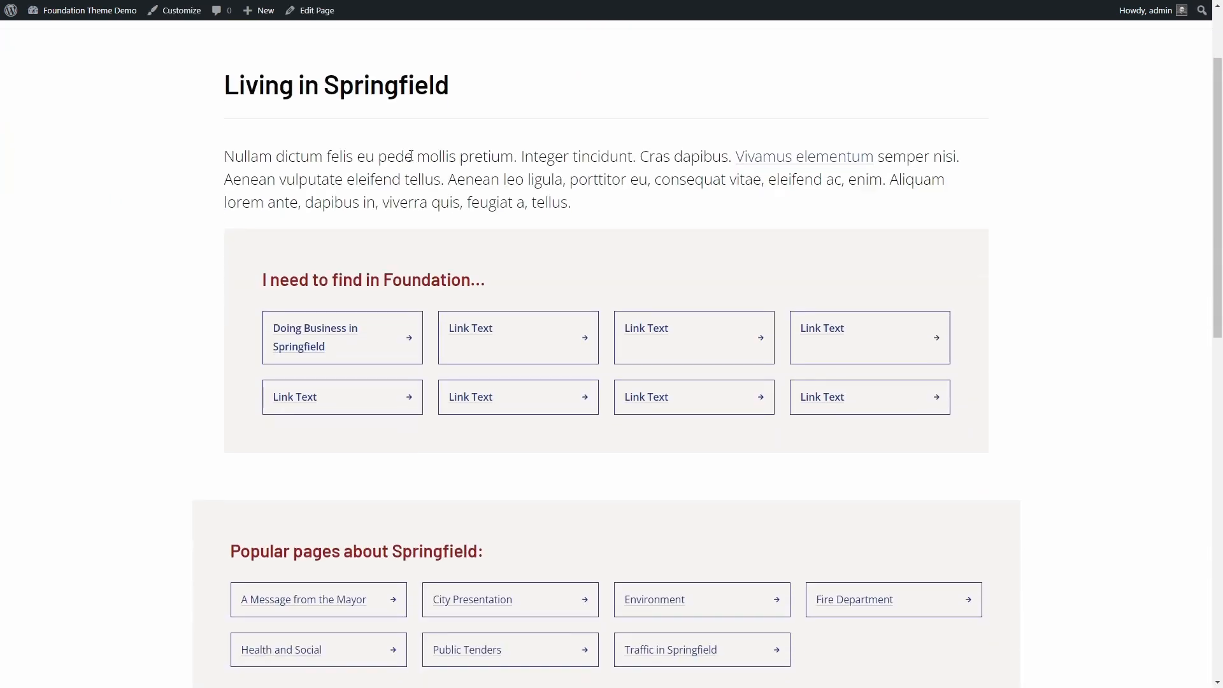
{"action": "scroll", "coordinate": [620, 277], "scroll_direction": "up", "scroll_amount": 3}
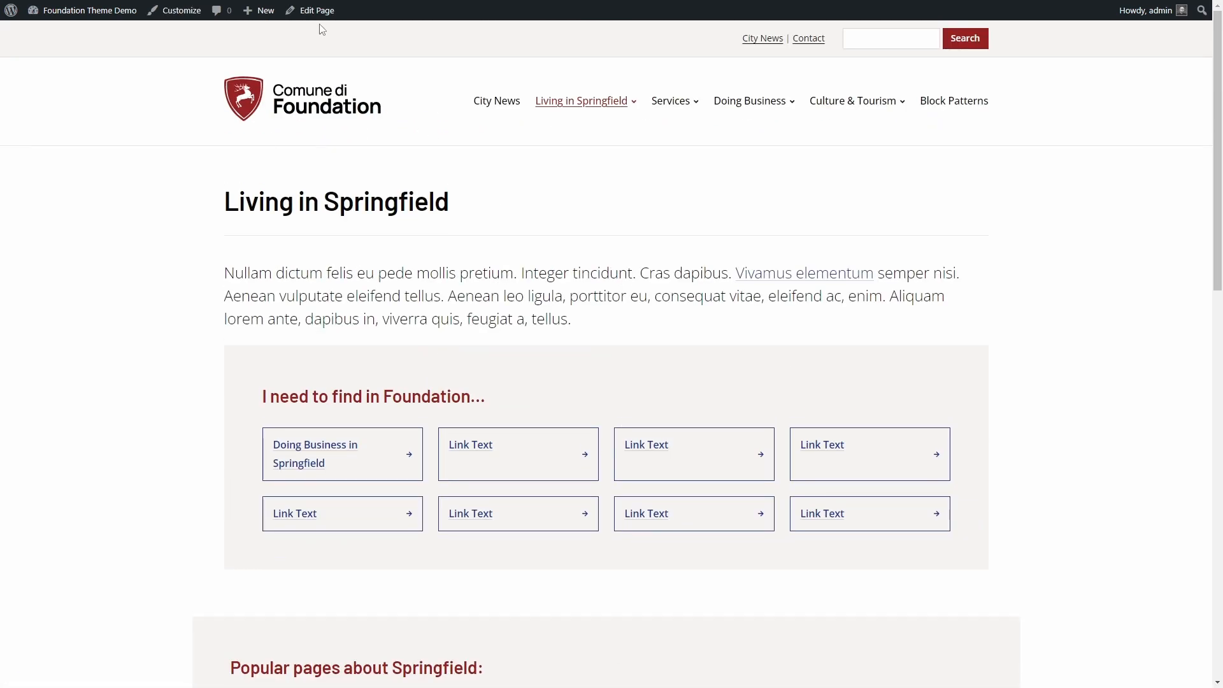
Go to the site's Fire Department page under Living in Springfield and open it for editing
{"action": "mouse_move", "coordinate": [581, 113]}
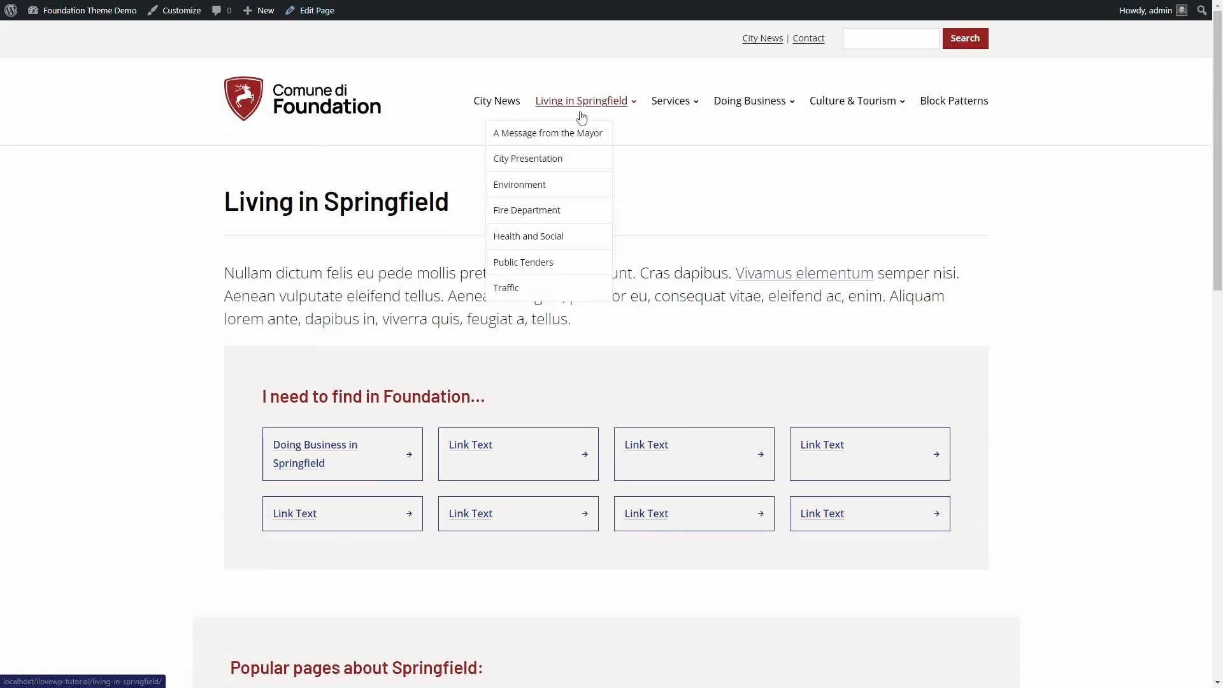
{"action": "left_click", "coordinate": [517, 214]}
{"action": "scroll", "coordinate": [429, 145], "scroll_direction": "down", "scroll_amount": 2}
{"action": "scroll", "coordinate": [391, 100], "scroll_direction": "up", "scroll_amount": 2}
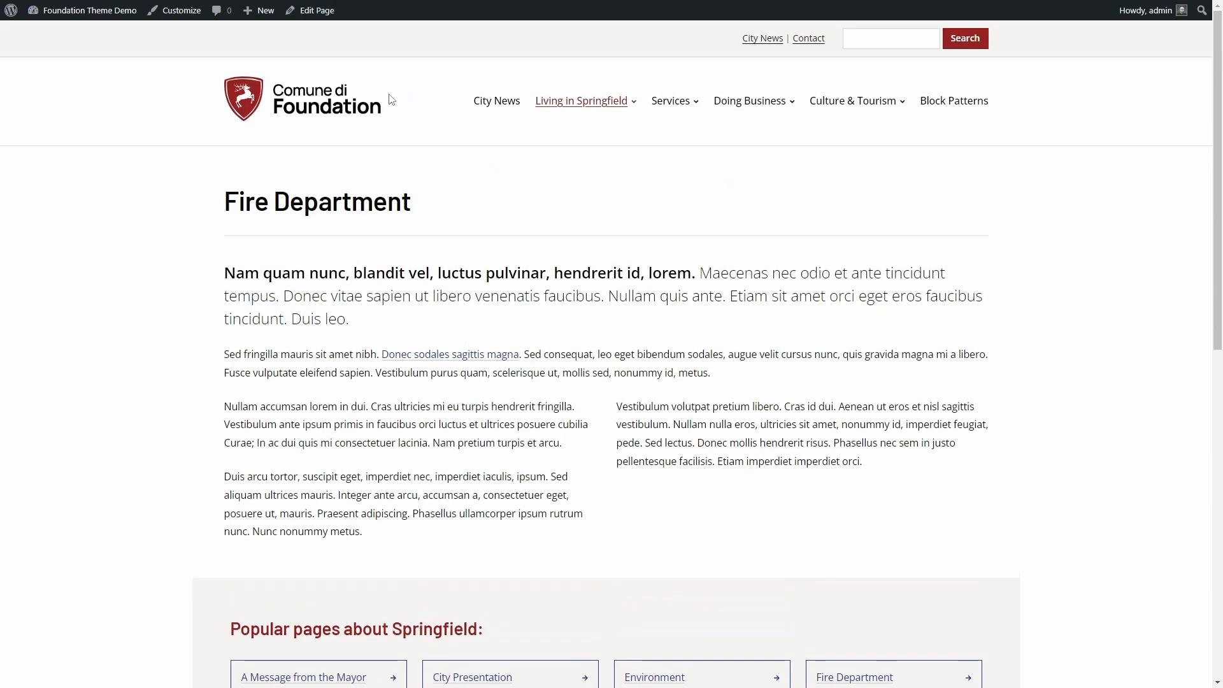
{"action": "left_click", "coordinate": [326, 12]}
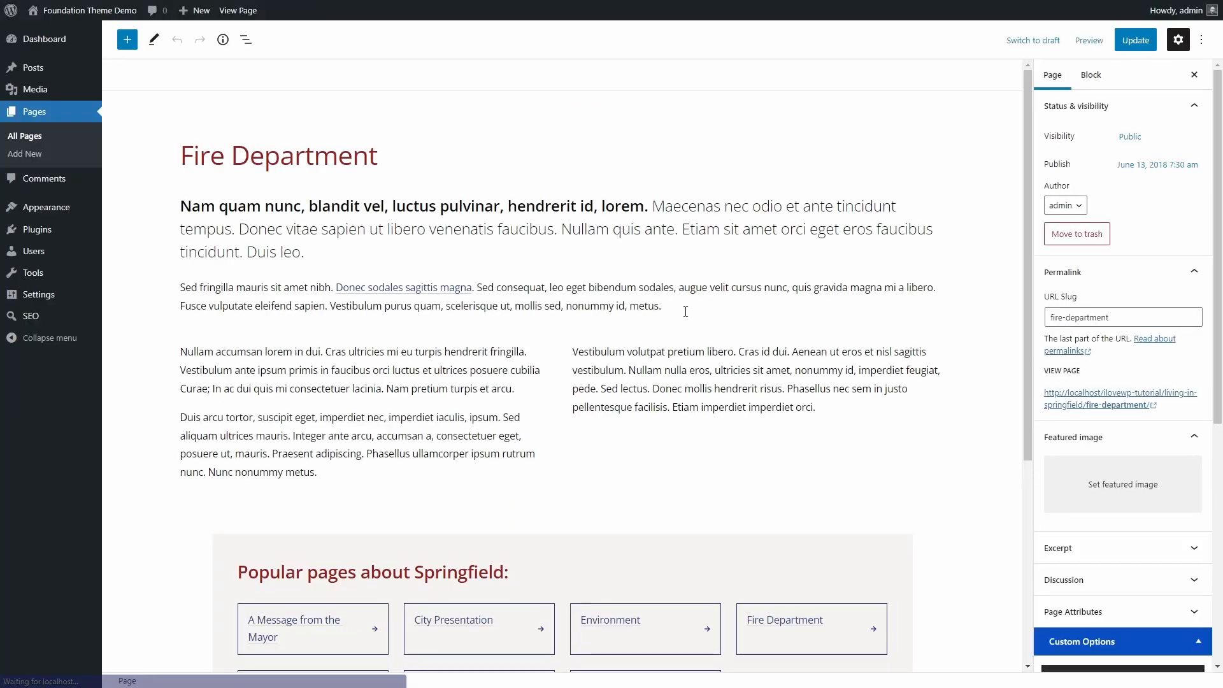
Insert the reusable block "Doing Business Links" above the two-column text on the Fire Department page and update the page
{"action": "left_click", "coordinate": [684, 308]}
{"action": "key", "text": "Return"}
{"action": "left_click", "coordinate": [128, 39]}
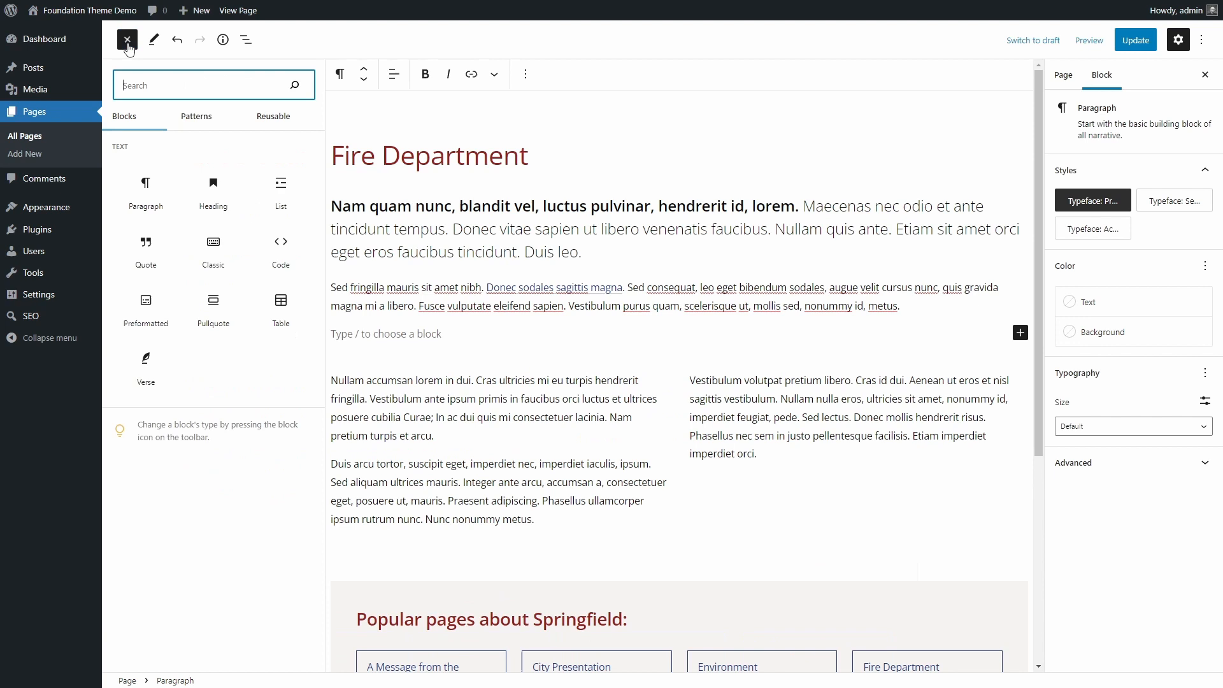
{"action": "left_click", "coordinate": [274, 116]}
{"action": "left_click", "coordinate": [165, 192]}
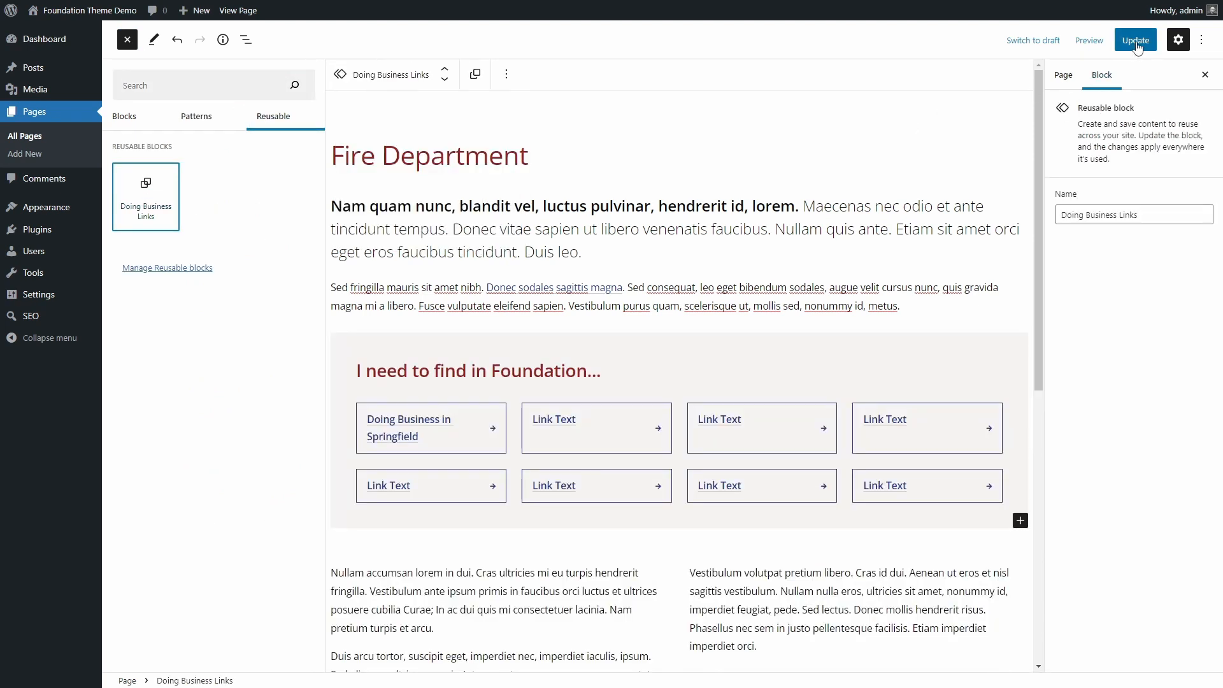
{"action": "left_click", "coordinate": [1137, 47]}
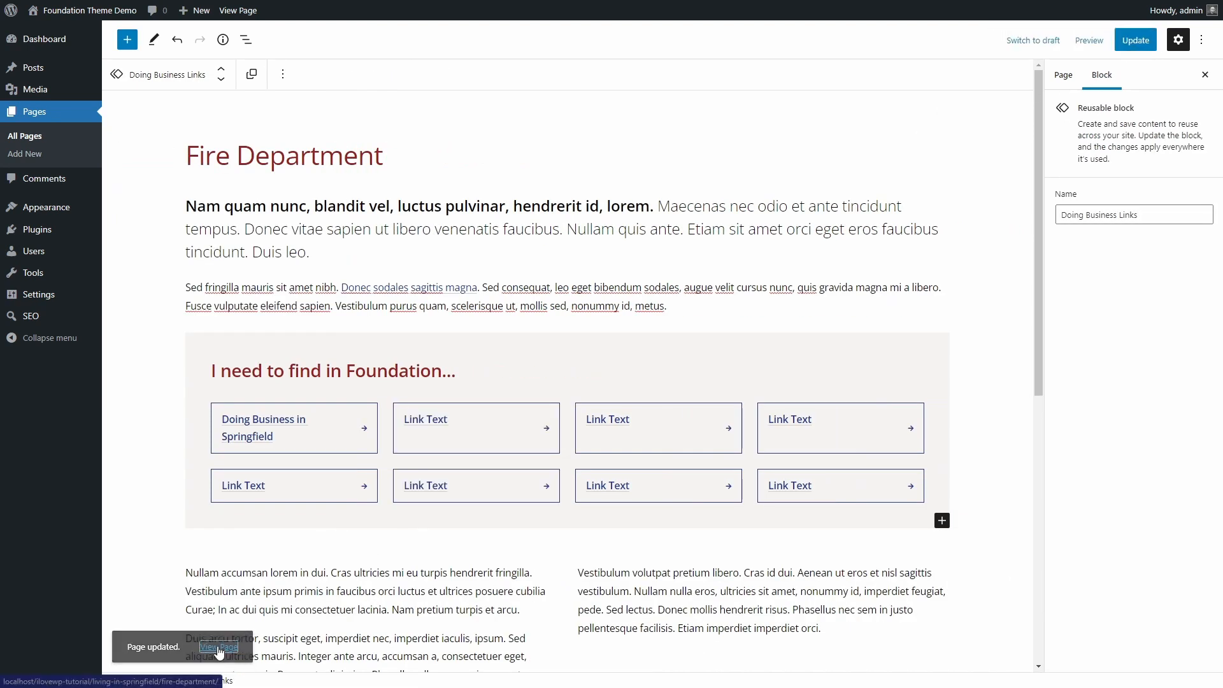
View the published Fire Department page and follow its "Doing Business in Springfield" link
{"action": "left_click", "coordinate": [218, 648]}
{"action": "scroll", "coordinate": [380, 320], "scroll_direction": "down", "scroll_amount": 3}
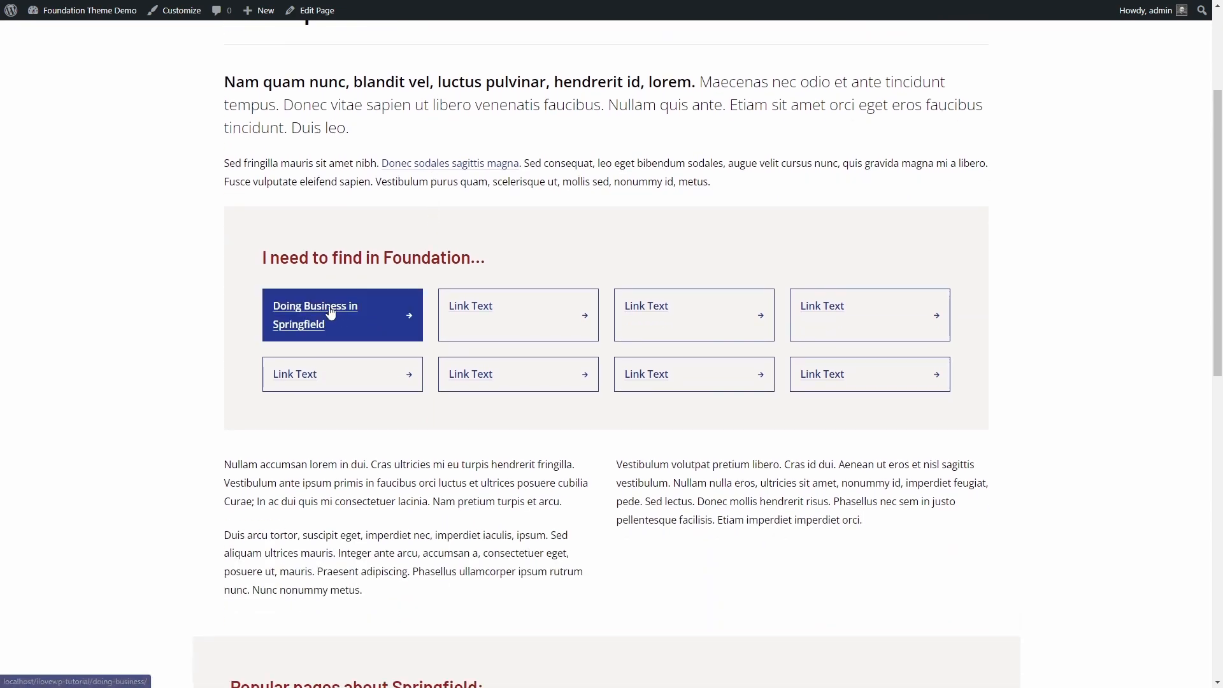
{"action": "left_click", "coordinate": [330, 312]}
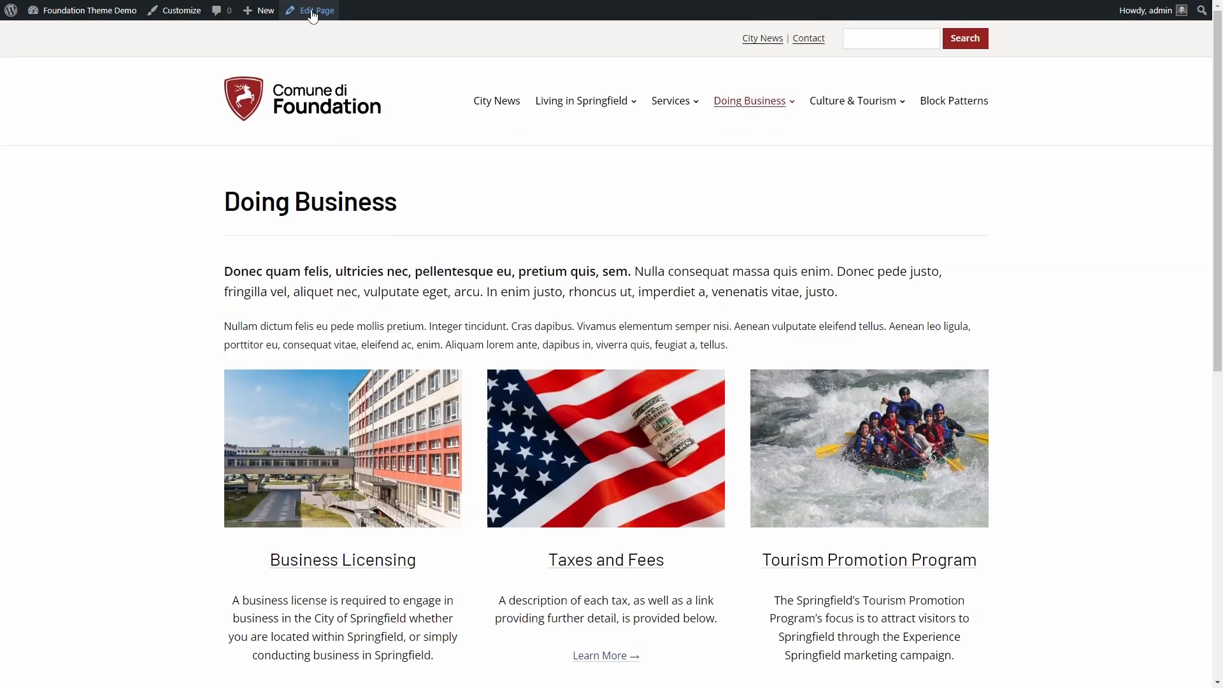
Edit the Doing Business page, insert the reusable block "Doing Business Links" below the three columns, and update the page
{"action": "left_click", "coordinate": [312, 13]}
{"action": "scroll", "coordinate": [519, 210], "scroll_direction": "down", "scroll_amount": 5}
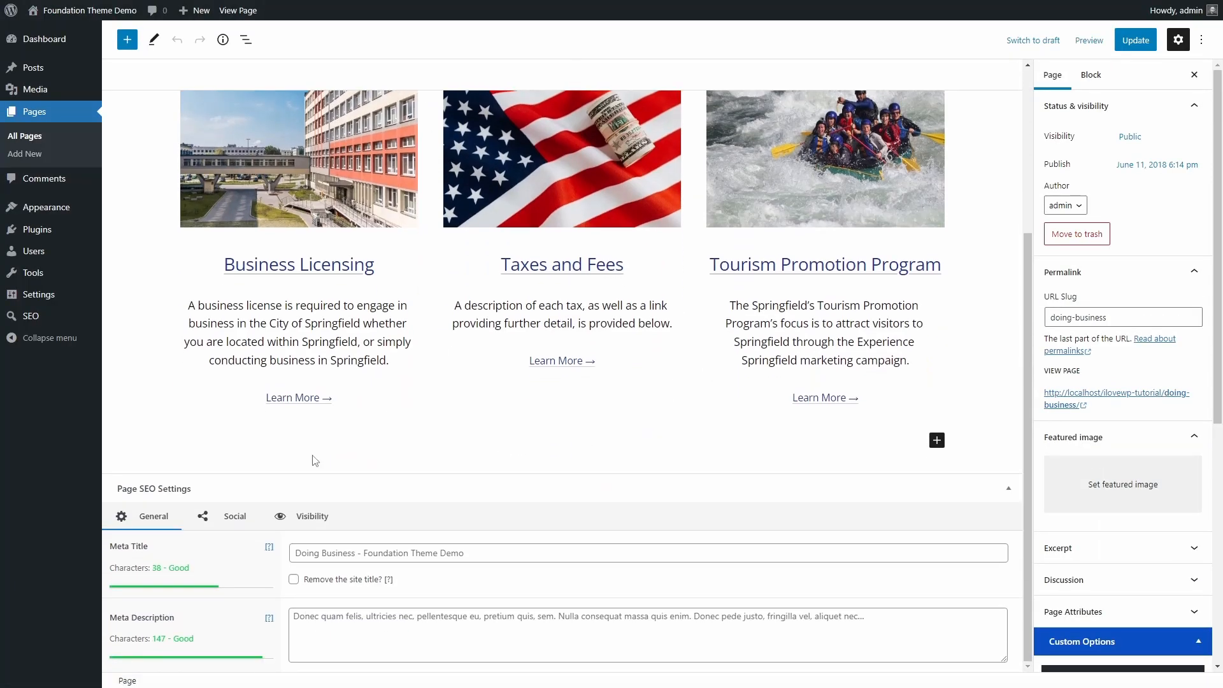
{"action": "left_click", "coordinate": [313, 448]}
{"action": "left_click", "coordinate": [126, 40]}
{"action": "left_click", "coordinate": [273, 116]}
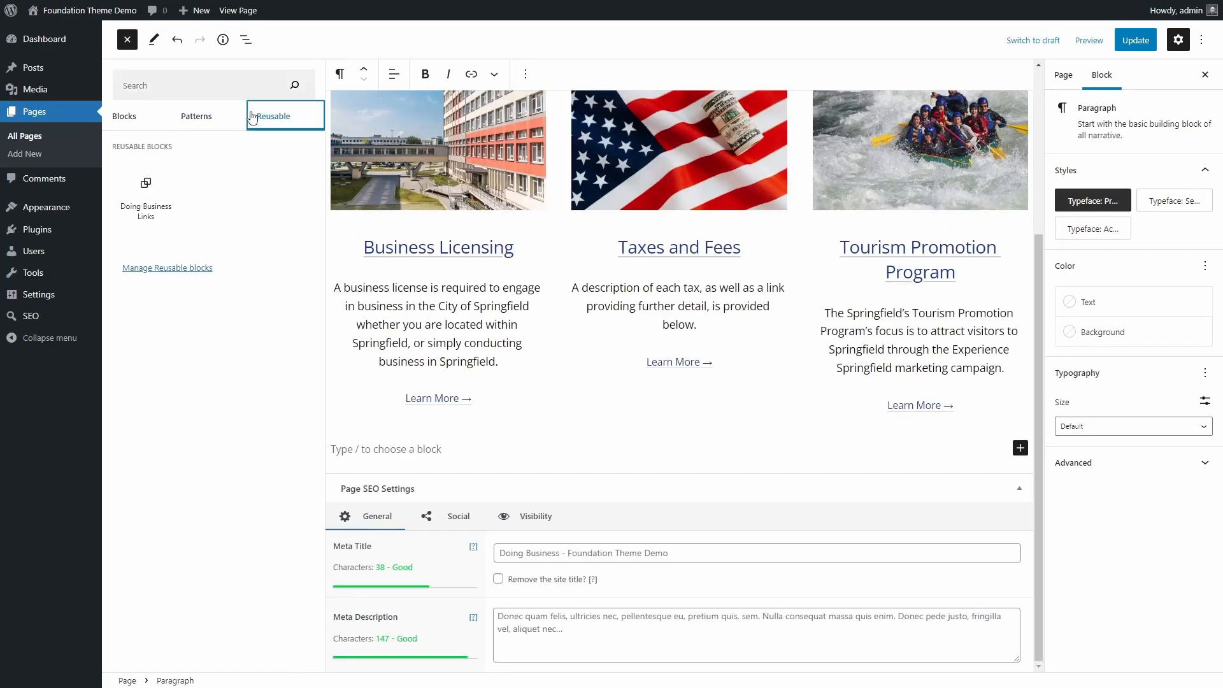
{"action": "left_click", "coordinate": [151, 194]}
{"action": "left_click", "coordinate": [1134, 42]}
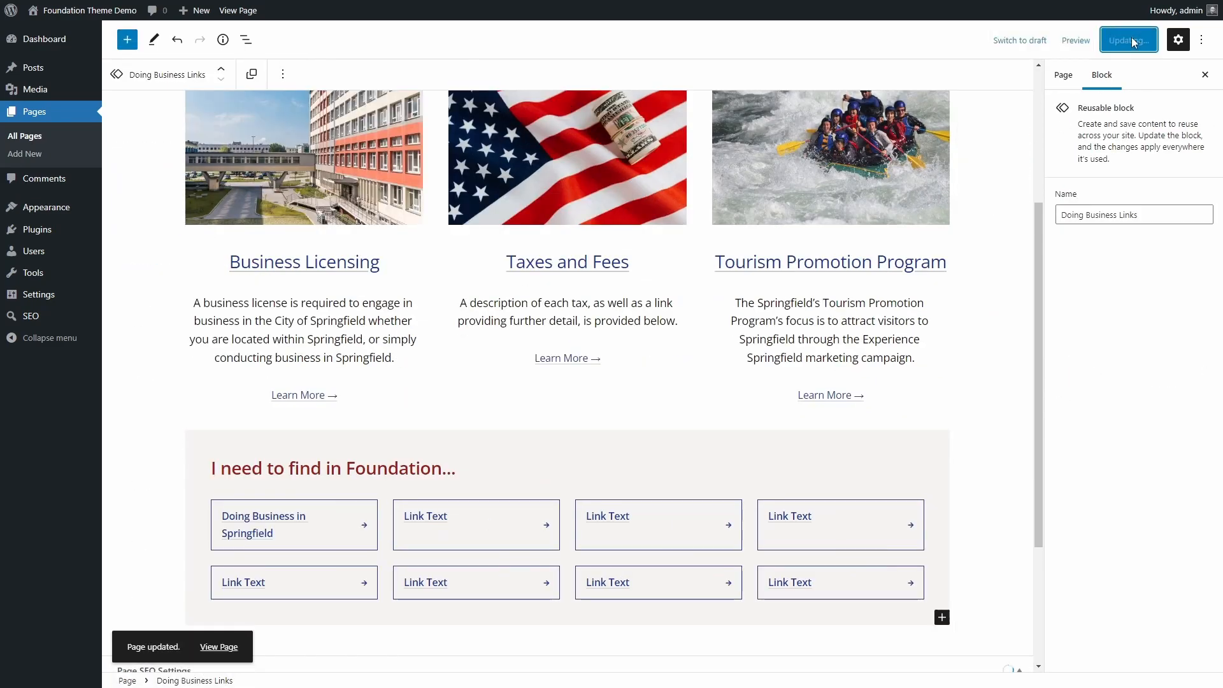
View the published Doing Business page and check the links group below the three columns
{"action": "left_click", "coordinate": [219, 647]}
{"action": "scroll", "coordinate": [502, 346], "scroll_direction": "down", "scroll_amount": 5}
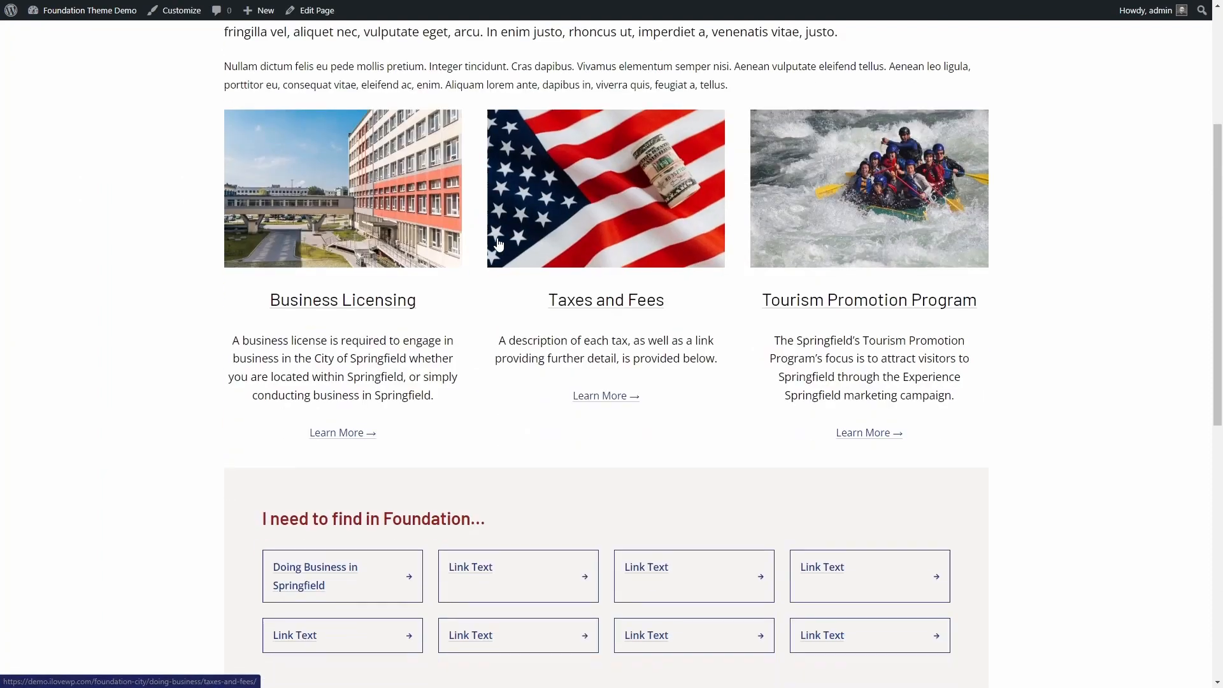
{"action": "scroll", "coordinate": [518, 424], "scroll_direction": "up", "scroll_amount": 6}
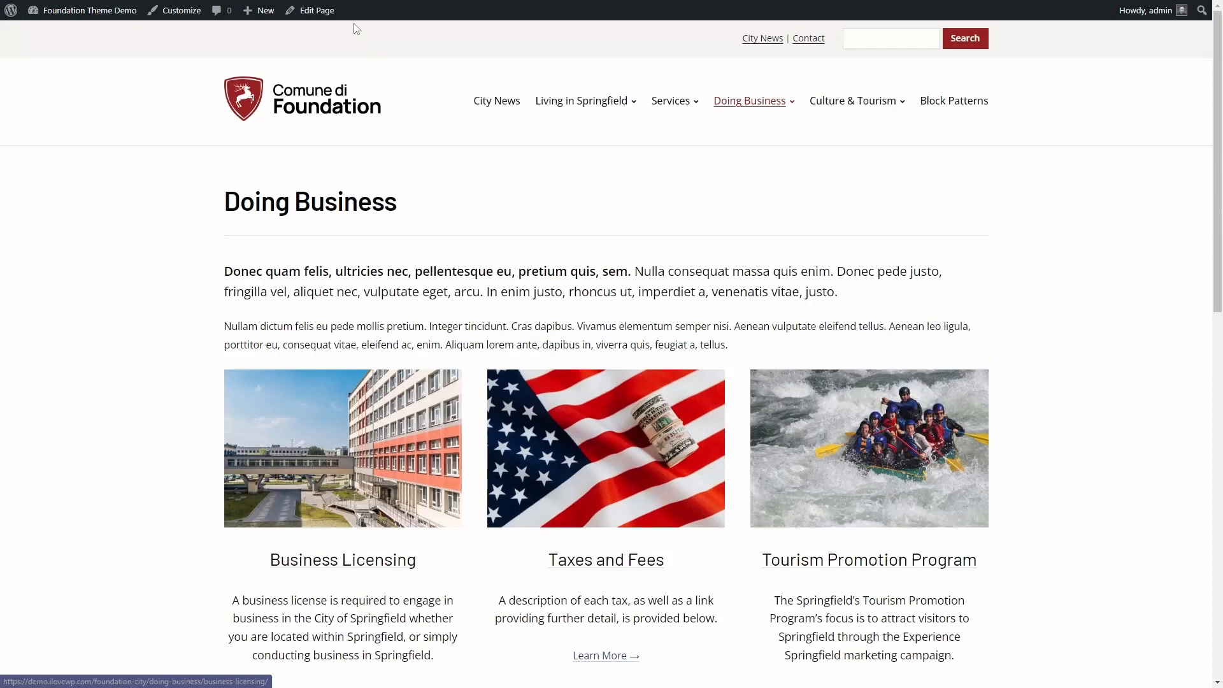
In the Doing Business page's reusable block, change the second link's text to "Taxes and Fees" and point it to the Taxes and Fees page
{"action": "left_click", "coordinate": [325, 13]}
{"action": "scroll", "coordinate": [468, 374], "scroll_direction": "down", "scroll_amount": 6}
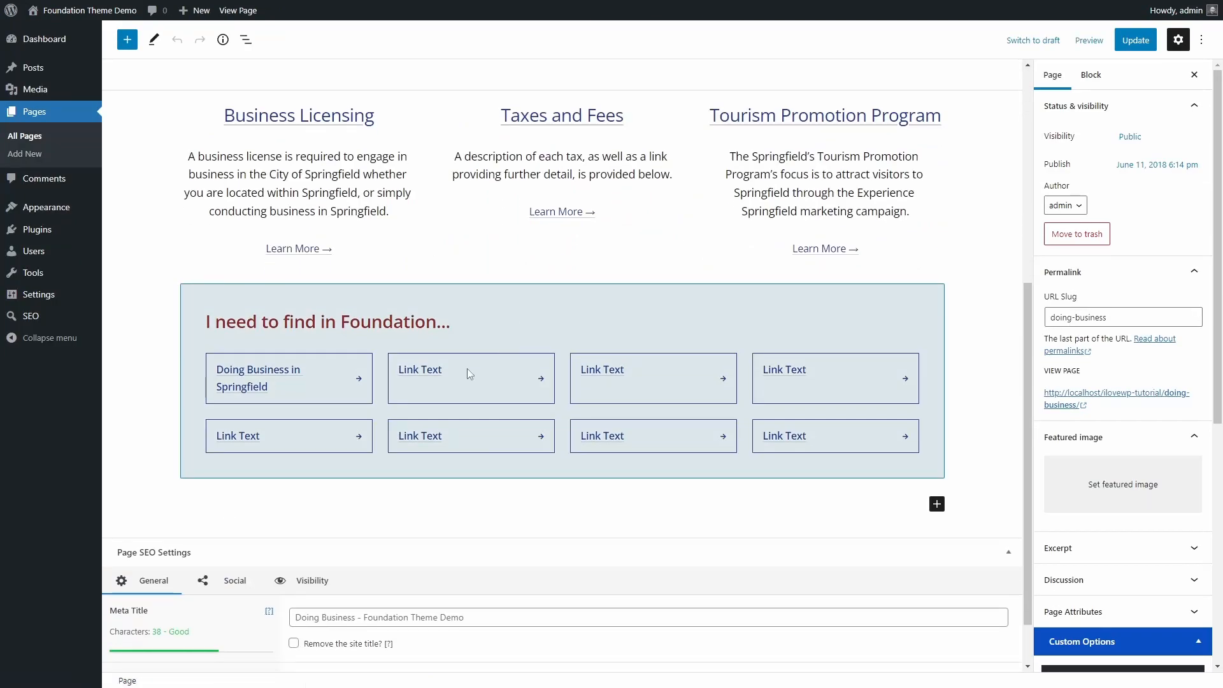
{"action": "left_click", "coordinate": [446, 374]}
{"action": "left_click", "coordinate": [446, 374]}
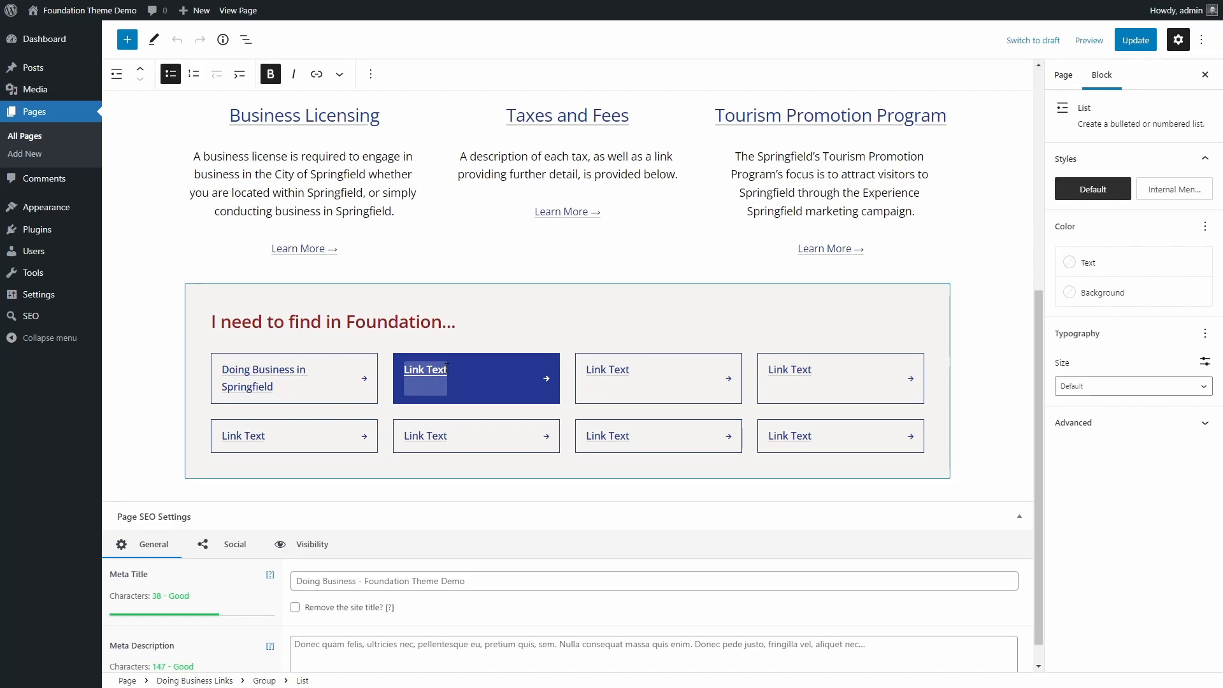
{"action": "type", "text": "Taxes and Fees"}
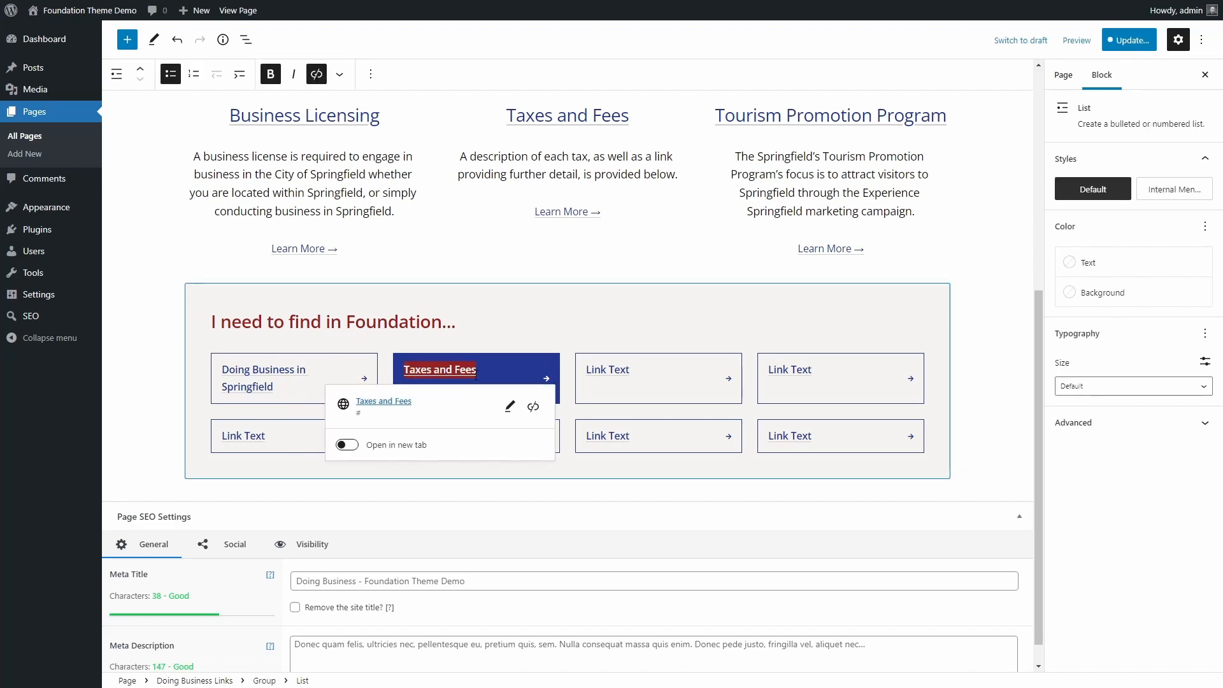
{"action": "left_click", "coordinate": [509, 405]}
{"action": "type", "text": "t"}
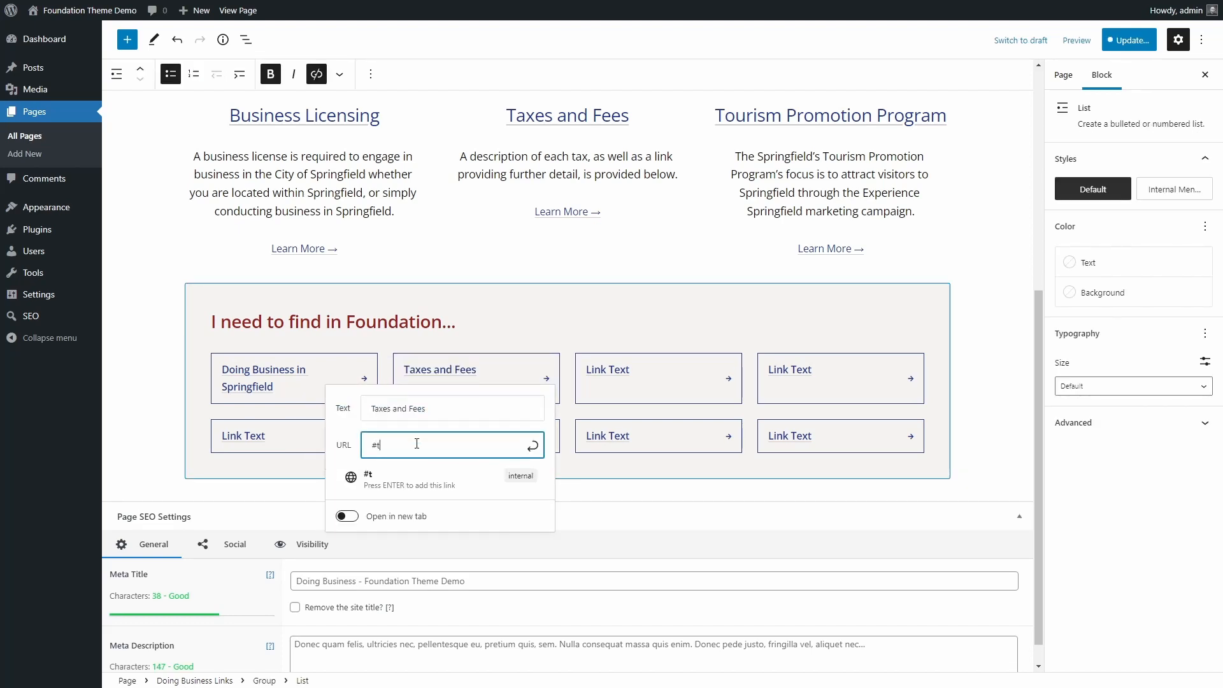
{"action": "type", "text": "axes"}
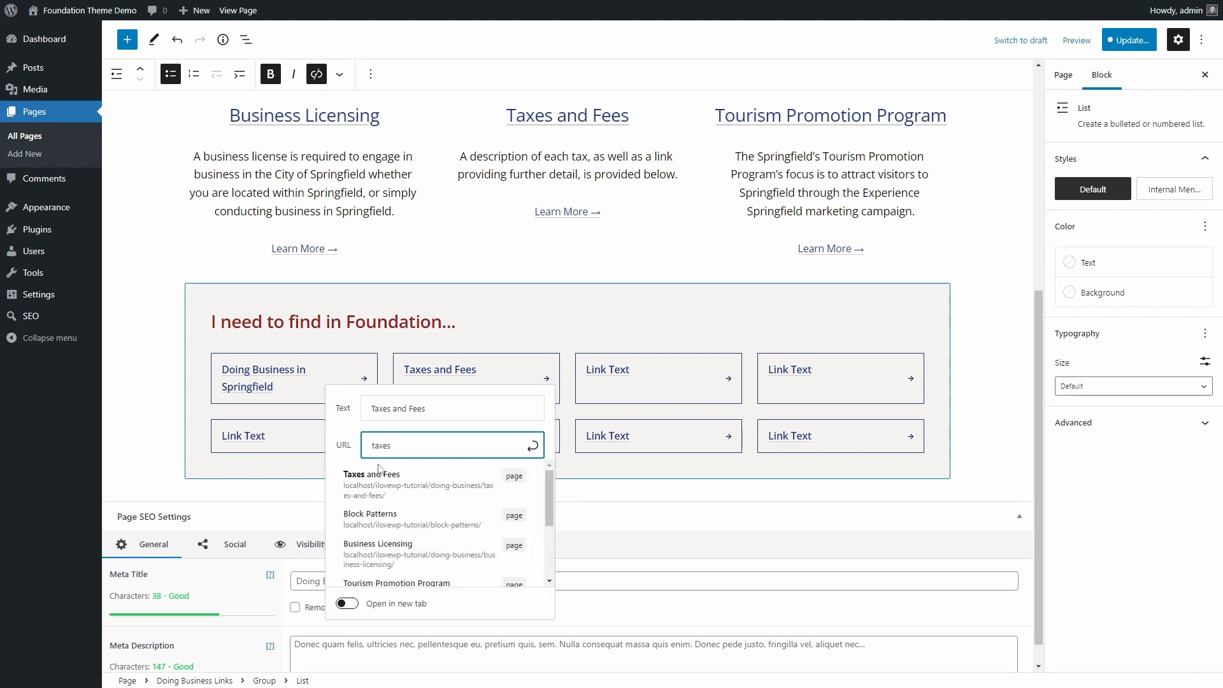
{"action": "left_click", "coordinate": [375, 479]}
Change the reusable block's third link text to "Tourism Promotion Program" and set its link destination
{"action": "triple_click", "coordinate": [663, 369]}
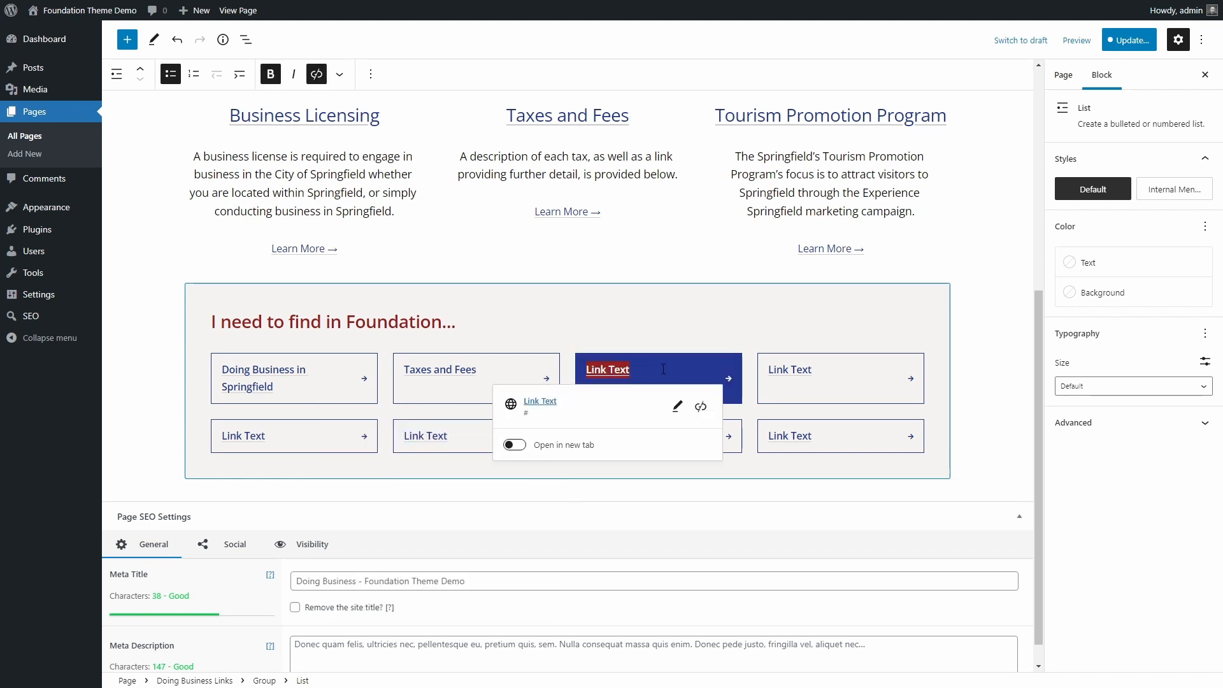
{"action": "type", "text": "Tourism Promotion Program"}
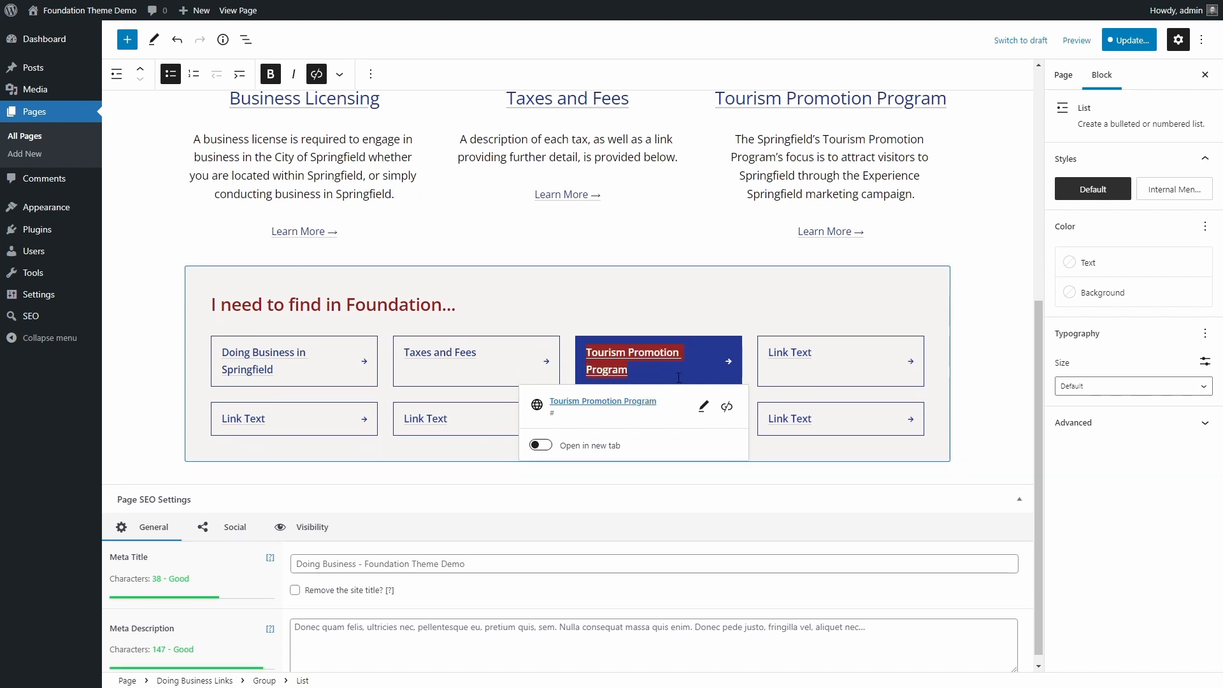
{"action": "left_click", "coordinate": [702, 405]}
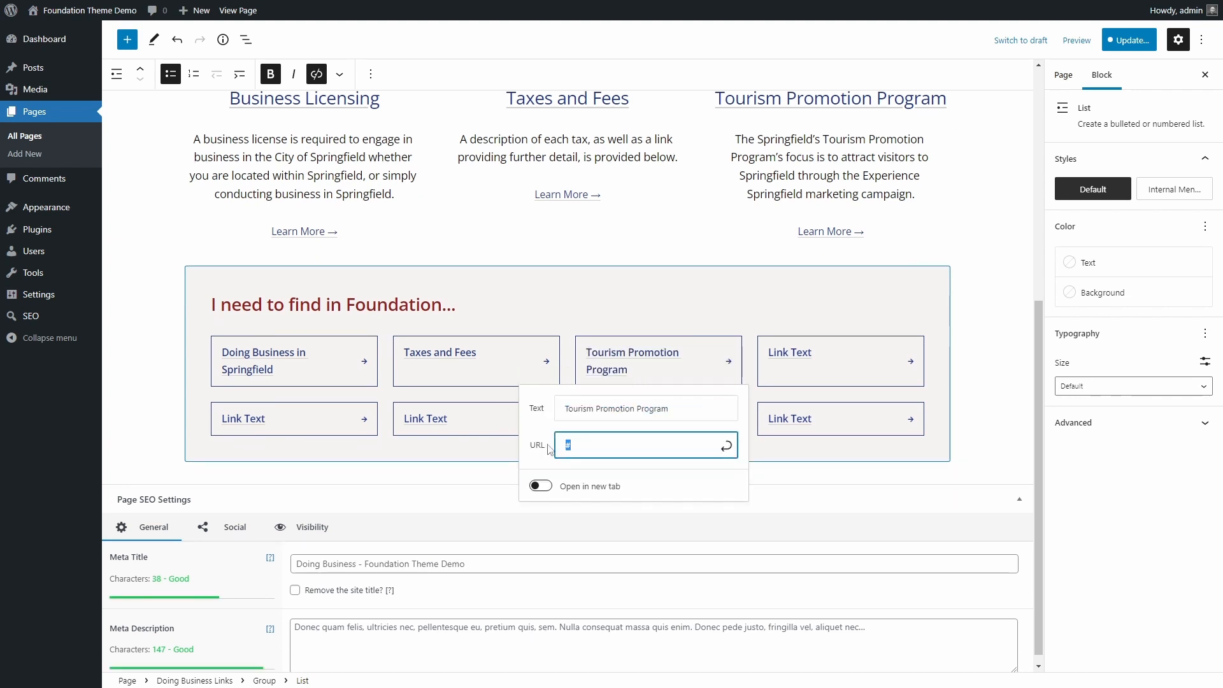
{"action": "left_click", "coordinate": [573, 476]}
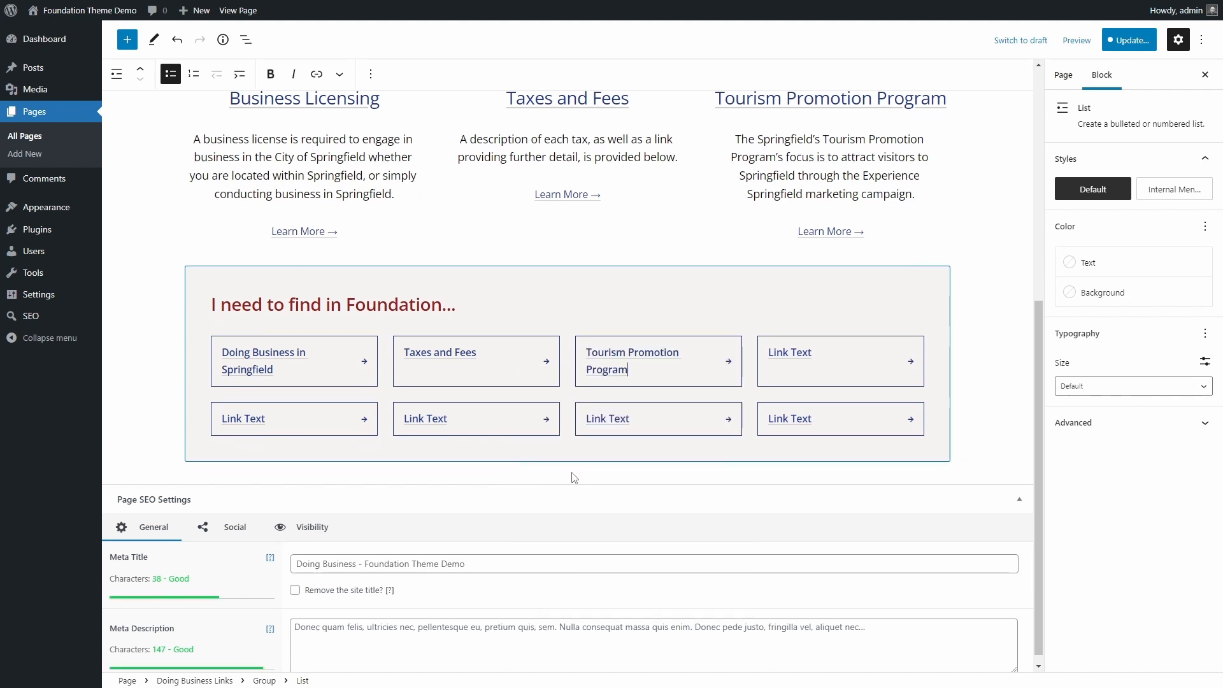
Save the Doing Business page together with the edited reusable block and view the published page
{"action": "left_click", "coordinate": [1132, 40]}
{"action": "left_click", "coordinate": [1089, 45]}
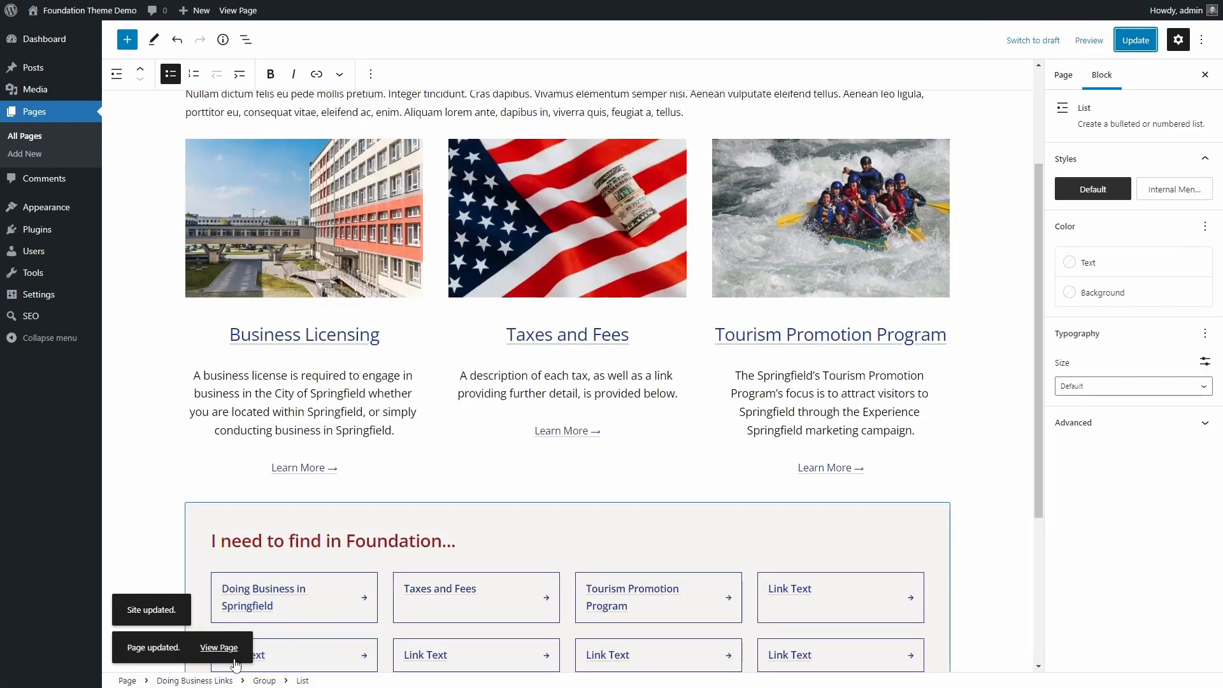
{"action": "left_click", "coordinate": [219, 647]}
{"action": "scroll", "coordinate": [645, 216], "scroll_direction": "down", "scroll_amount": 5}
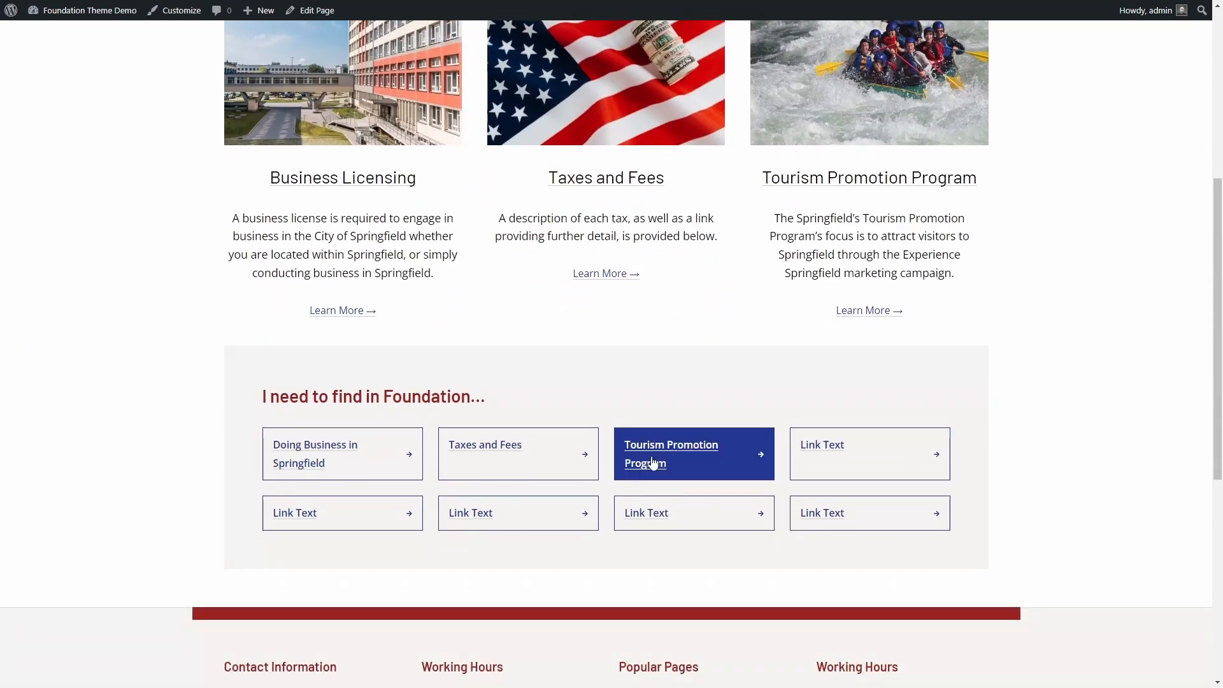
Follow the "Taxes and Fees" link in the links group and look through the page it opens
{"action": "left_click", "coordinate": [503, 447]}
{"action": "scroll", "coordinate": [501, 446], "scroll_direction": "down", "scroll_amount": 12}
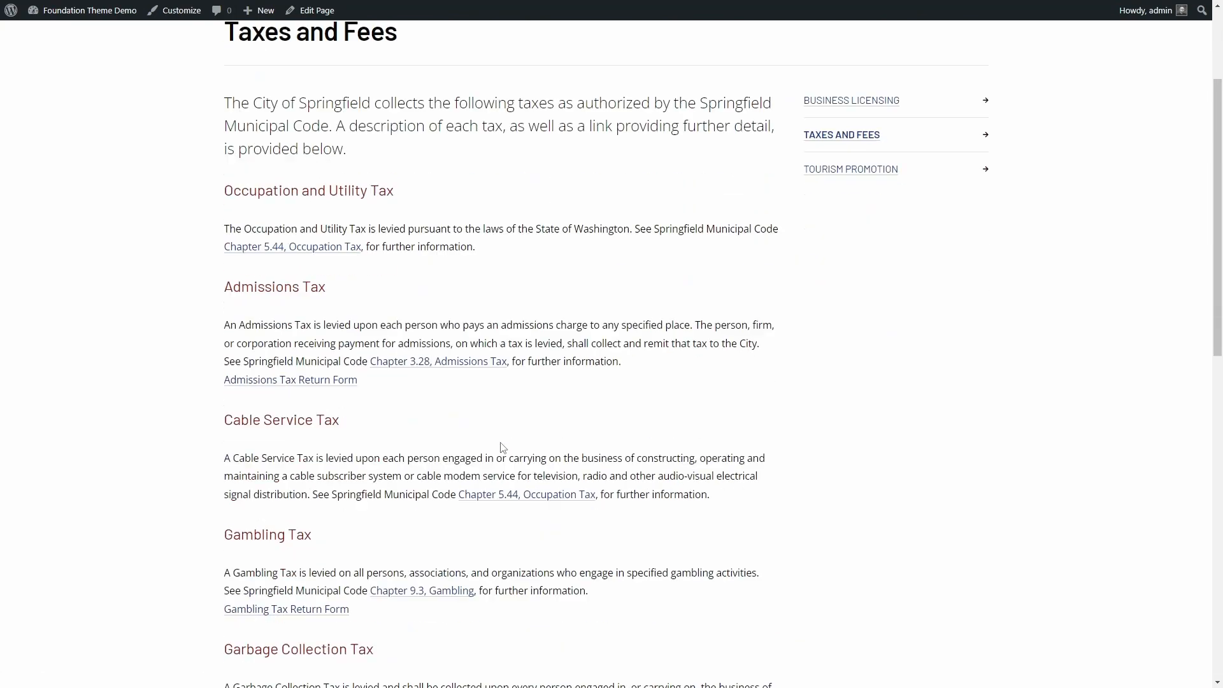
{"action": "scroll", "coordinate": [503, 443], "scroll_direction": "up", "scroll_amount": 12}
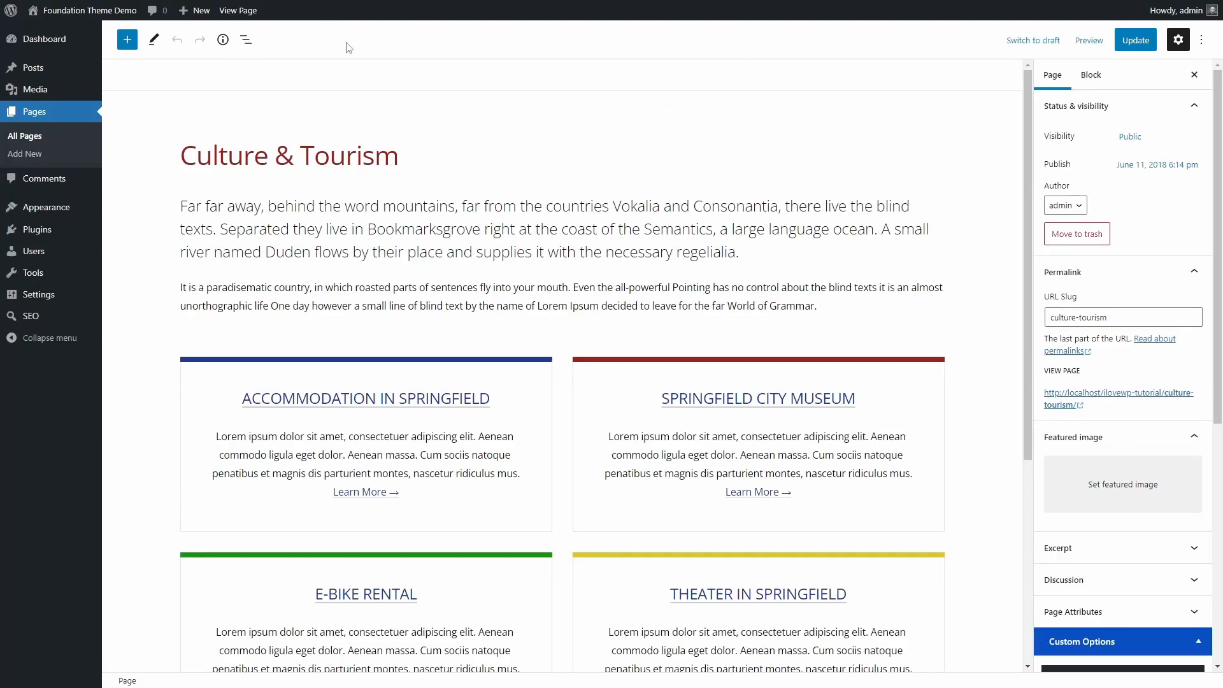
Add an empty paragraph below the Culture & Tourism page's intro and turn it into a reusable block named "Empty Reusable Block"
{"action": "left_click", "coordinate": [763, 253]}
{"action": "key", "text": "Return"}
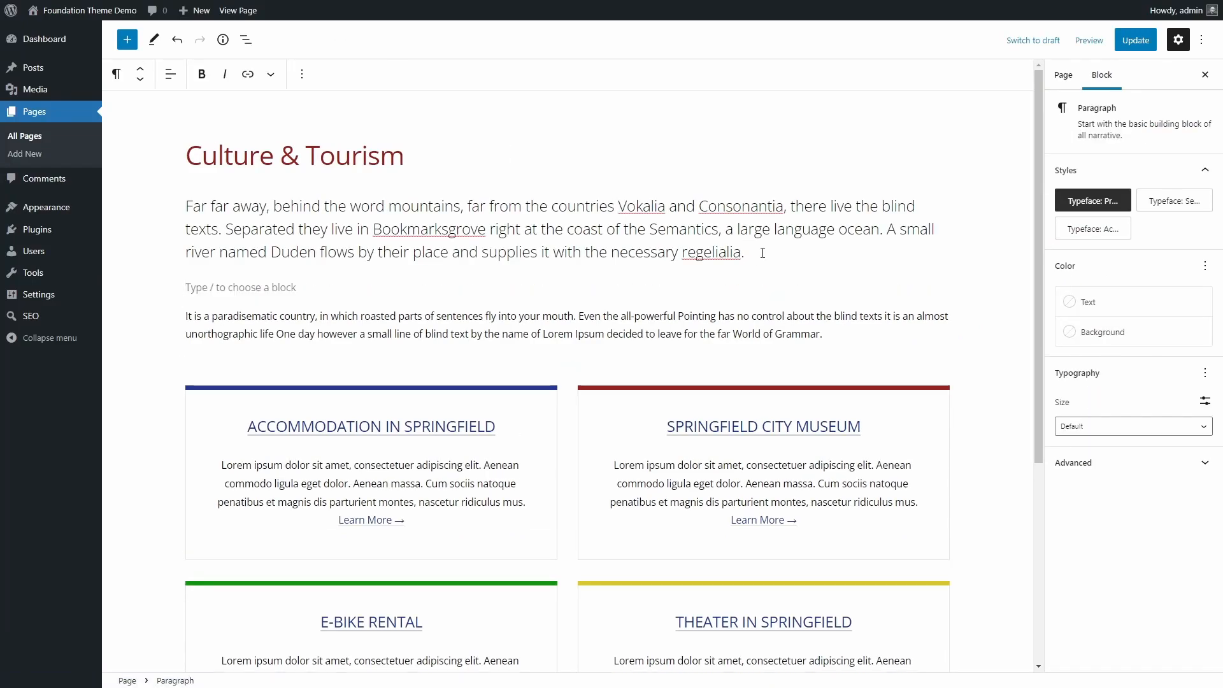
{"action": "left_click", "coordinate": [301, 74]}
{"action": "left_click", "coordinate": [356, 309]}
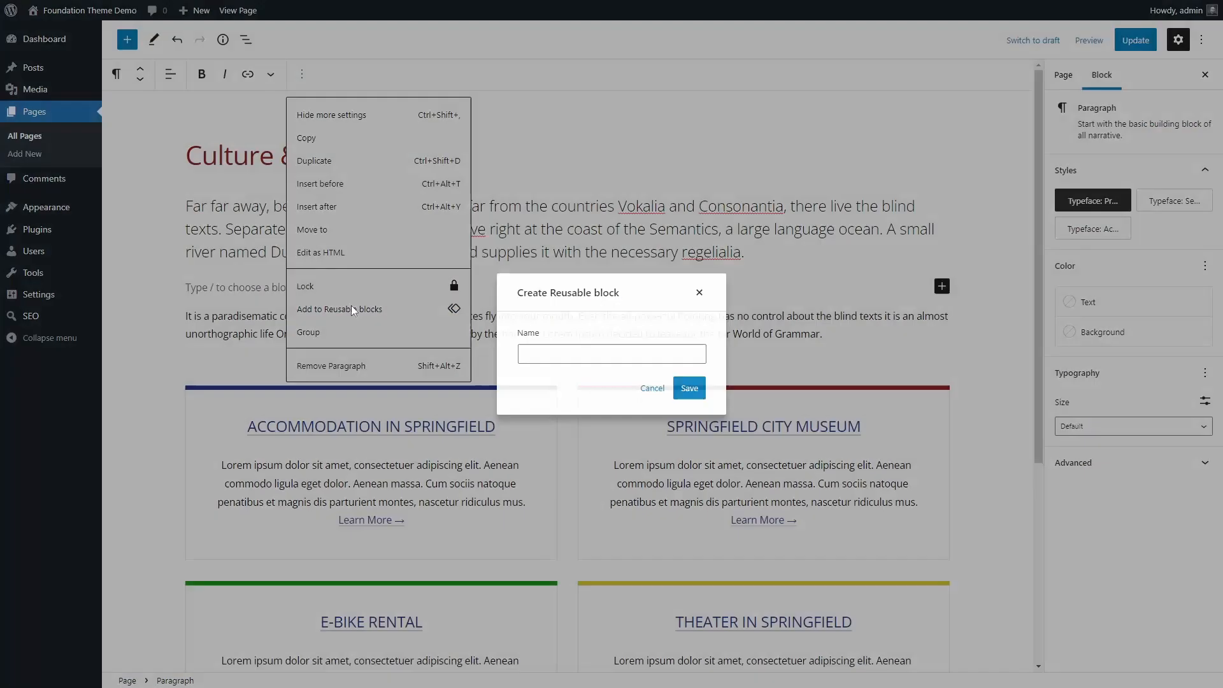
{"action": "type", "text": "Empty Reusable Block"}
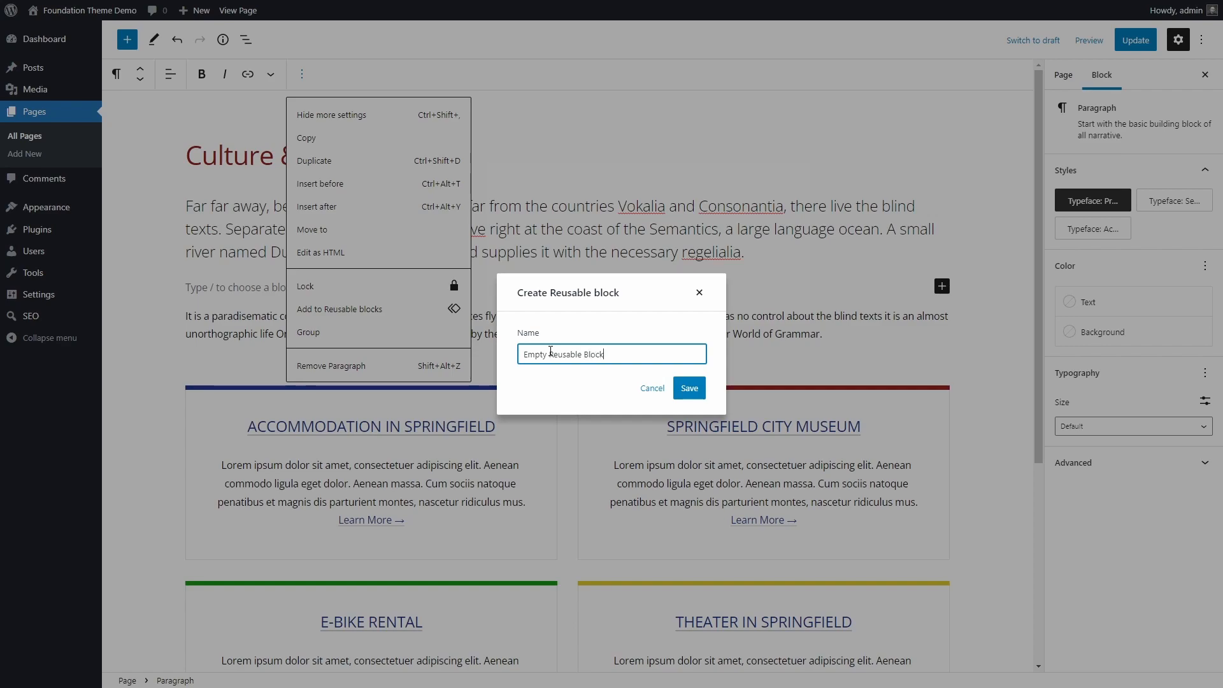
{"action": "left_click", "coordinate": [689, 388]}
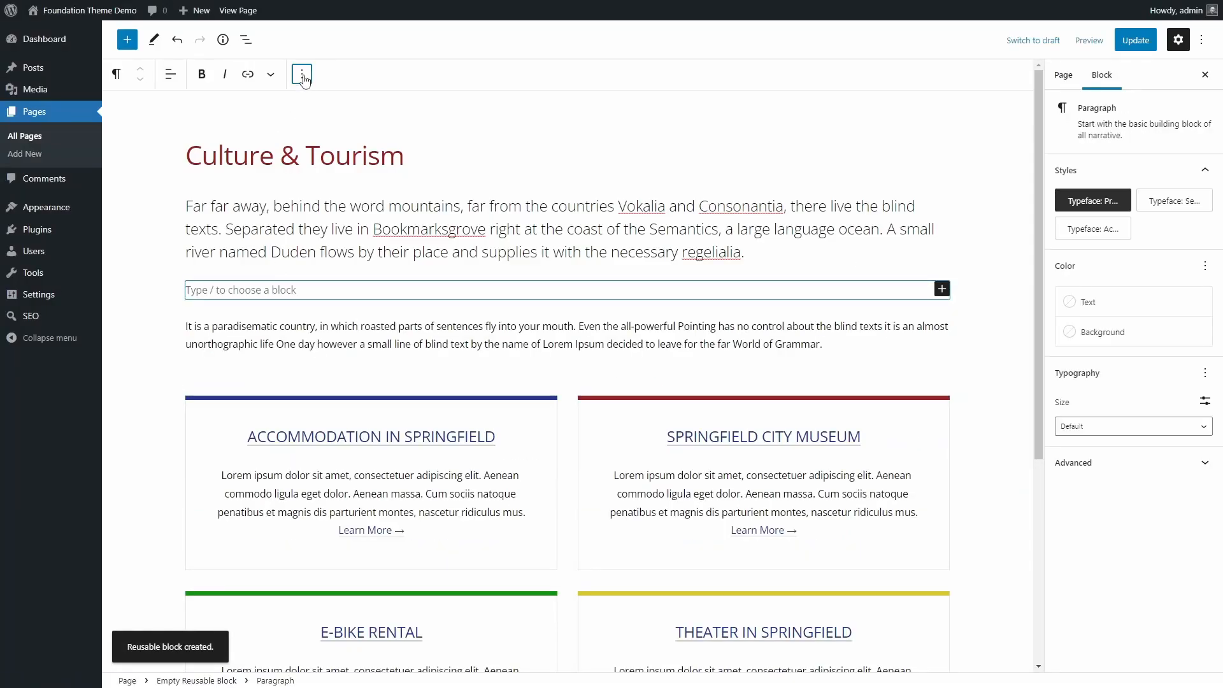
Remove the empty paragraph inside "Empty Reusable Block" and save both the page and the reusable block
{"action": "left_click", "coordinate": [302, 74]}
{"action": "left_click", "coordinate": [339, 388]}
{"action": "left_click", "coordinate": [246, 39]}
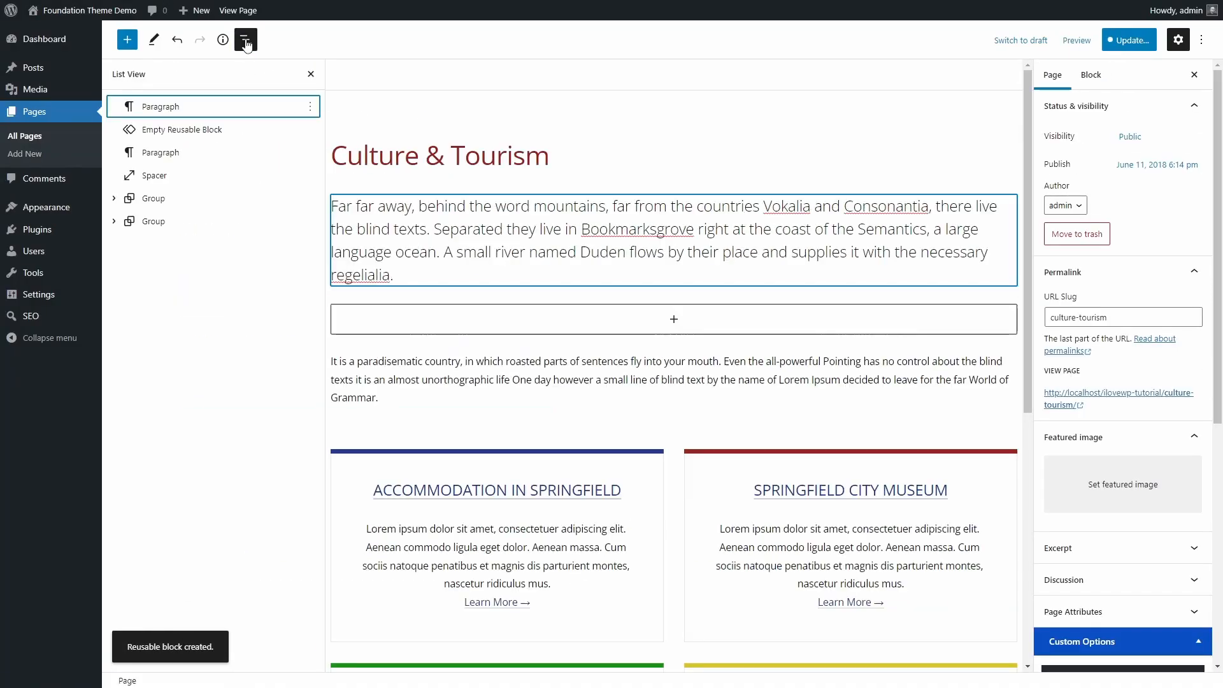
{"action": "left_click", "coordinate": [167, 132]}
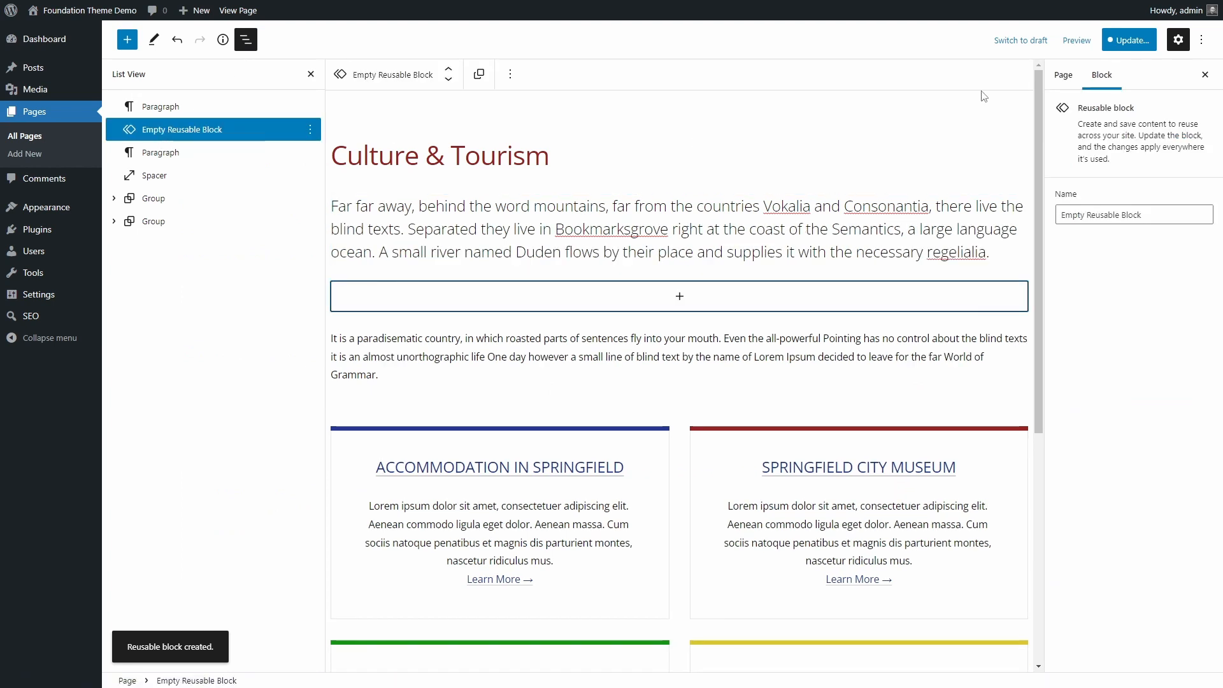
{"action": "left_click", "coordinate": [1129, 40]}
{"action": "left_click", "coordinate": [1112, 40]}
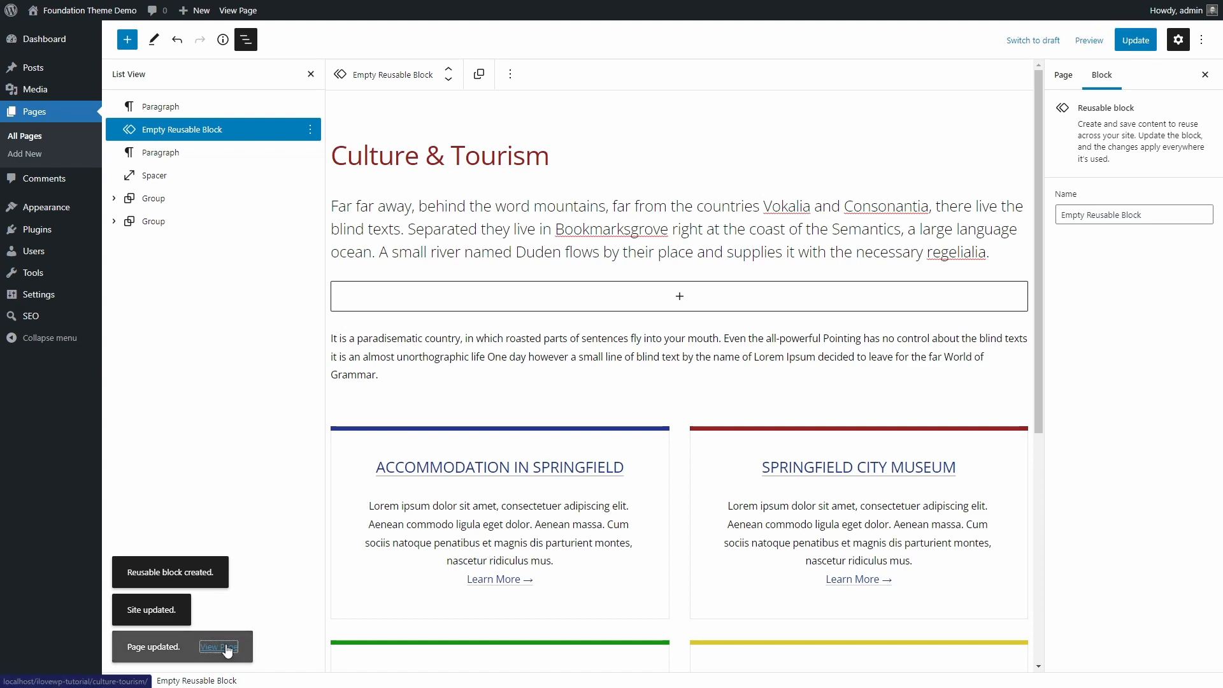
View the published Culture & Tourism page and inspect the HTML markup around its intro paragraph
{"action": "left_click", "coordinate": [223, 647]}
{"action": "right_click", "coordinate": [739, 323]}
{"action": "left_click", "coordinate": [777, 566]}
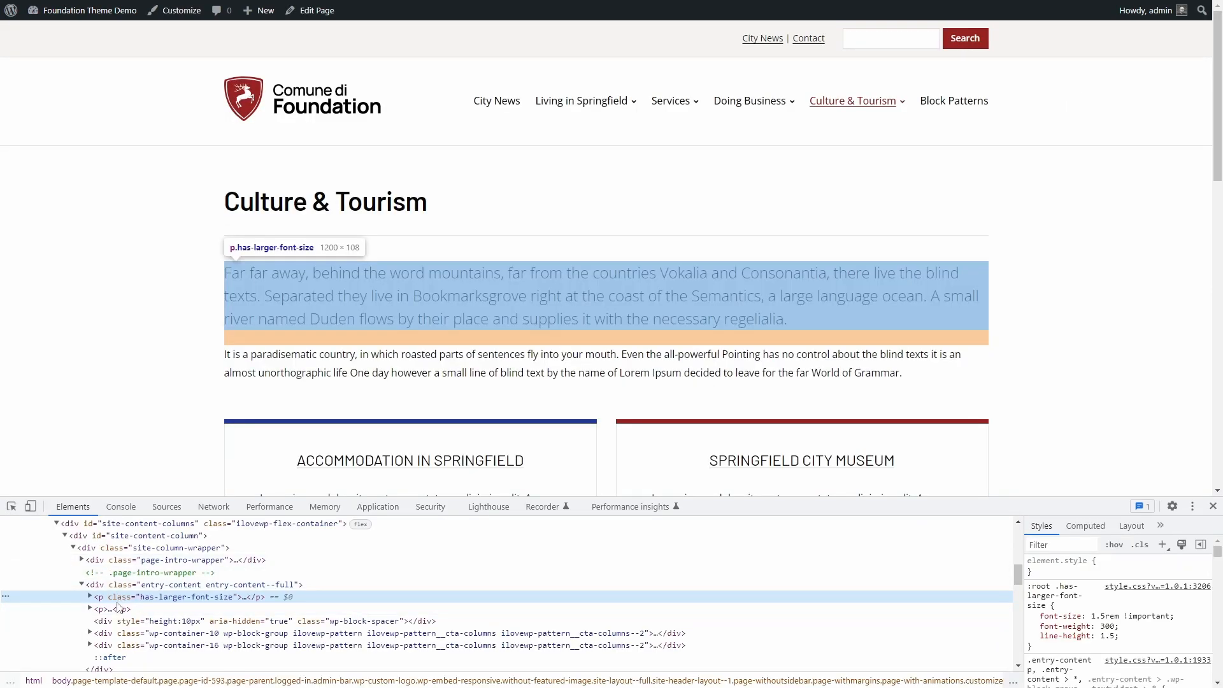
{"action": "left_click", "coordinate": [1212, 507]}
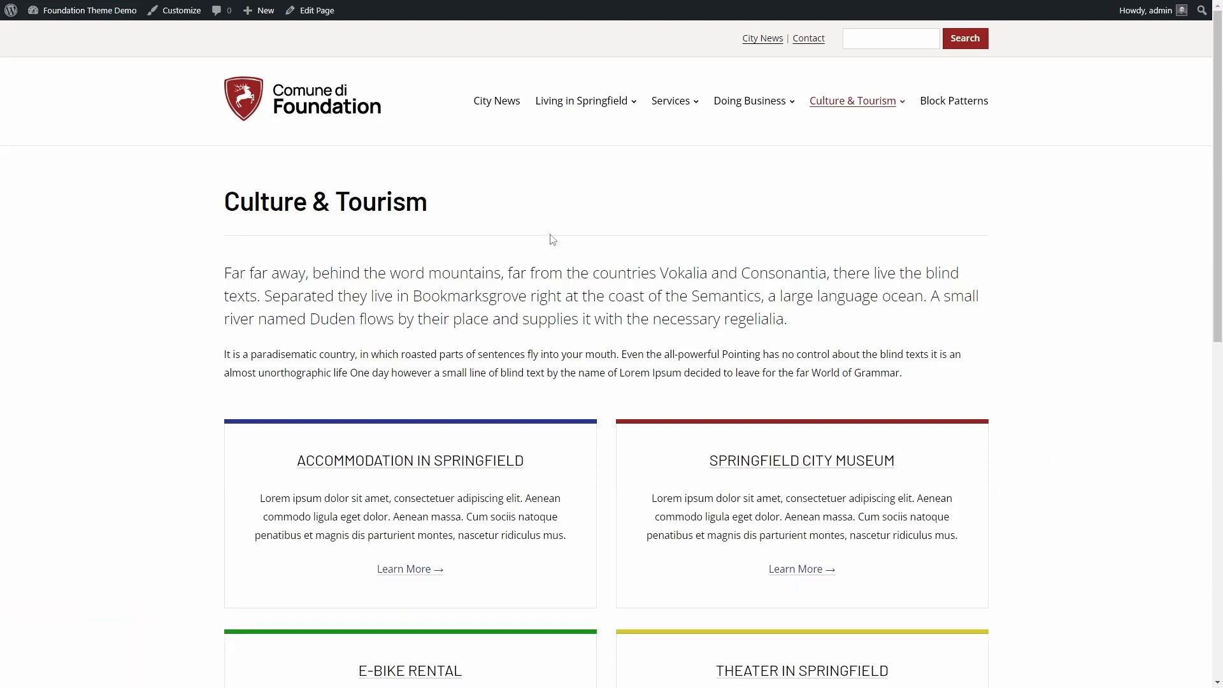
Reopen the page for editing and add a paragraph below the intro reading "Follow me on Social Media: Facebook, Twitter, Instagram."
{"action": "left_click", "coordinate": [309, 10]}
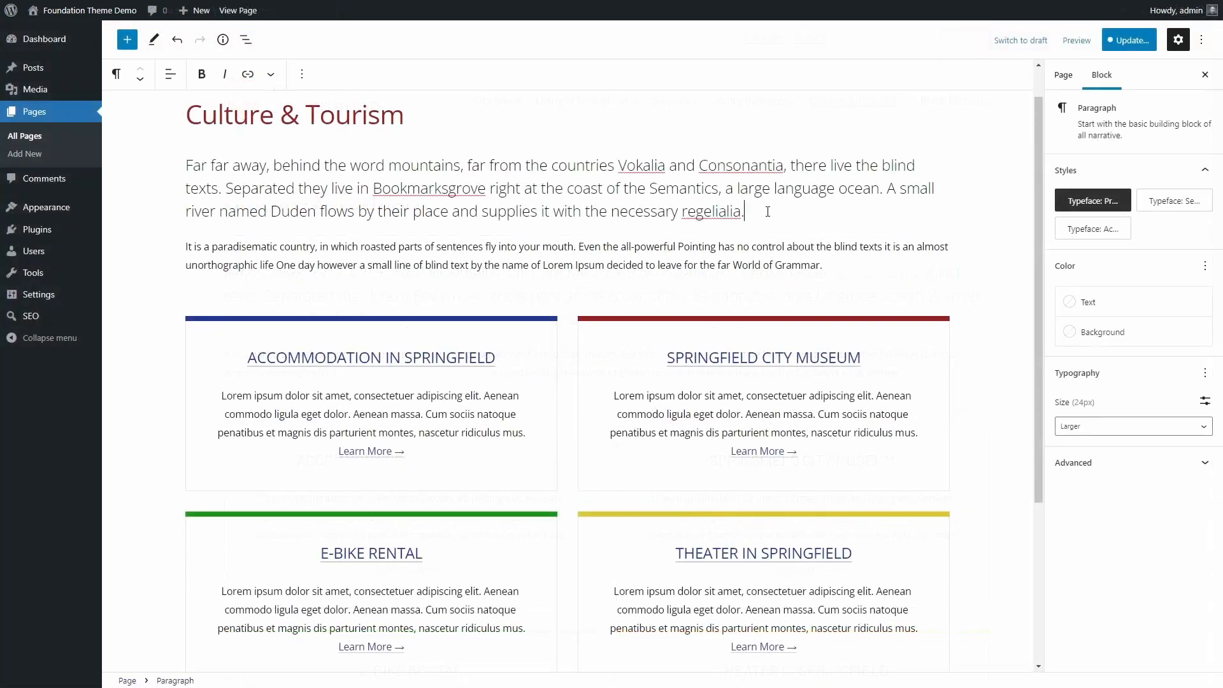
{"action": "key", "text": "Return"}
{"action": "type", "text": "Follow me on Social Media: Facebook, Twitter, Instagram."}
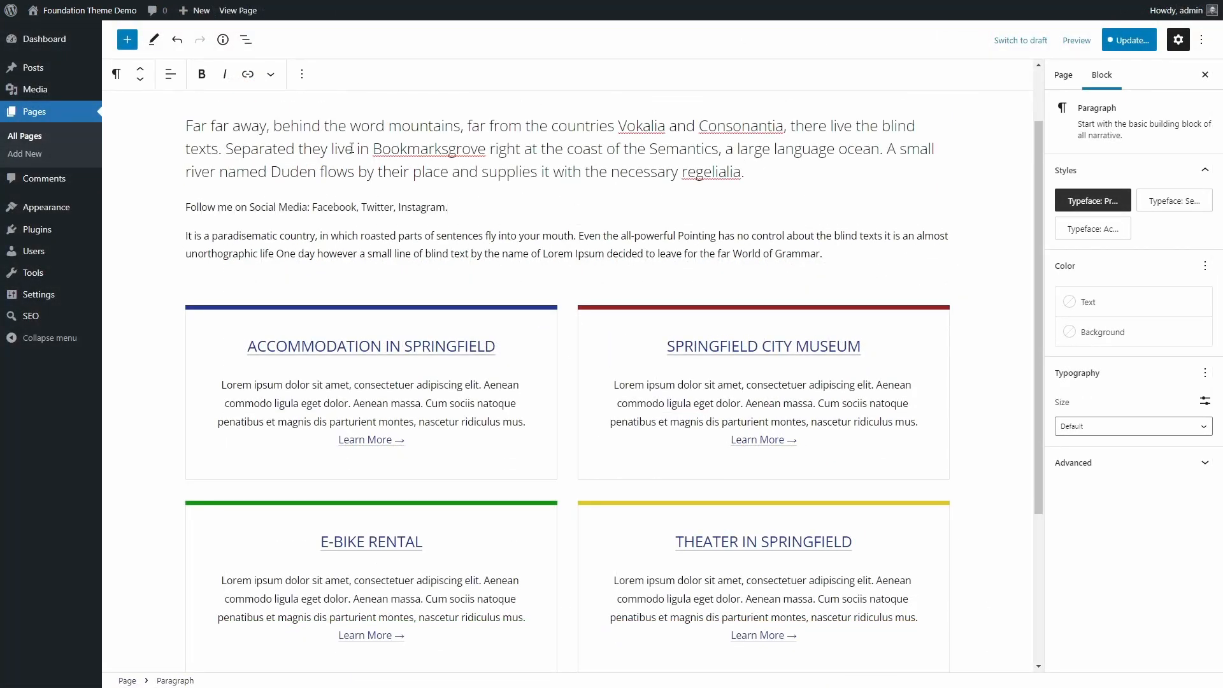
Turn the social media paragraph into a reusable block named "Social Media Links" and save the page
{"action": "left_click", "coordinate": [302, 75]}
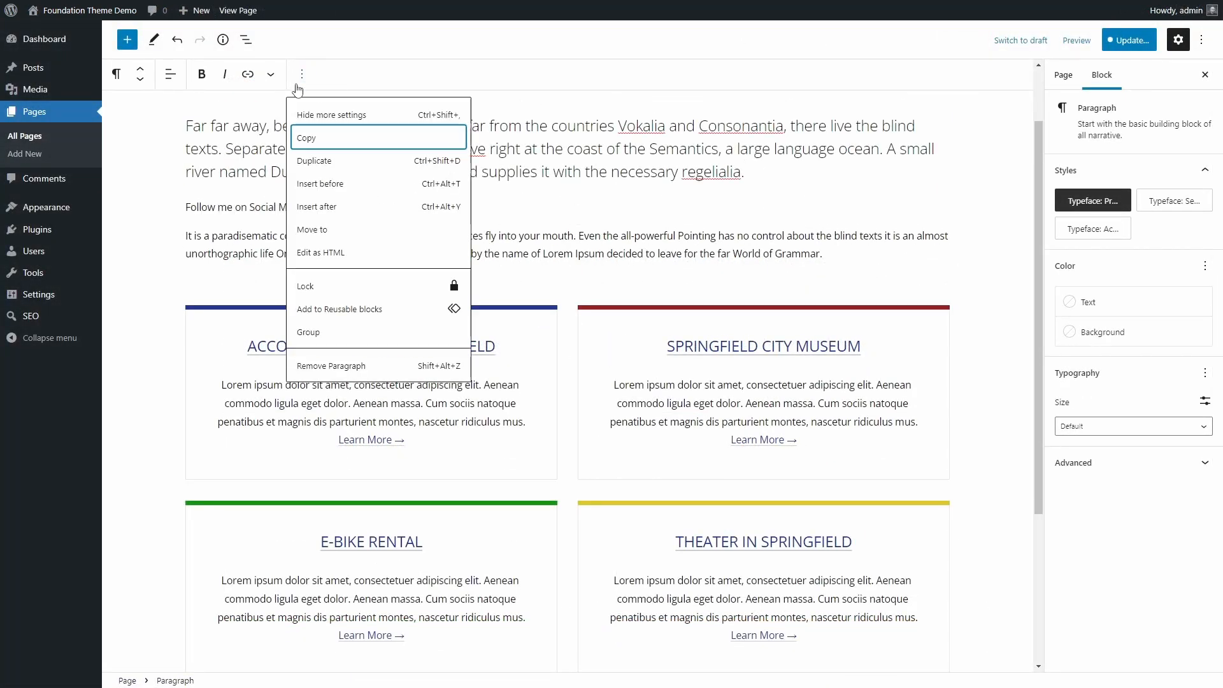
{"action": "left_click", "coordinate": [333, 310]}
{"action": "type", "text": "Social Media Links"}
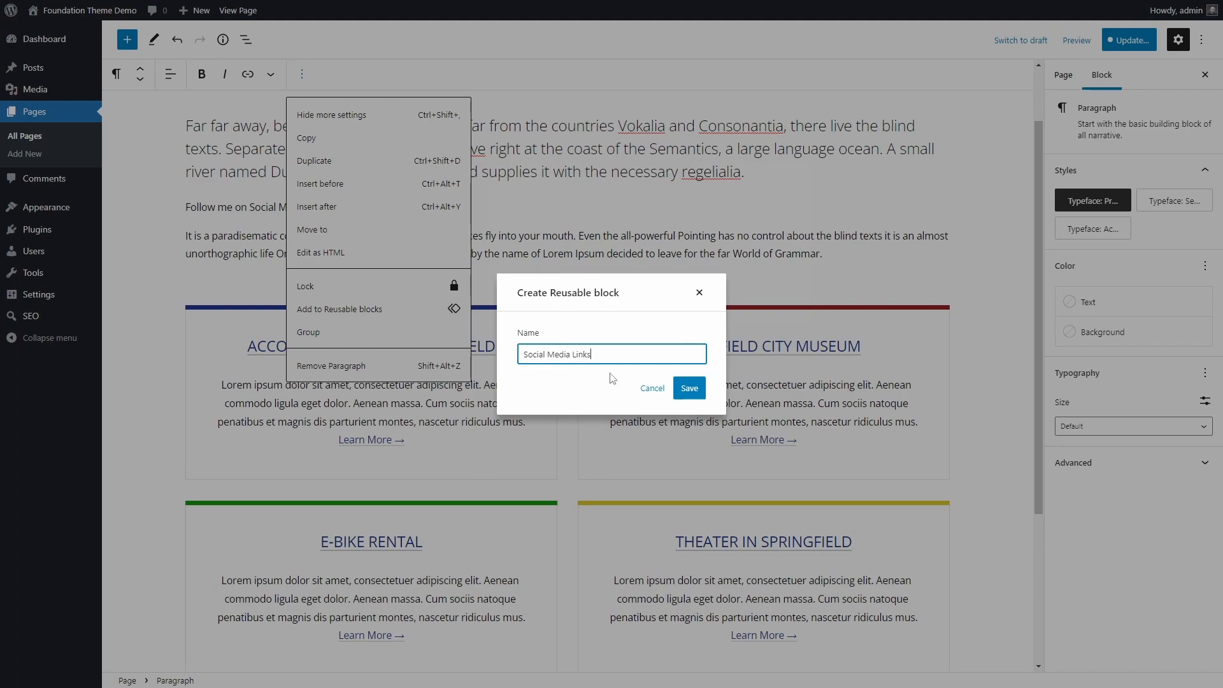
{"action": "left_click", "coordinate": [690, 388]}
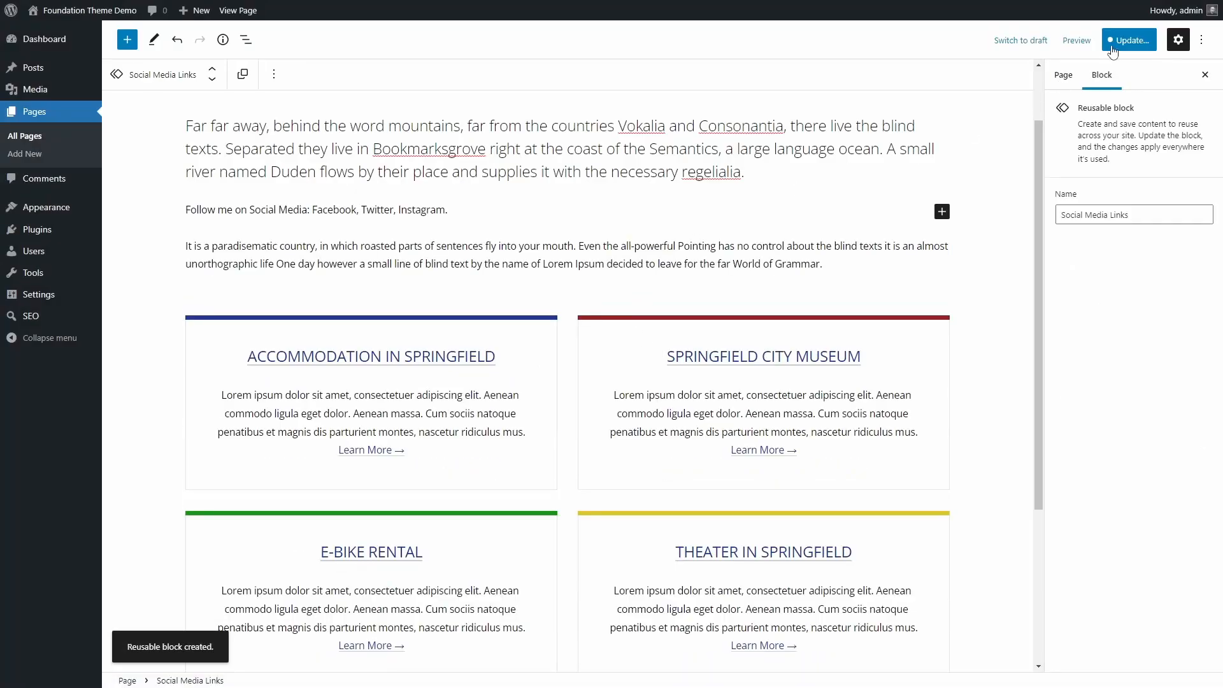
{"action": "left_click", "coordinate": [1129, 40]}
{"action": "left_click", "coordinate": [1120, 43]}
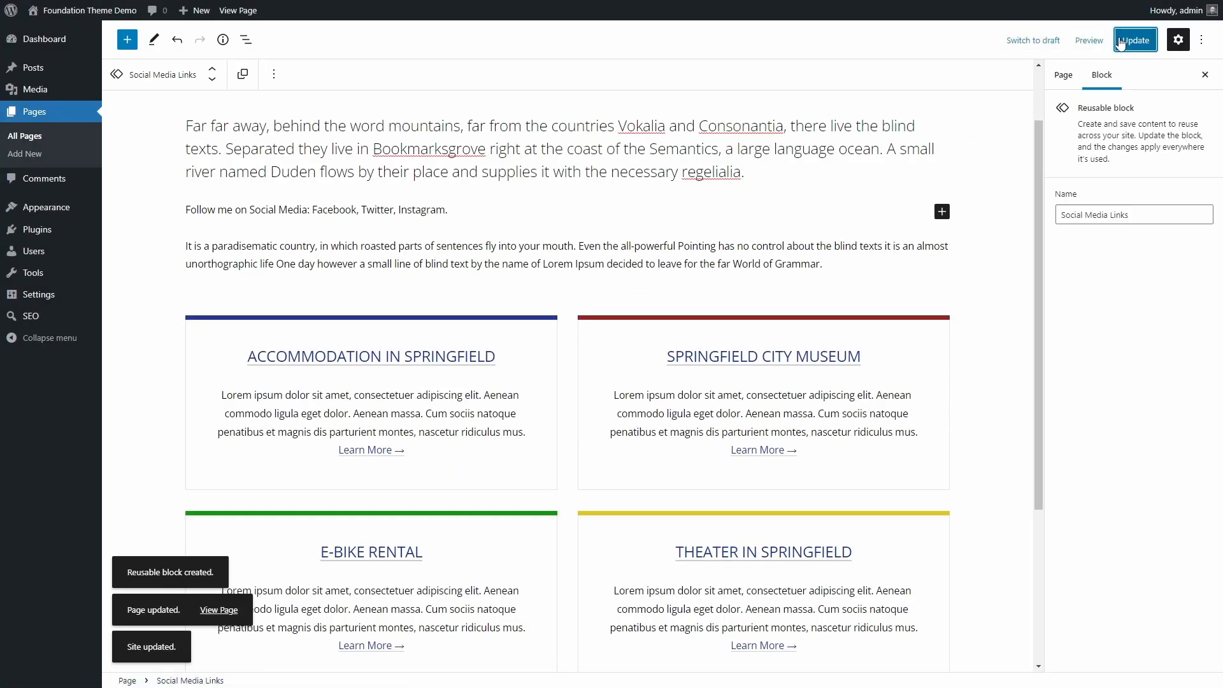
{"action": "left_click", "coordinate": [1122, 41]}
Add an H2 heading "Example of Nested Reusable Blocks" between the intro and the social media line
{"action": "left_click", "coordinate": [764, 176]}
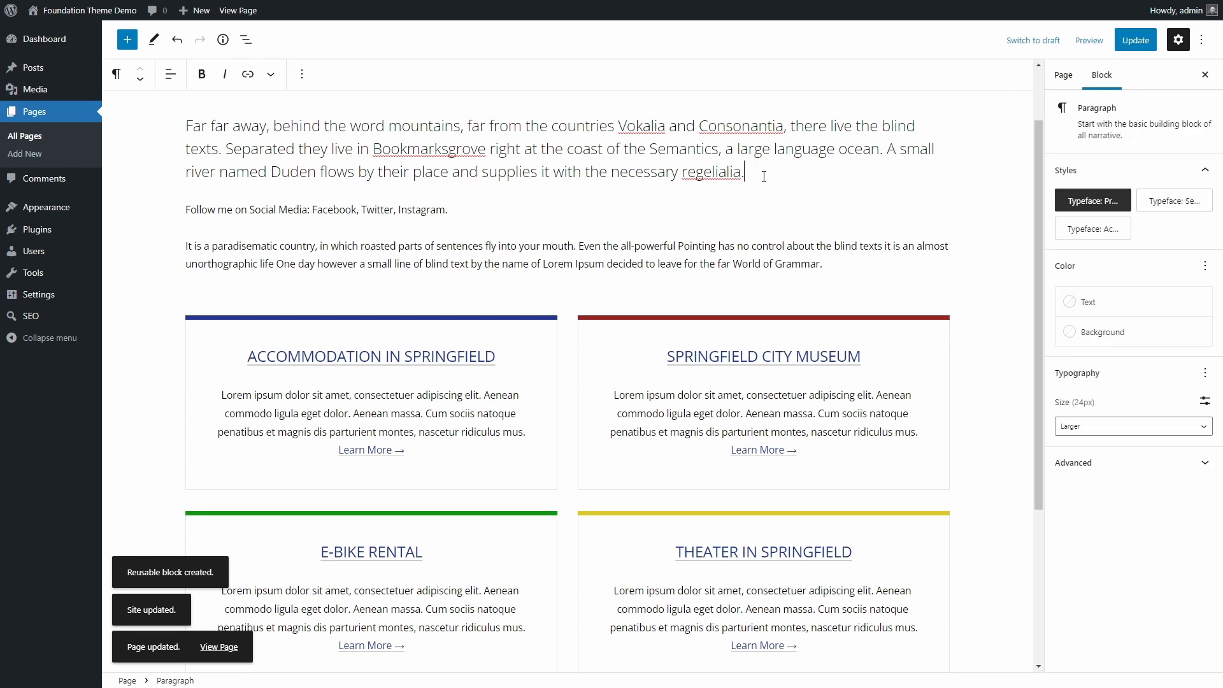
{"action": "key", "text": "Return"}
{"action": "type", "text": "Example of Nested Reusable Blocks"}
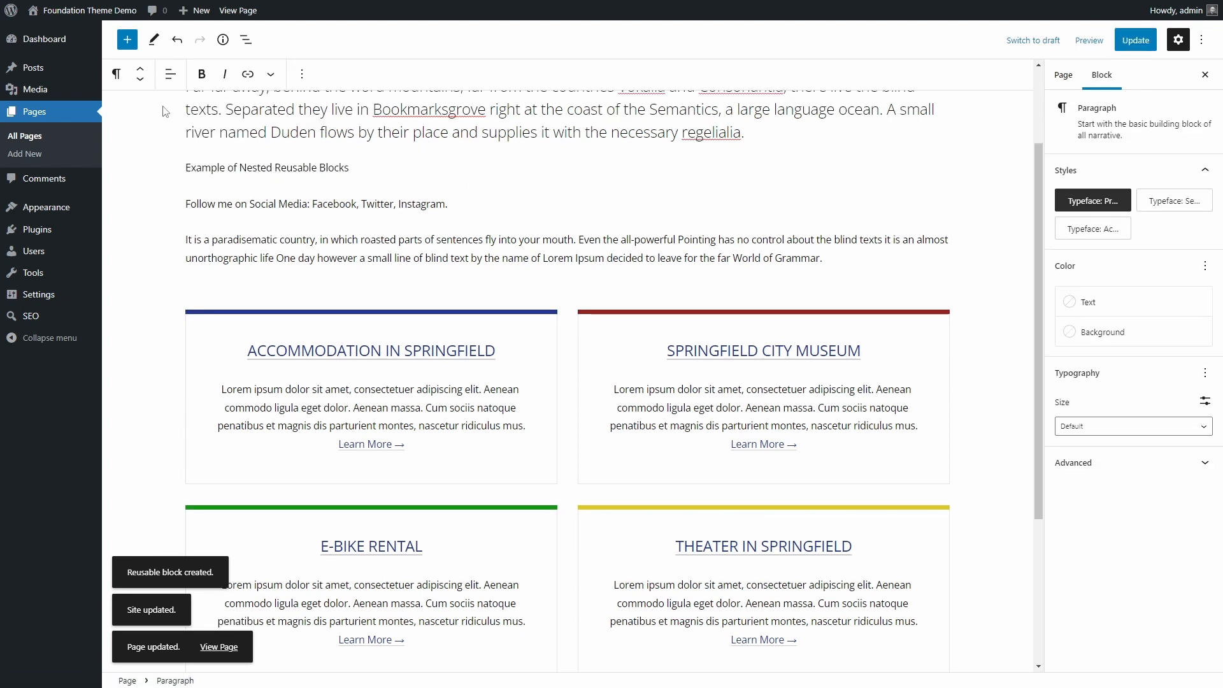
{"action": "left_click", "coordinate": [116, 73]}
{"action": "left_click", "coordinate": [150, 131]}
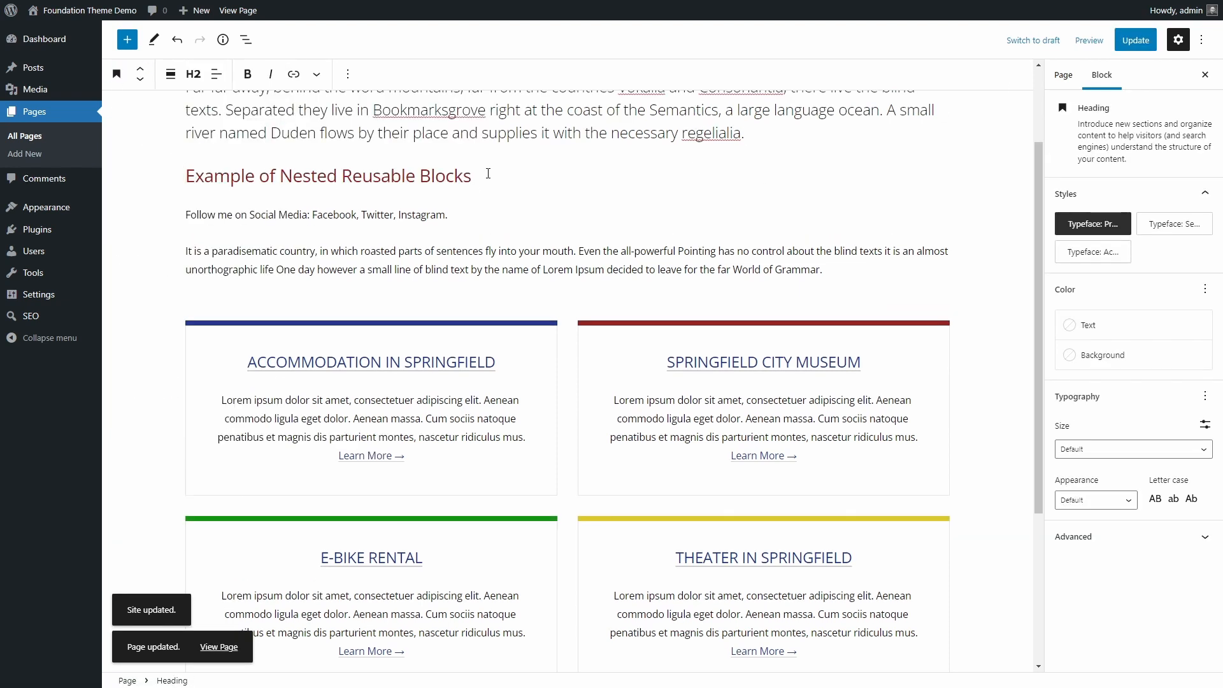
Insert the "Social Media Links" reusable block directly below the "Example of Nested Reusable Blocks" heading
{"action": "key", "text": "Return"}
{"action": "left_click", "coordinate": [127, 40]}
{"action": "left_click", "coordinate": [258, 123]}
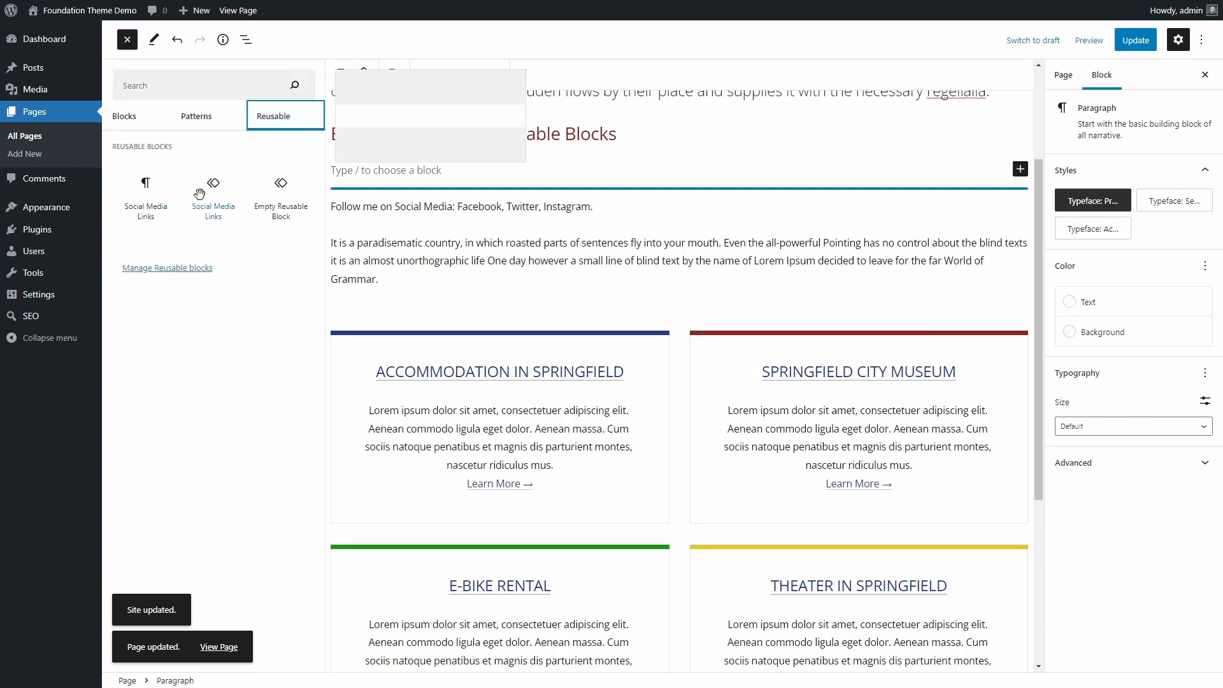
{"action": "left_click", "coordinate": [143, 194]}
Remove the second, duplicate "Social Media Links" block beneath the one just inserted
{"action": "left_click", "coordinate": [376, 212]}
{"action": "left_click", "coordinate": [299, 208]}
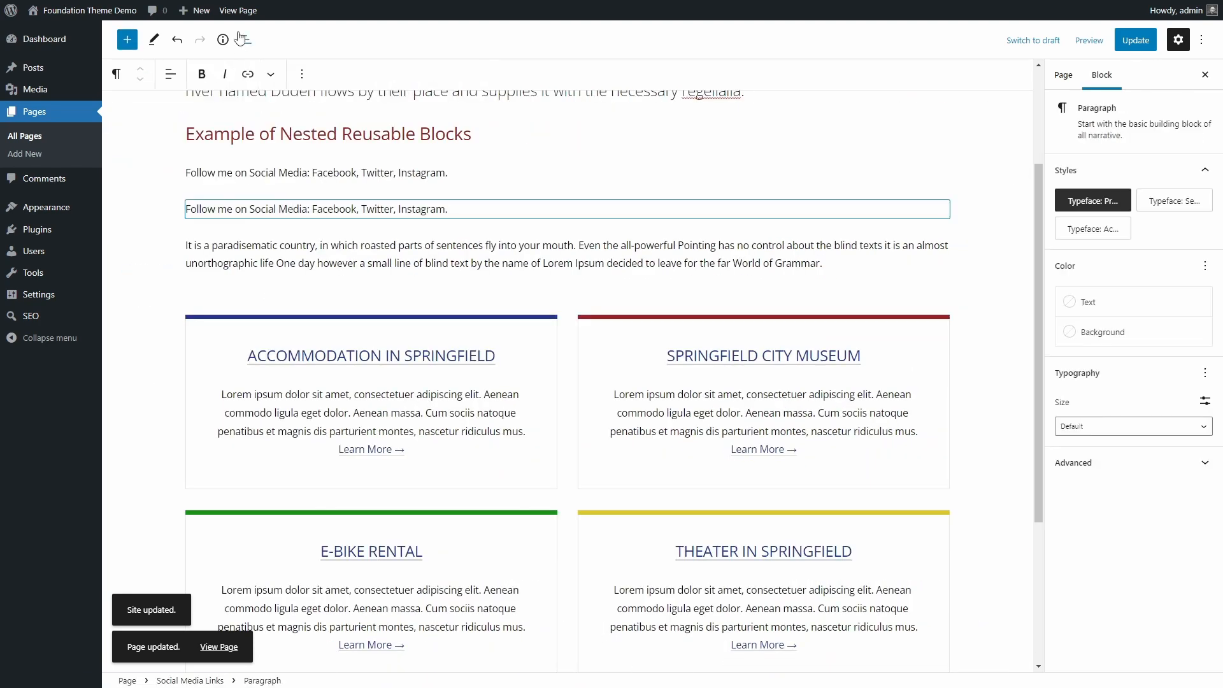
{"action": "left_click", "coordinate": [246, 40]}
{"action": "left_click", "coordinate": [311, 176]}
{"action": "left_click", "coordinate": [325, 459]}
Combine the heading and the "Social Media Links" block into a reusable block named "Nested Reusable Block"
{"action": "left_click", "coordinate": [629, 132]}
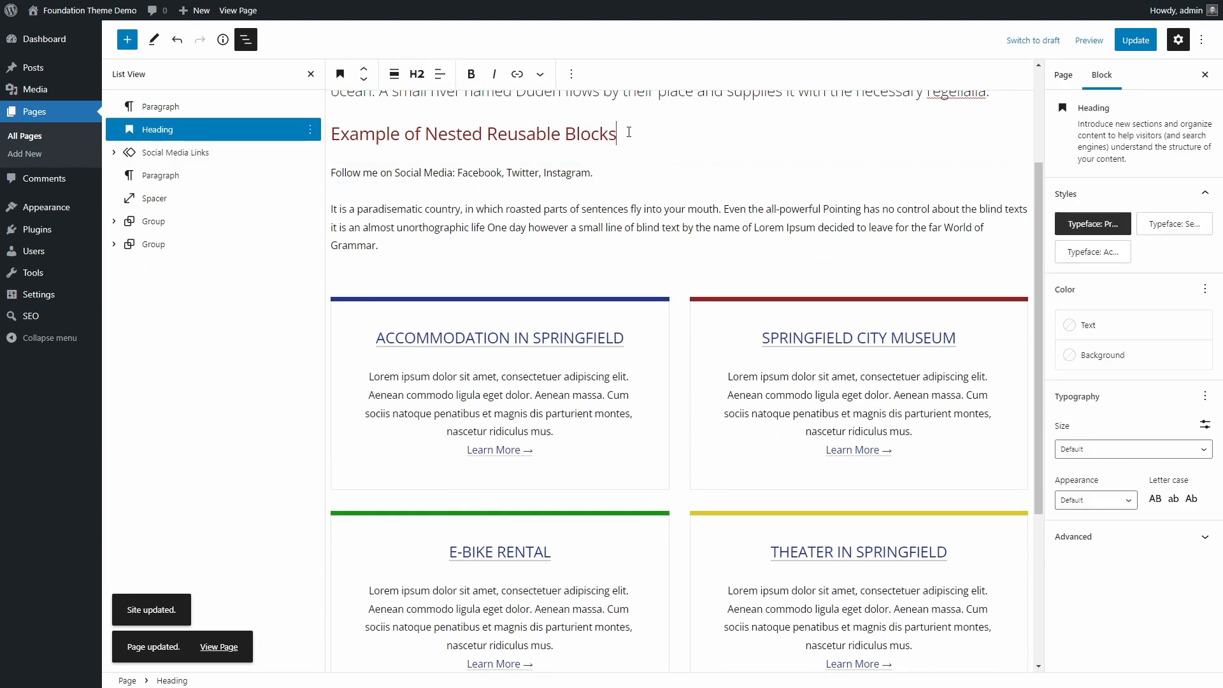
{"action": "left_click_drag", "start_coordinate": [333, 134], "coordinate": [606, 171]}
{"action": "left_click", "coordinate": [472, 73]}
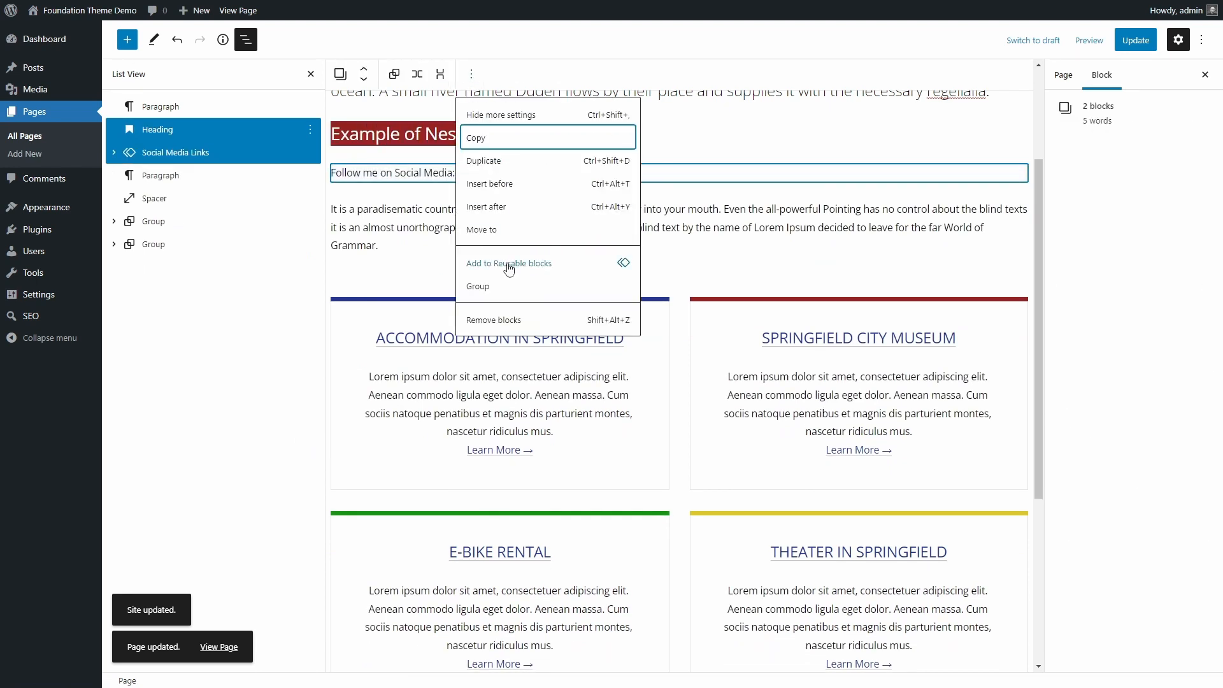
{"action": "left_click", "coordinate": [509, 263]}
{"action": "left_click", "coordinate": [559, 351]}
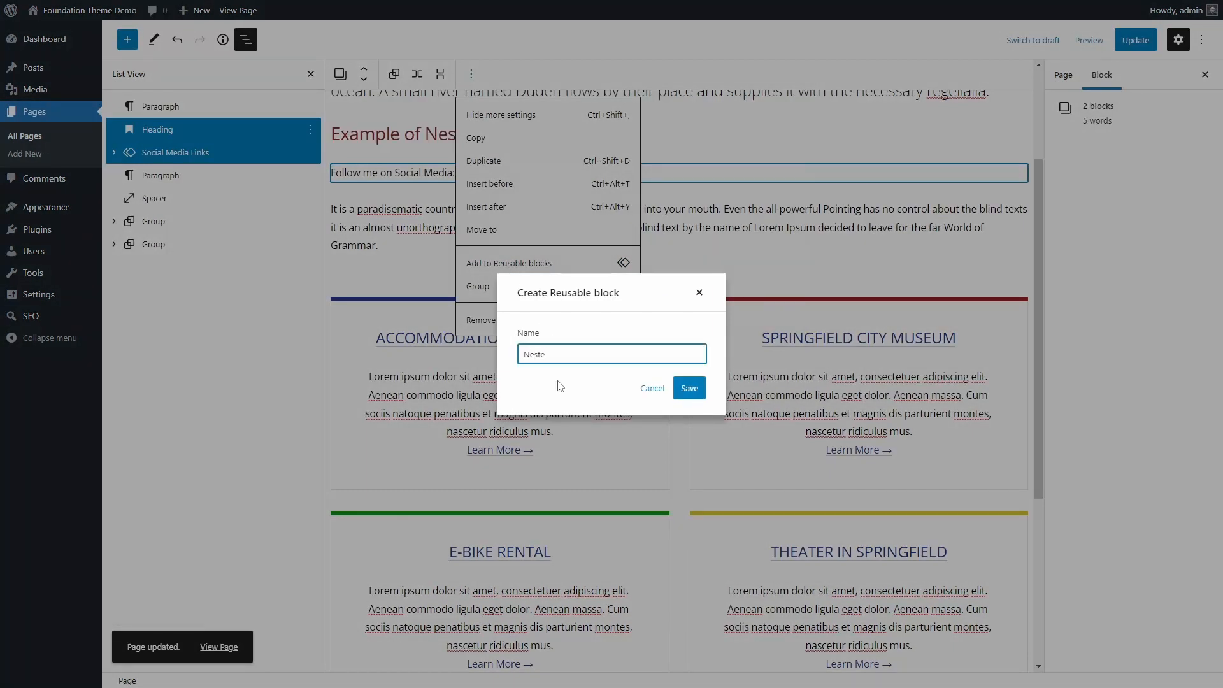
{"action": "type", "text": "Nested Reusable Block"}
{"action": "left_click", "coordinate": [688, 388]}
Save the page and expand the structure of "Nested Reusable Block" to show its inner blocks
{"action": "left_click", "coordinate": [627, 131]}
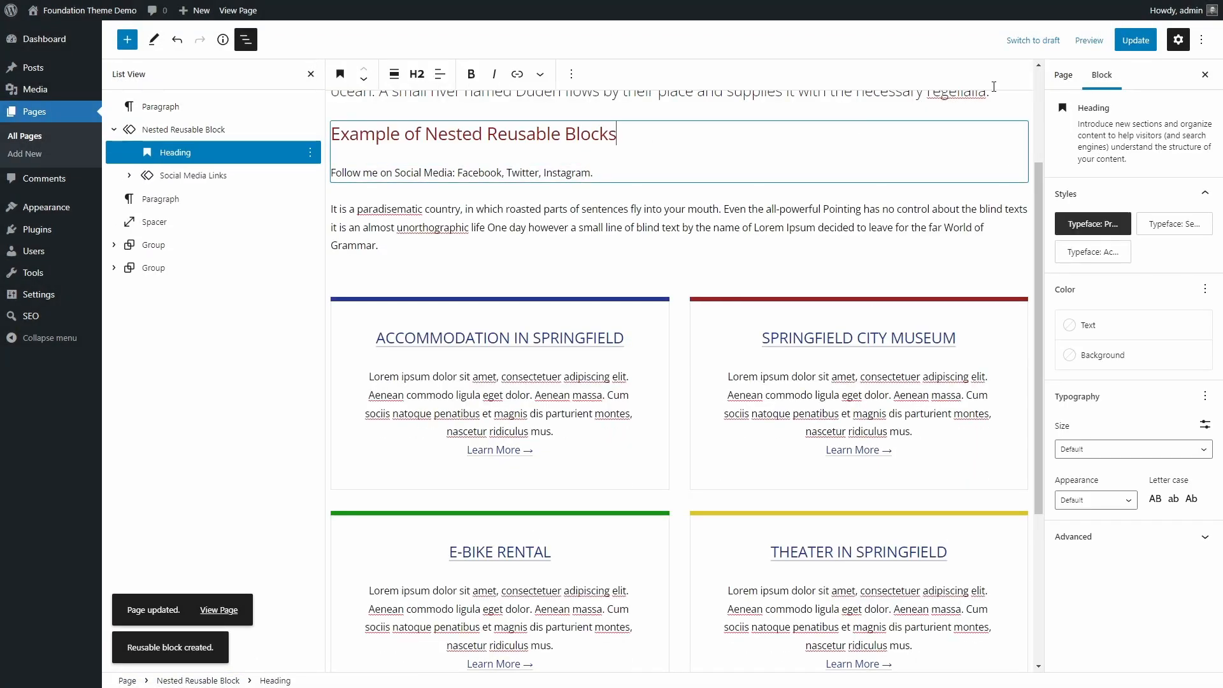
{"action": "left_click", "coordinate": [1136, 40]}
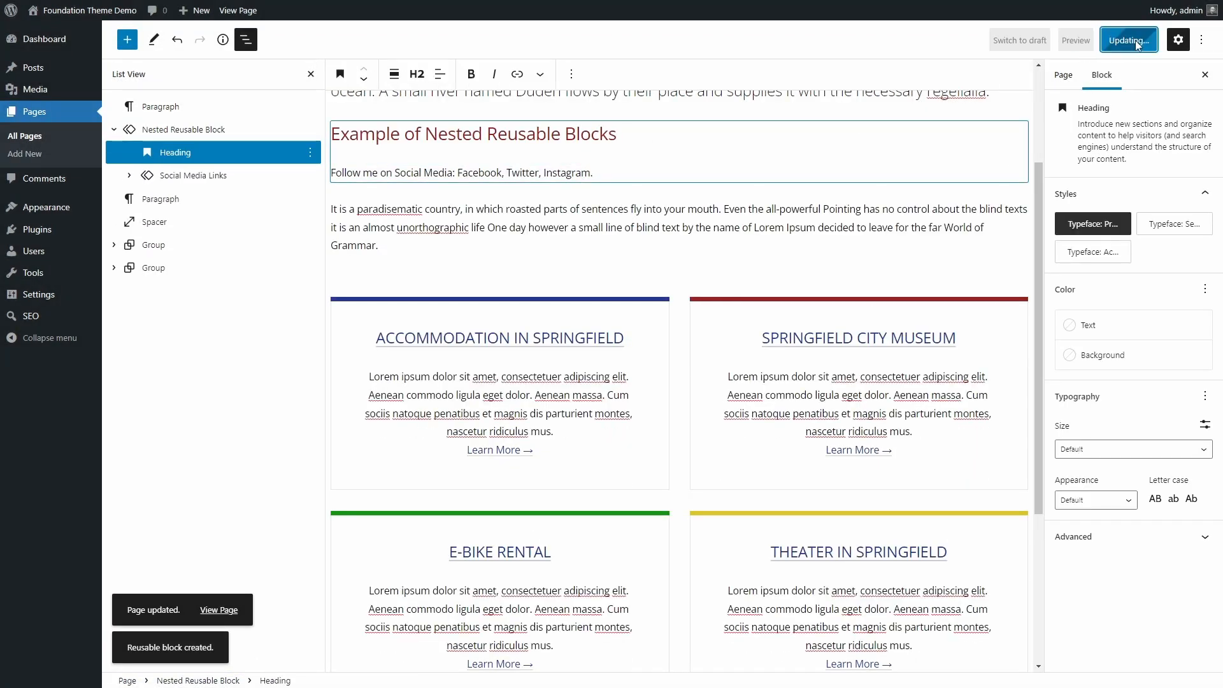
{"action": "left_click", "coordinate": [170, 178]}
{"action": "left_click", "coordinate": [173, 134]}
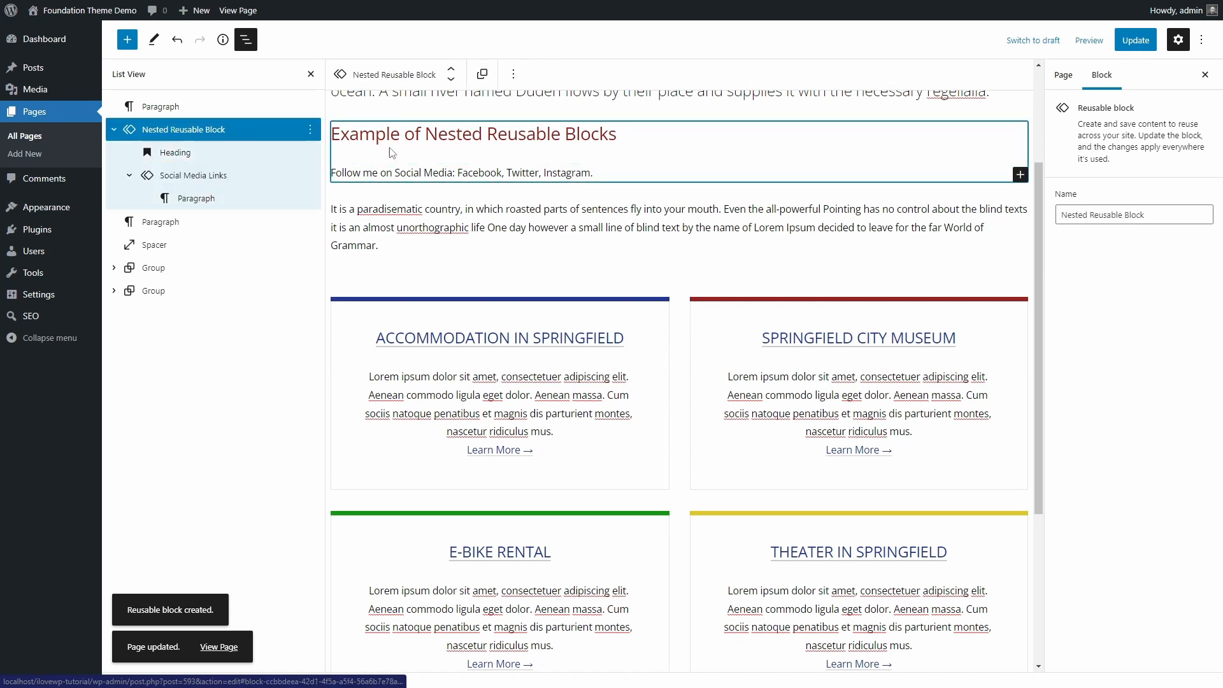
Look through the reusable blocks available for insertion and open the page for managing reusable blocks
{"action": "left_click", "coordinate": [421, 155]}
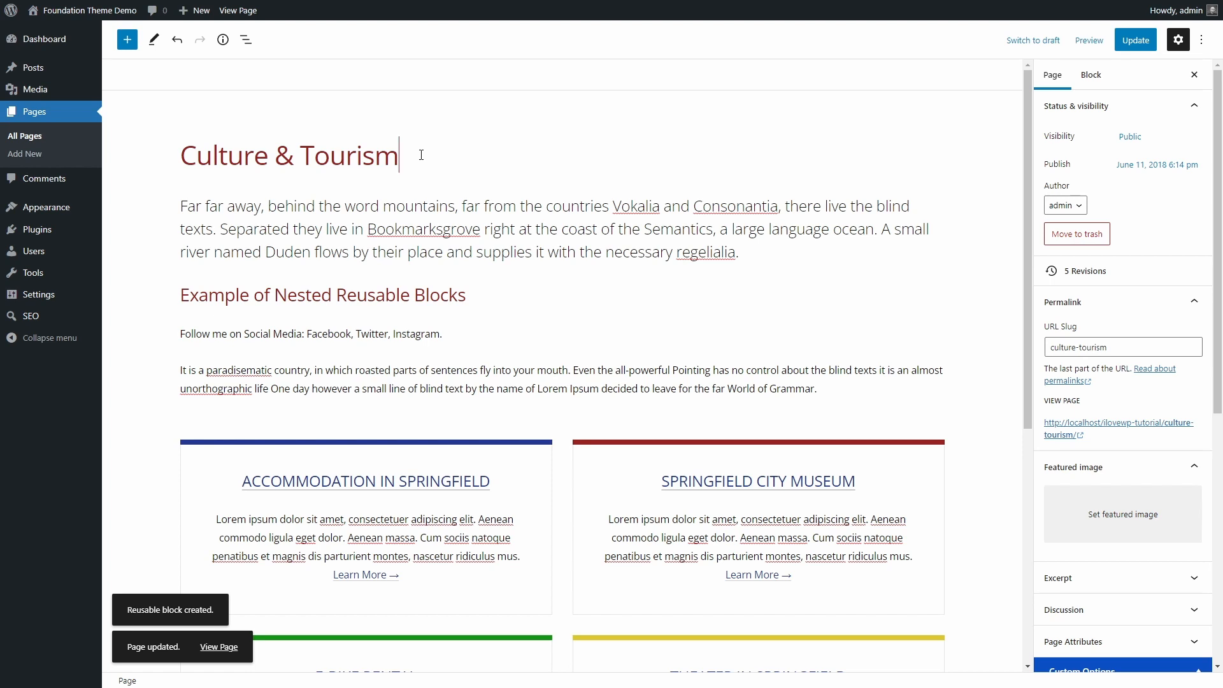
{"action": "left_click", "coordinate": [130, 42]}
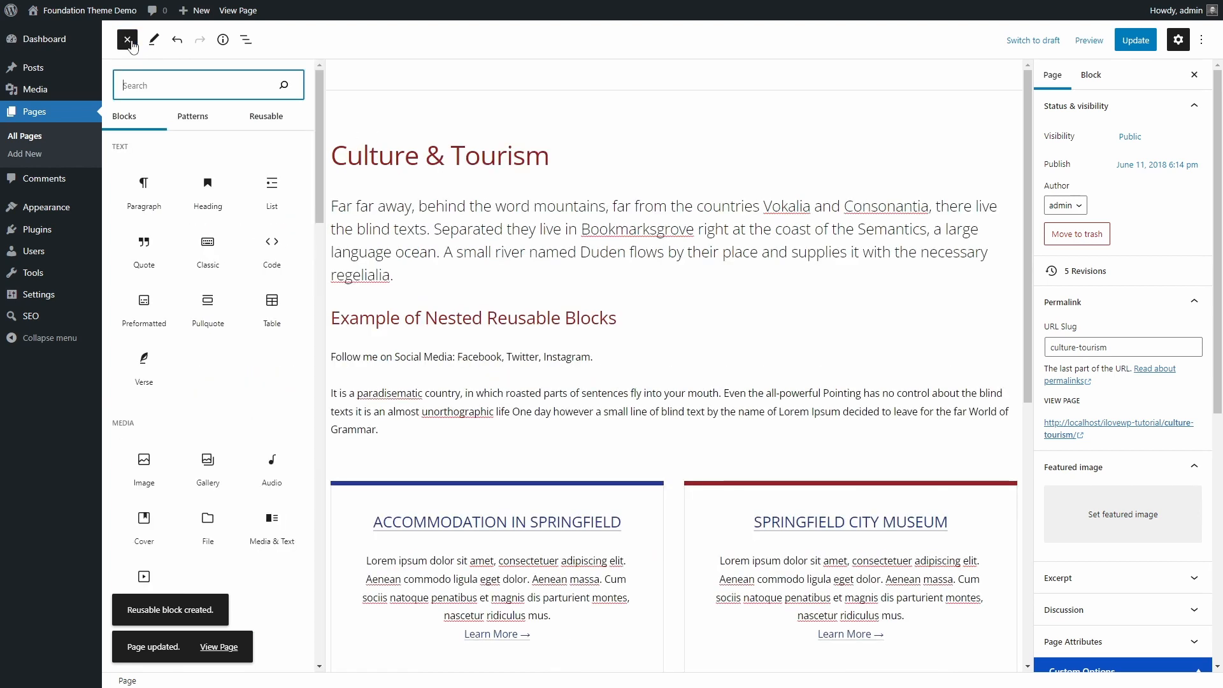
{"action": "left_click", "coordinate": [272, 121]}
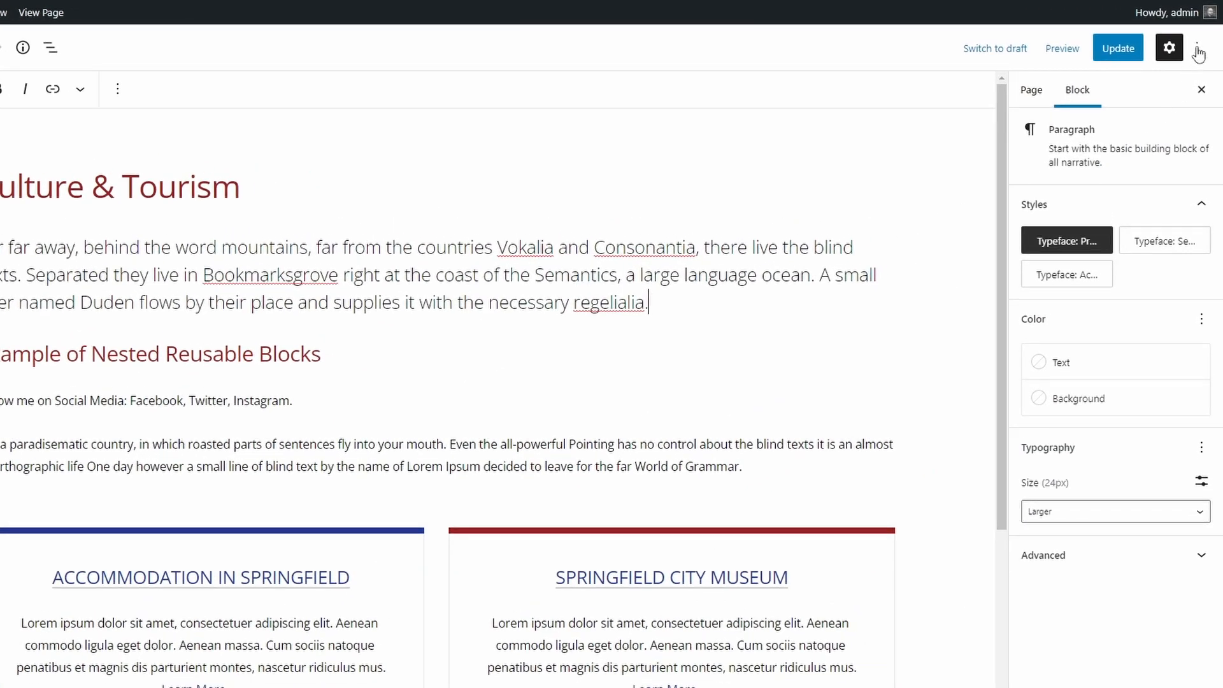
{"action": "left_click", "coordinate": [1198, 50]}
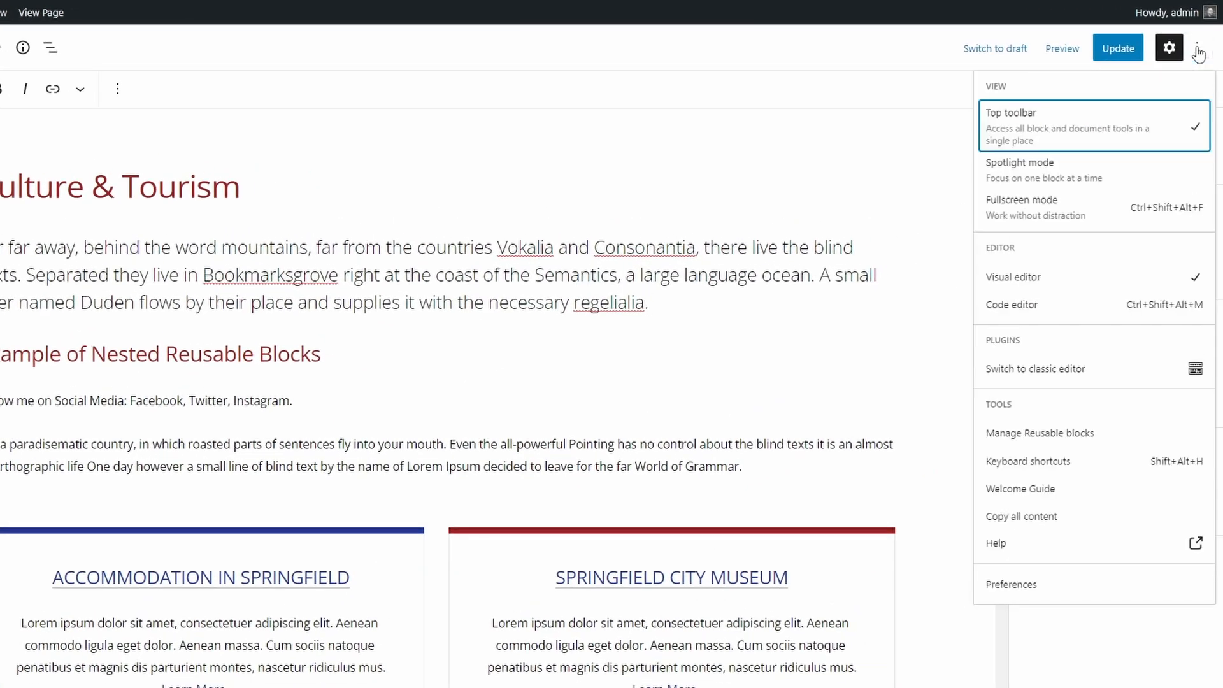
{"action": "left_click", "coordinate": [1044, 434]}
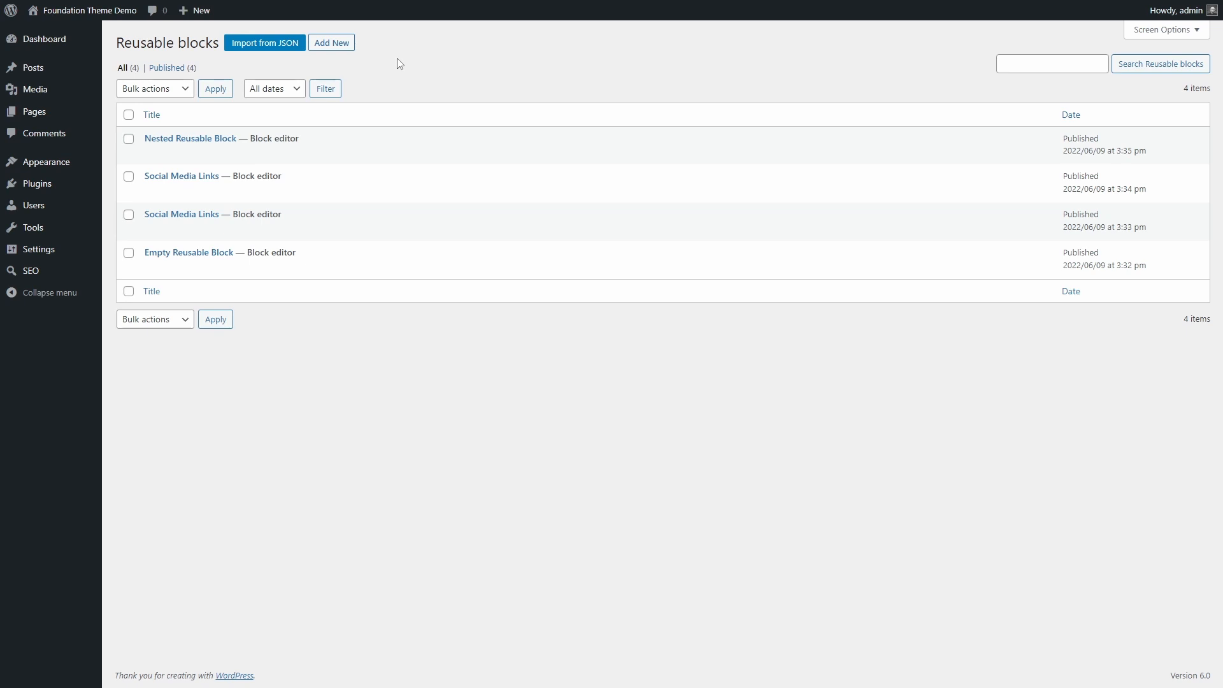
Create a new page titled "000 Reusable Blocks Container"
{"action": "mouse_move", "coordinate": [71, 115]}
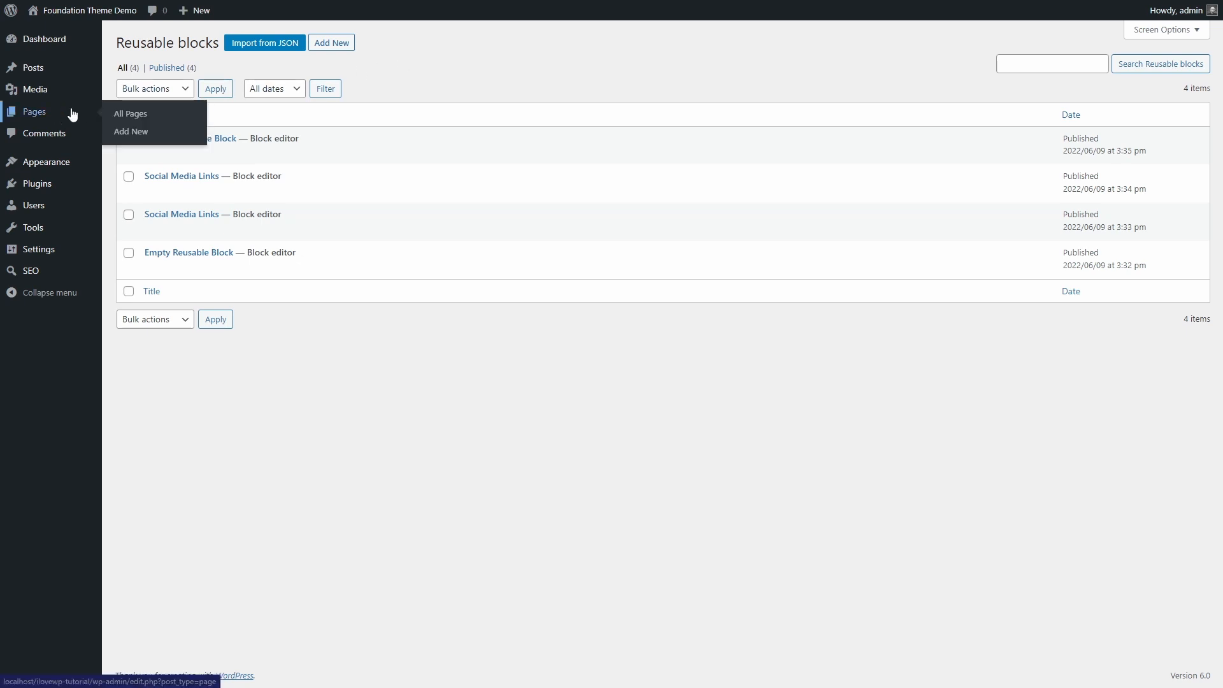
{"action": "left_click", "coordinate": [136, 132]}
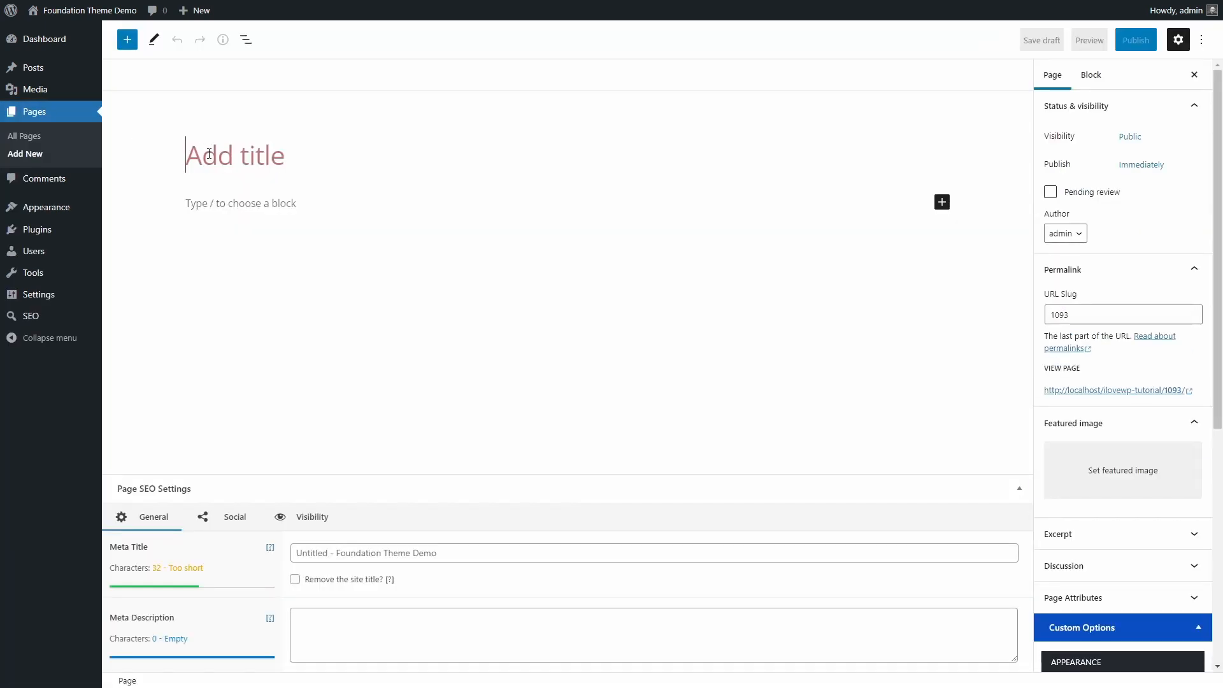
{"action": "type", "text": "000 Reusable "}
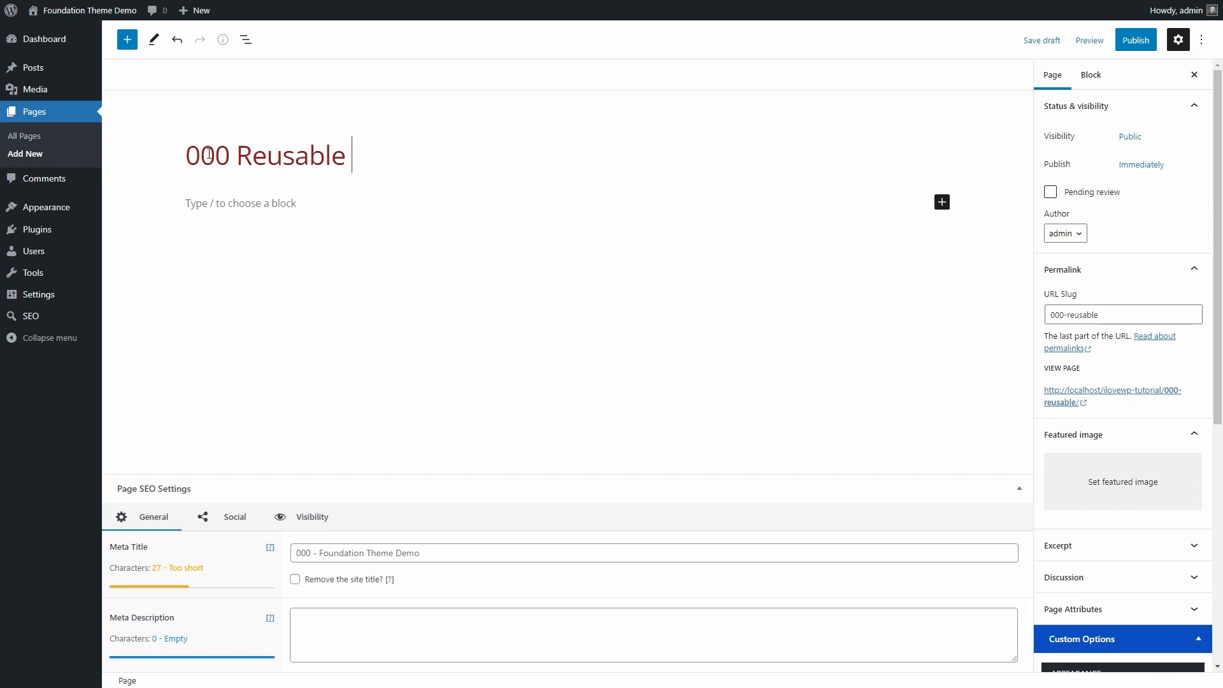
{"action": "type", "text": "Blocks Container"}
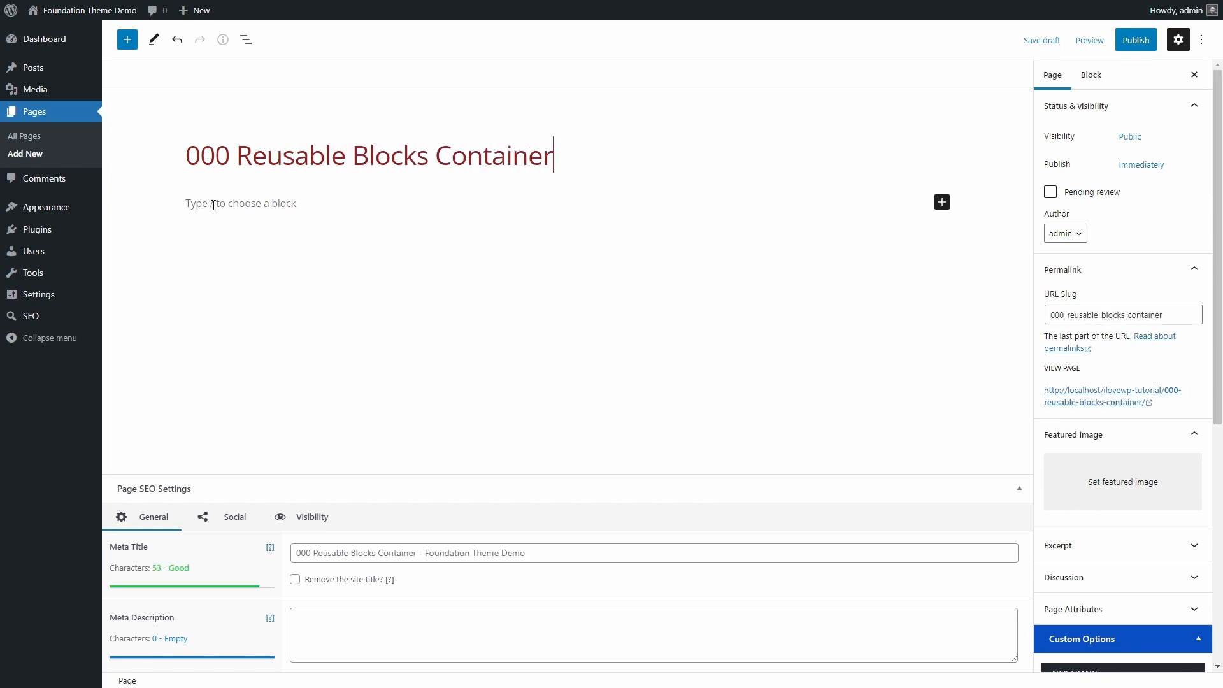
Add a Custom HTML block below the title containing the text "Some HTML Code Here."
{"action": "left_click", "coordinate": [213, 204]}
{"action": "type", "text": "/custom"}
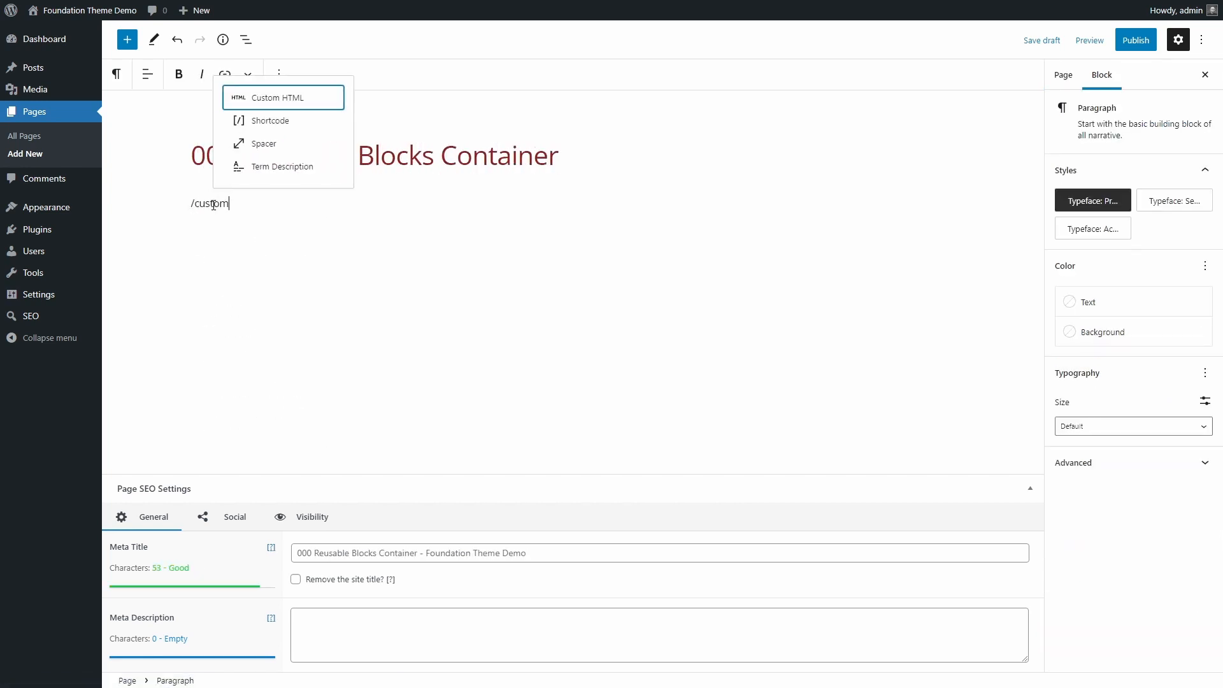
{"action": "left_click", "coordinate": [262, 101]}
{"action": "type", "text": "Some HTML Code Here"}
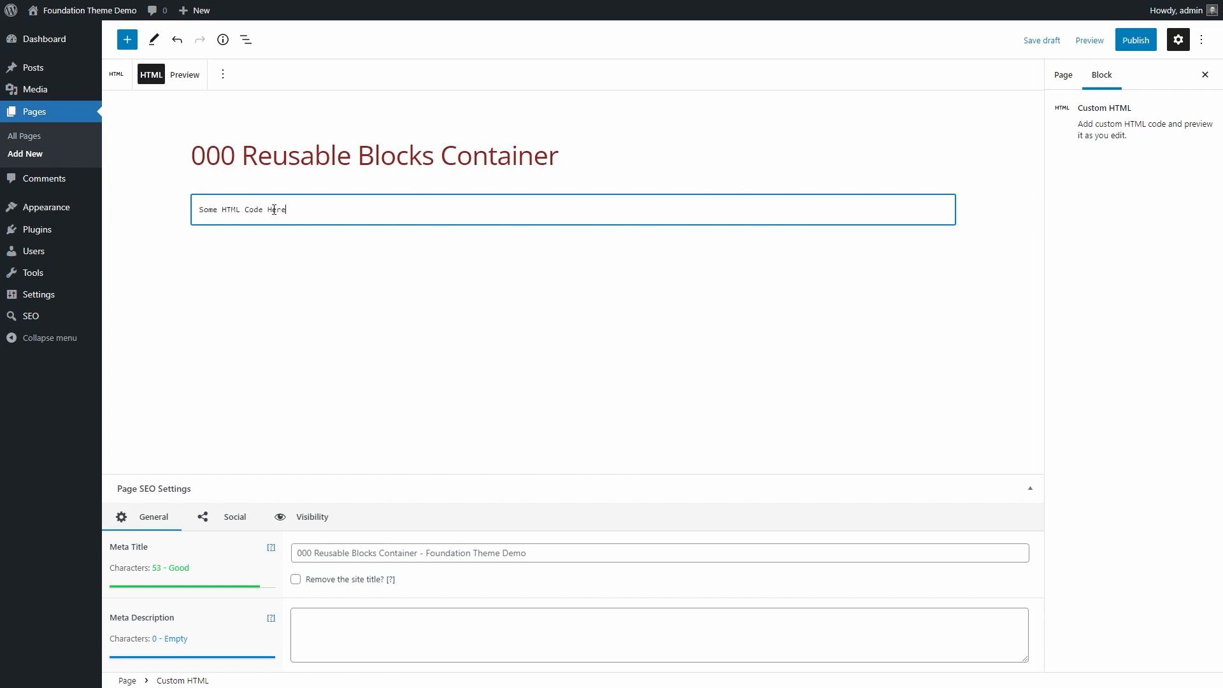
Turn the Custom HTML block into a reusable block named "Pricing Table 1"
{"action": "left_click", "coordinate": [222, 74]}
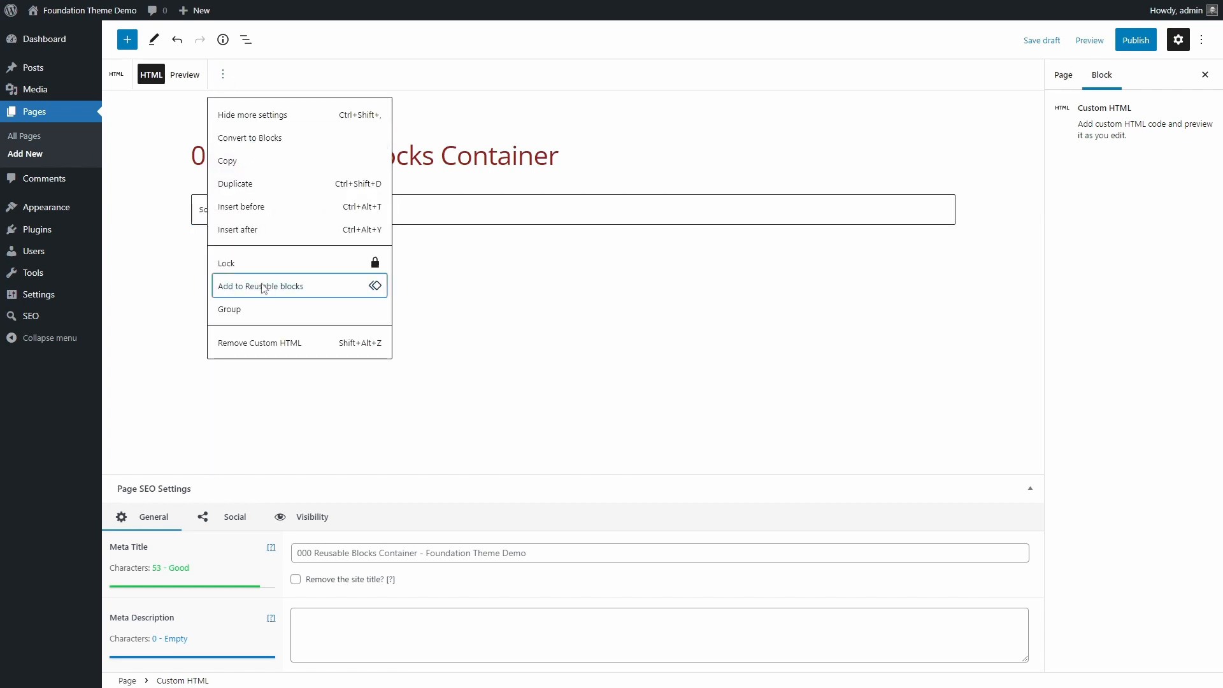
{"action": "left_click", "coordinate": [261, 286]}
{"action": "type", "text": "Pricing Table 1"}
{"action": "left_click", "coordinate": [689, 387]}
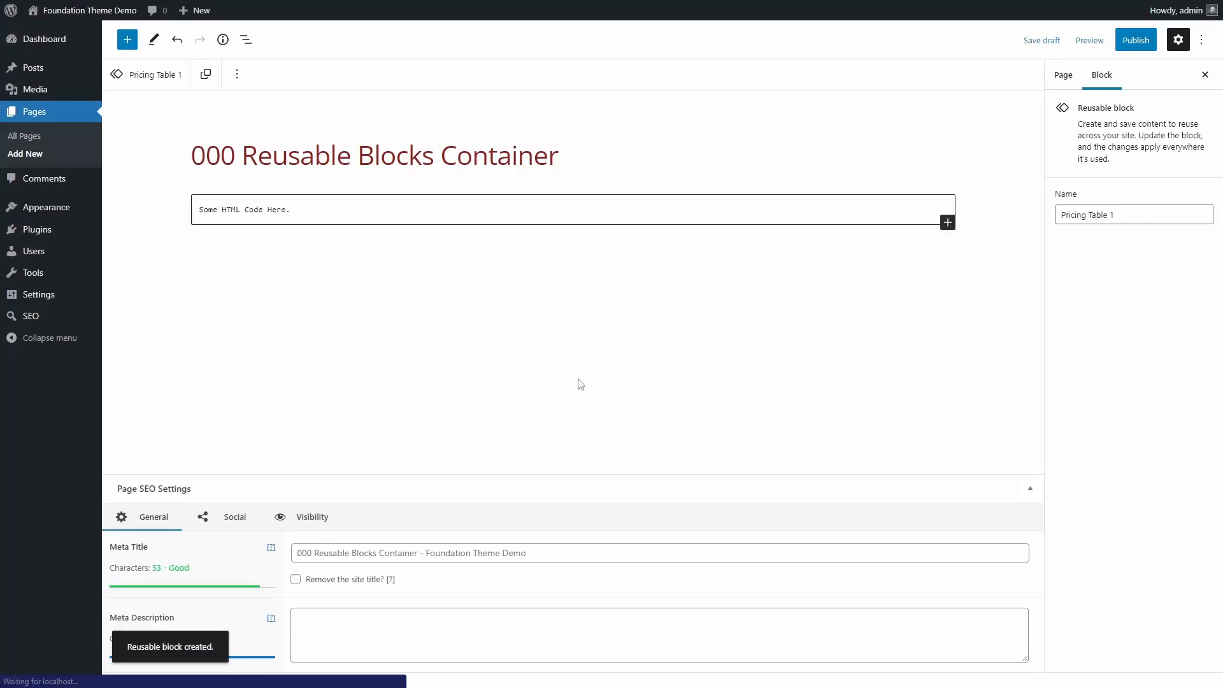
Add a paragraph "Another Reusable Block here." below the HTML block and save it as a reusable block named "Another Reusable Block"
{"action": "left_click", "coordinate": [235, 264]}
{"action": "type", "text": "Another Reusable Block here."}
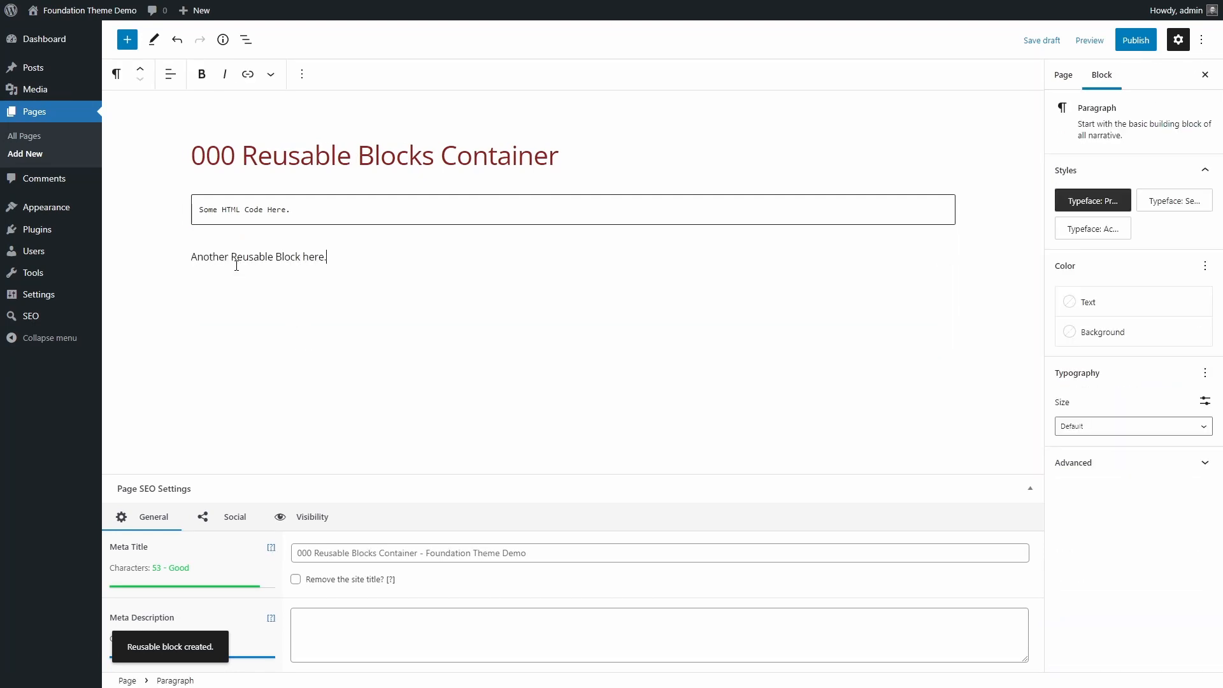
{"action": "left_click", "coordinate": [302, 74]}
{"action": "left_click", "coordinate": [344, 311]}
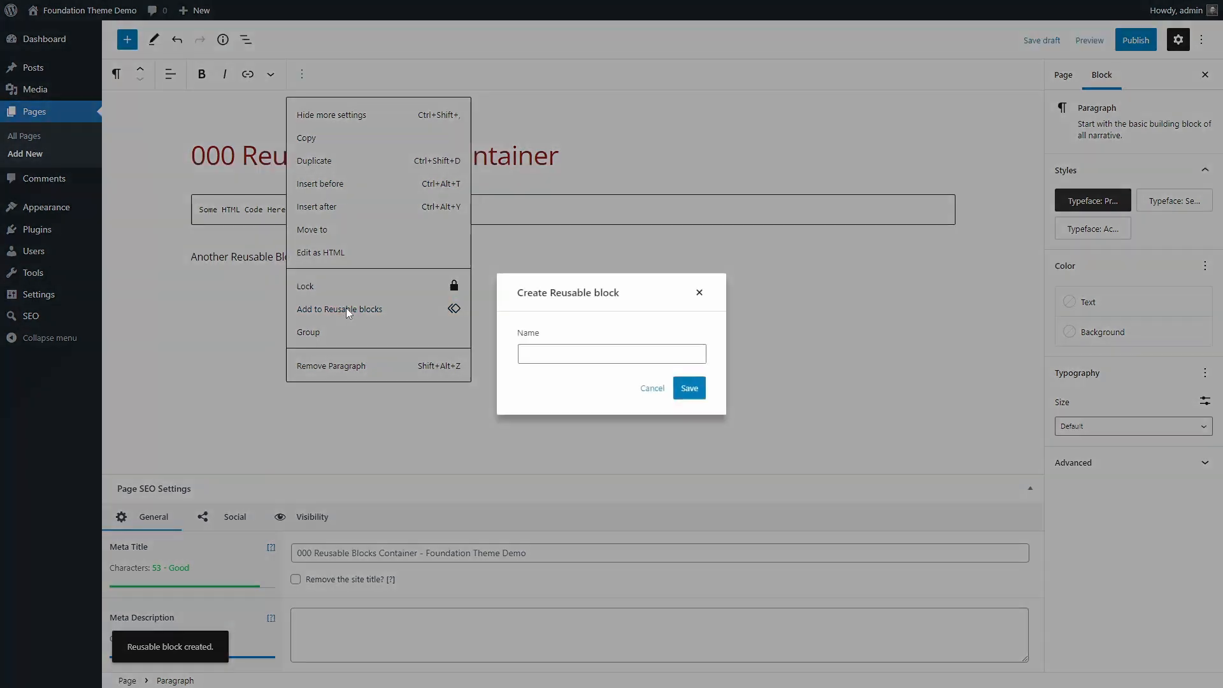
{"action": "type", "text": "Another Reusable Block"}
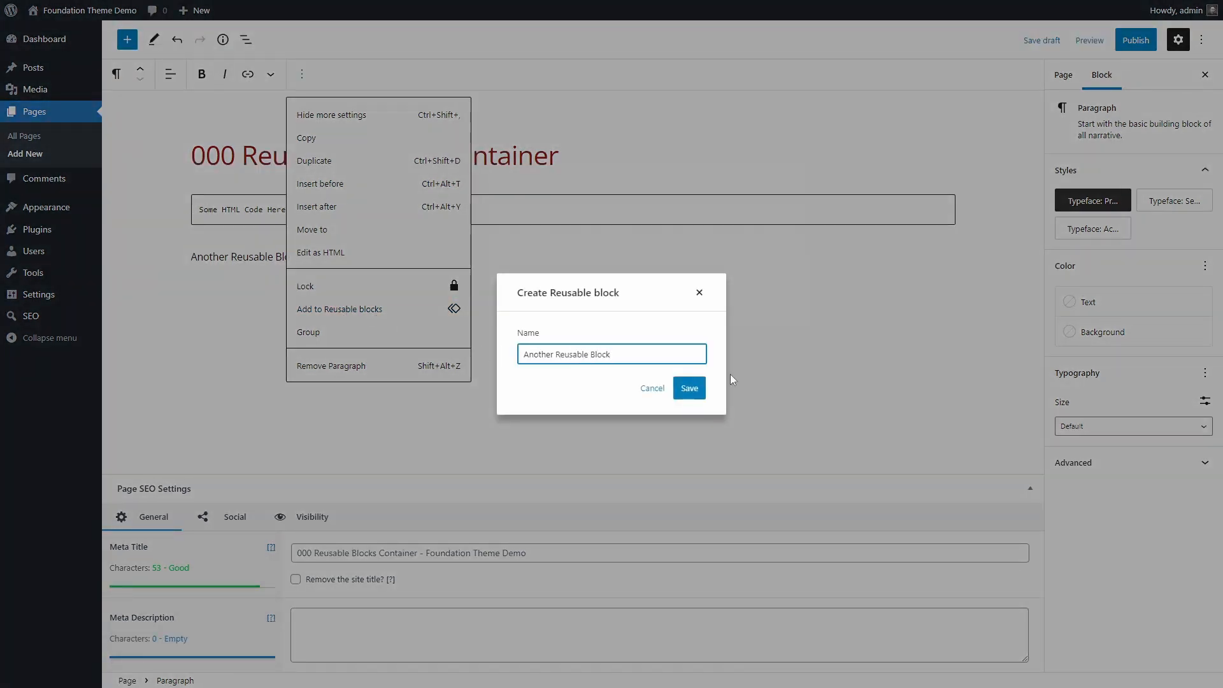
{"action": "left_click", "coordinate": [689, 388]}
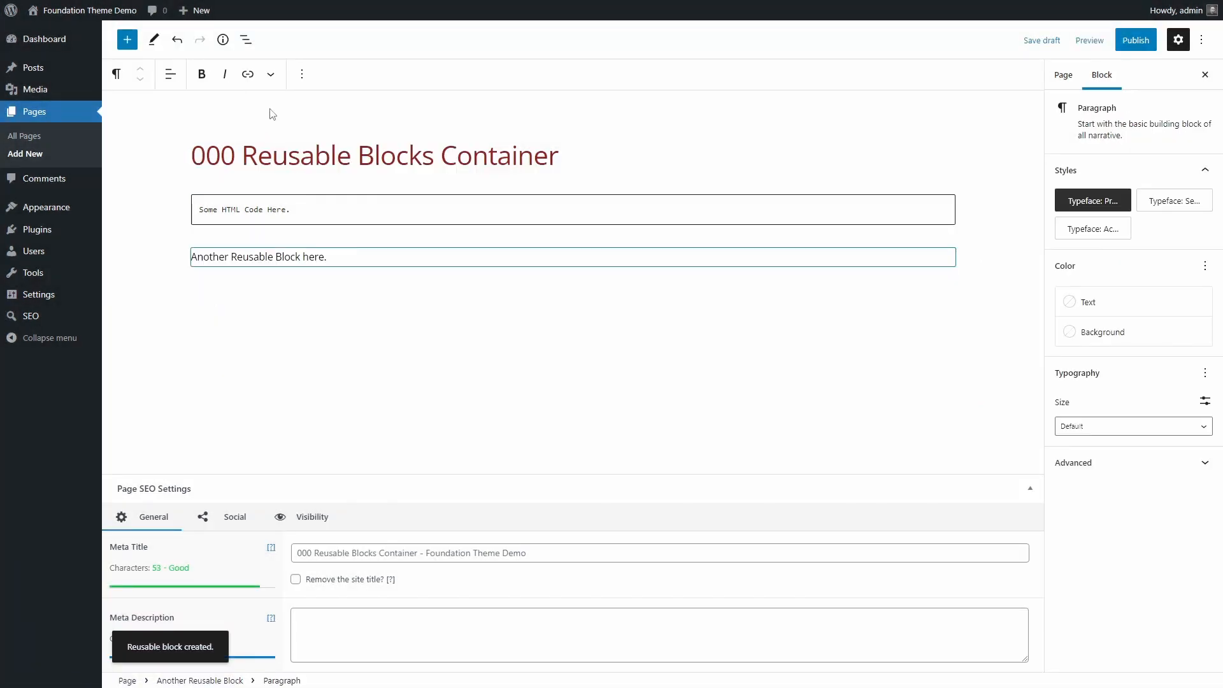
Show the page's block structure and select the Pricing Table 1 and Another Reusable Block entries in turn
{"action": "left_click", "coordinate": [246, 39]}
{"action": "left_click", "coordinate": [167, 112]}
{"action": "left_click", "coordinate": [168, 131]}
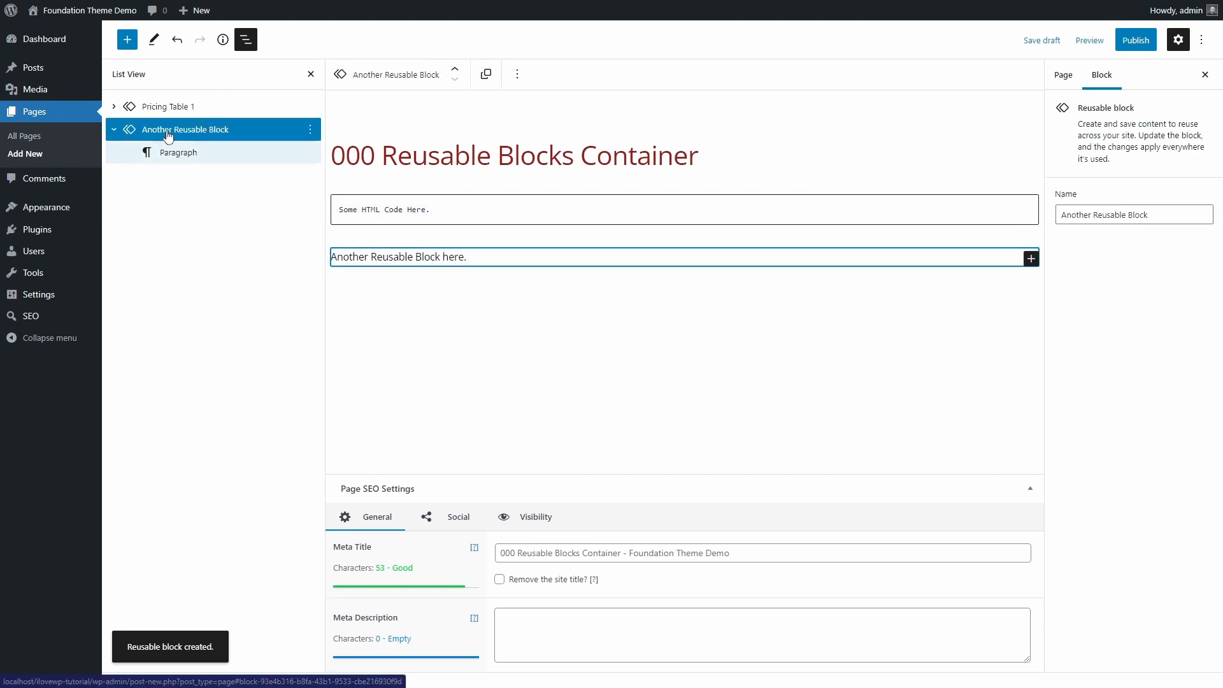
Set the container page's visibility to Private, publish it privately and update it
{"action": "left_click", "coordinate": [711, 182]}
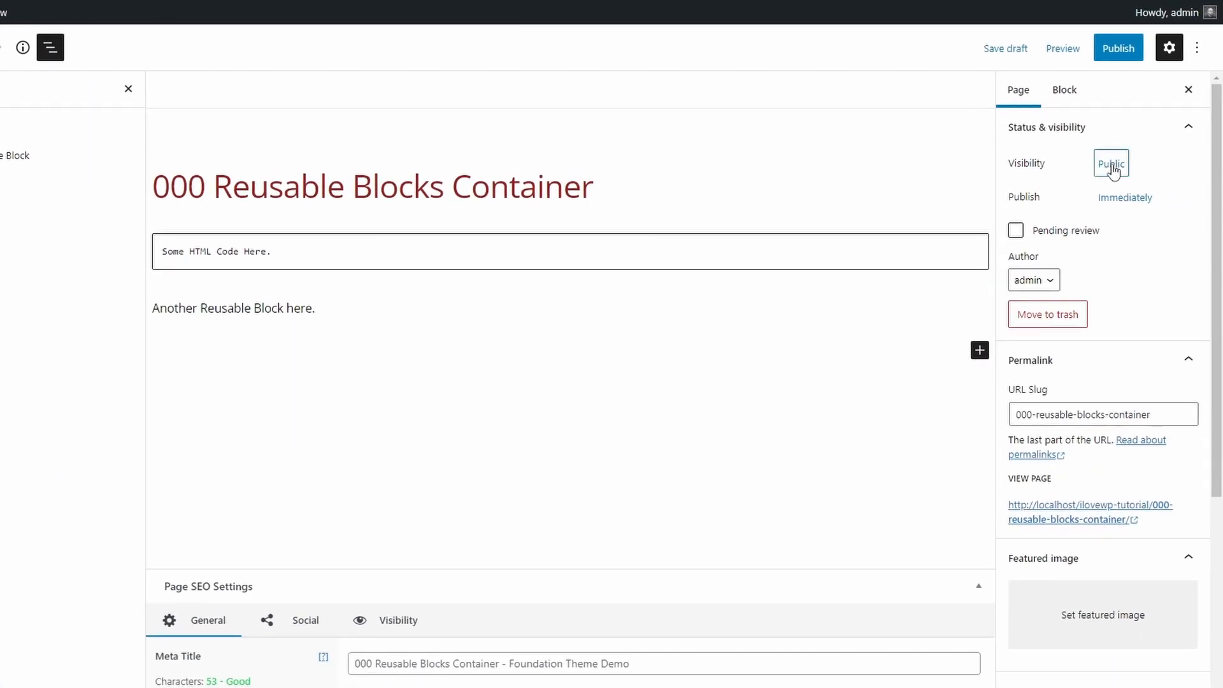
{"action": "left_click", "coordinate": [1131, 138]}
{"action": "left_click", "coordinate": [973, 277]}
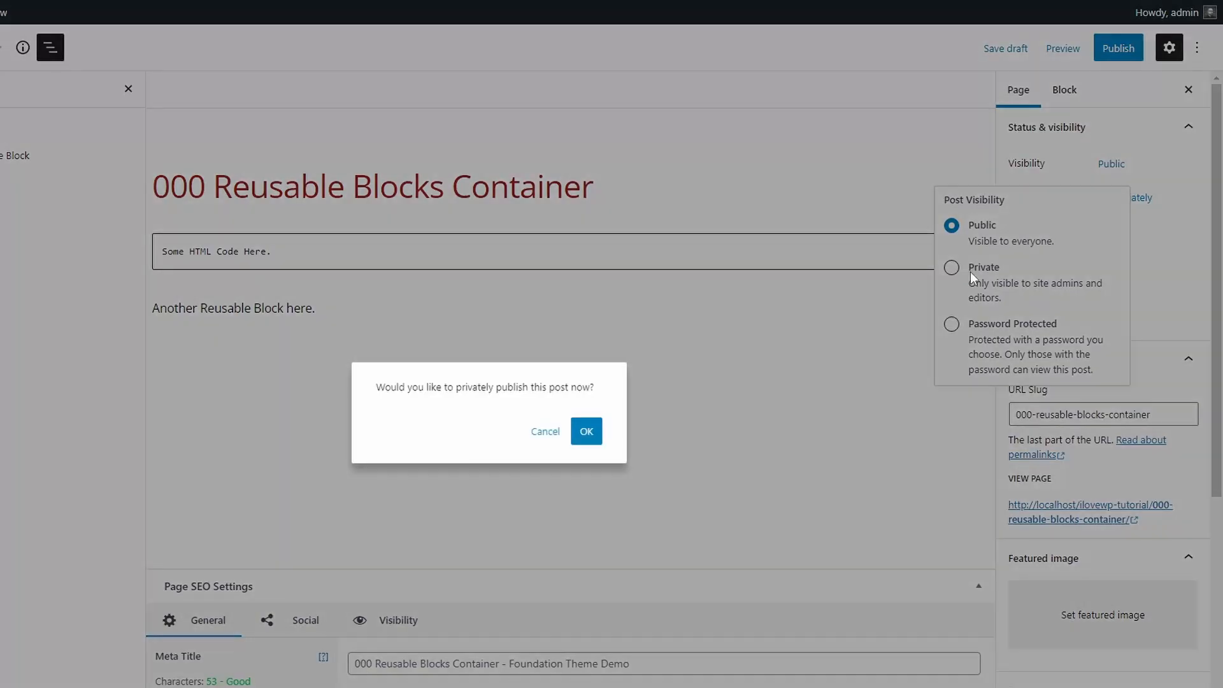
{"action": "left_click", "coordinate": [586, 431]}
{"action": "left_click", "coordinate": [766, 184]}
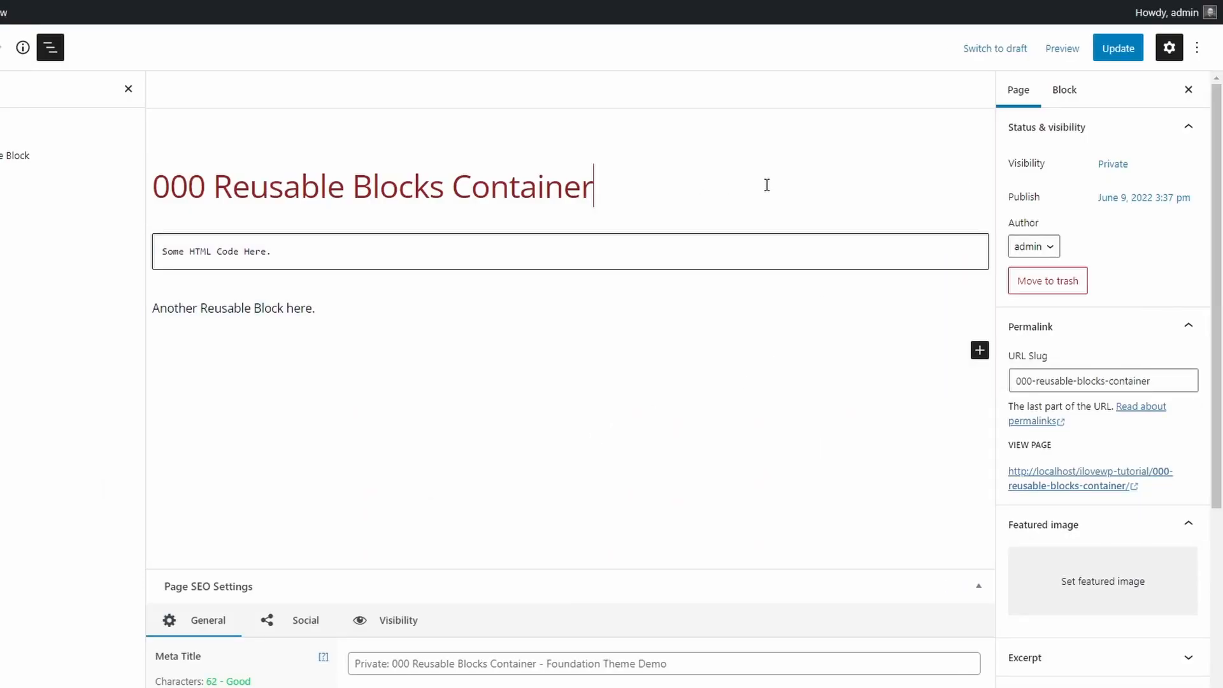
{"action": "left_click", "coordinate": [1114, 49]}
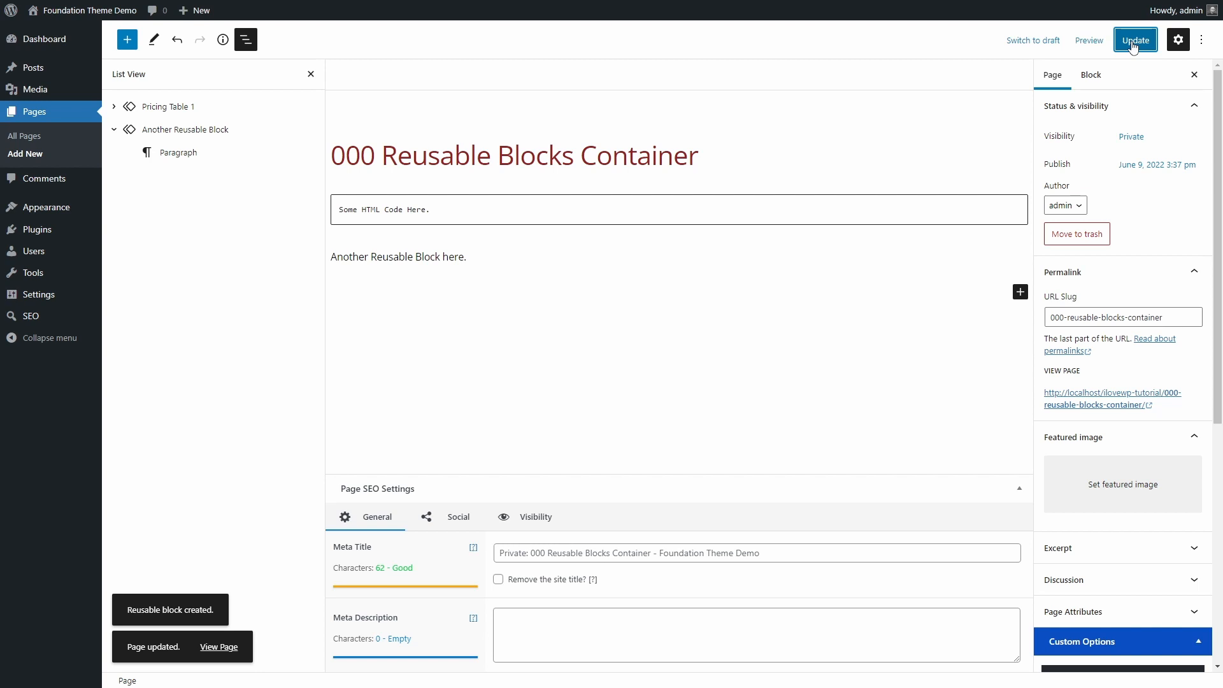
Keep the page's SEO indexing at Default (noindex), exclude it from all search queries on the site and update it
{"action": "left_click", "coordinate": [311, 74]}
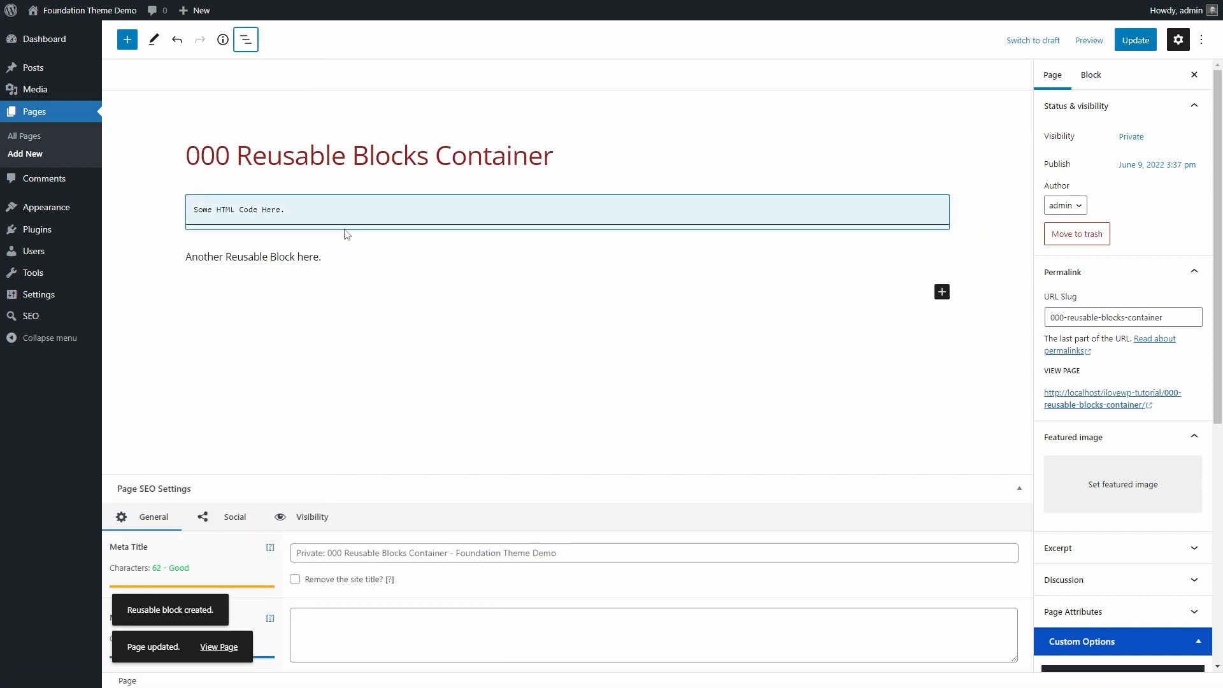
{"action": "left_click", "coordinate": [309, 516]}
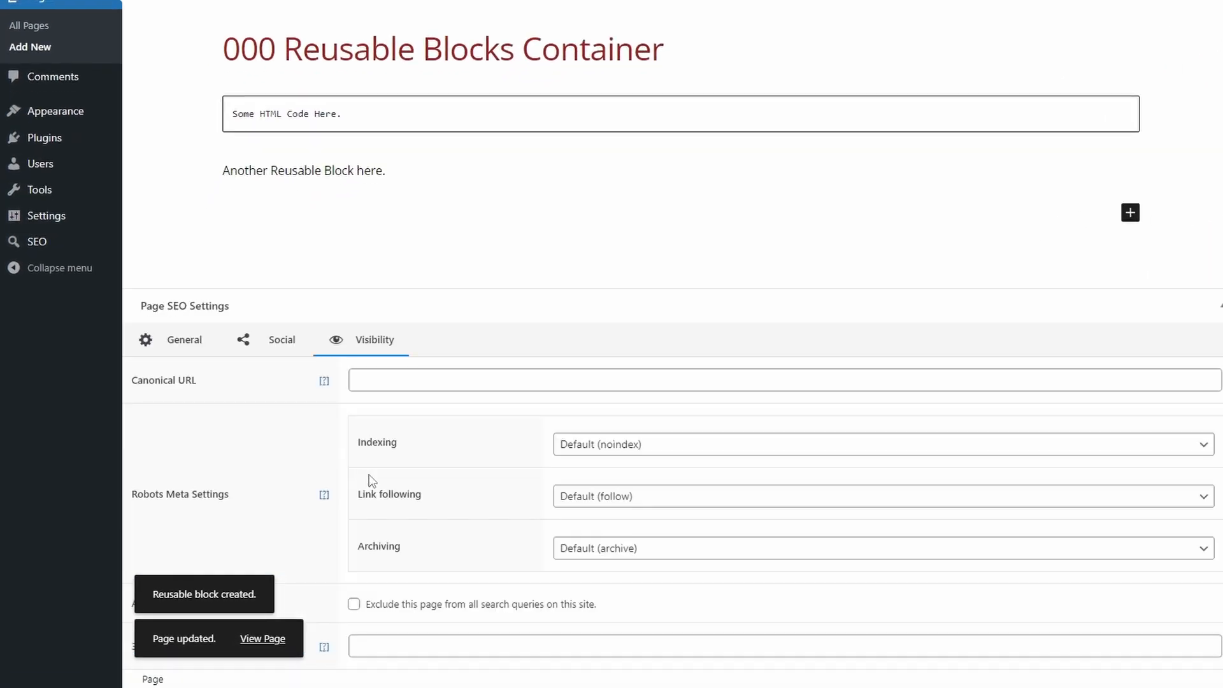
{"action": "left_click", "coordinate": [628, 449]}
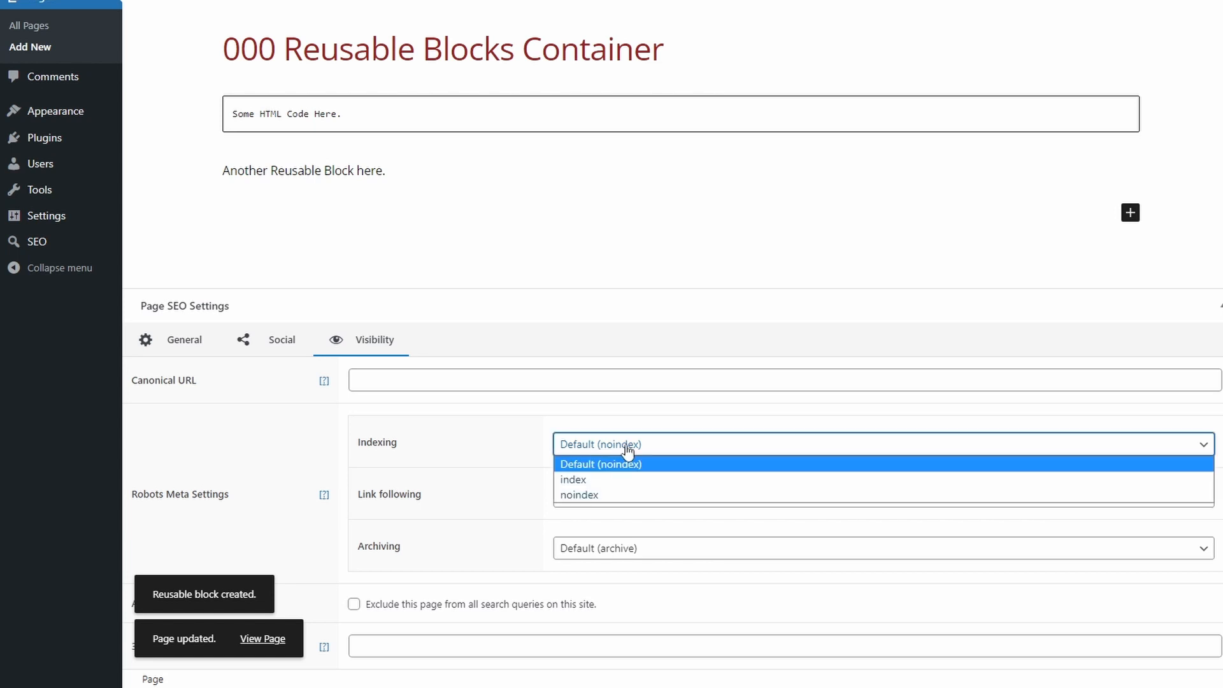
{"action": "left_click", "coordinate": [622, 471]}
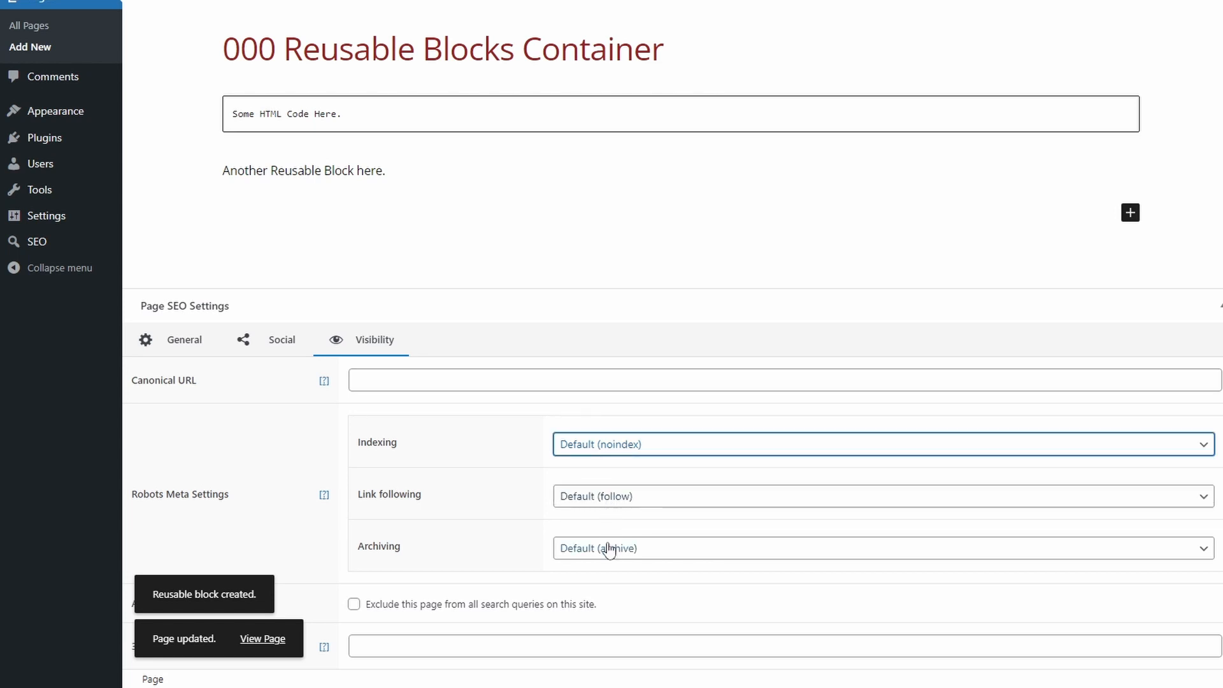
{"action": "left_click", "coordinate": [504, 614]}
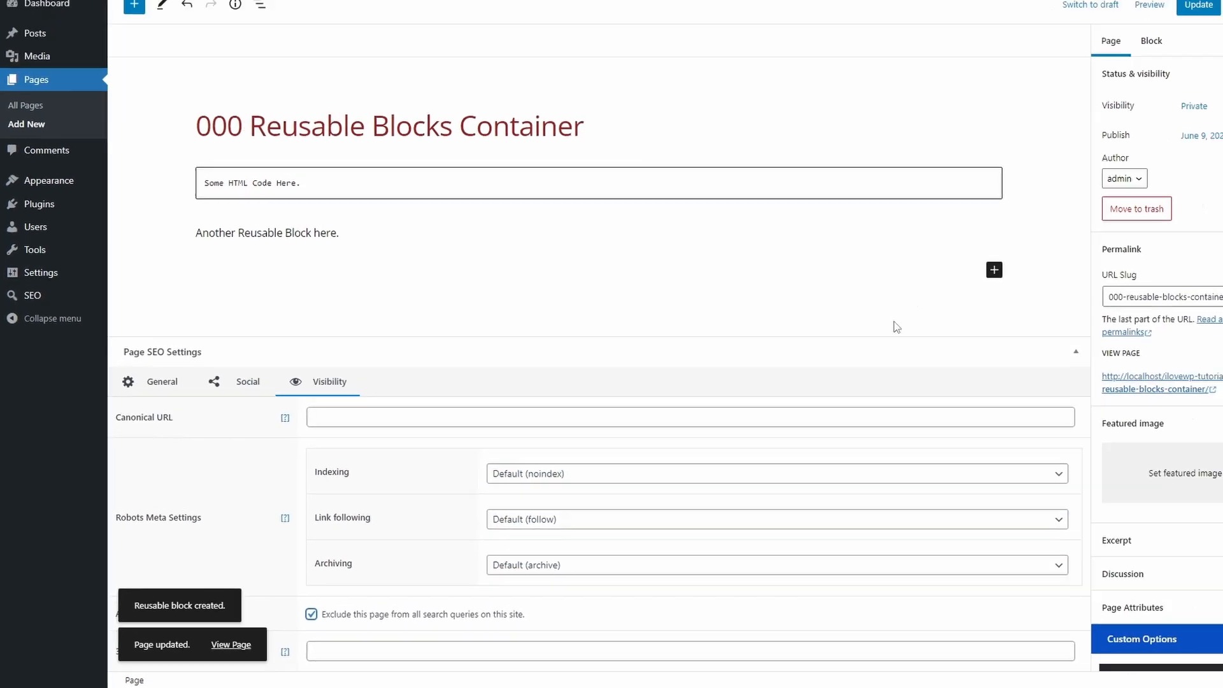
{"action": "left_click", "coordinate": [1122, 42]}
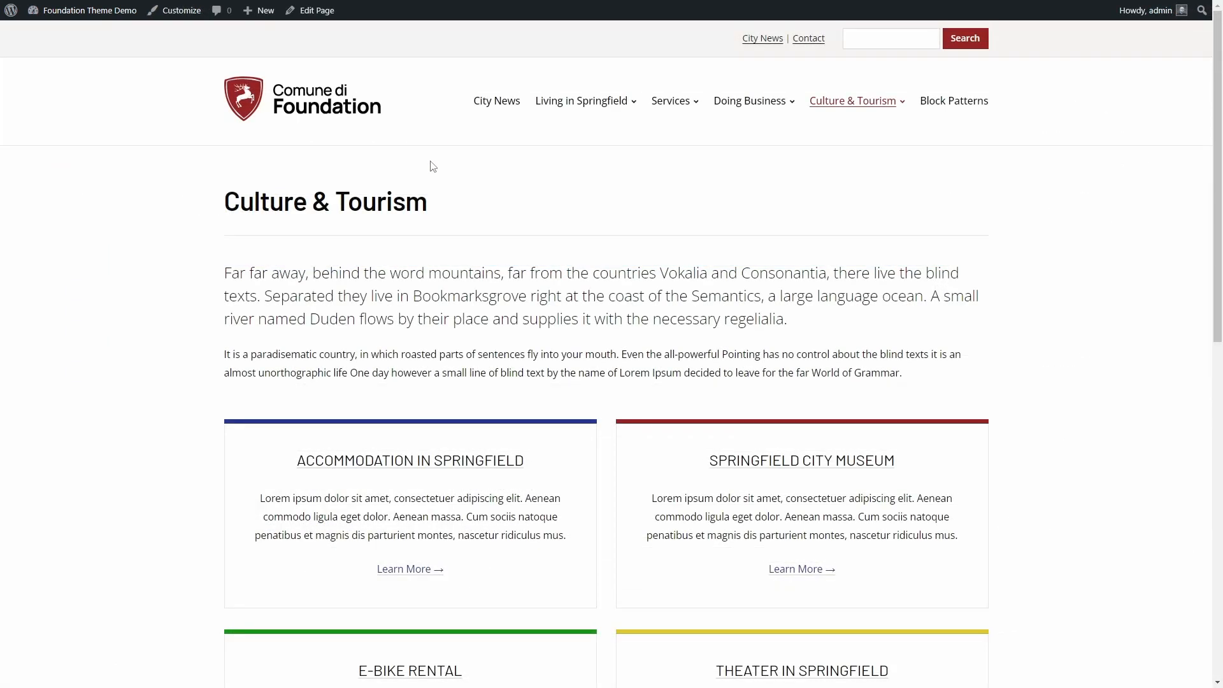
Edit the Culture & Tourism page and insert the Living in Springfield Links reusable block below the introductory paragraph
{"action": "left_click", "coordinate": [311, 12]}
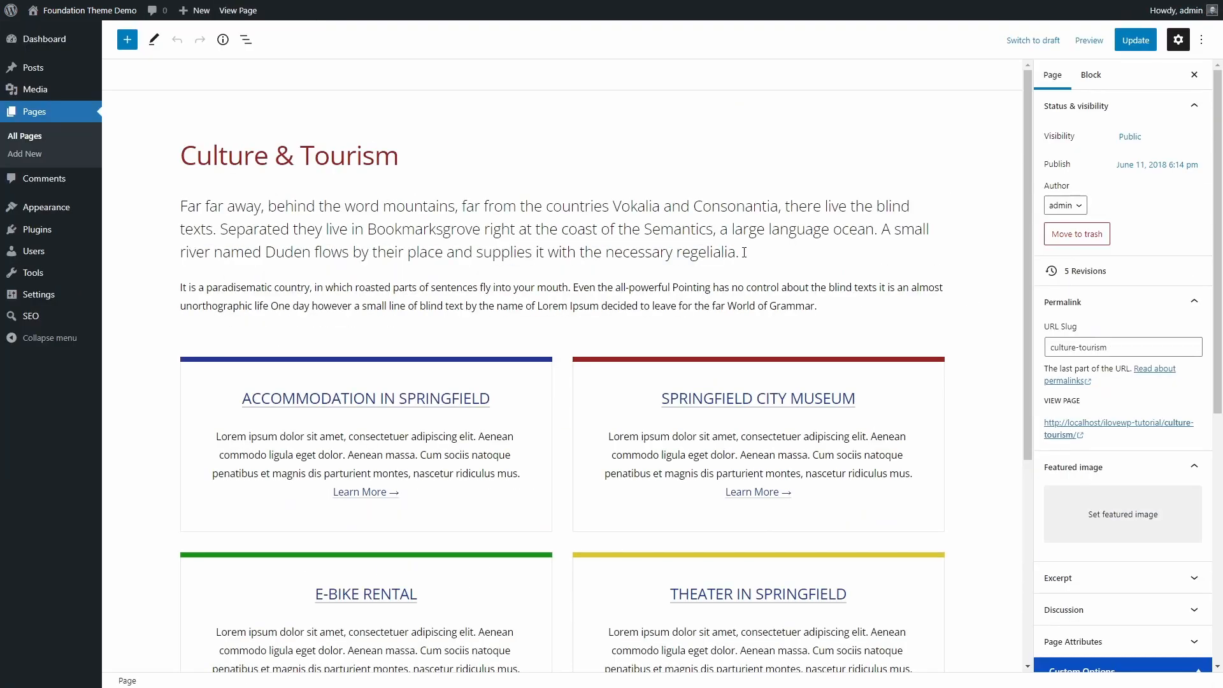
{"action": "left_click", "coordinate": [744, 252]}
{"action": "key", "text": "Return"}
{"action": "left_click", "coordinate": [128, 39]}
{"action": "left_click", "coordinate": [266, 121]}
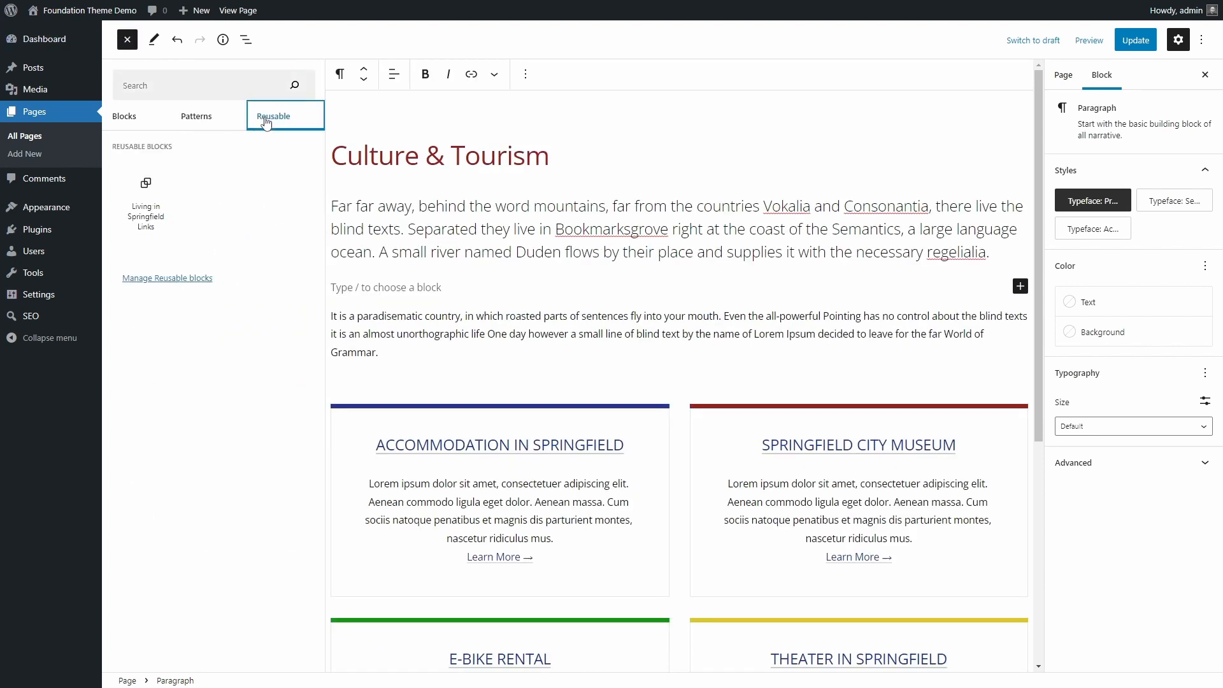
{"action": "left_click", "coordinate": [145, 197]}
Select the whole Living in Springfield Links reusable block and convert it to regular blocks
{"action": "left_click", "coordinate": [398, 295]}
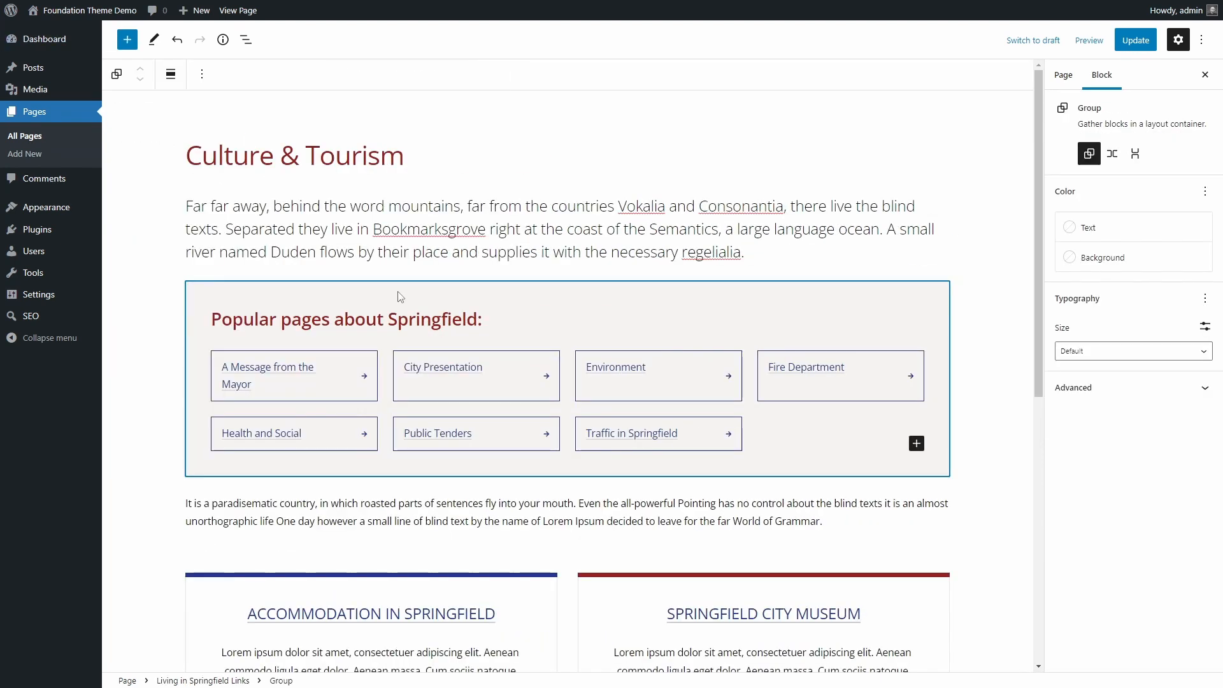
{"action": "left_click", "coordinate": [203, 680]}
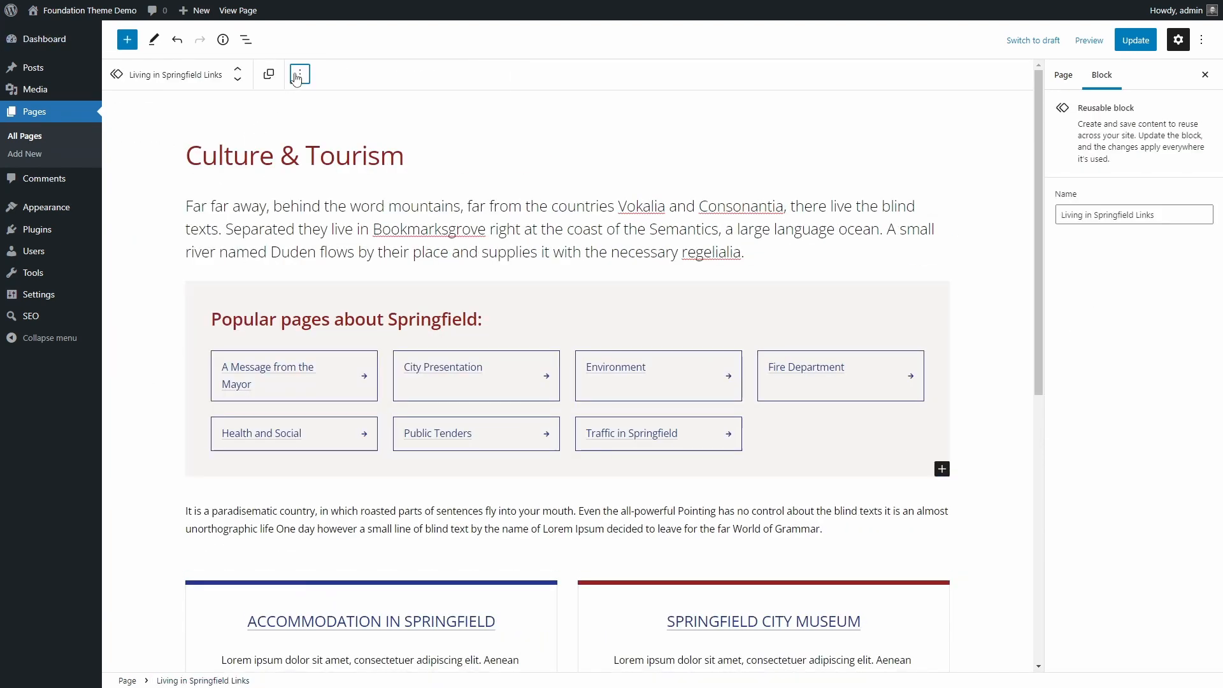
{"action": "left_click", "coordinate": [300, 74]}
{"action": "left_click", "coordinate": [344, 309]}
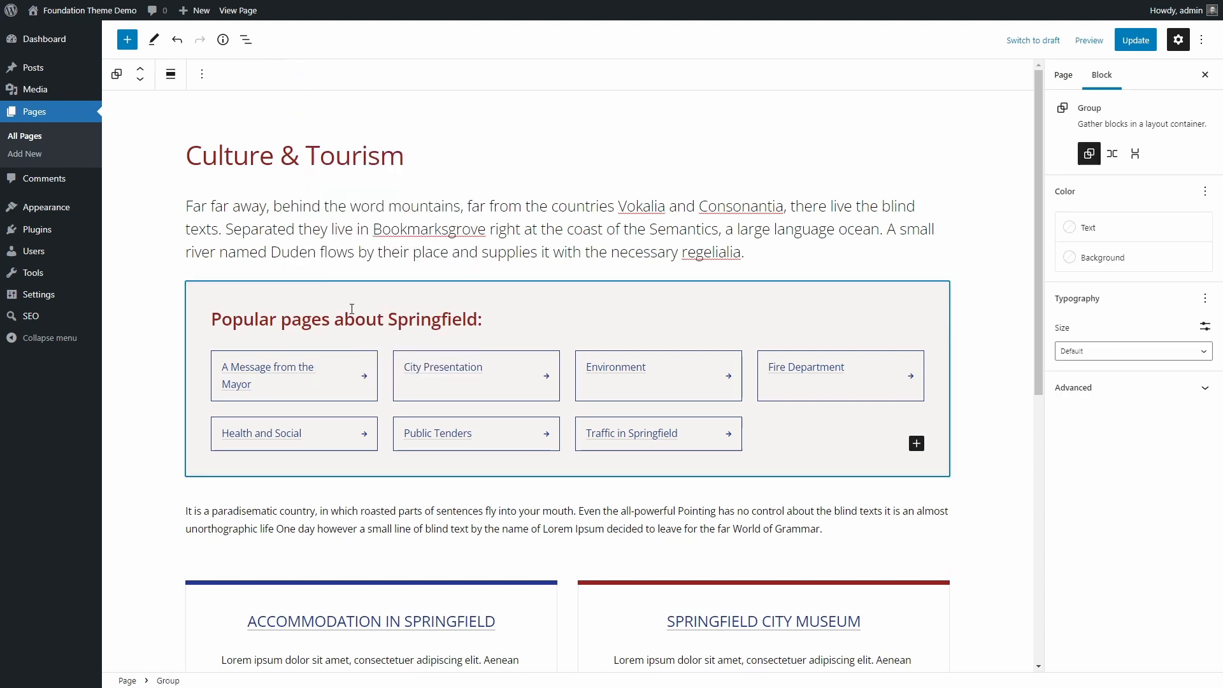
Add a list item "Another Link" after Traffic in Springfield and link it to a page found by searching for "tourism"
{"action": "left_click", "coordinate": [713, 431]}
{"action": "key", "text": "Return"}
{"action": "type", "text": "An"}
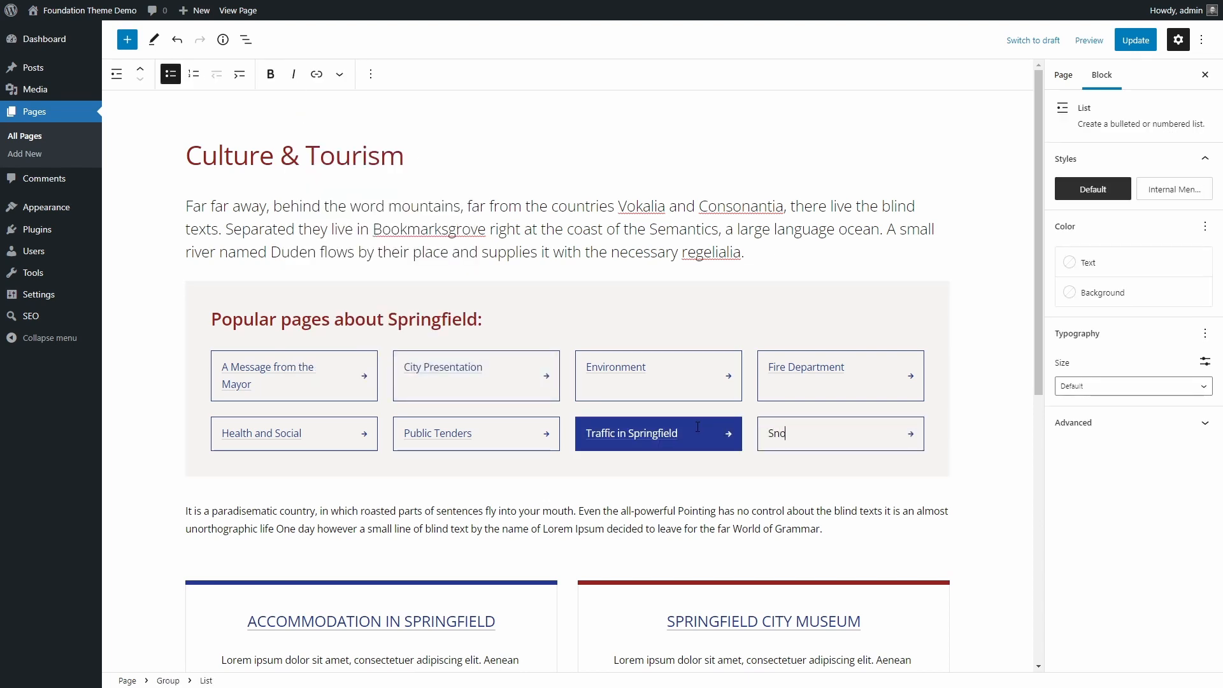
{"action": "type", "text": "other Link"}
{"action": "key", "text": "shift+Home"}
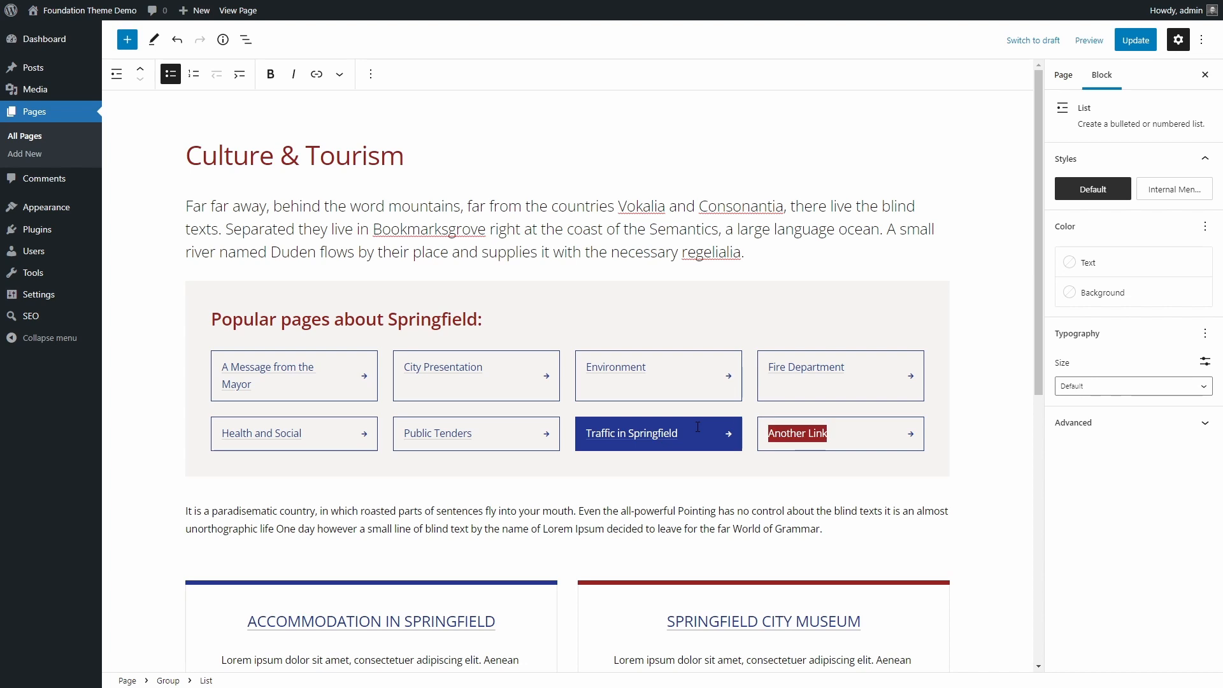
{"action": "left_click", "coordinate": [317, 74]}
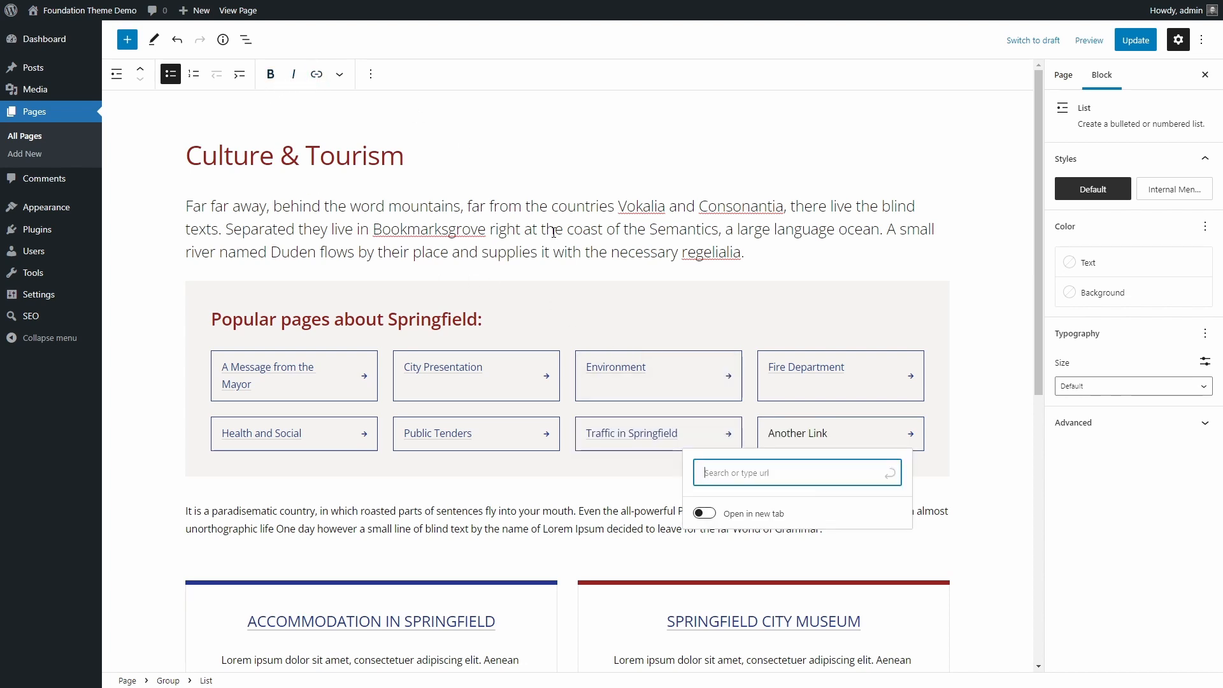
{"action": "type", "text": "tourism"}
{"action": "left_click", "coordinate": [779, 503]}
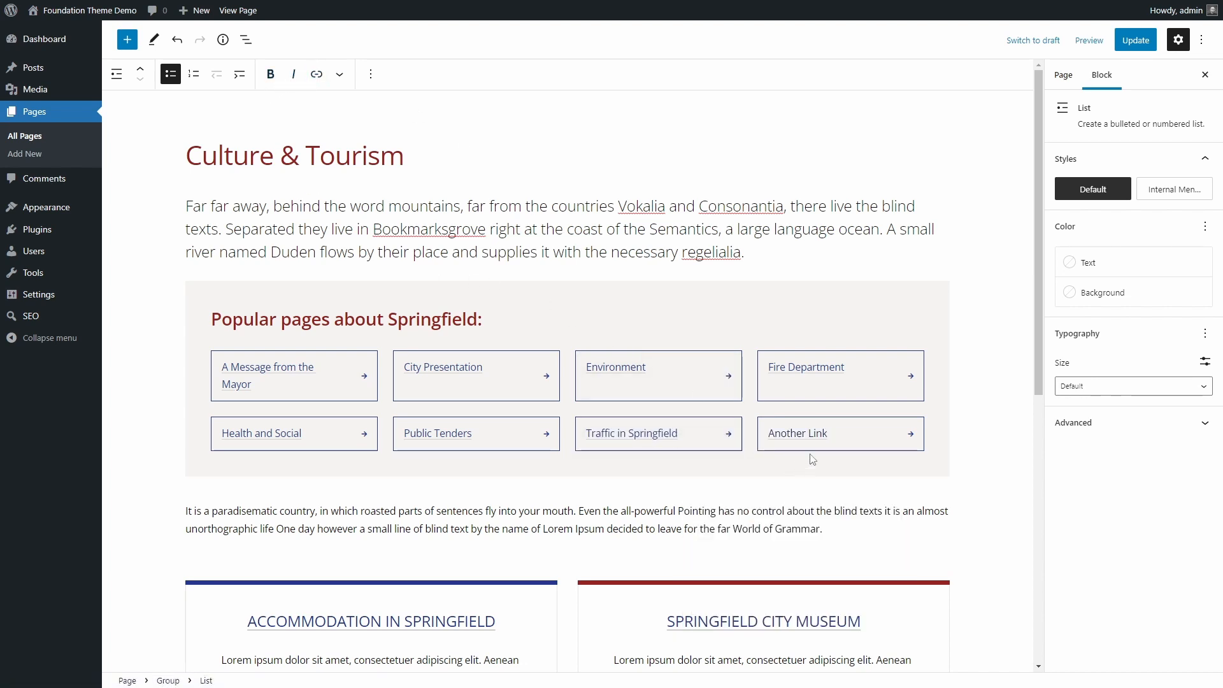
Update the Culture & Tourism page, view it on the site and open the Living in Springfield page for comparison
{"action": "left_click", "coordinate": [1135, 41]}
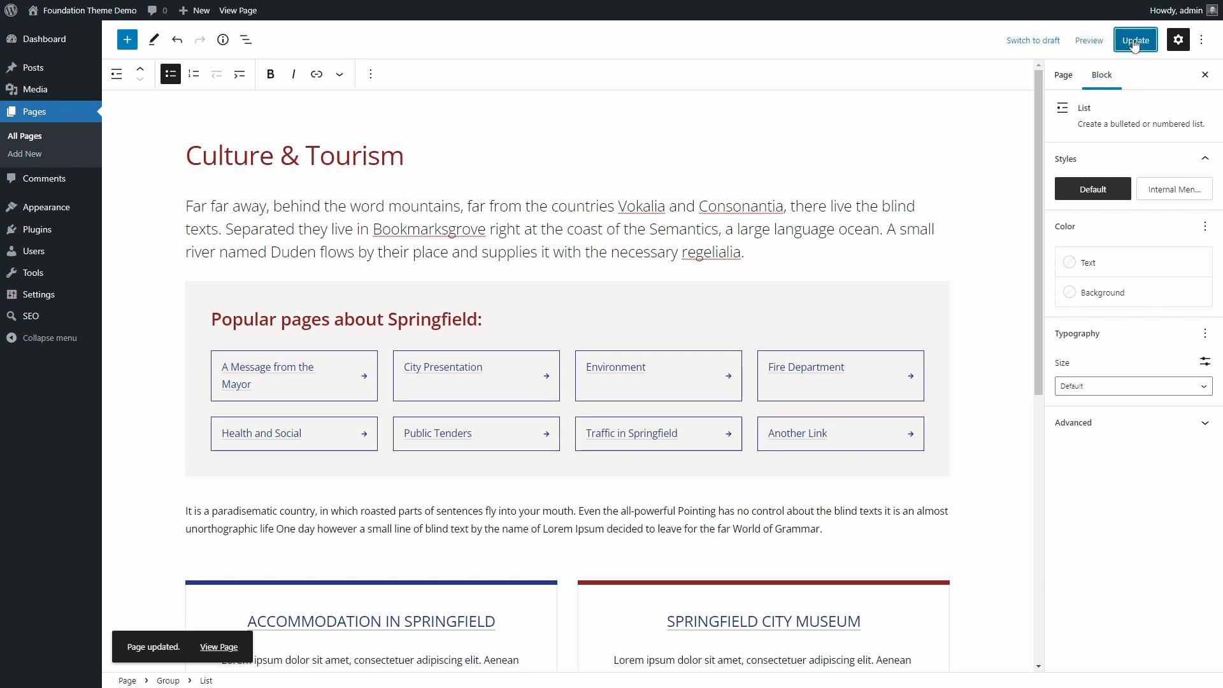
{"action": "left_click", "coordinate": [219, 646]}
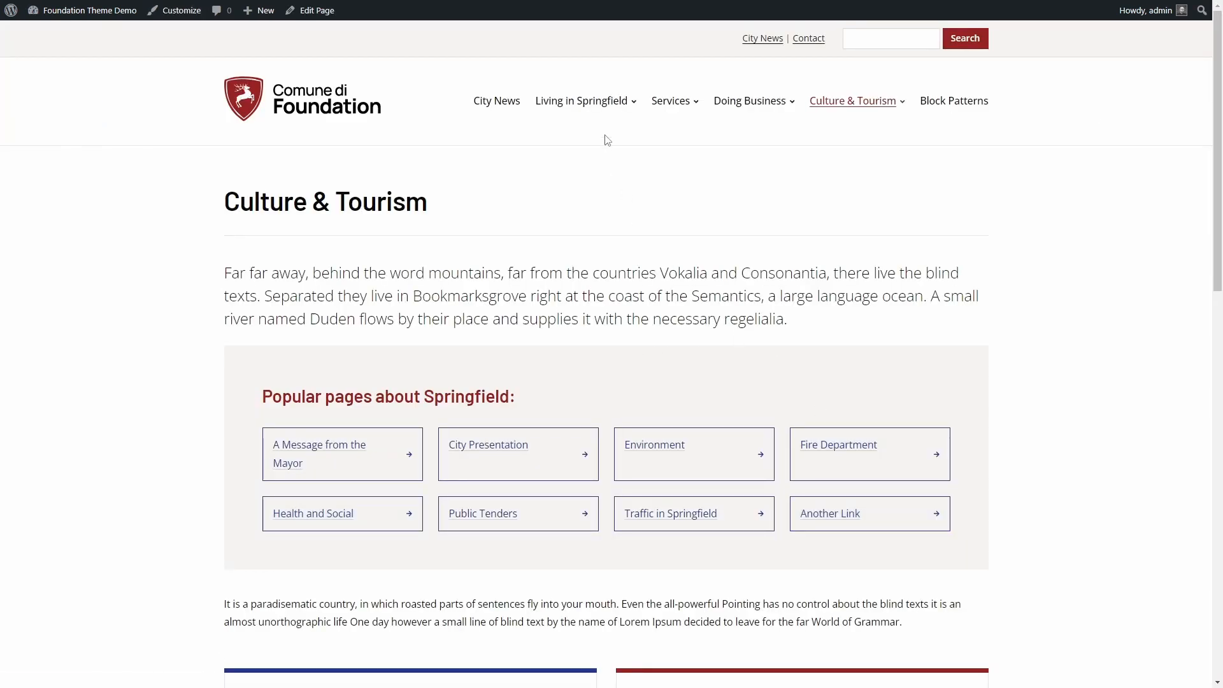
{"action": "left_click", "coordinate": [591, 102]}
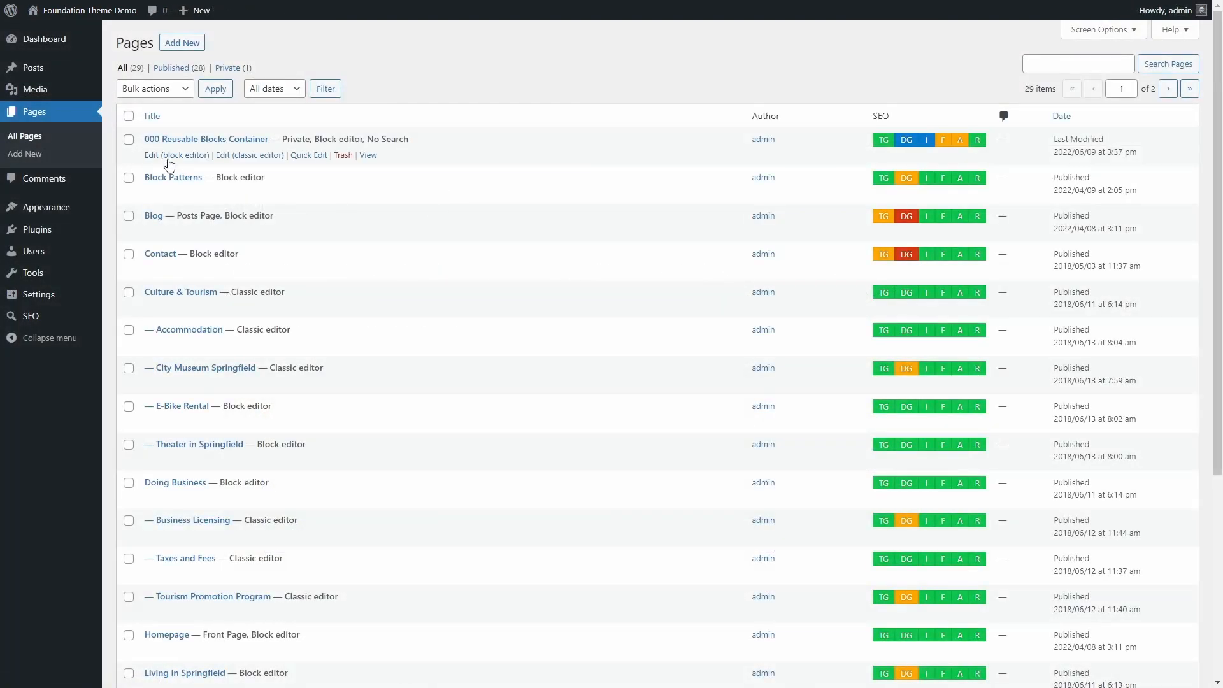
Open the Living in Springfield page in the classic editor and copy the reusable block's reference code <!-- wp:block {"ref":1102} /-->
{"action": "scroll", "coordinate": [257, 280], "scroll_direction": "down", "scroll_amount": 5}
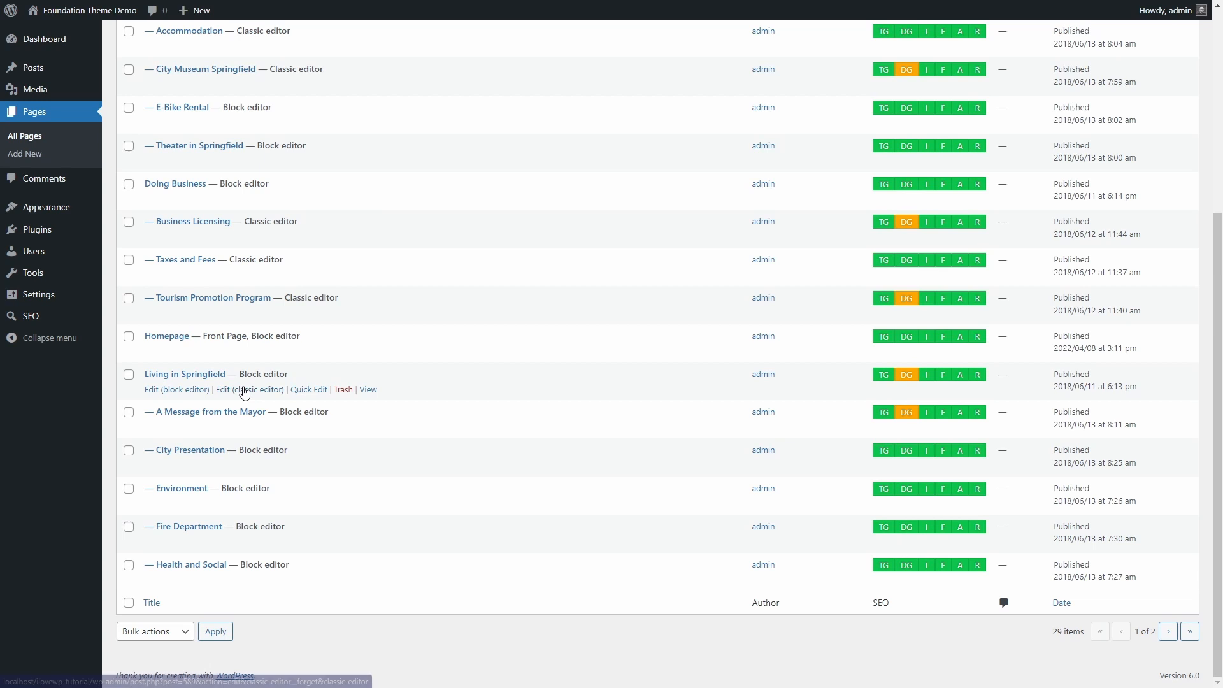
{"action": "left_click", "coordinate": [245, 390]}
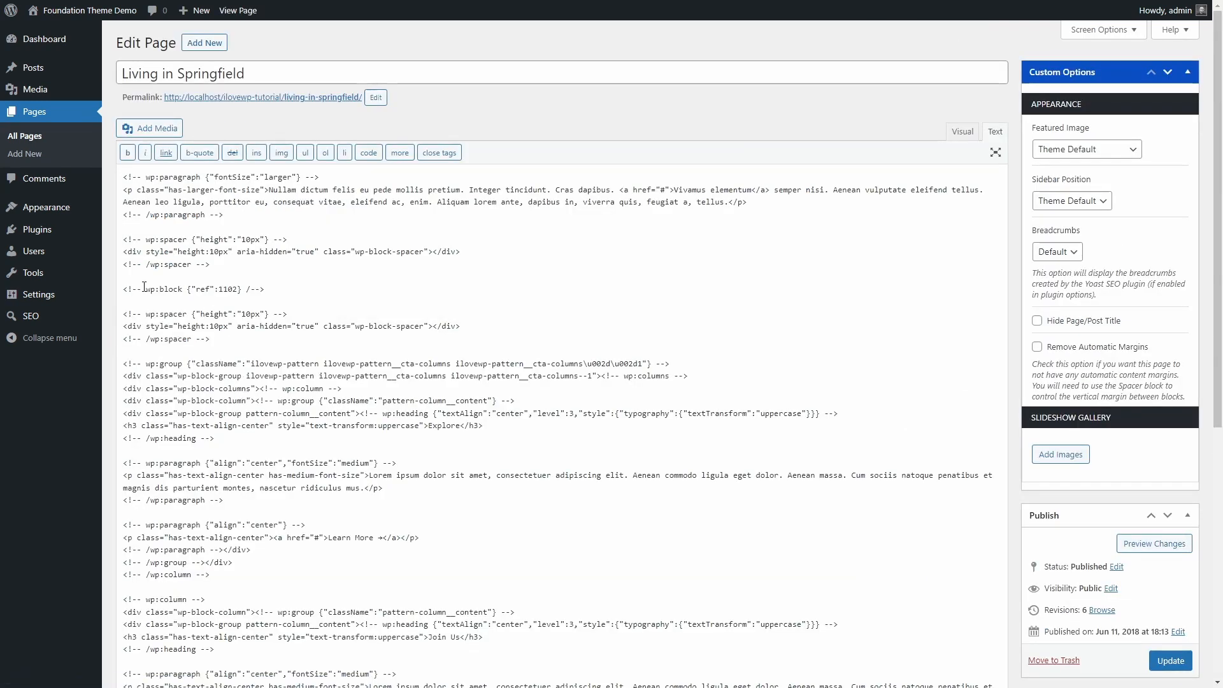
{"action": "left_click_drag", "start_coordinate": [124, 288], "coordinate": [274, 289]}
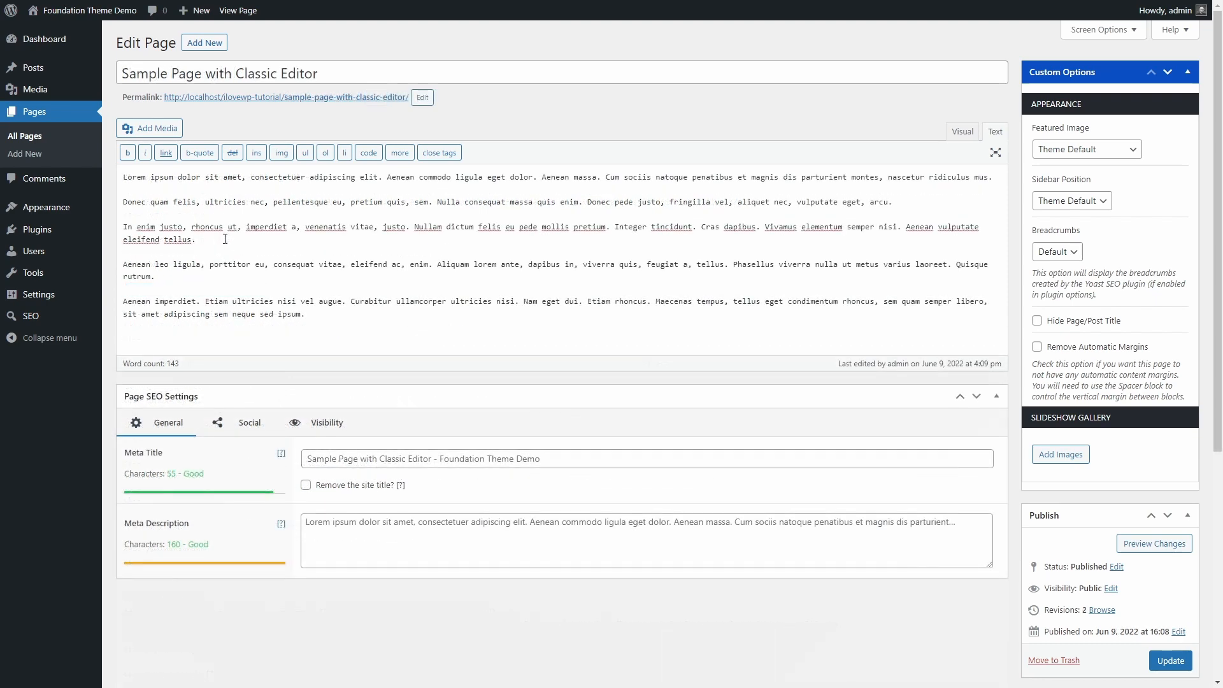
Insert <!-- wp:block {"ref":1102} /--> after the third paragraph of Sample Page with Classic Editor, update the page and view it
{"action": "type", "text": "<!-- wp:block {\"ref\":1102} /-->"}
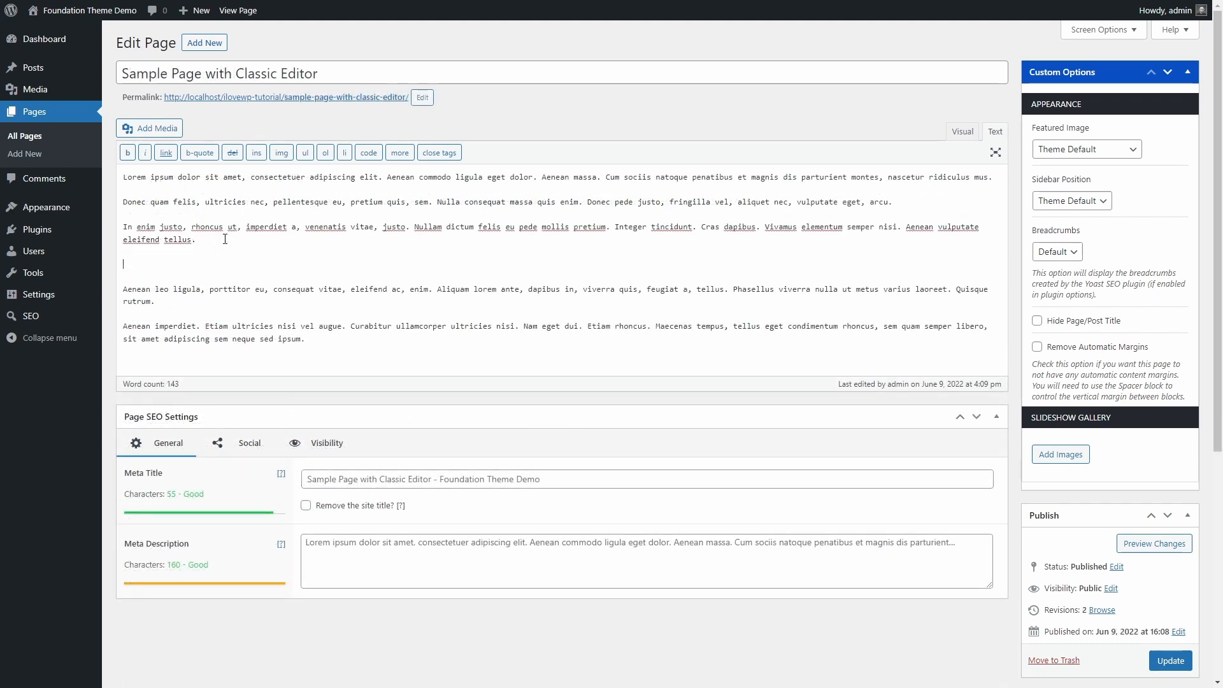
{"action": "left_click", "coordinate": [1167, 658]}
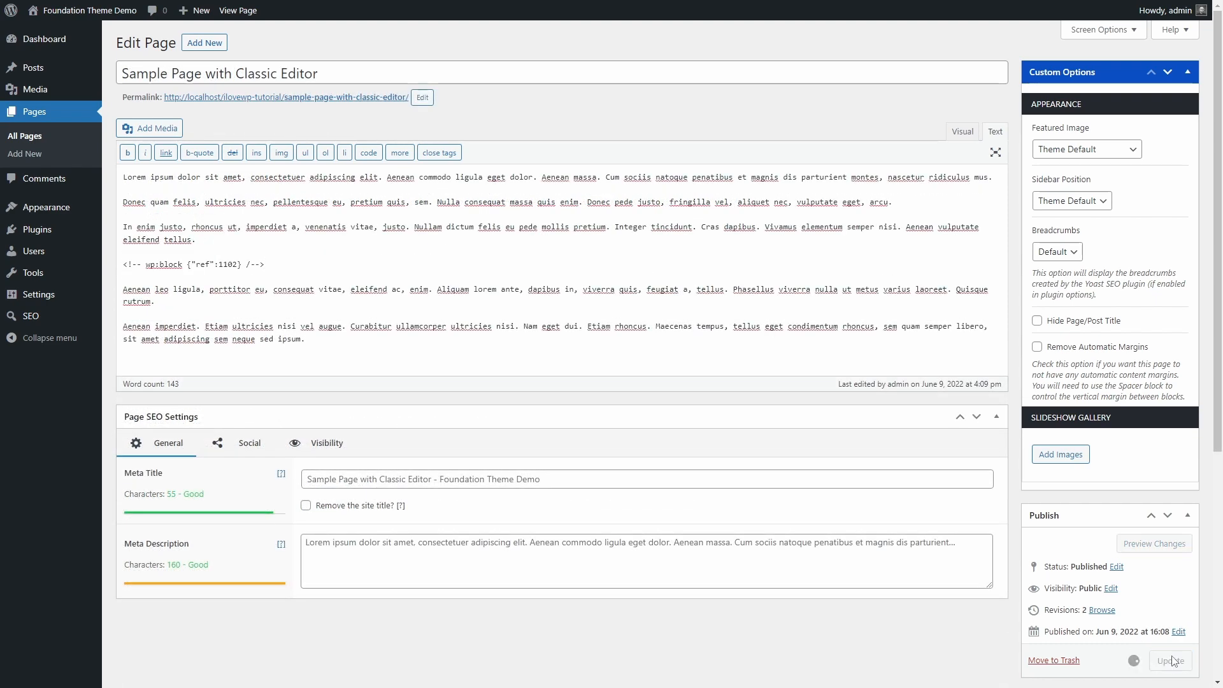
{"action": "left_click", "coordinate": [344, 137]}
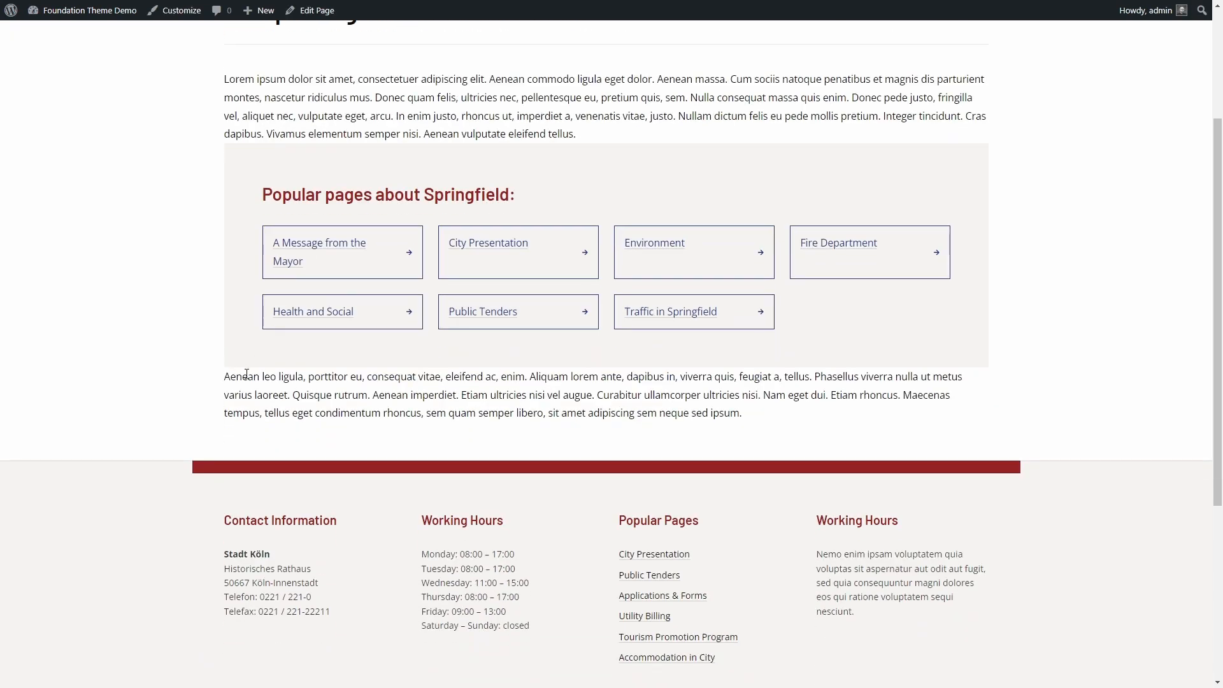
{"action": "scroll", "coordinate": [247, 374], "scroll_direction": "up", "scroll_amount": 3}
Open Sample Page with Classic Editor for editing and wrap its first paragraph in <p> and </p> tags
{"action": "left_click", "coordinate": [311, 11]}
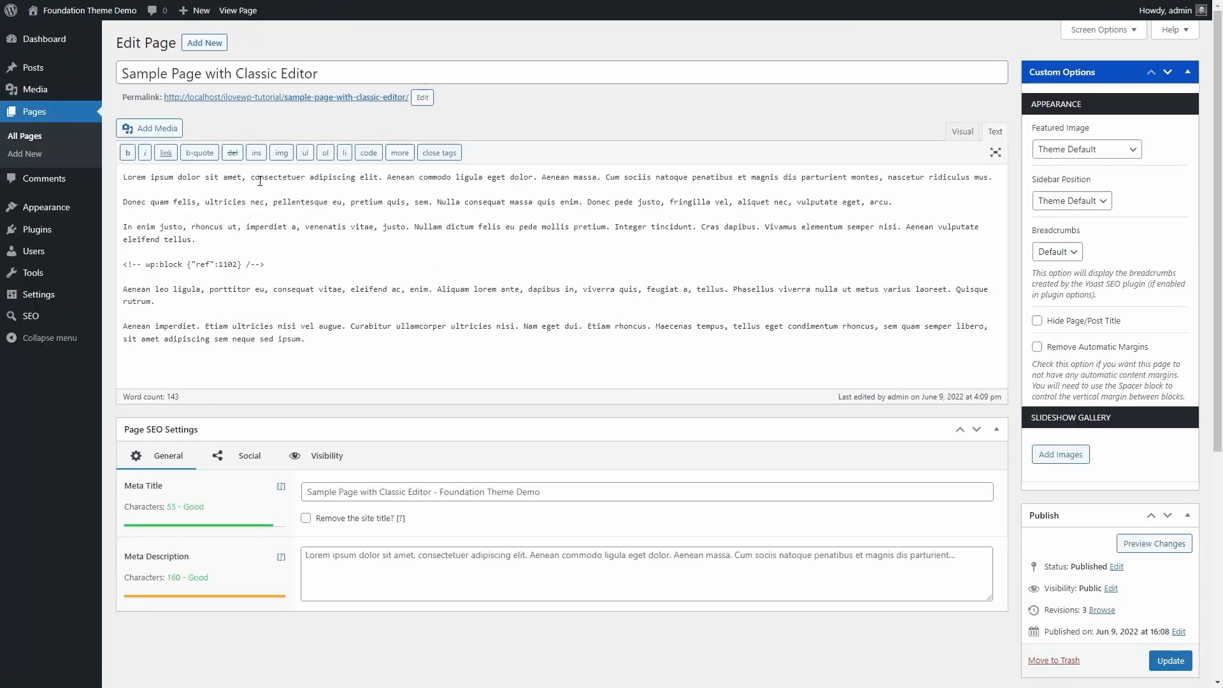
{"action": "left_click", "coordinate": [259, 176]}
{"action": "key", "text": "Home"}
{"action": "type", "text": "<p>"}
{"action": "key", "text": "shift+Home"}
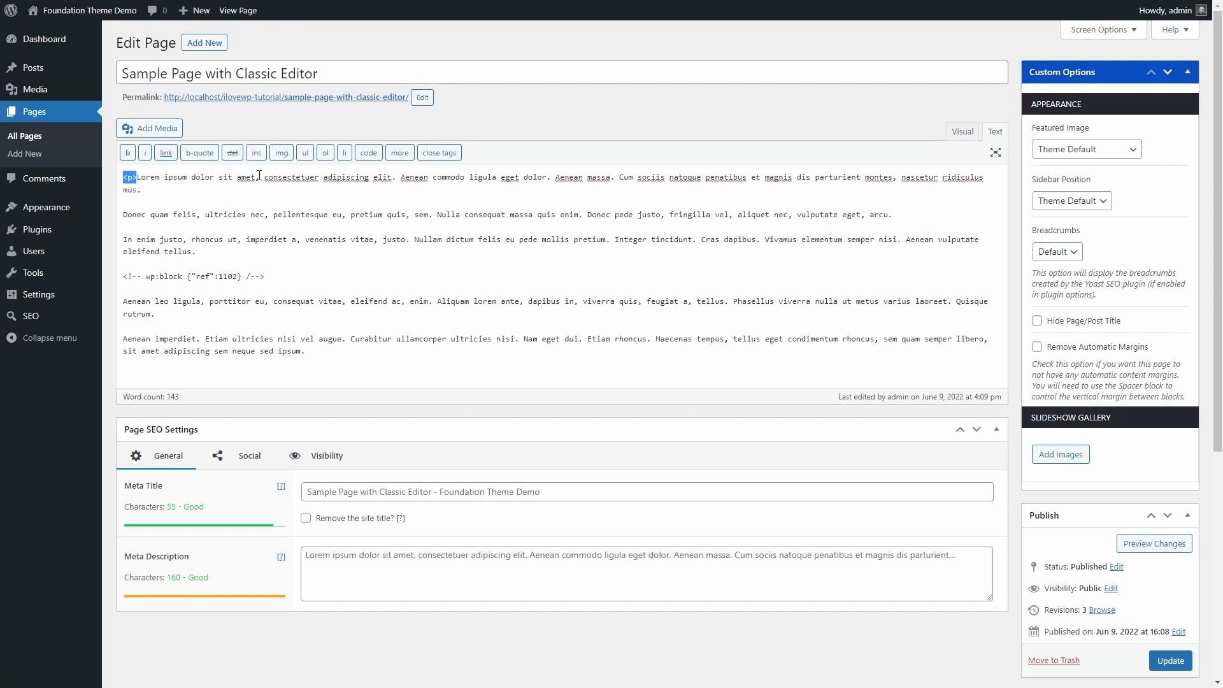
{"action": "key", "text": "ctrl+c"}
{"action": "key", "text": "Down"}
{"action": "key", "text": "End"}
{"action": "key", "text": "ctrl+v"}
{"action": "type", "text": "/"}
Wrap the second paragraph, starting "Donec quam felis", in <p> and </p> tags
{"action": "key", "text": "Down"}
{"action": "key", "text": "Down"}
{"action": "key", "text": "Home"}
{"action": "key", "text": "ctrl+v"}
{"action": "key", "text": "End"}
{"action": "type", "text": "</p>"}
Wrap the paragraphs directly before and after the wp:block reference in <p> and </p> tags
{"action": "key", "text": "Down"}
{"action": "key", "text": "Down"}
{"action": "key", "text": "ctrl+v"}
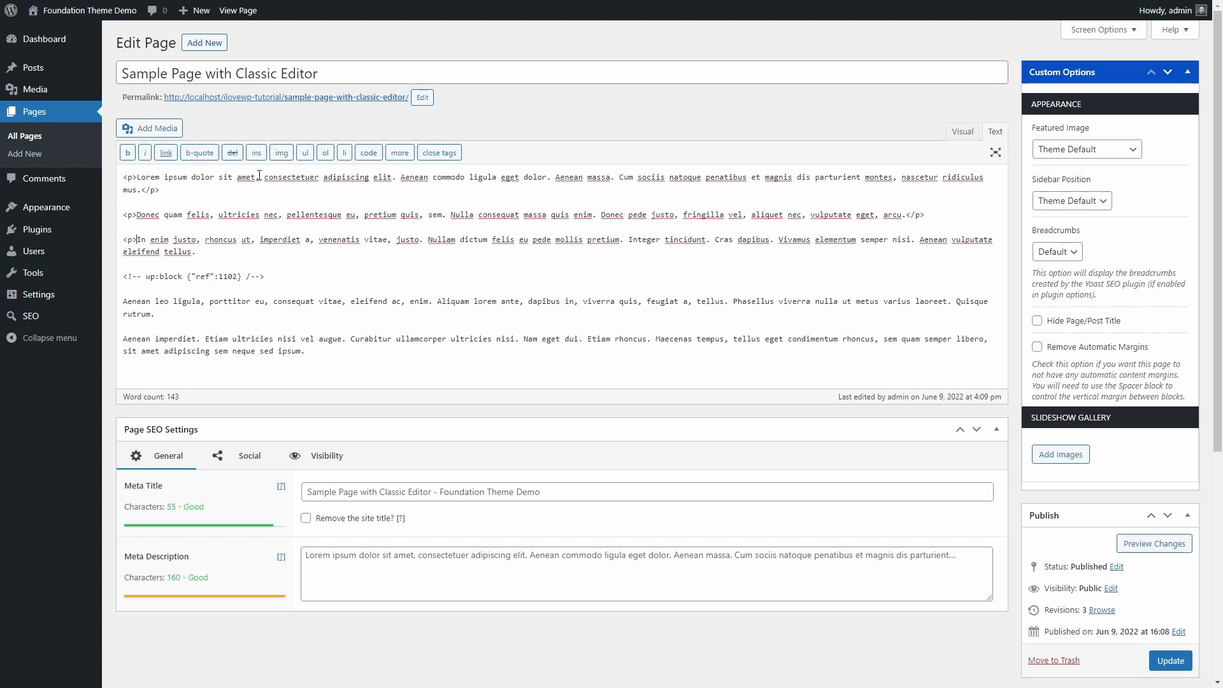
{"action": "key", "text": "Down"}
{"action": "key", "text": "Down"}
{"action": "key", "text": "Down"}
{"action": "key", "text": "ctrl+v"}
{"action": "key", "text": "End"}
{"action": "type", "text": "</p>"}
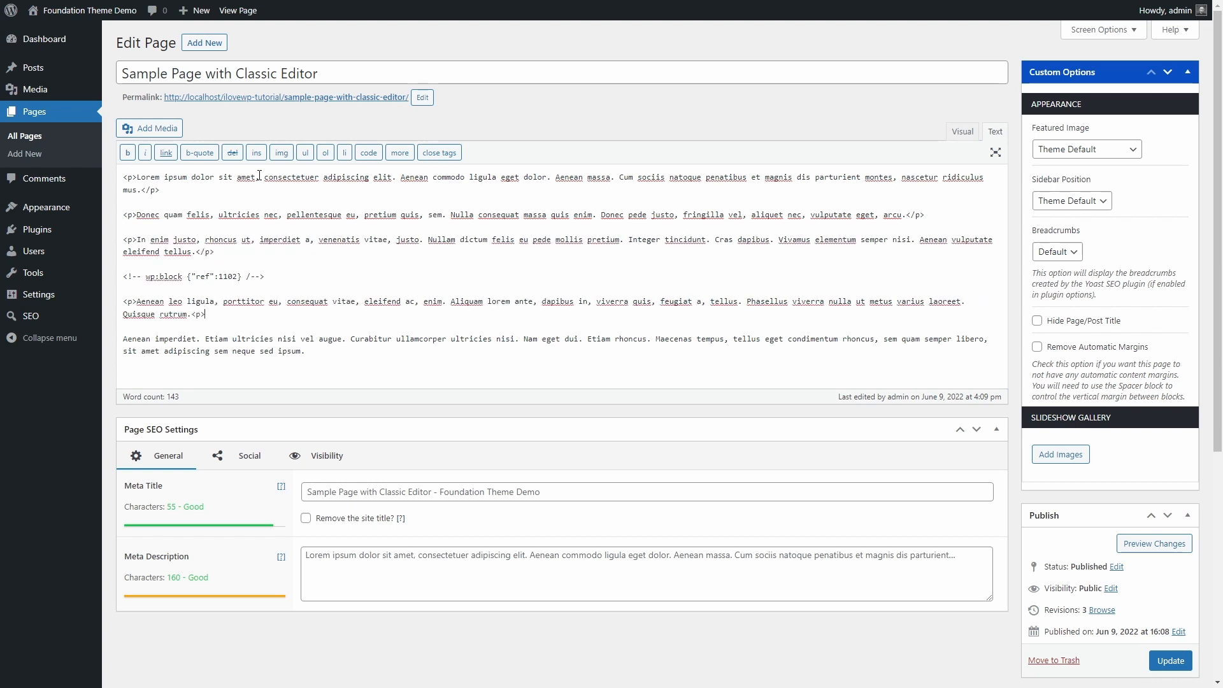
Wrap the last paragraph, starting "Aenean imperdiet", in <p> and </p> tags
{"action": "key", "text": "Down"}
{"action": "key", "text": "Down"}
{"action": "key", "text": "ctrl+v"}
{"action": "type", "text": "</p>"}
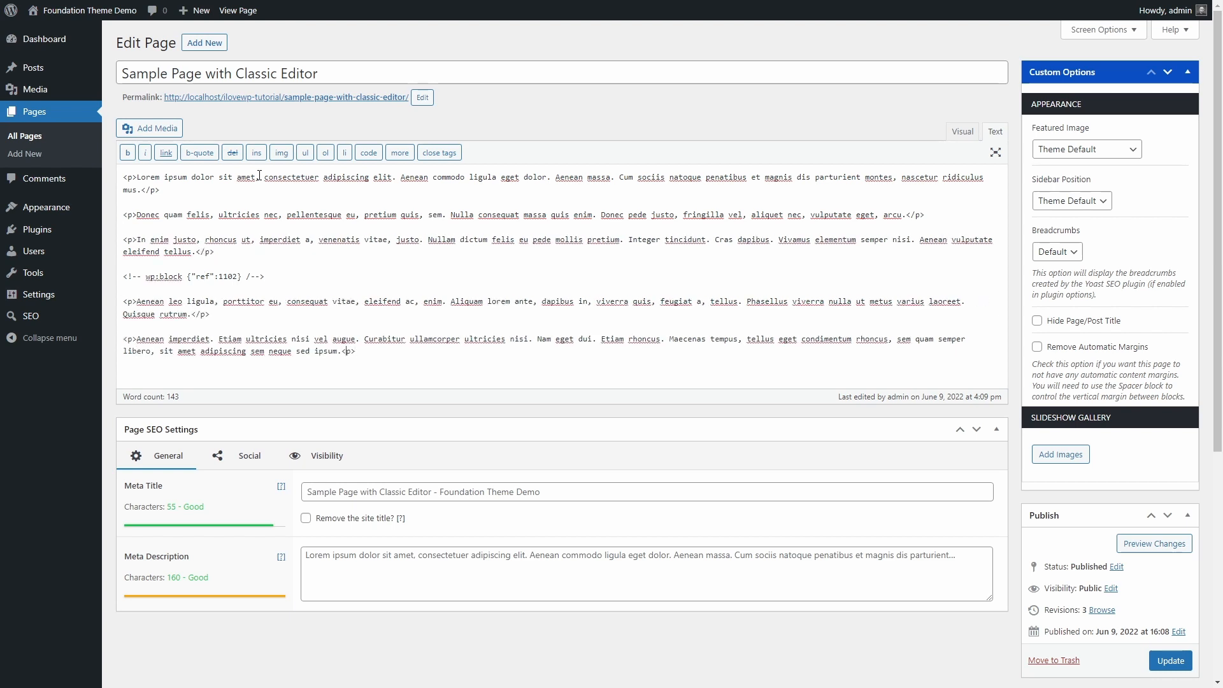
Update the page and view it on the site to check the paragraph spacing around the reusable block
{"action": "left_click", "coordinate": [1170, 661]}
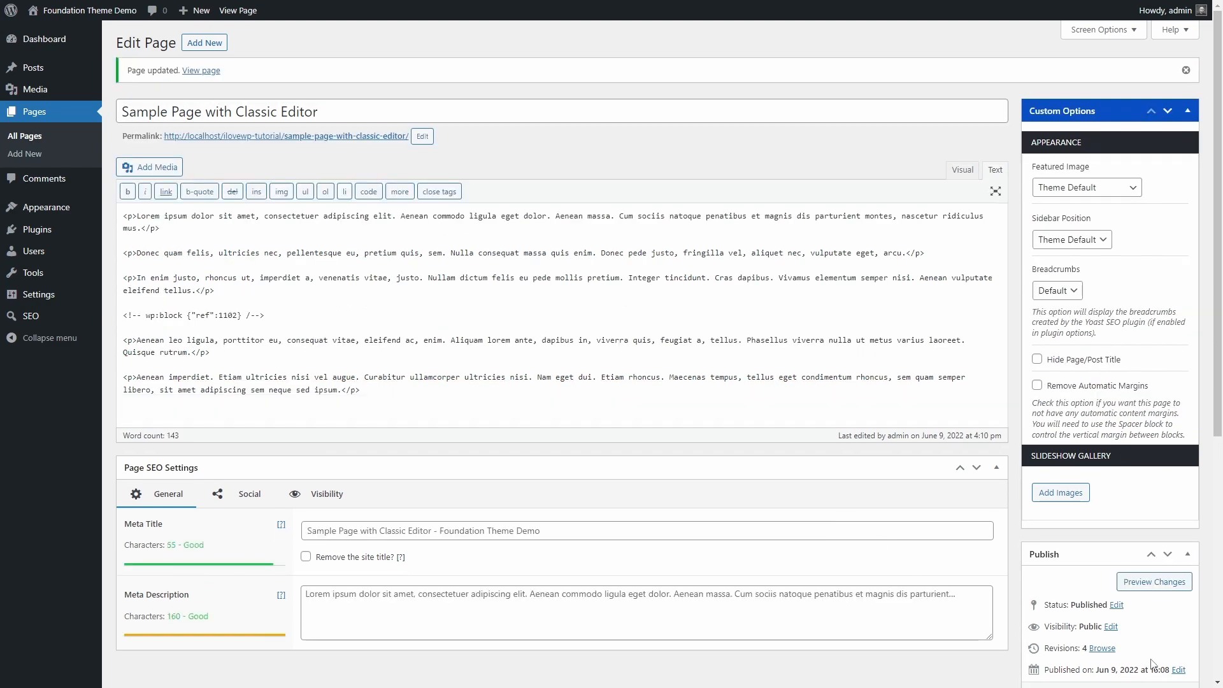
{"action": "left_click", "coordinate": [395, 135]}
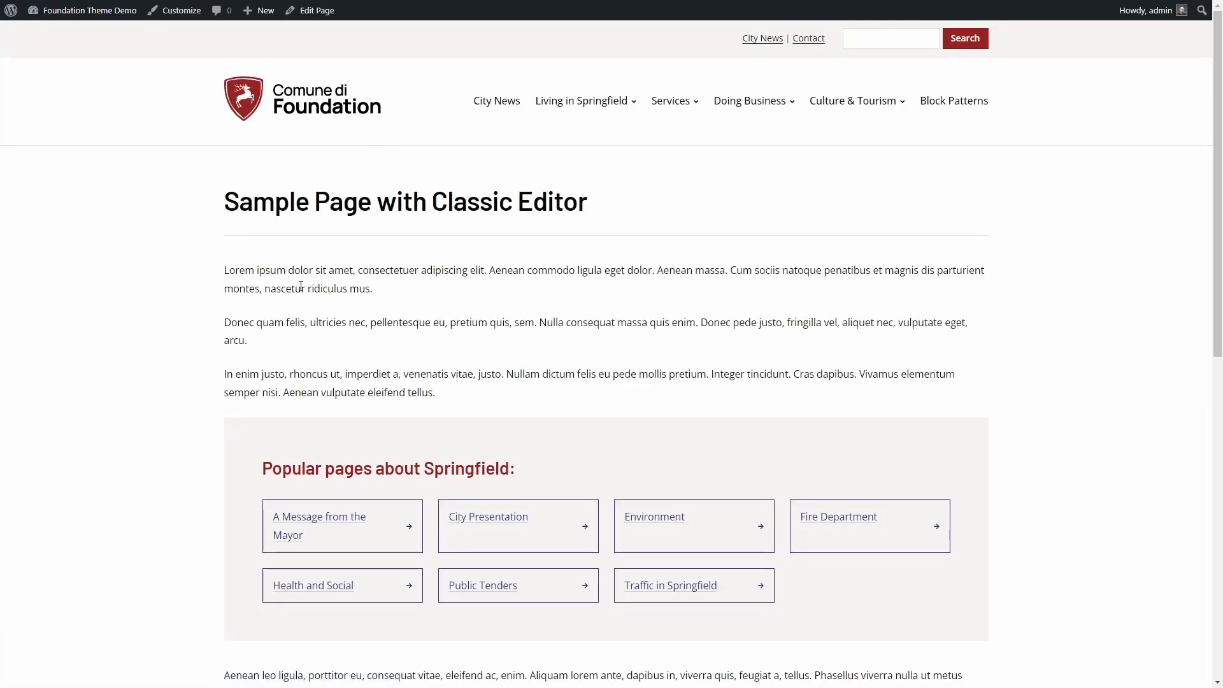
{"action": "scroll", "coordinate": [391, 325], "scroll_direction": "down", "scroll_amount": 3}
{"action": "scroll", "coordinate": [390, 325], "scroll_direction": "down", "scroll_amount": 2}
{"action": "scroll", "coordinate": [408, 322], "scroll_direction": "up", "scroll_amount": 5}
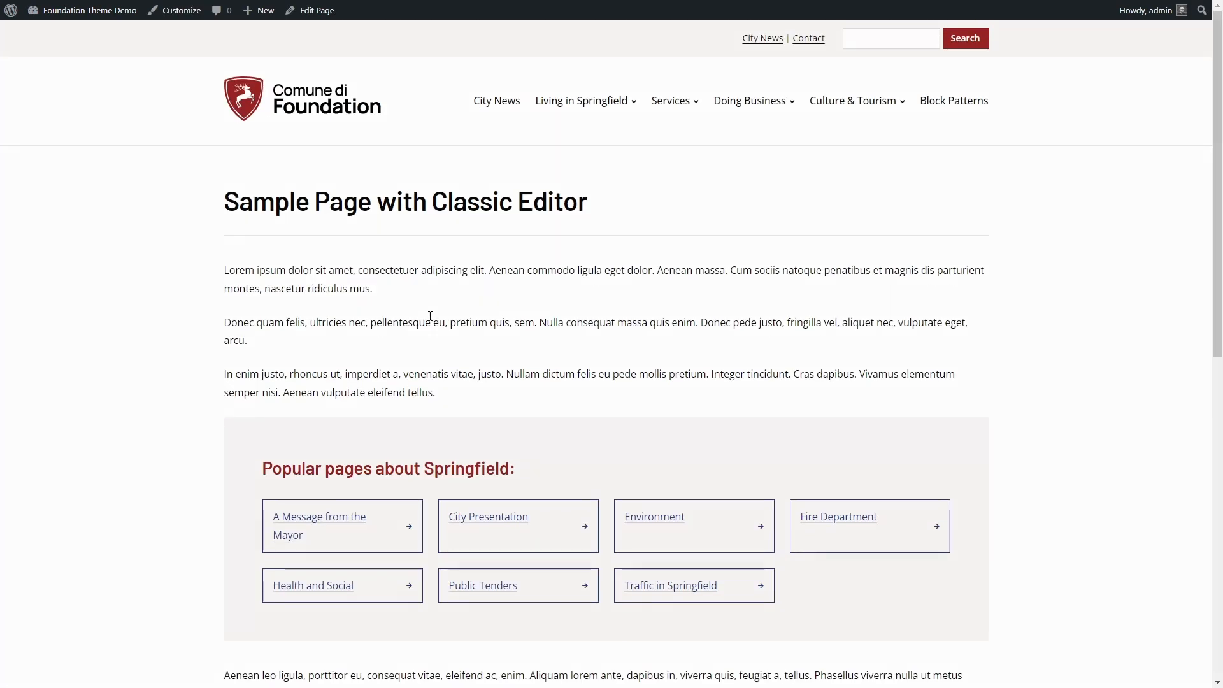